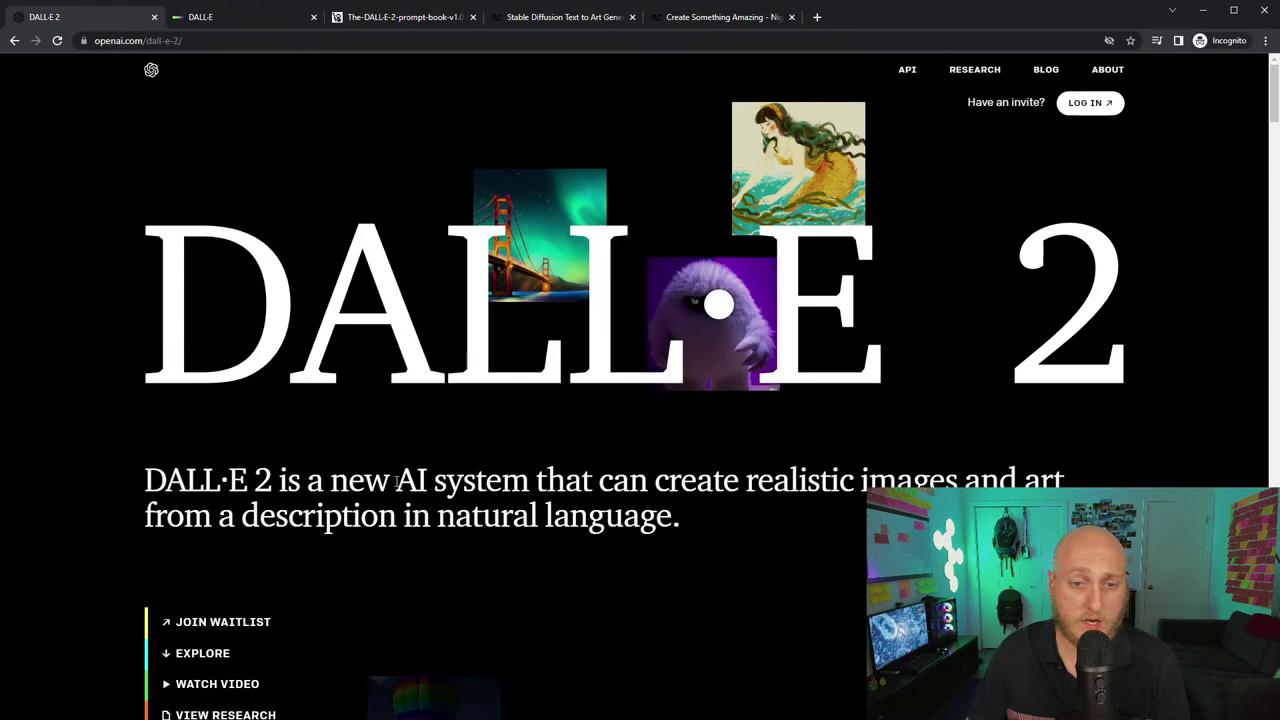
- In the DALL·E 2 page's text description demo, show an astronaut lounging in a tropical resort in space as pixel art
scroll(453, 454, "down", 2)
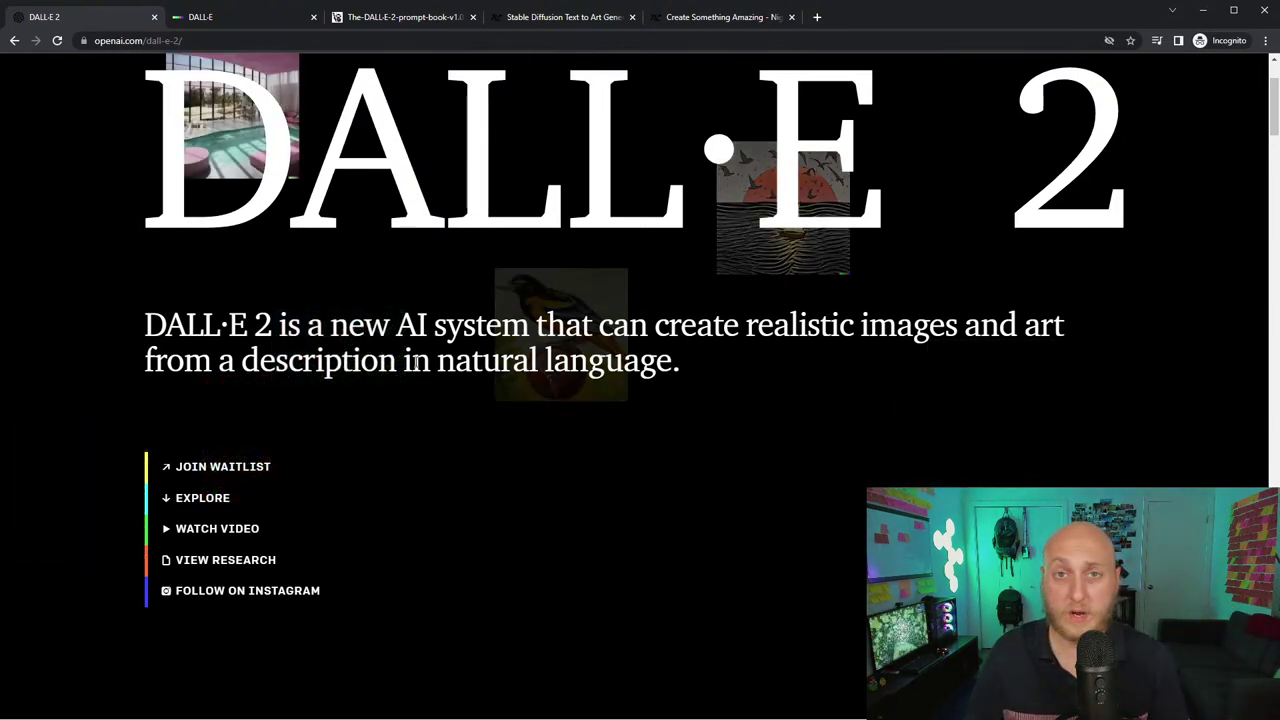
scroll(540, 488, "down", 5)
scroll(566, 491, "down", 5)
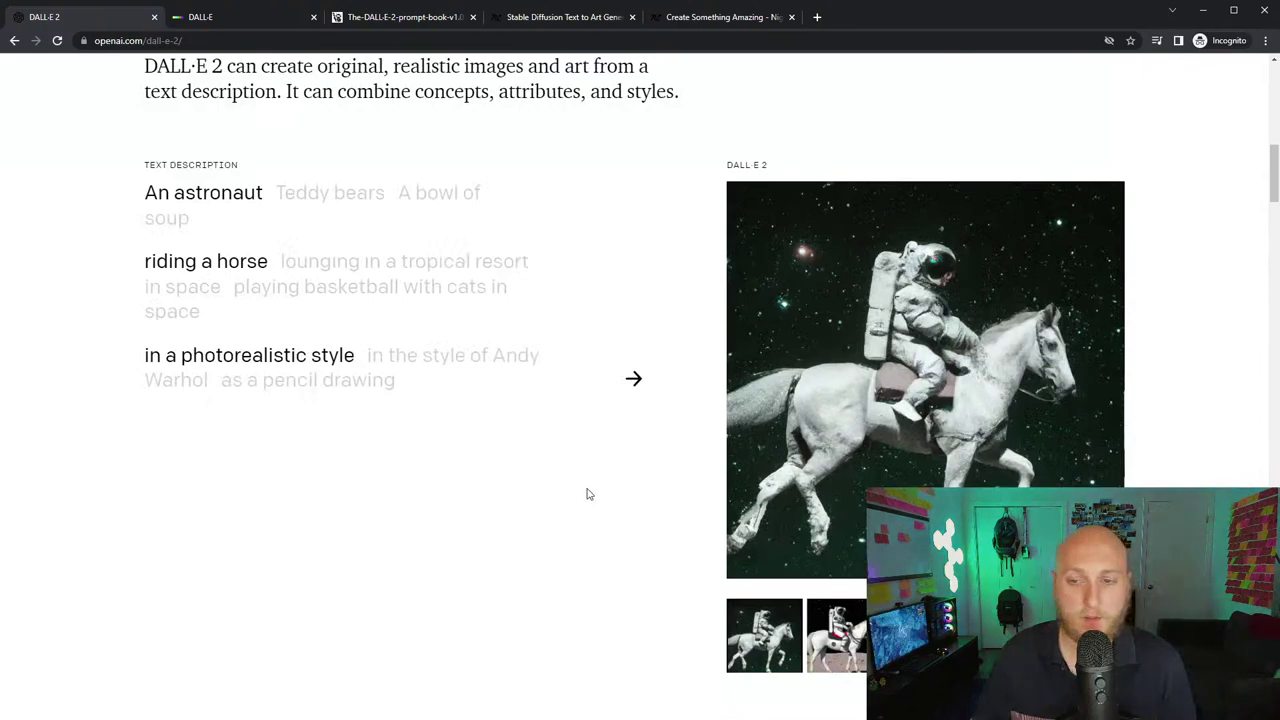
scroll(660, 514, "up", 3)
scroll(391, 336, "down", 1)
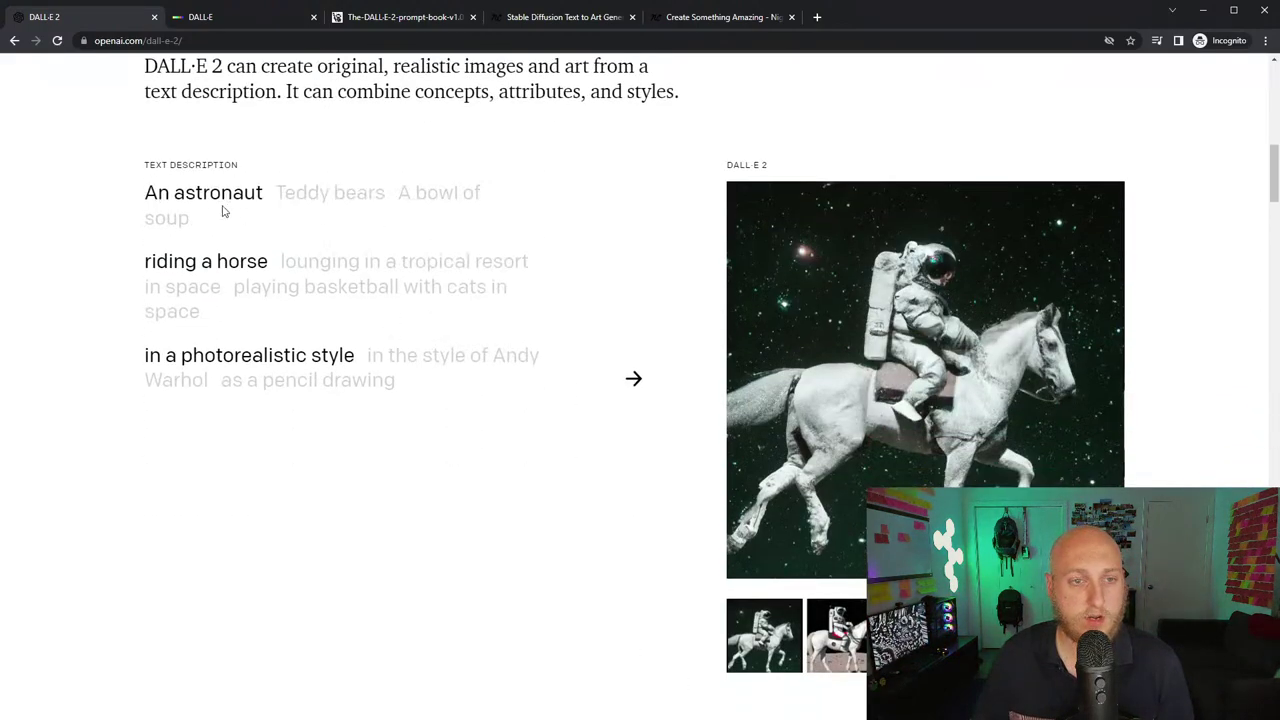
left_click(368, 263)
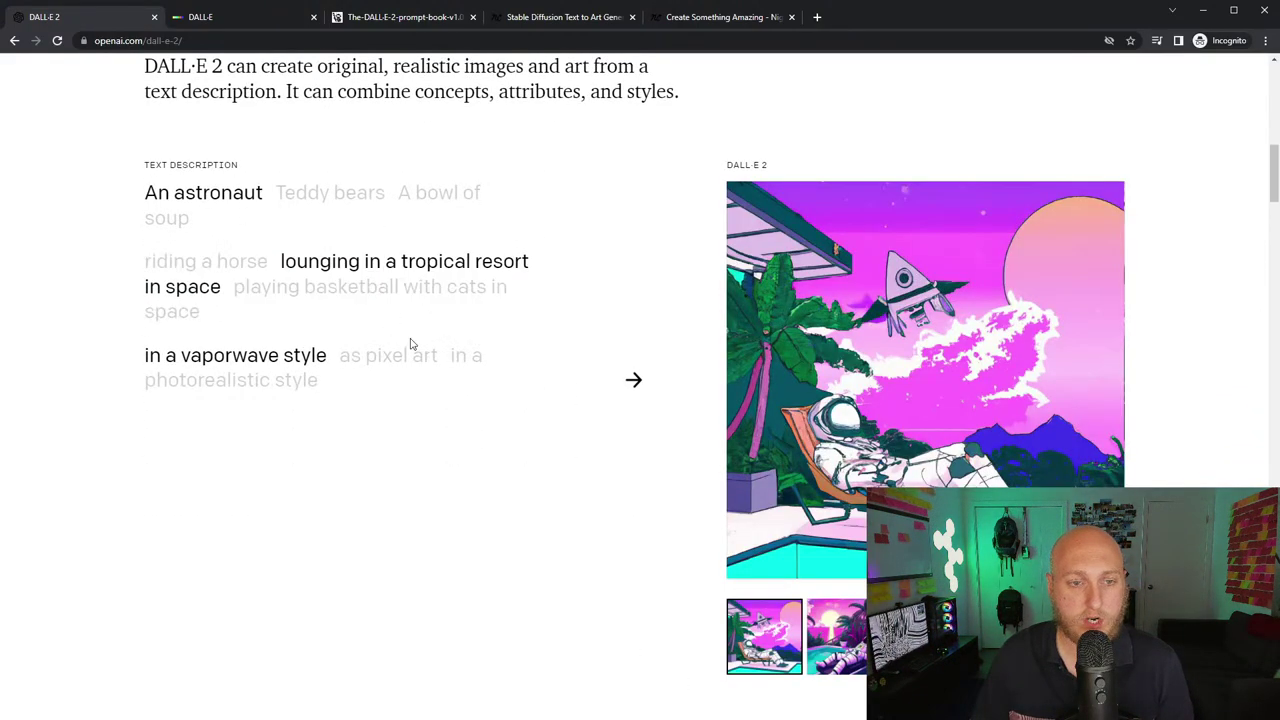
left_click(383, 358)
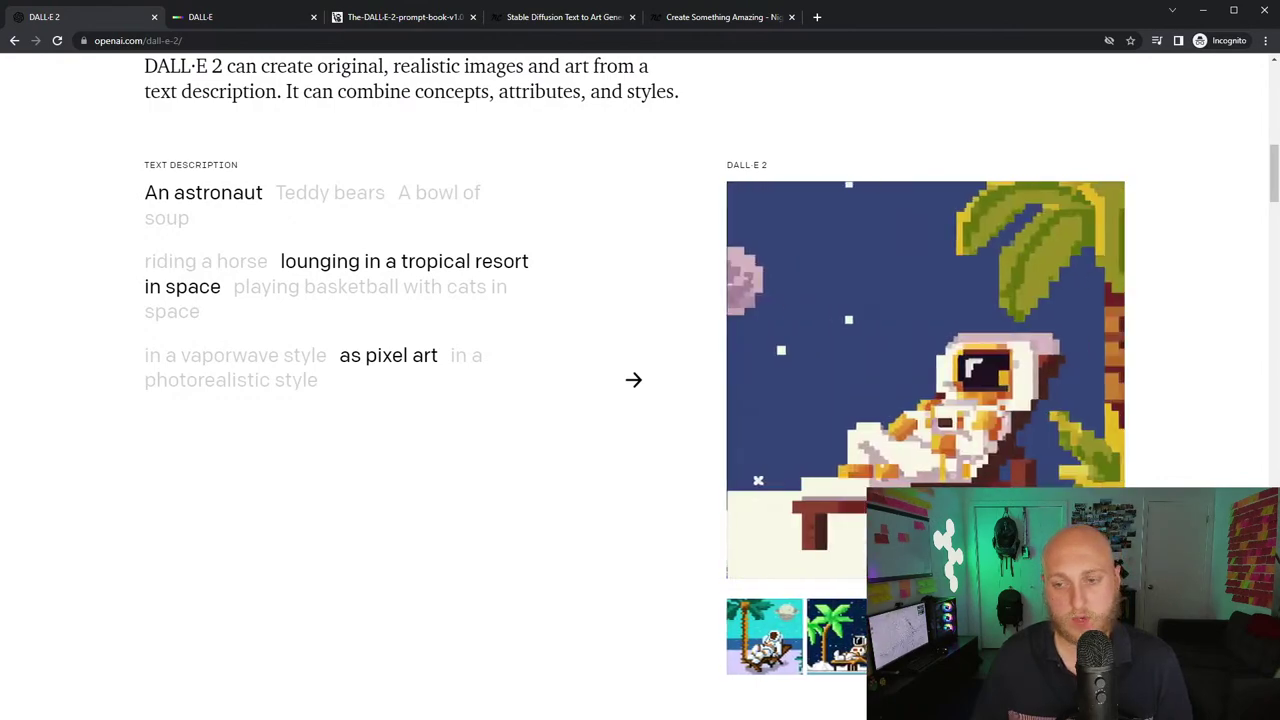
- Look through the rest of the DALL·E 2 page and examine the fox painting comparison between DALL·E 1 and DALL·E 2
scroll(402, 570, "down", 15)
scroll(487, 520, "down", 20)
scroll(541, 497, "down", 12)
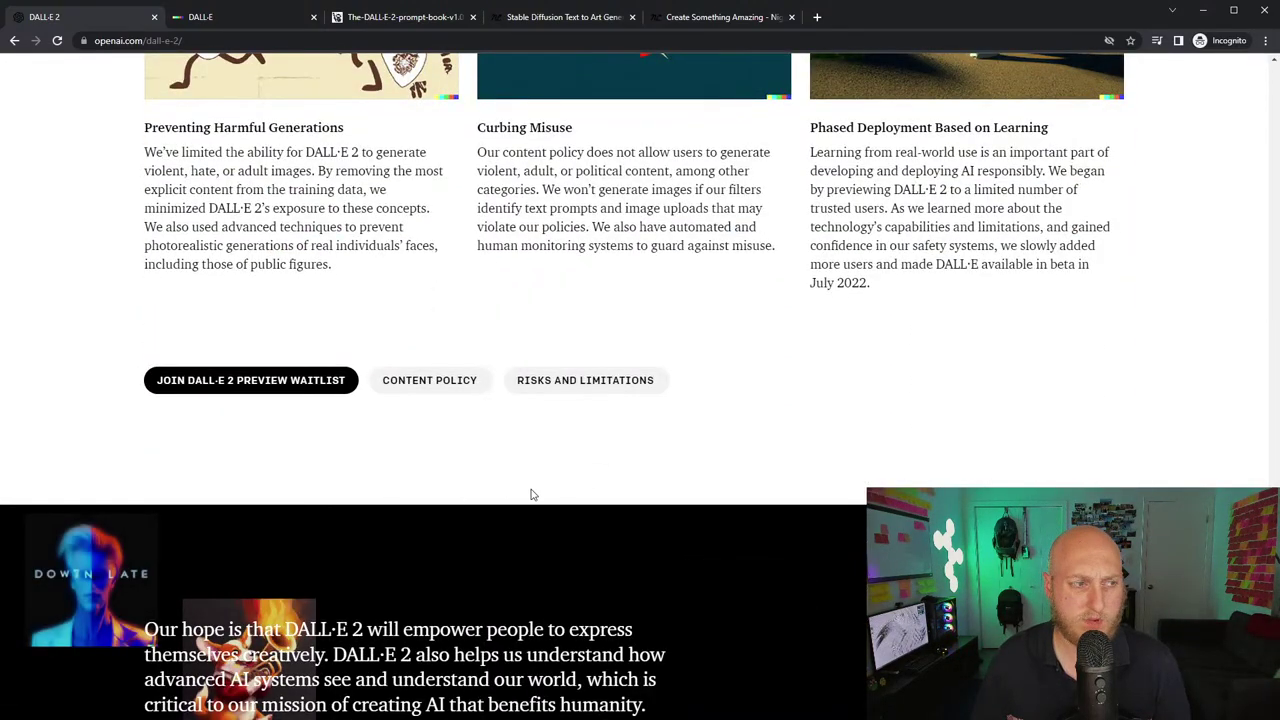
scroll(533, 498, "up", 15)
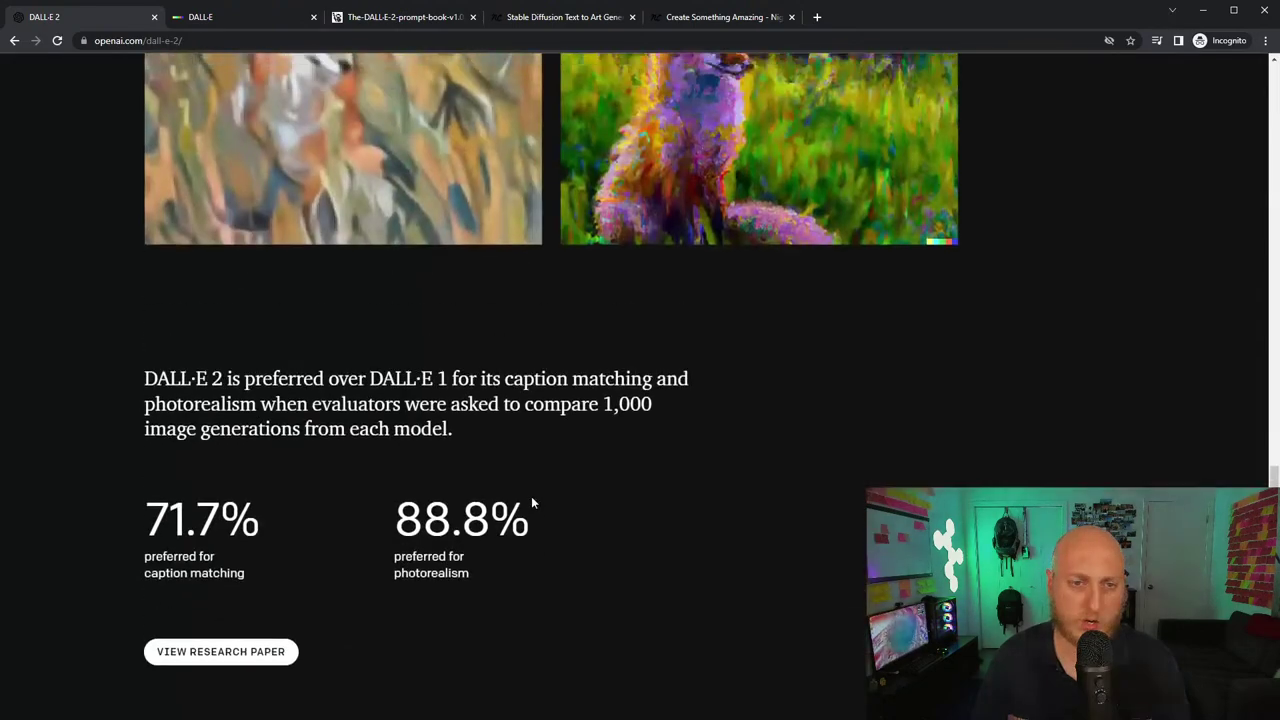
scroll(540, 512, "down", 10)
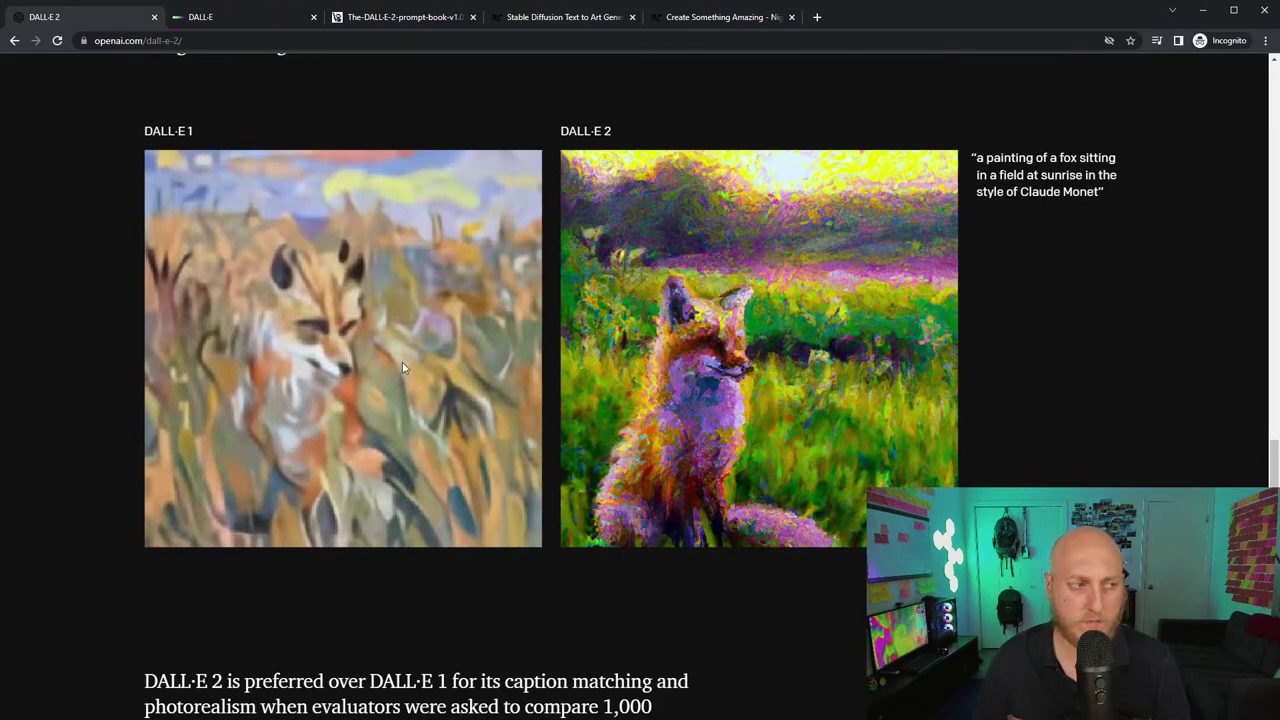
- Open the daedalOS website in a new browser tab and set its desktop background to Hexells
left_click(823, 20)
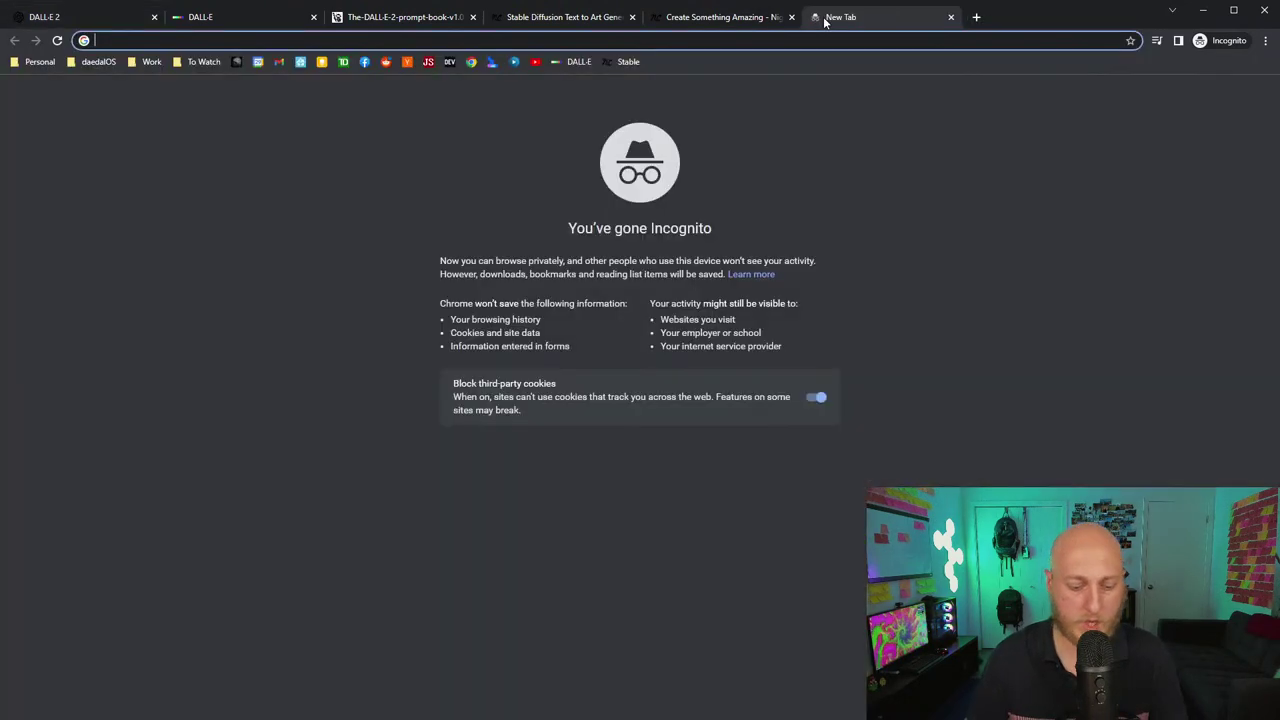
type("dus")
key("Return")
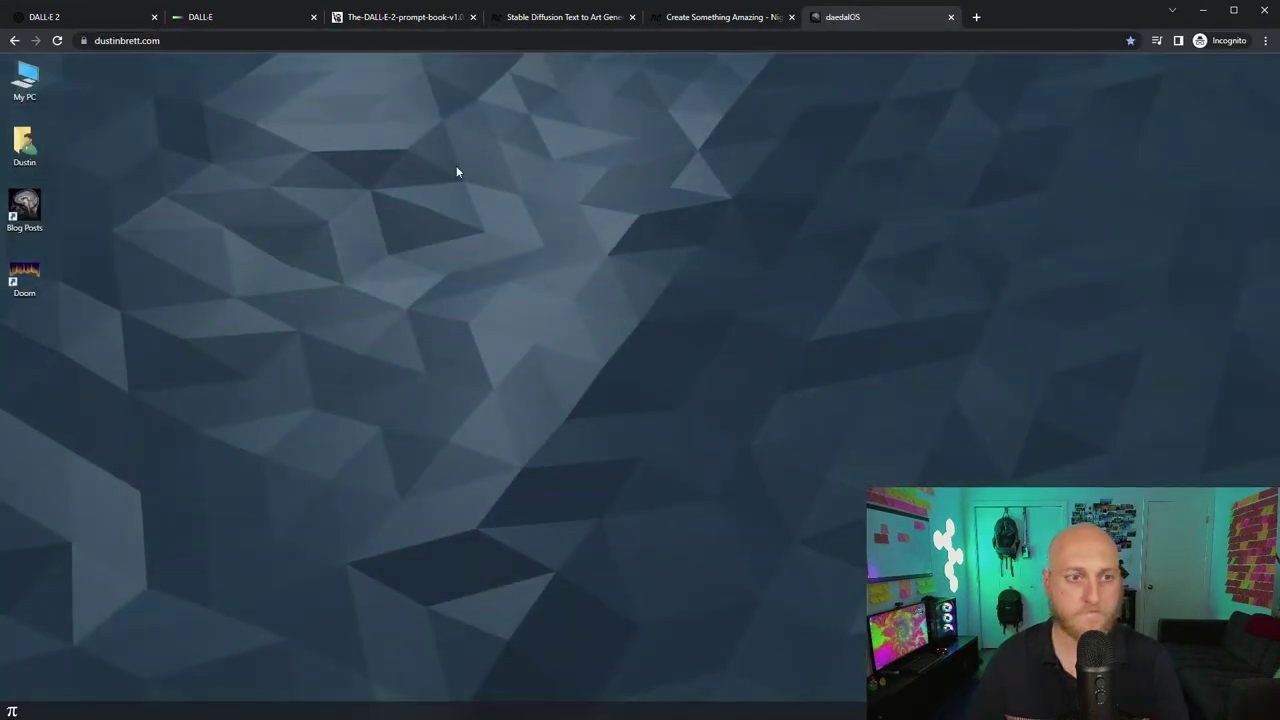
right_click(213, 122)
mouse_move(272, 167)
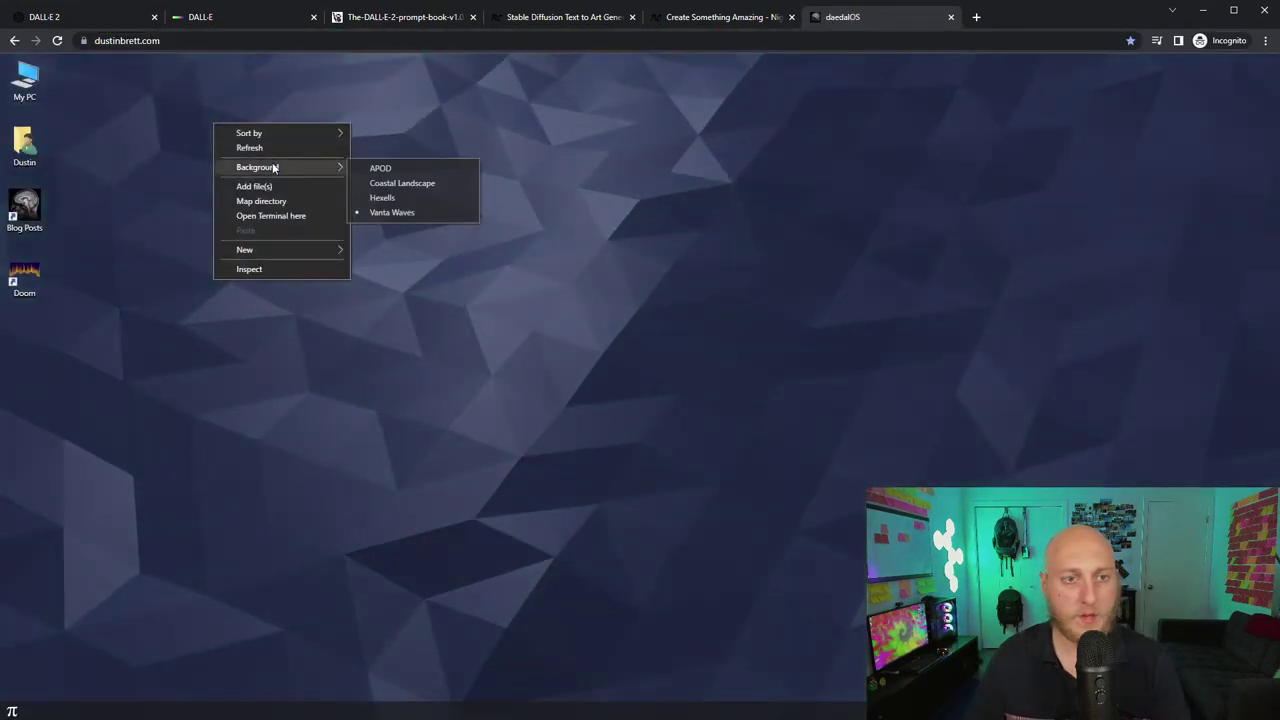
left_click(401, 199)
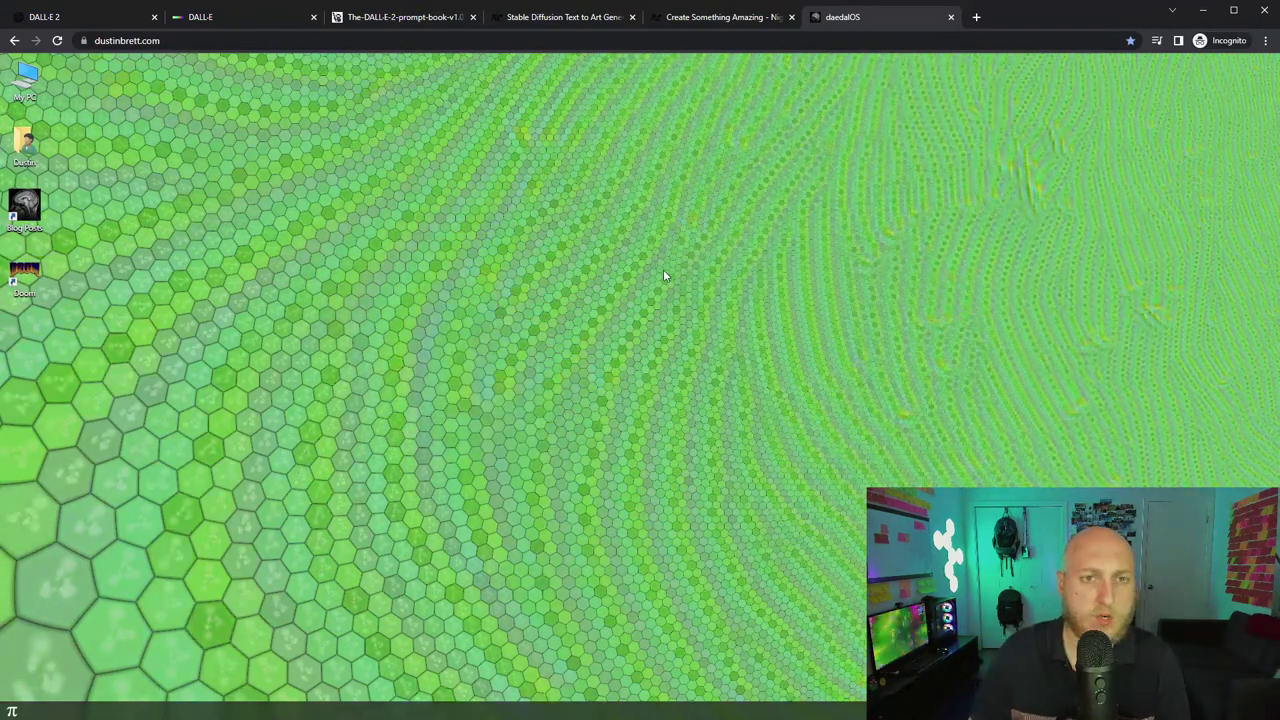
- Return to the DALL·E 2 page and review its safety sections, finishing back at the page's title banner
left_click(78, 24)
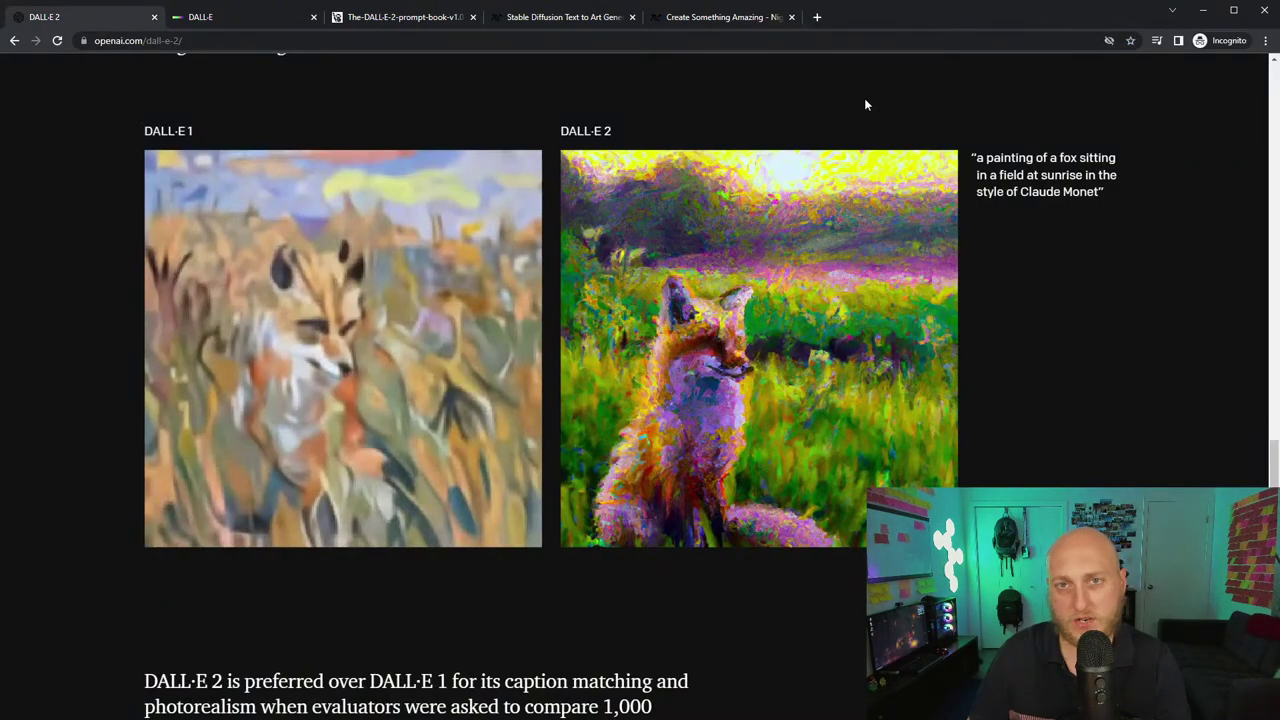
scroll(791, 466, "down", 10)
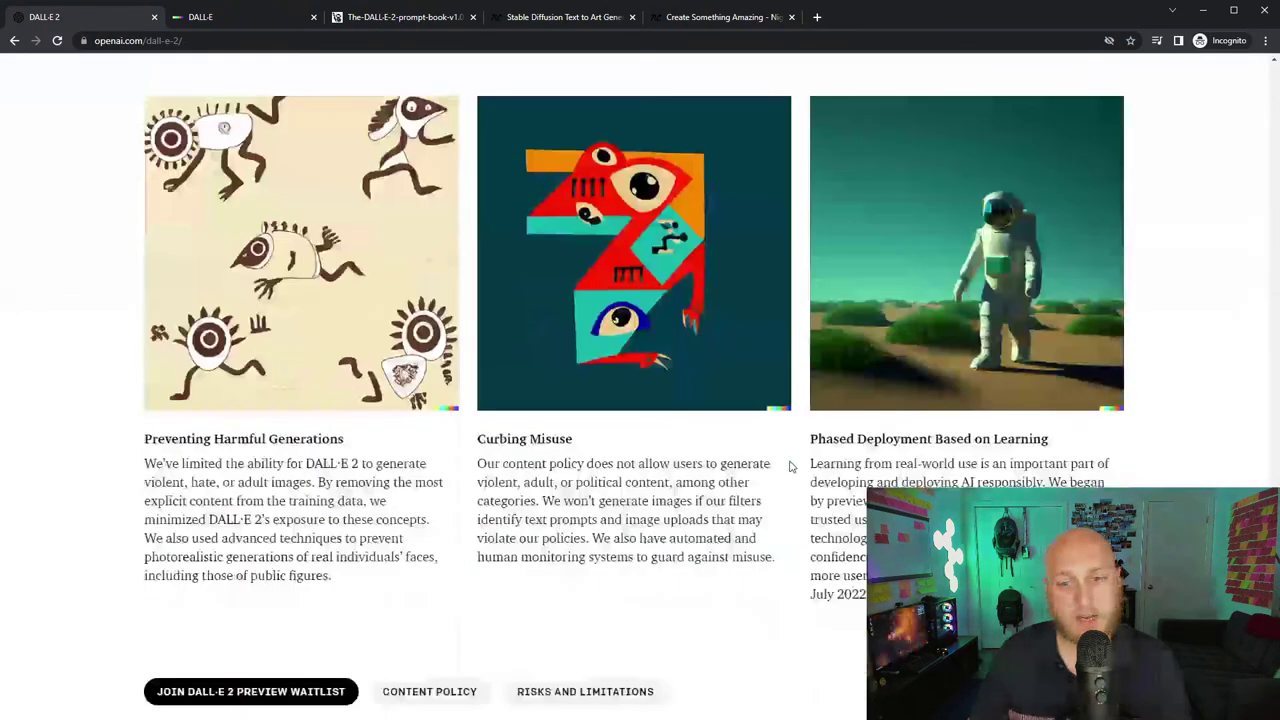
scroll(760, 455, "down", 5)
scroll(670, 470, "up", 20)
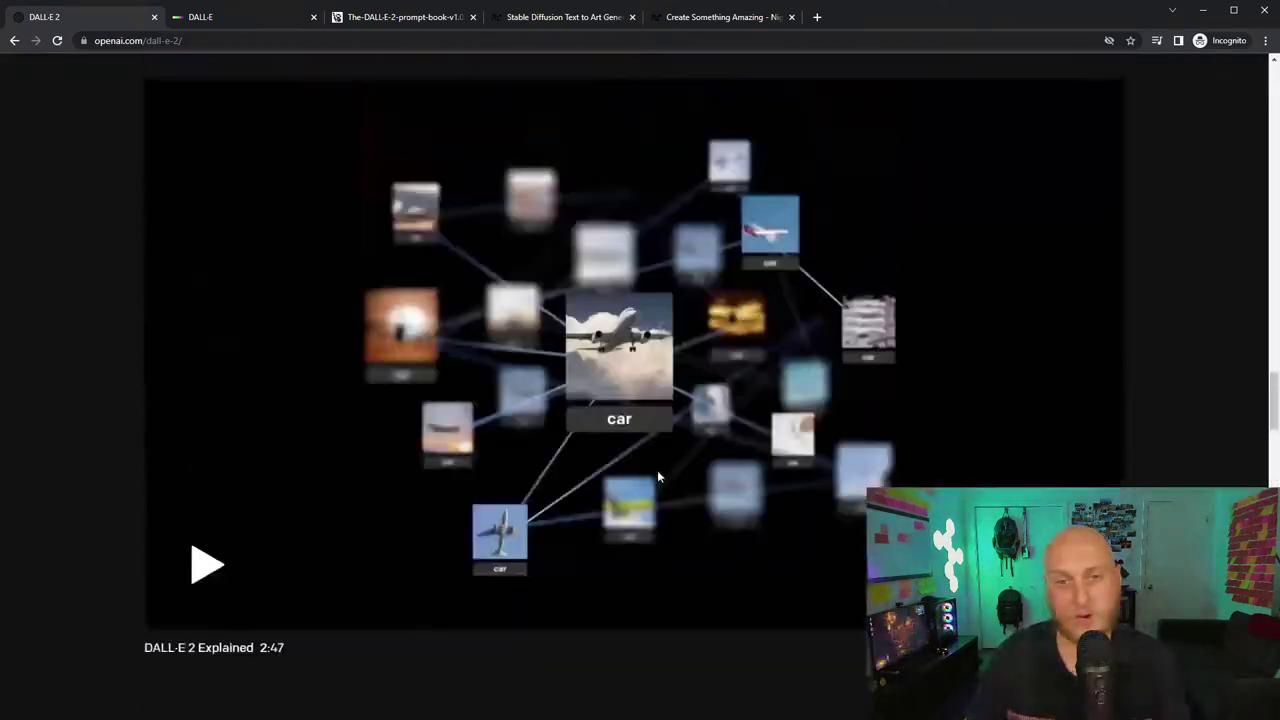
scroll(657, 472, "up", 20)
scroll(622, 462, "up", 2)
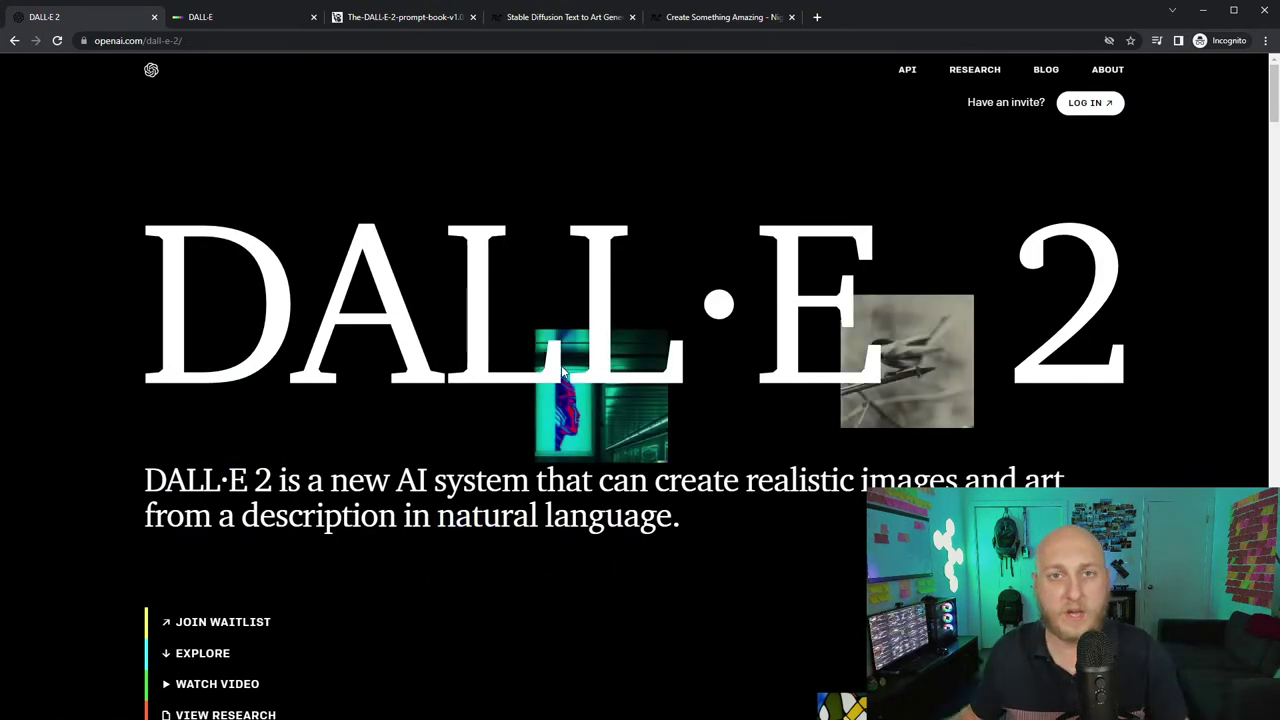
- Switch to the DALL·E labs page, browse the recent generations and check the account's remaining credits
left_click(255, 23)
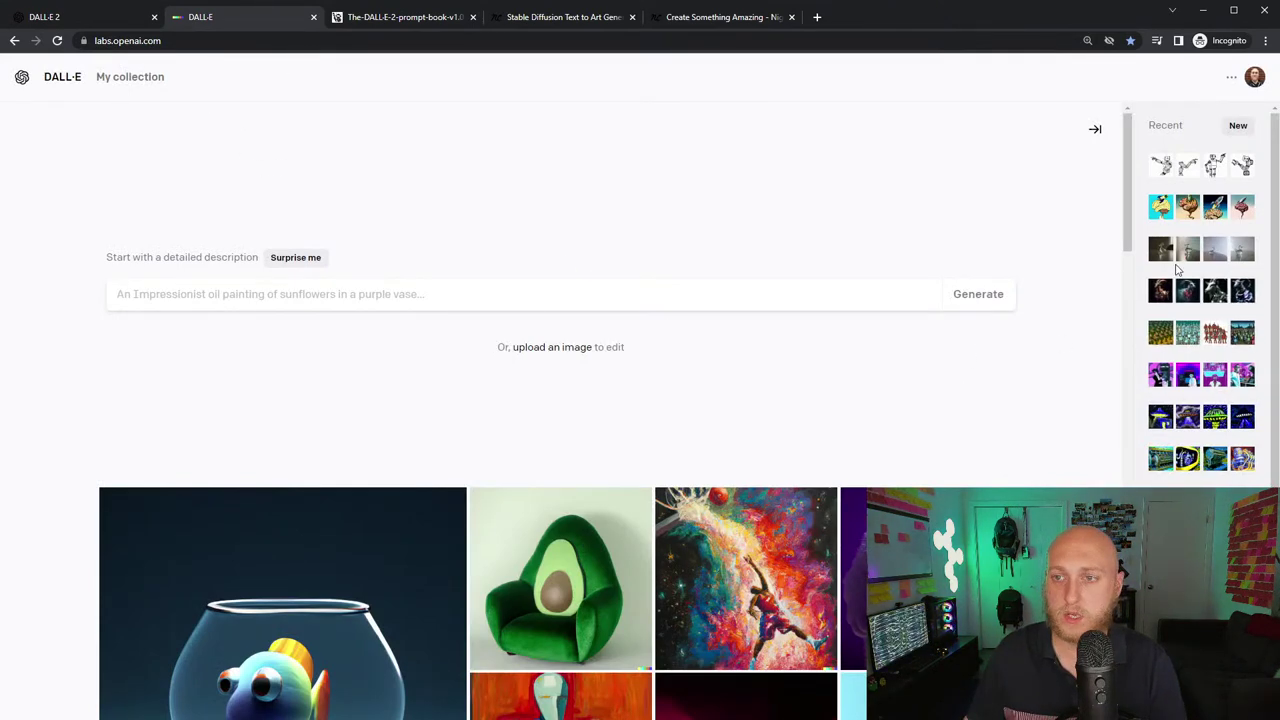
scroll(1175, 320, "down", 10)
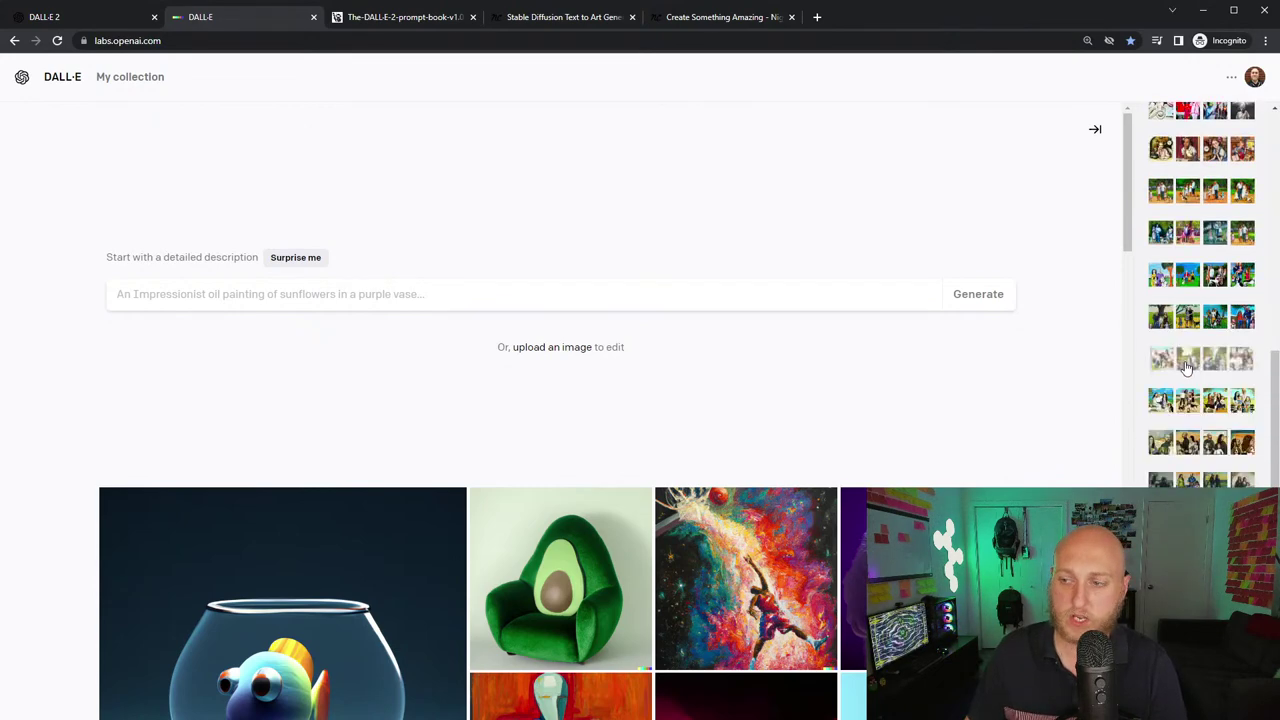
scroll(1186, 367, "down", 10)
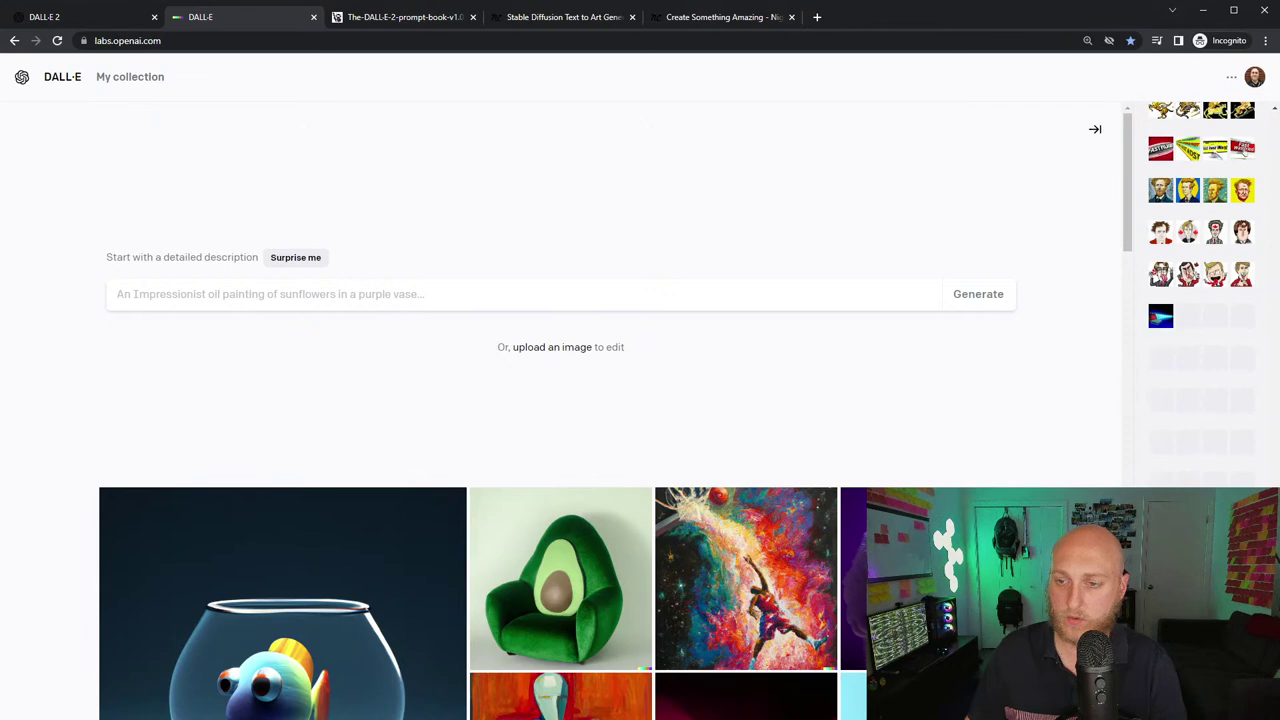
scroll(1200, 295, "up", 20)
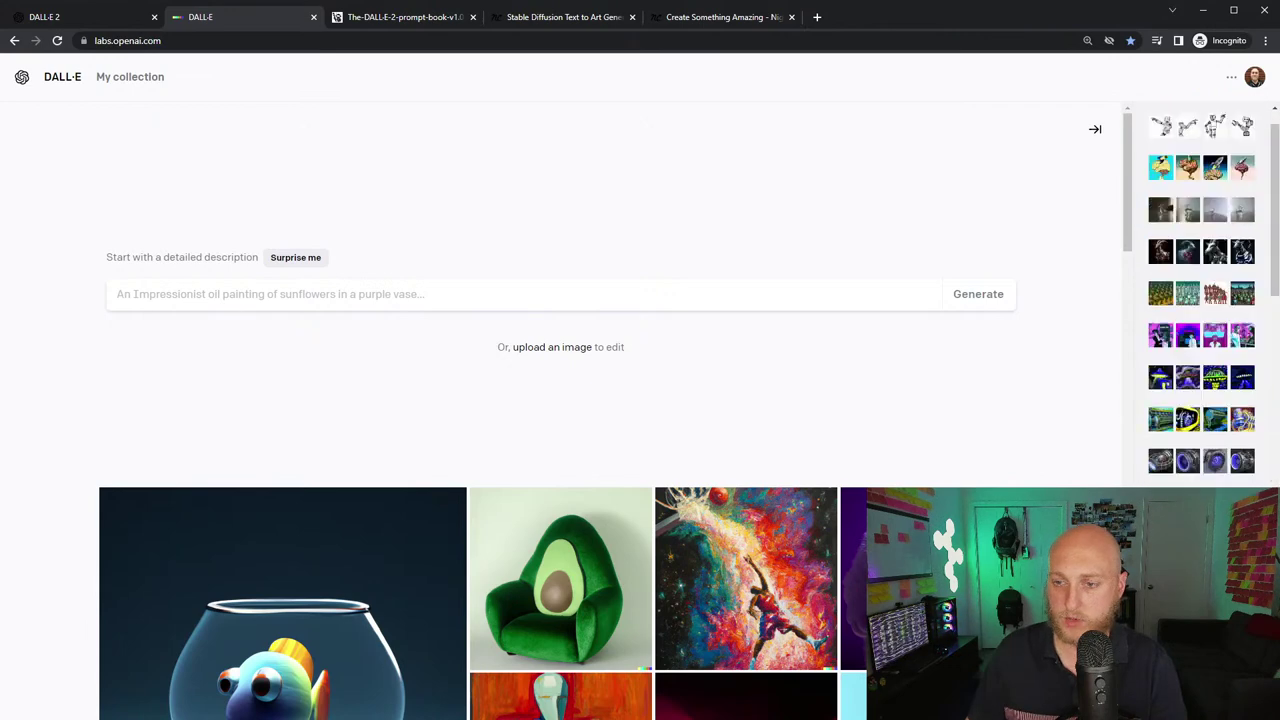
scroll(1175, 400, "down", 5)
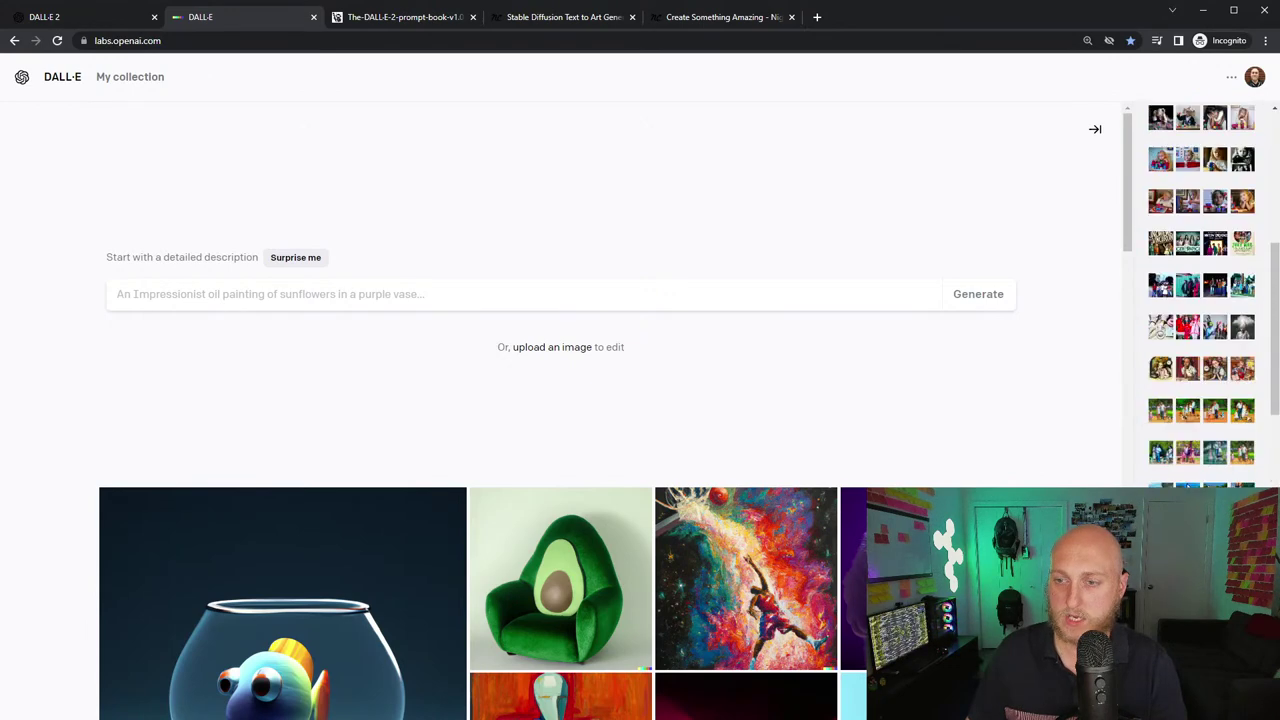
scroll(1200, 295, "up", 10)
left_click(1255, 77)
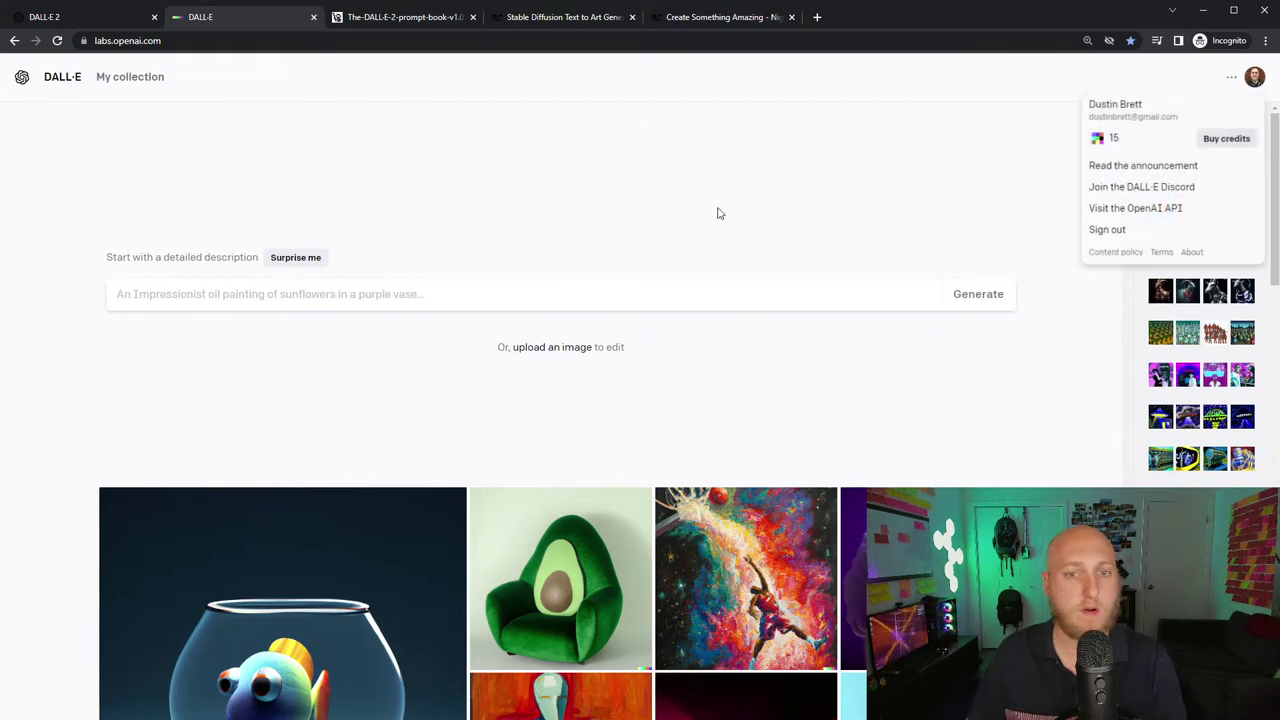
left_click(791, 226)
- Browse the sample artwork gallery and view the prompt behind the tropical fish aquarium render
scroll(520, 455, "down", 5)
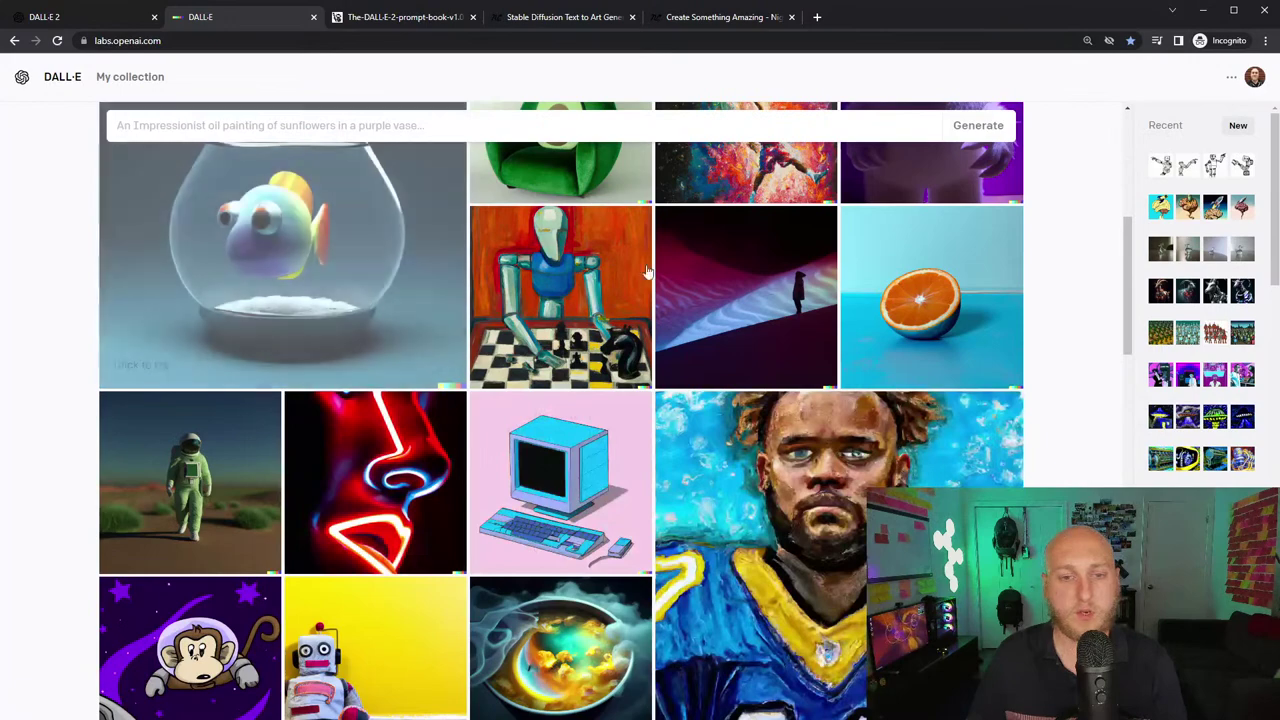
scroll(677, 463, "up", 5)
scroll(670, 461, "down", 3)
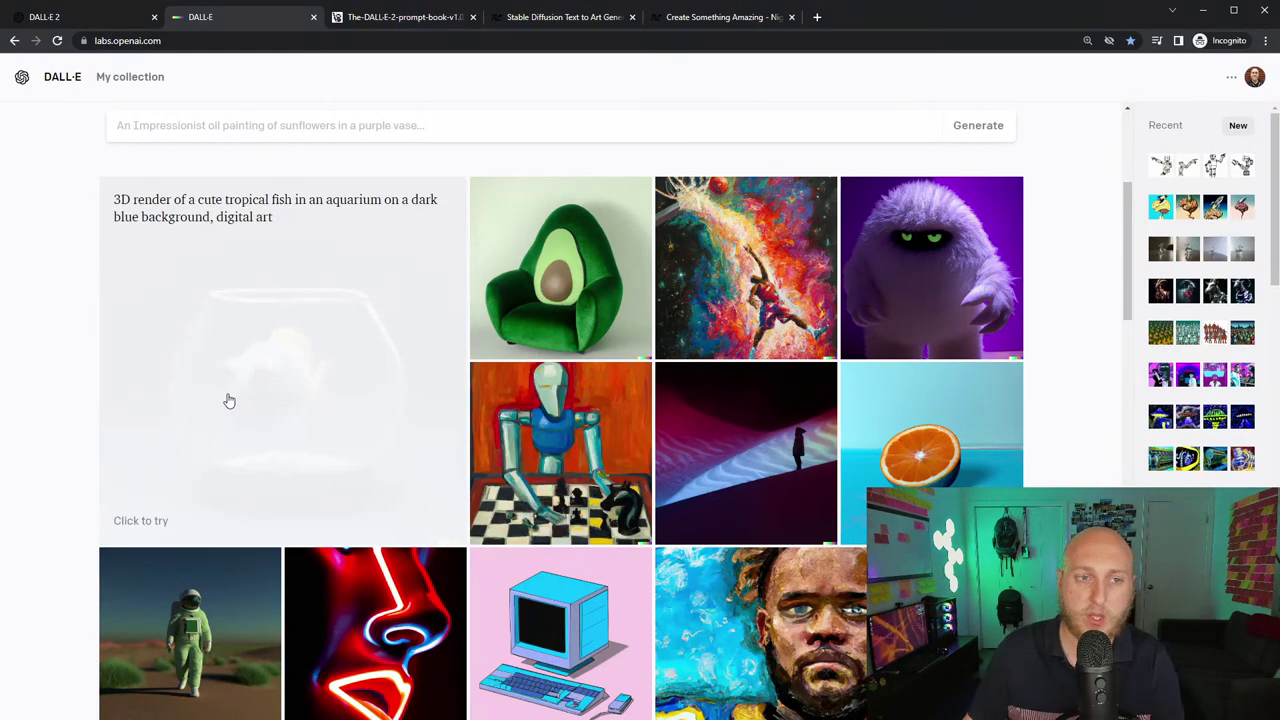
scroll(357, 423, "up", 3)
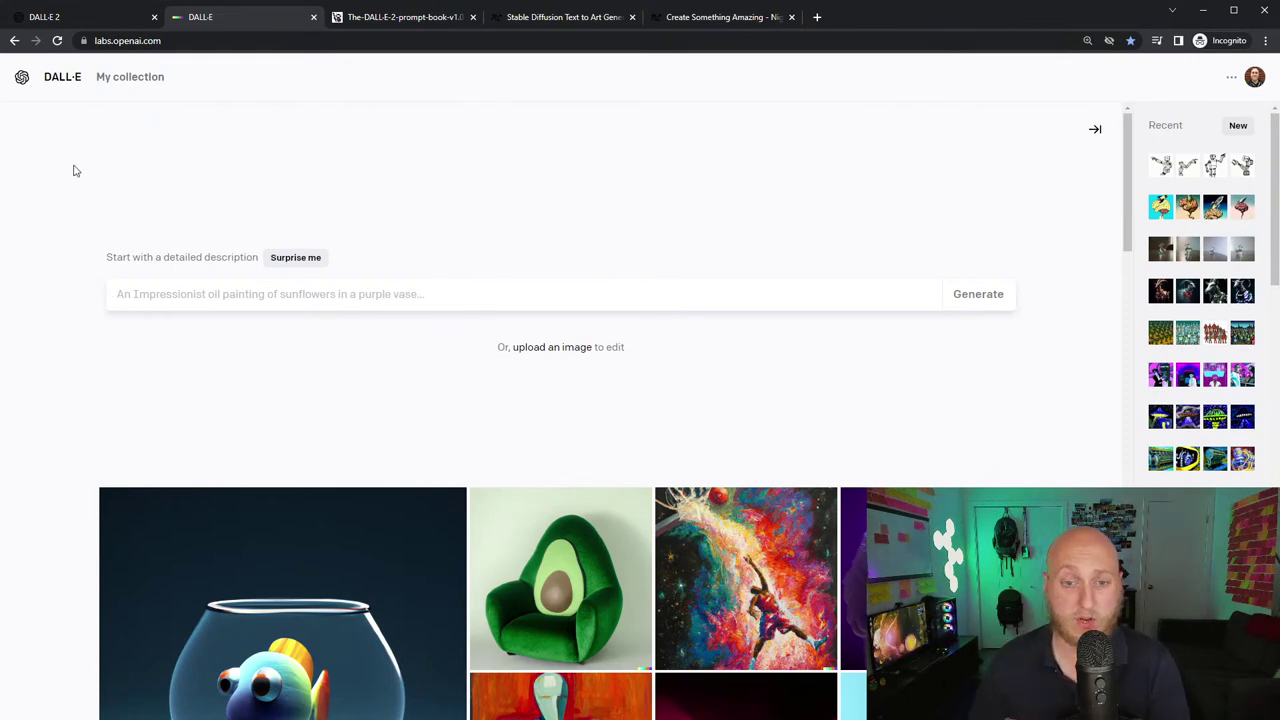
- Switch to the DALL·E 2 prompt book PDF and read from the cover to the table of contents
left_click(375, 19)
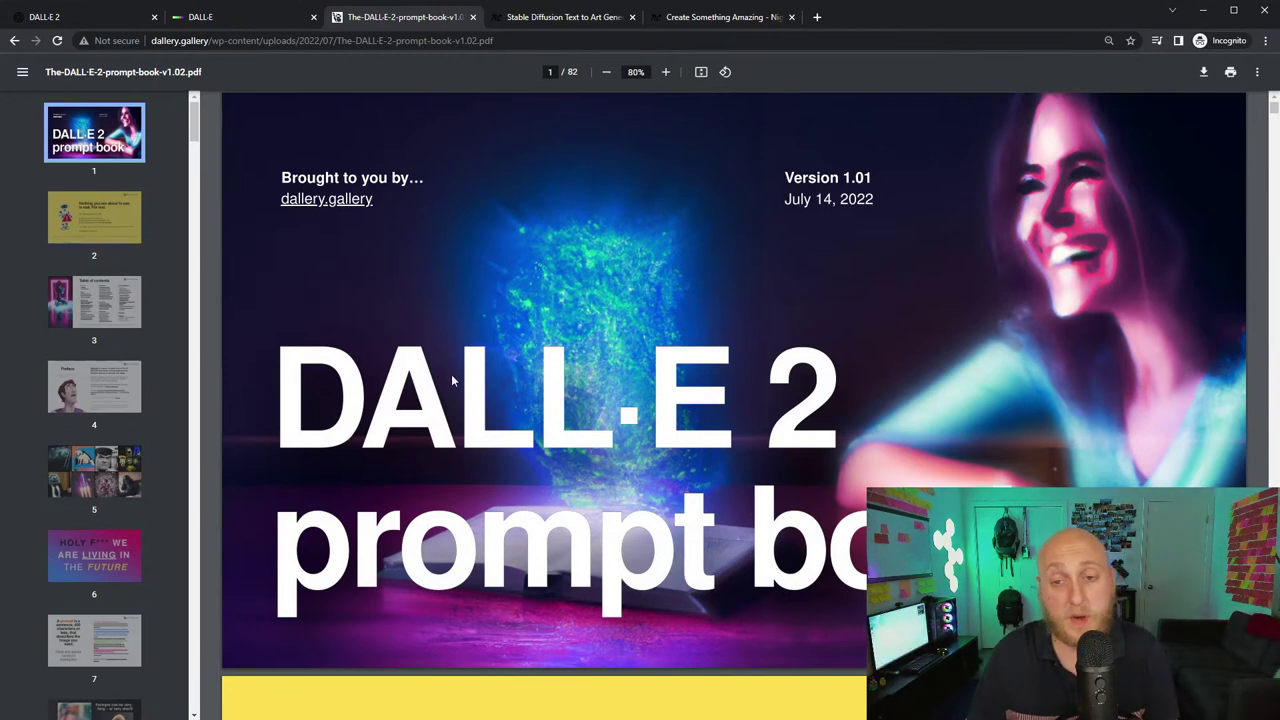
scroll(465, 400, "down", 4)
scroll(483, 450, "down", 3)
scroll(646, 541, "up", 3)
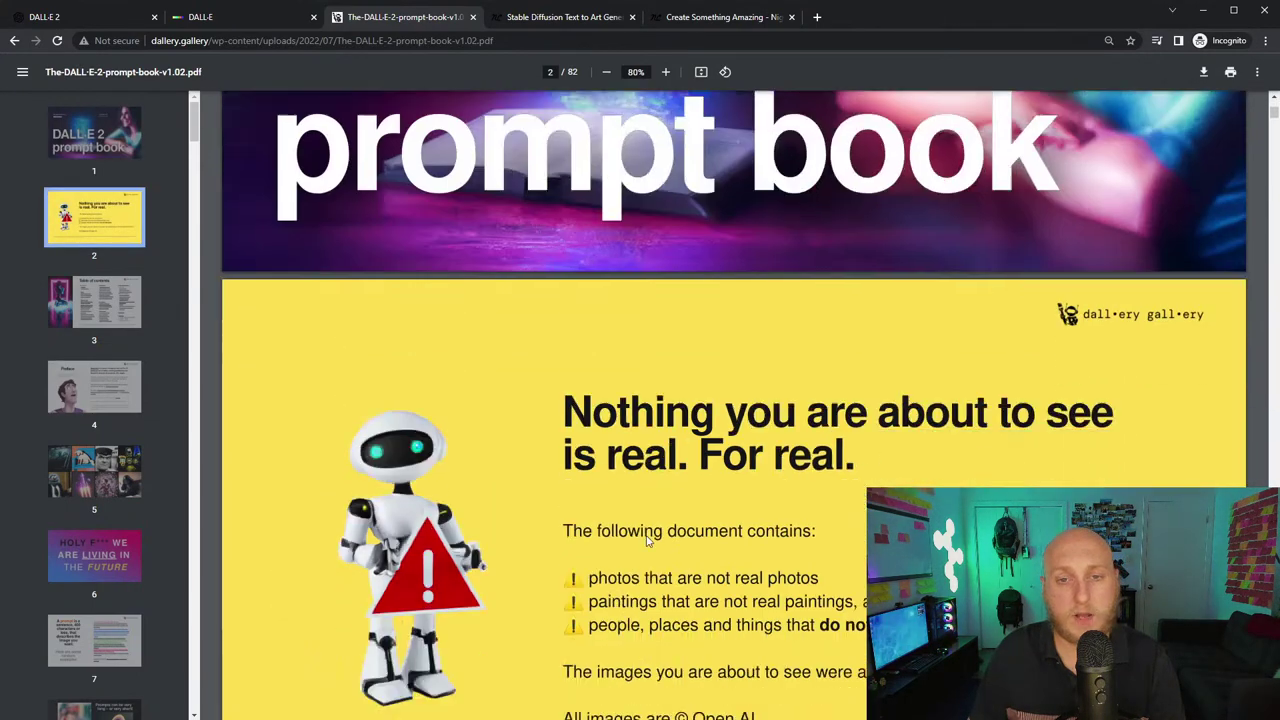
scroll(646, 541, "down", 5)
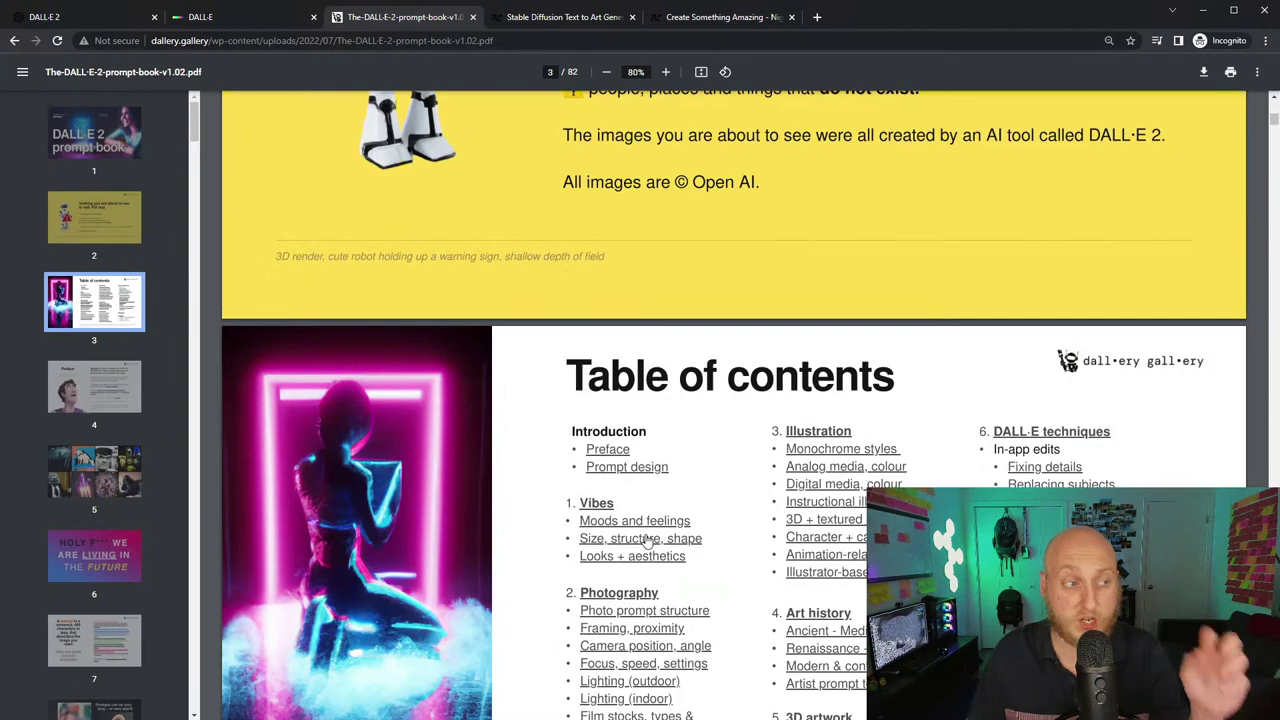
scroll(643, 543, "down", 3)
scroll(641, 544, "up", 2)
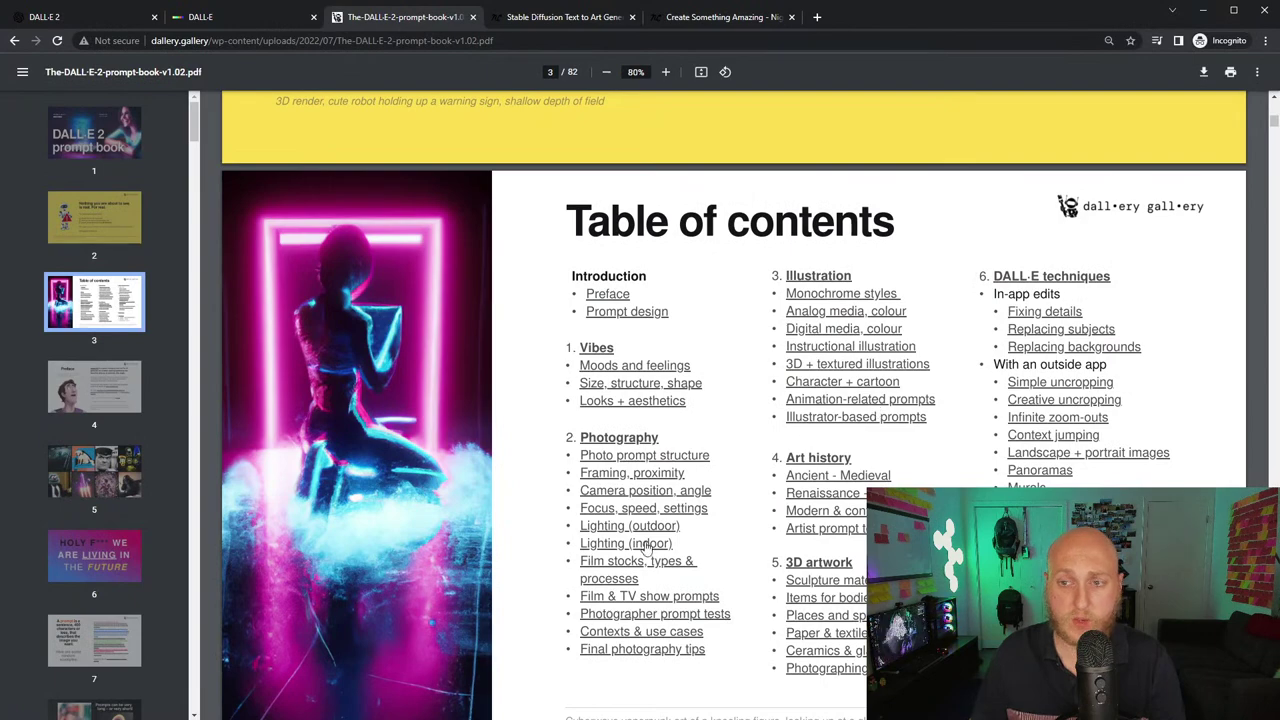
- Read the prompt book's Preface and examine the grid of sample images on page 5
scroll(695, 478, "down", 7)
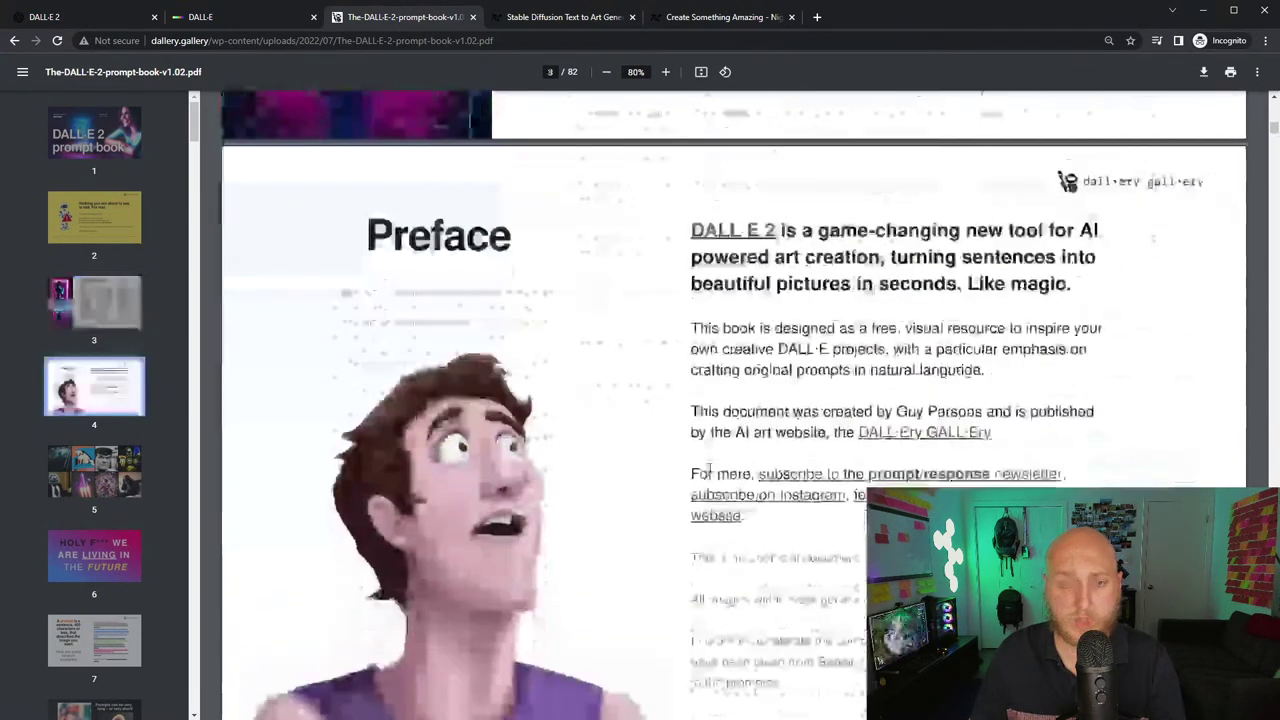
scroll(601, 492, "up", 4)
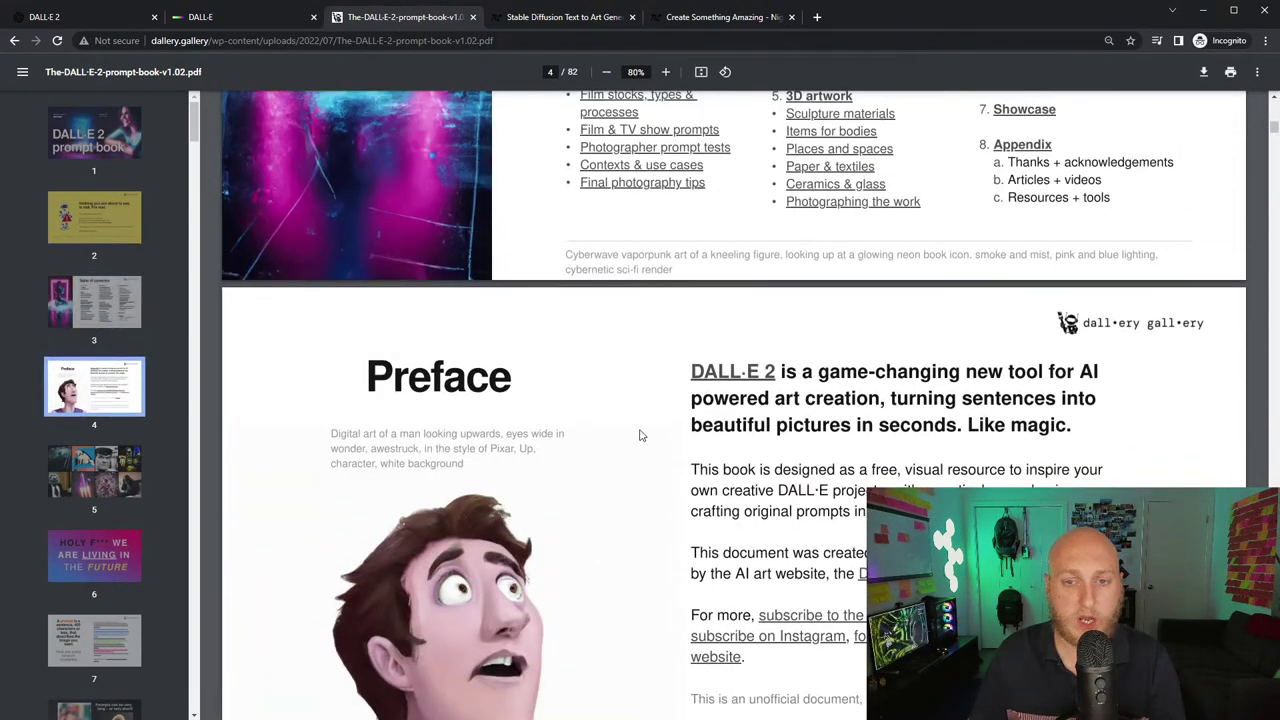
scroll(641, 435, "down", 2)
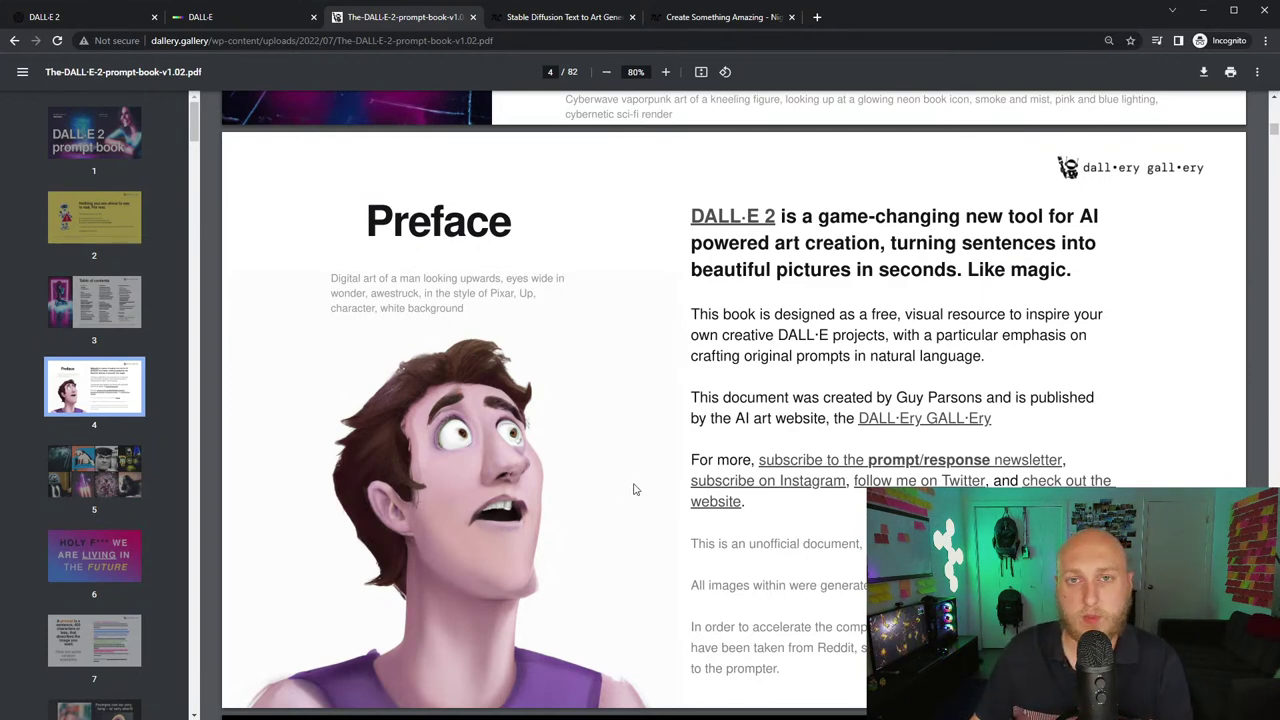
scroll(565, 492, "down", 8)
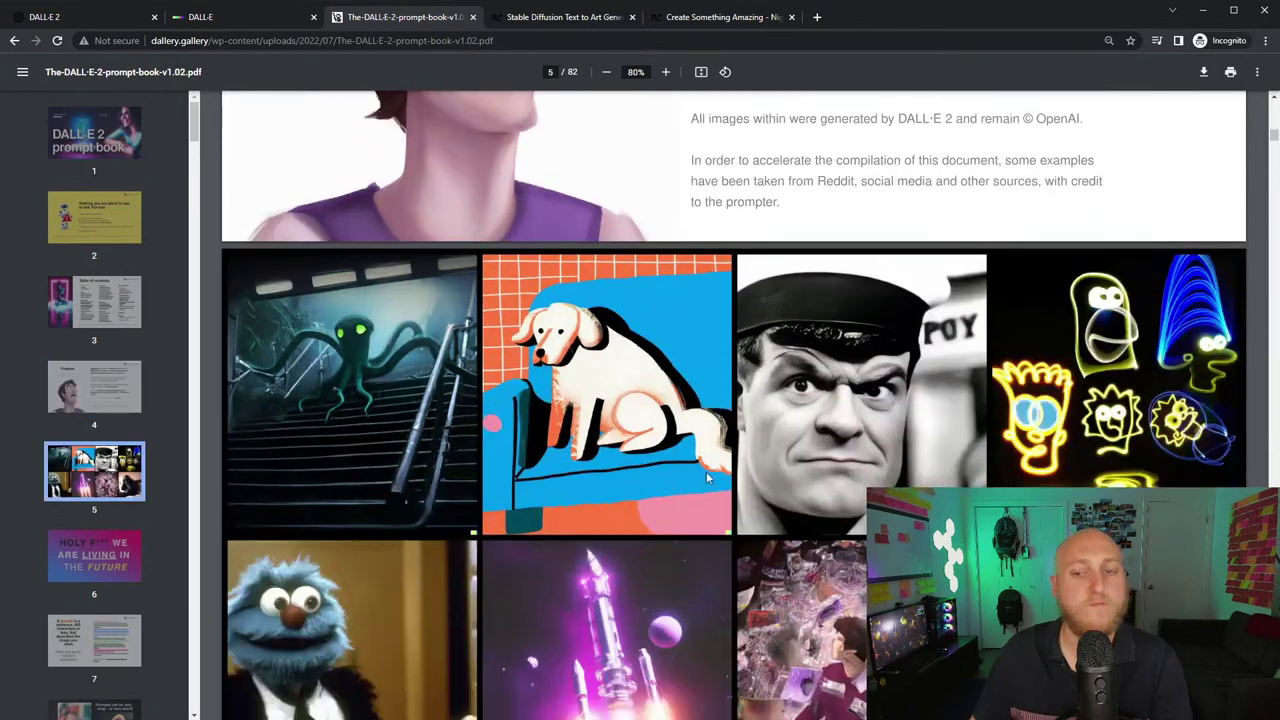
scroll(760, 471, "down", 1)
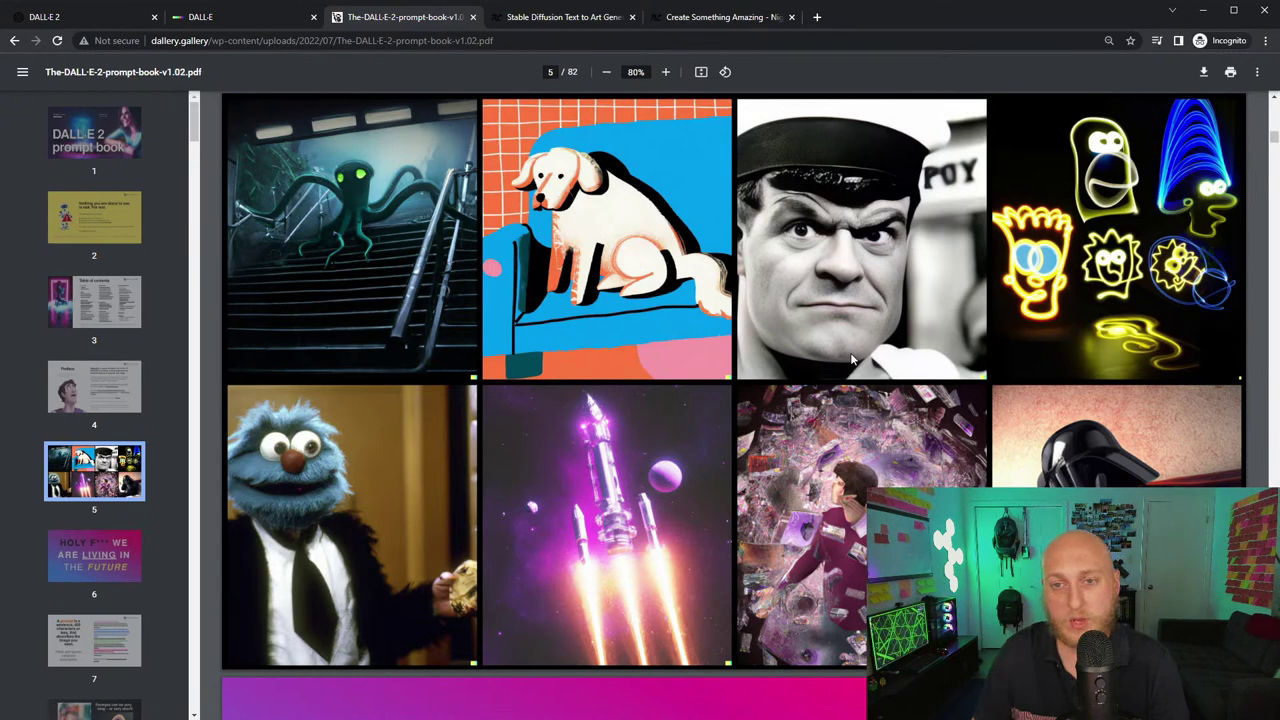
scroll(853, 362, "down", 3)
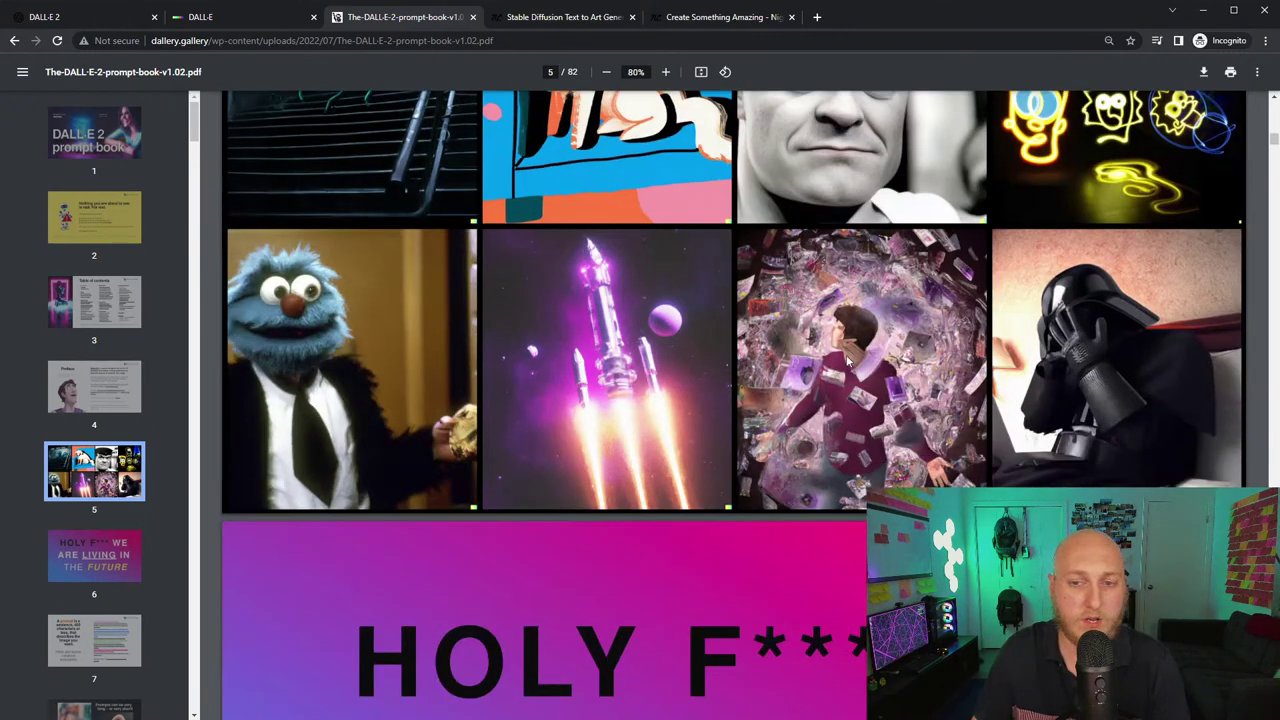
- Review the sample image grid on page 5 and skim the prompt book's introductory pages through page 10
scroll(772, 354, "up", 1)
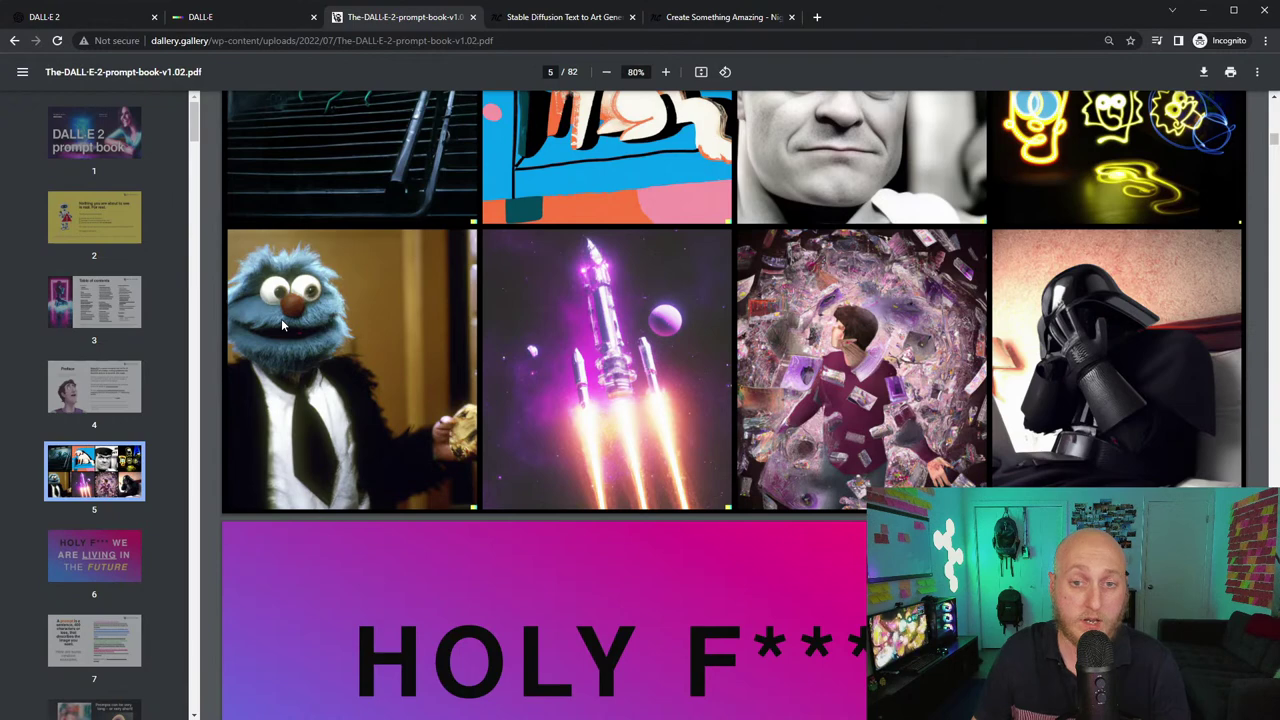
scroll(305, 360, "up", 1)
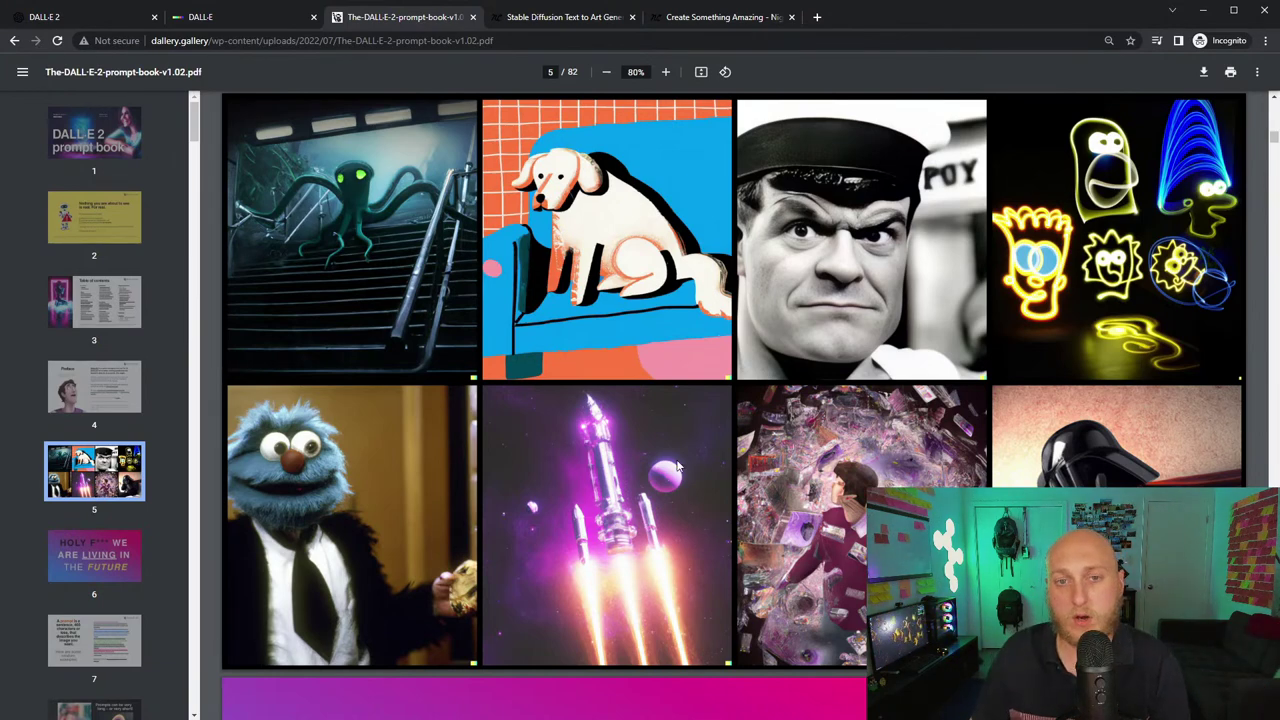
scroll(676, 465, "down", 10)
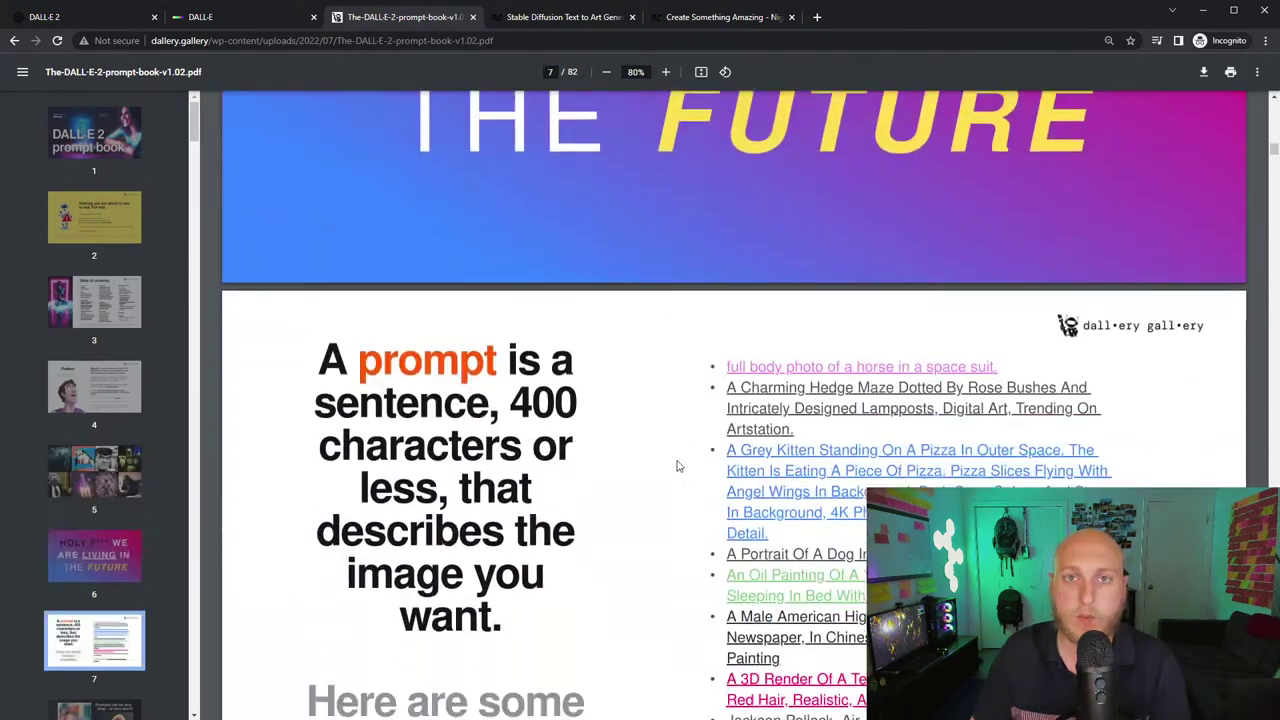
scroll(676, 465, "down", 8)
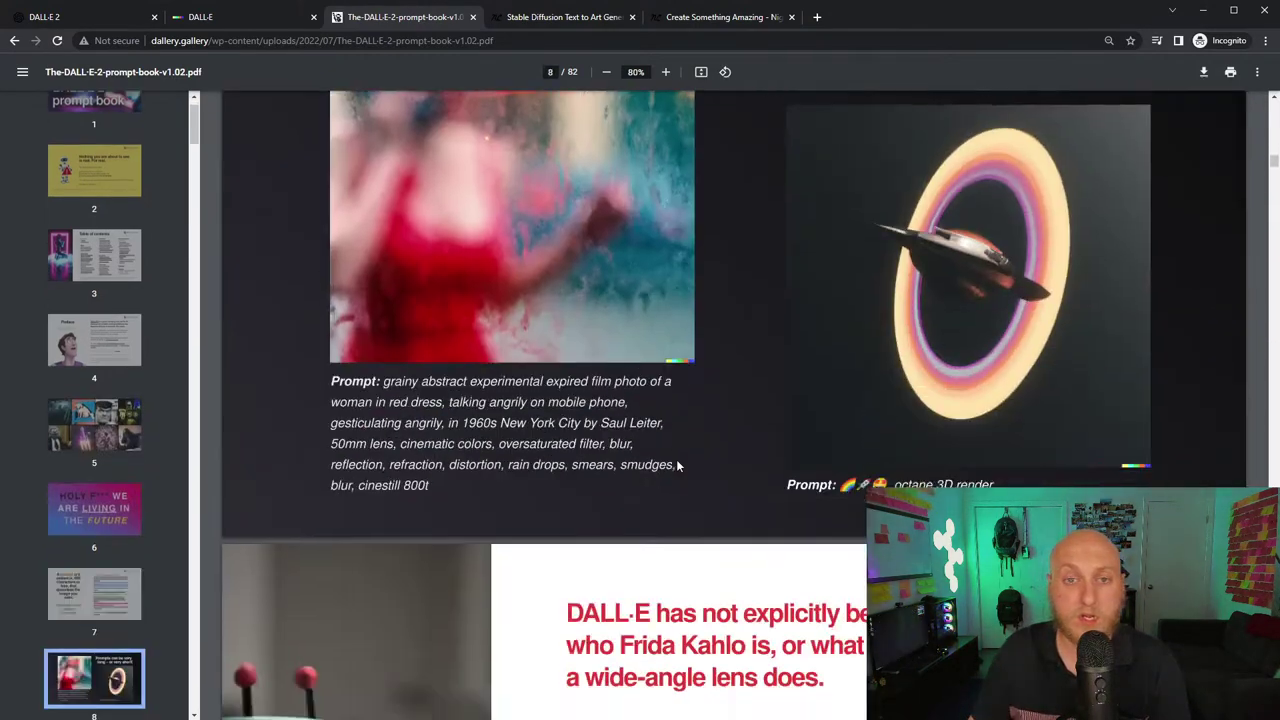
scroll(676, 465, "down", 10)
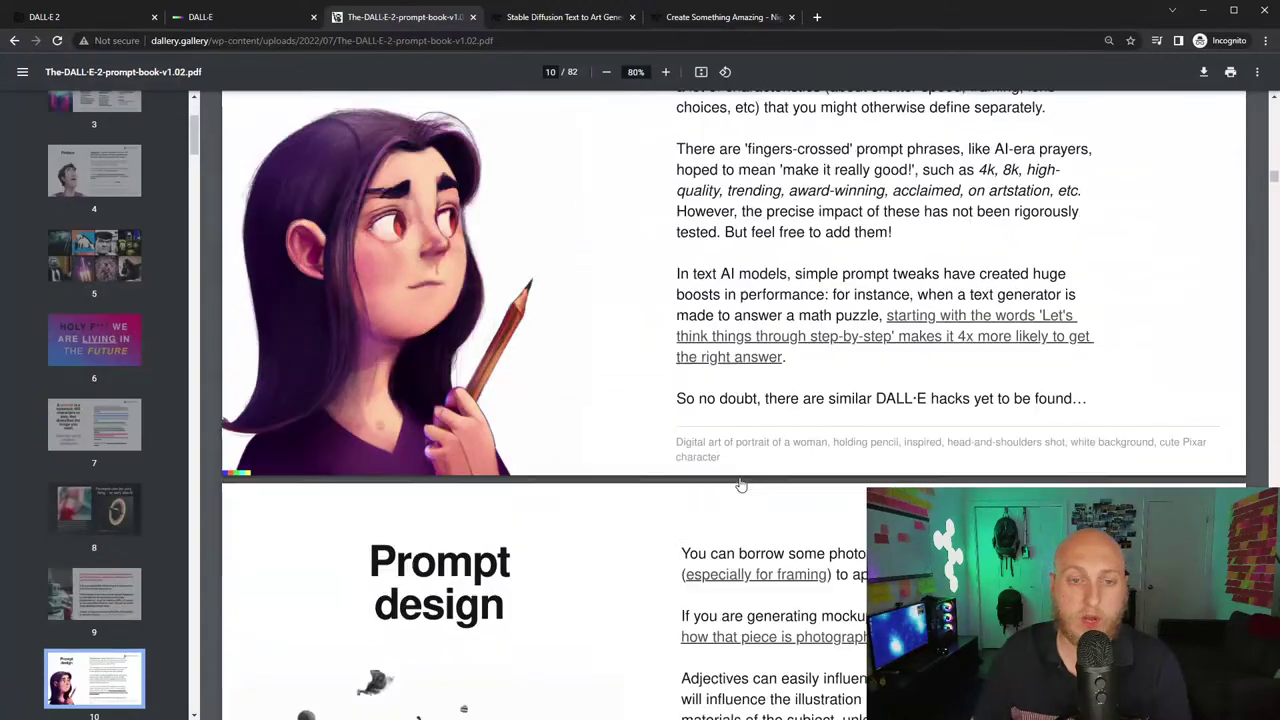
- Read the prompt book's "Prompt design" section on page 10, including the prompt beneath the portrait of the woman holding a pencil
scroll(740, 485, "down", 4)
scroll(660, 470, "up", 7)
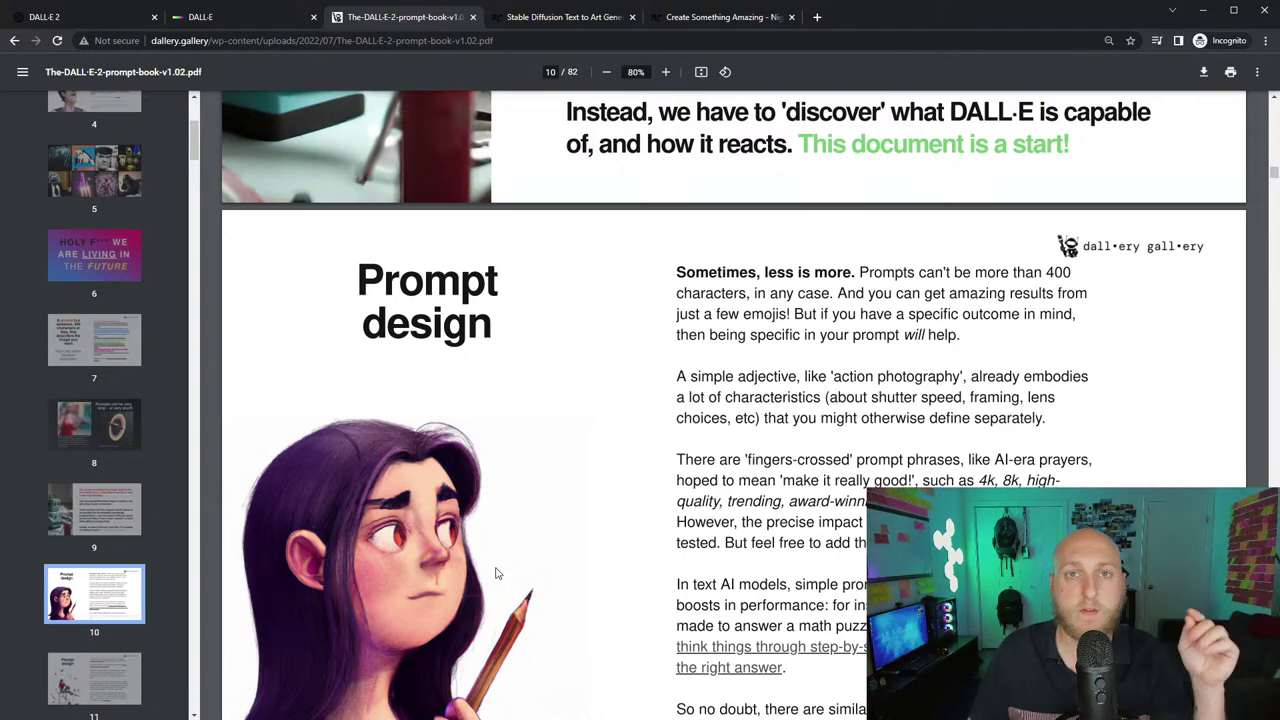
scroll(600, 545, "down", 3)
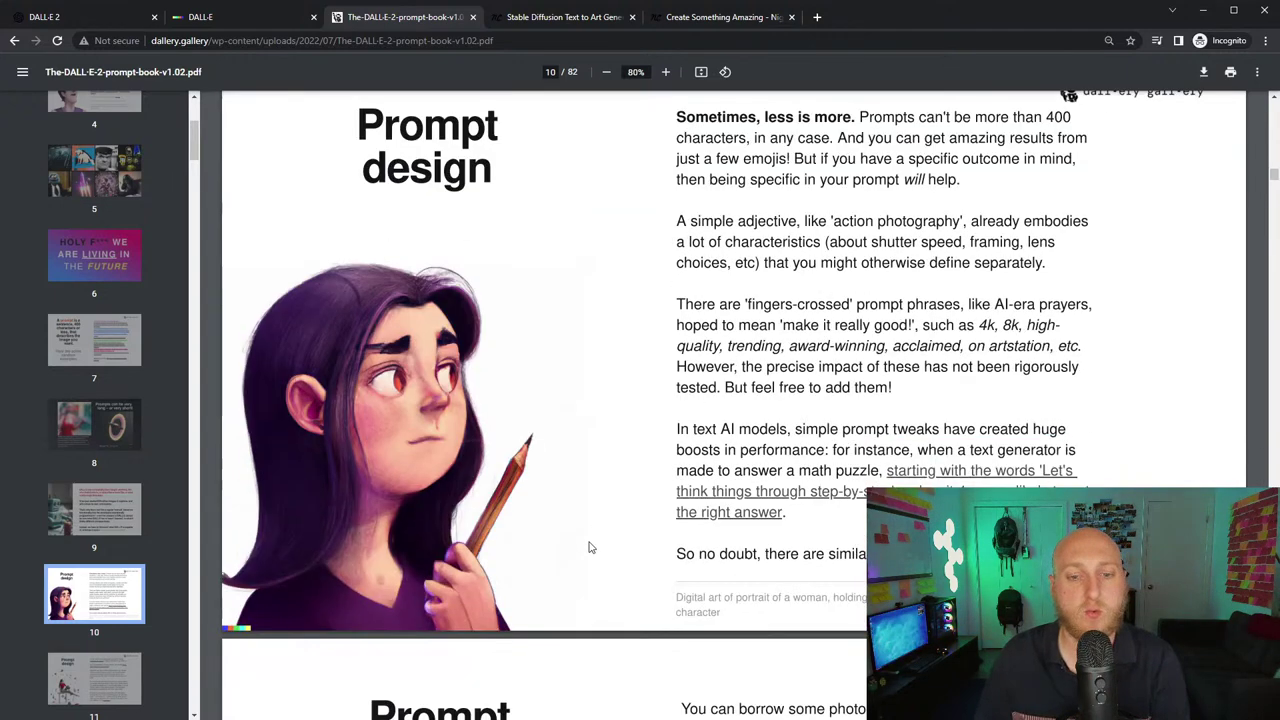
scroll(447, 300, "up", 1)
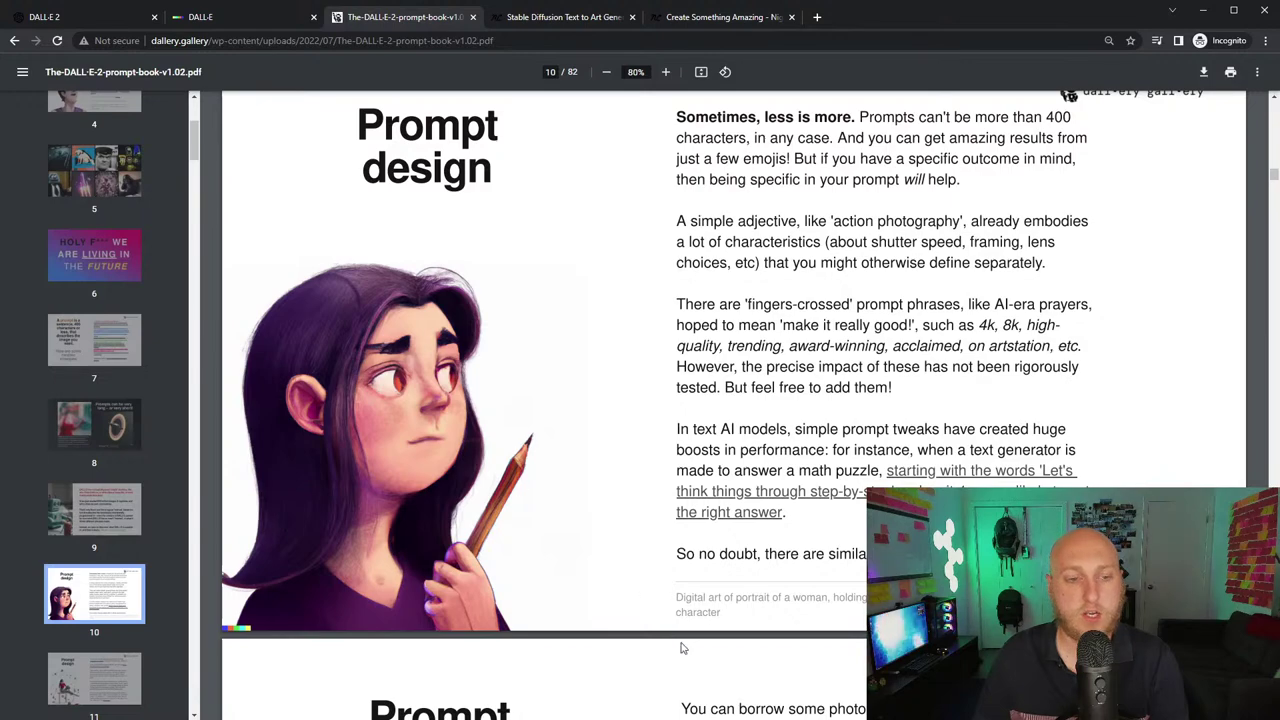
scroll(746, 623, "down", 4)
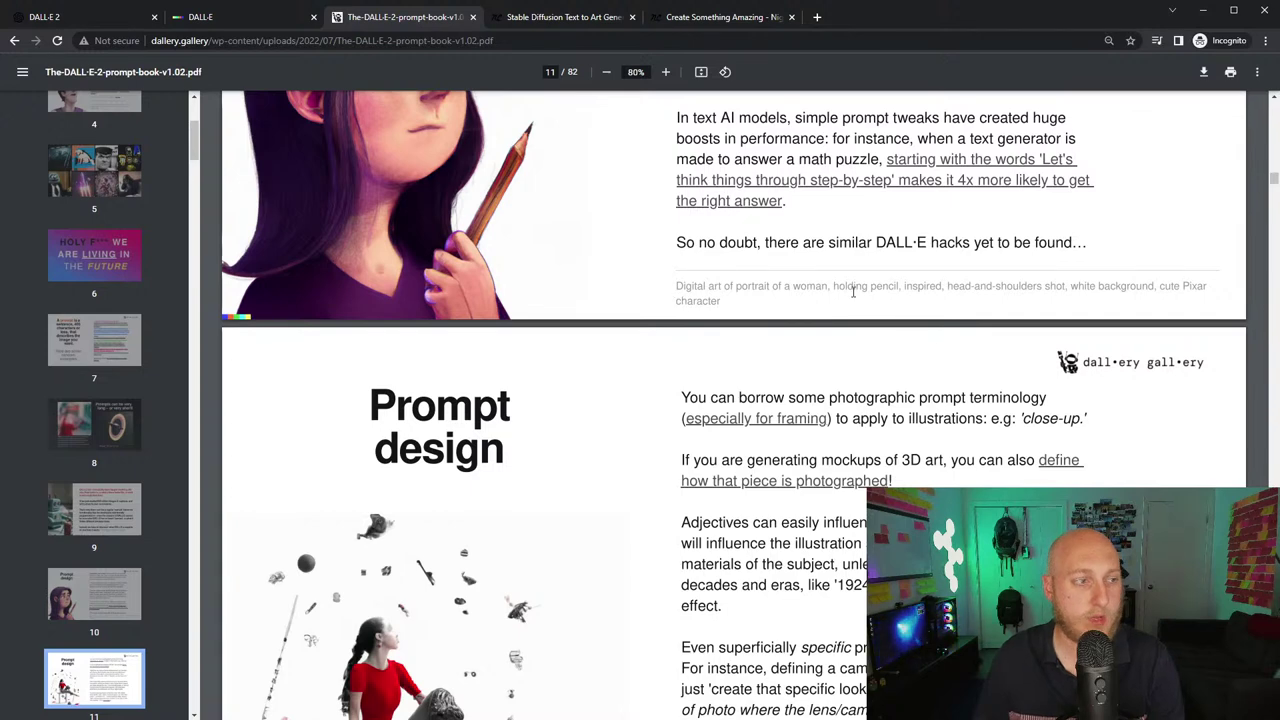
scroll(480, 450, "up", 3)
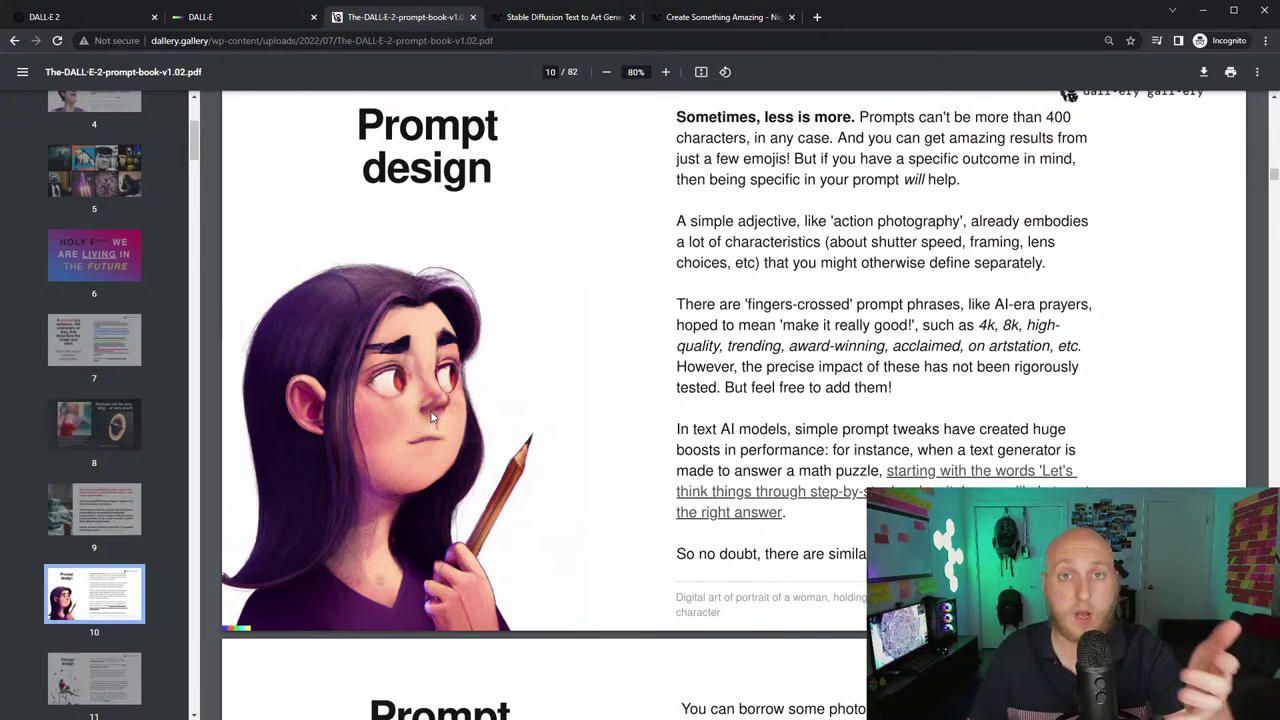
- Switch to NightCafe's Stable Diffusion Image Generator page and read its feature overview and creation steps
left_click(558, 20)
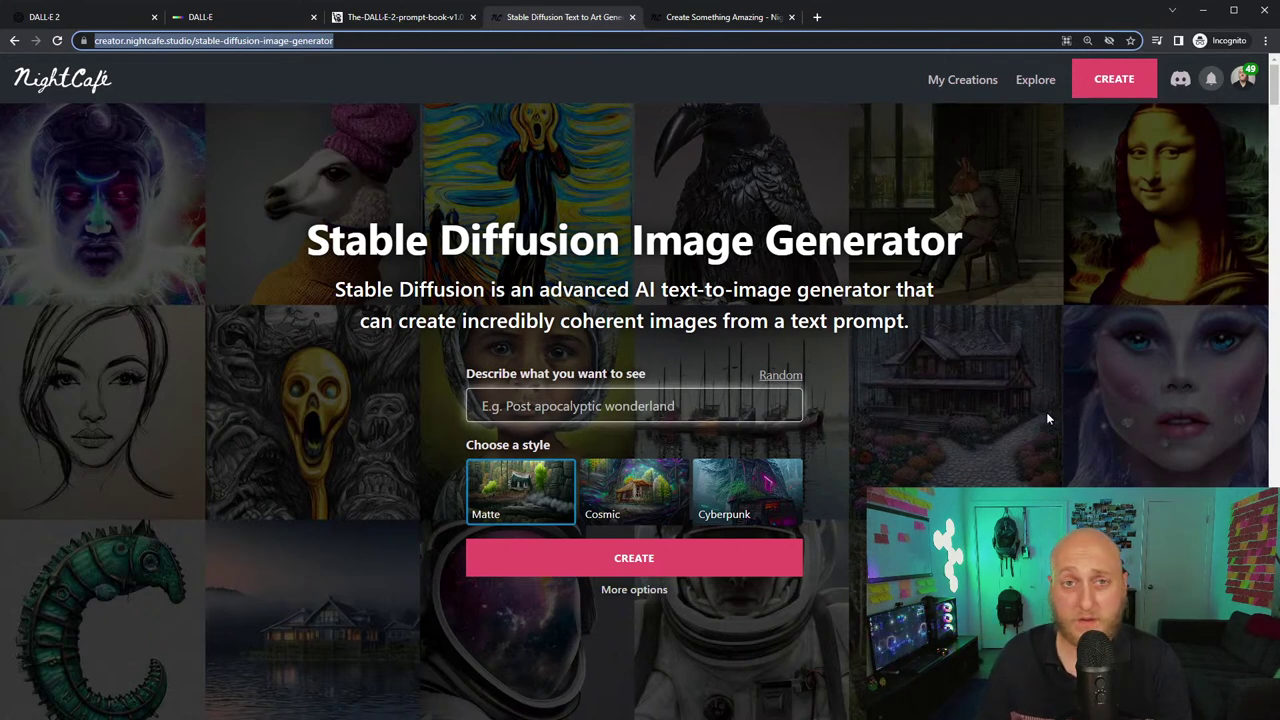
left_click(272, 406)
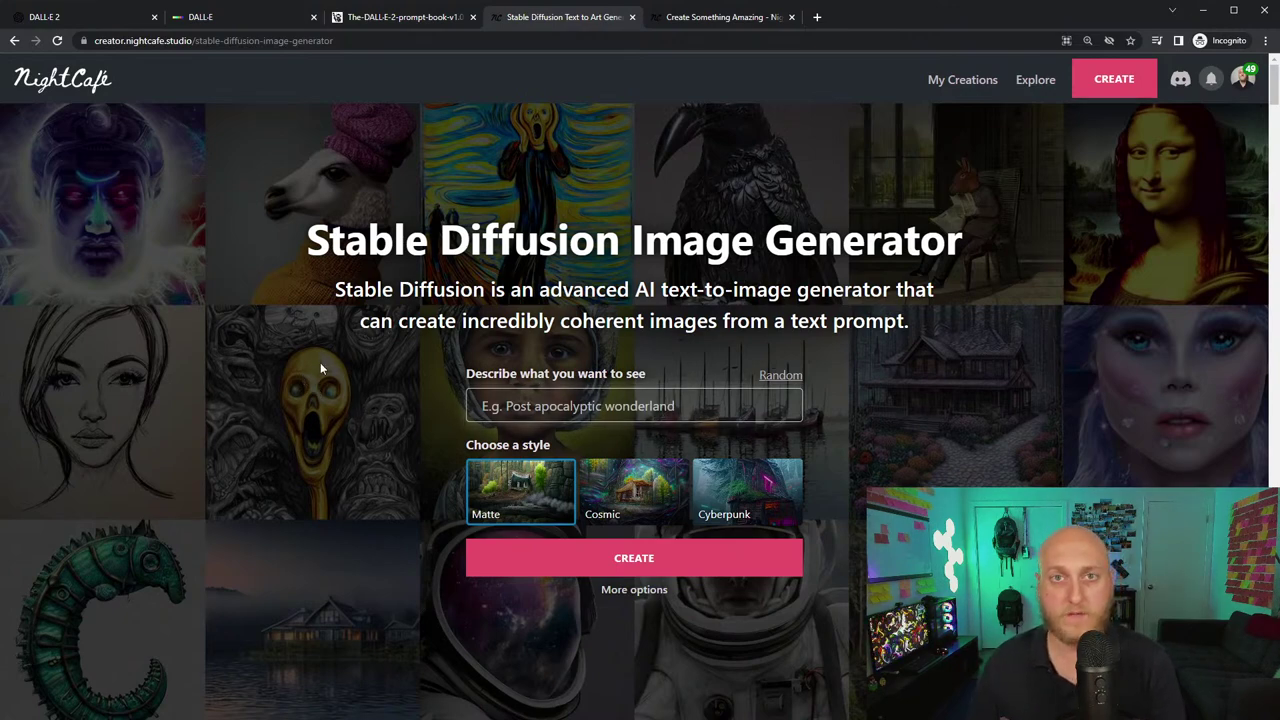
scroll(310, 375, "down", 7)
scroll(299, 390, "down", 1)
scroll(481, 398, "down", 8)
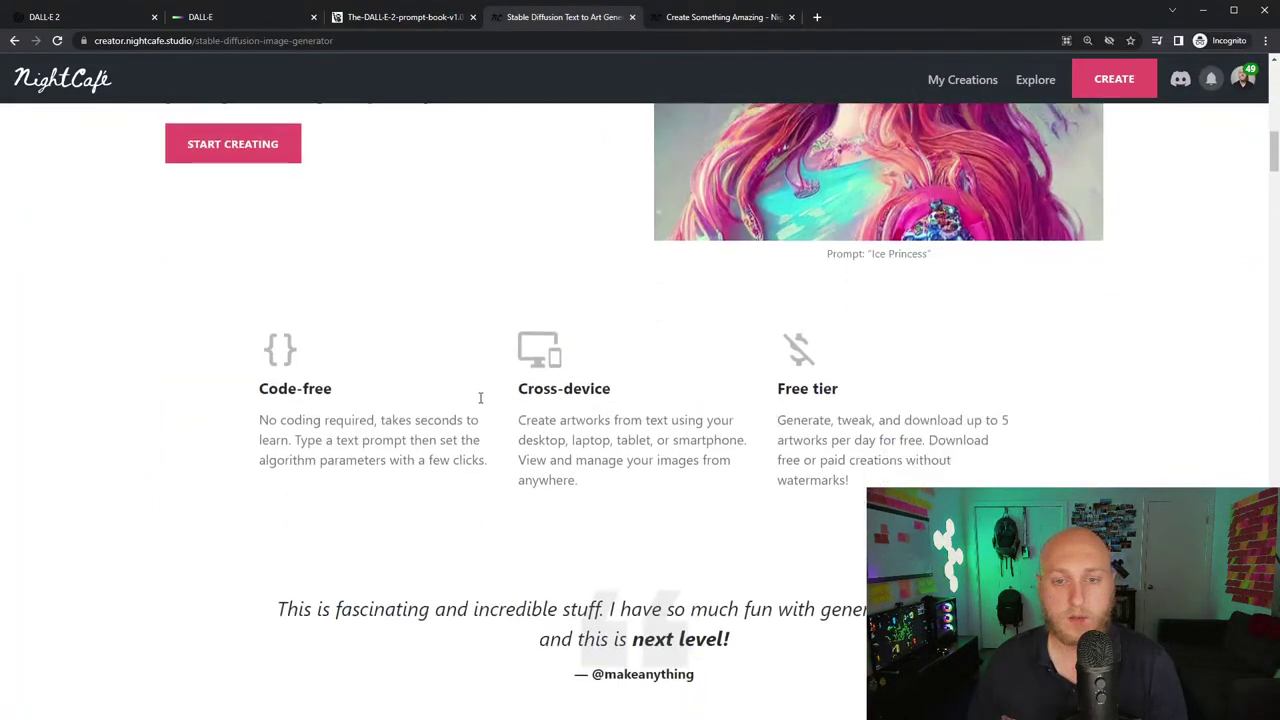
scroll(479, 402, "down", 5)
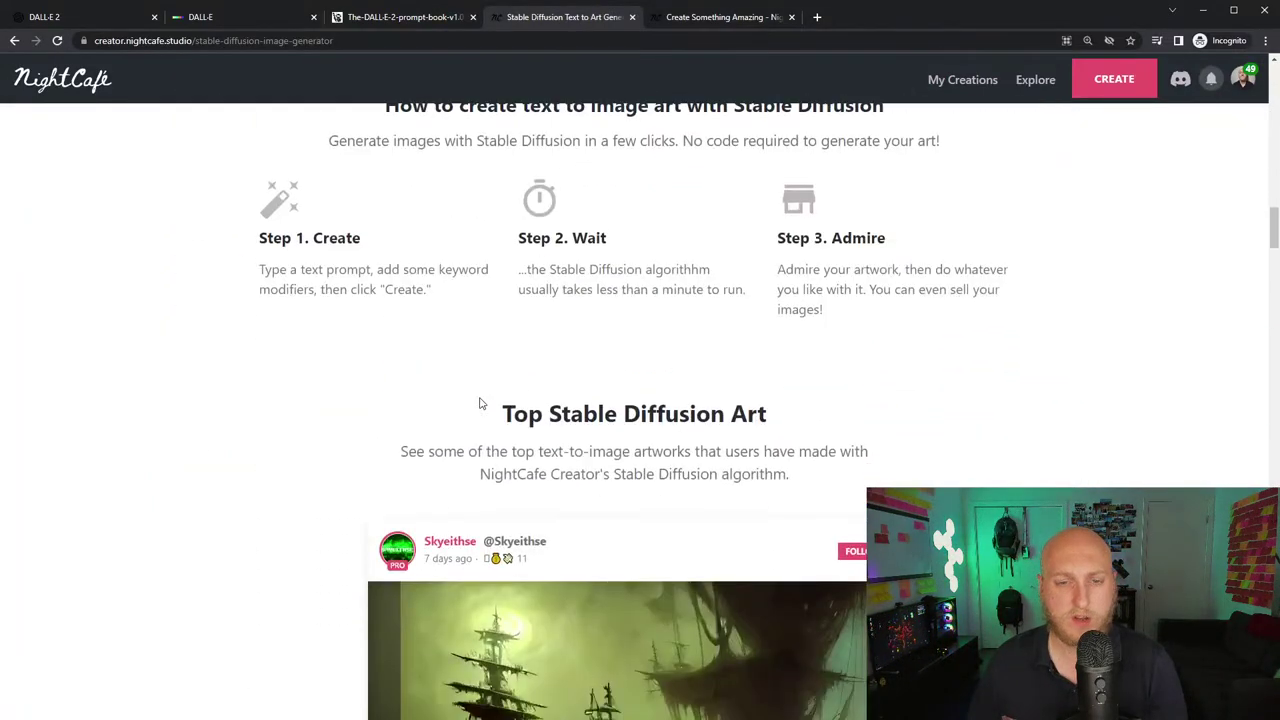
- Browse the Top Stable Diffusion Art gallery down to the Discord section, and return to the introduction
scroll(248, 404, "down", 7)
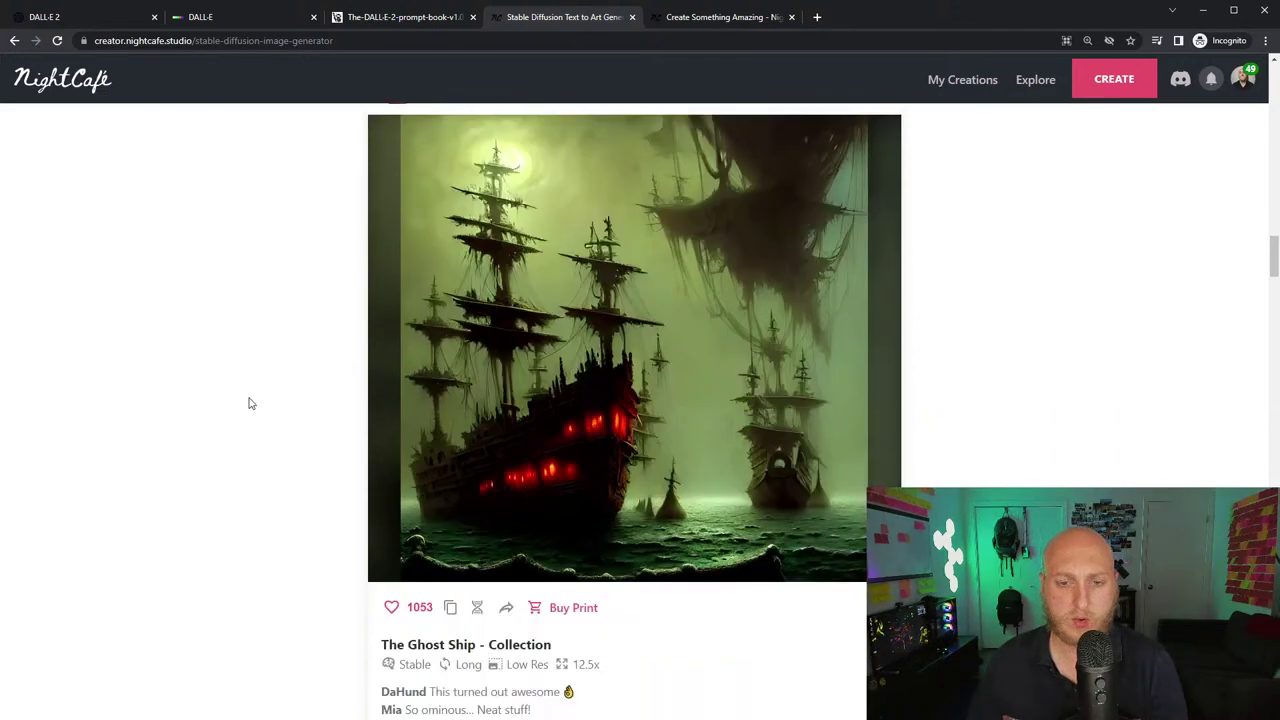
scroll(252, 400, "down", 5)
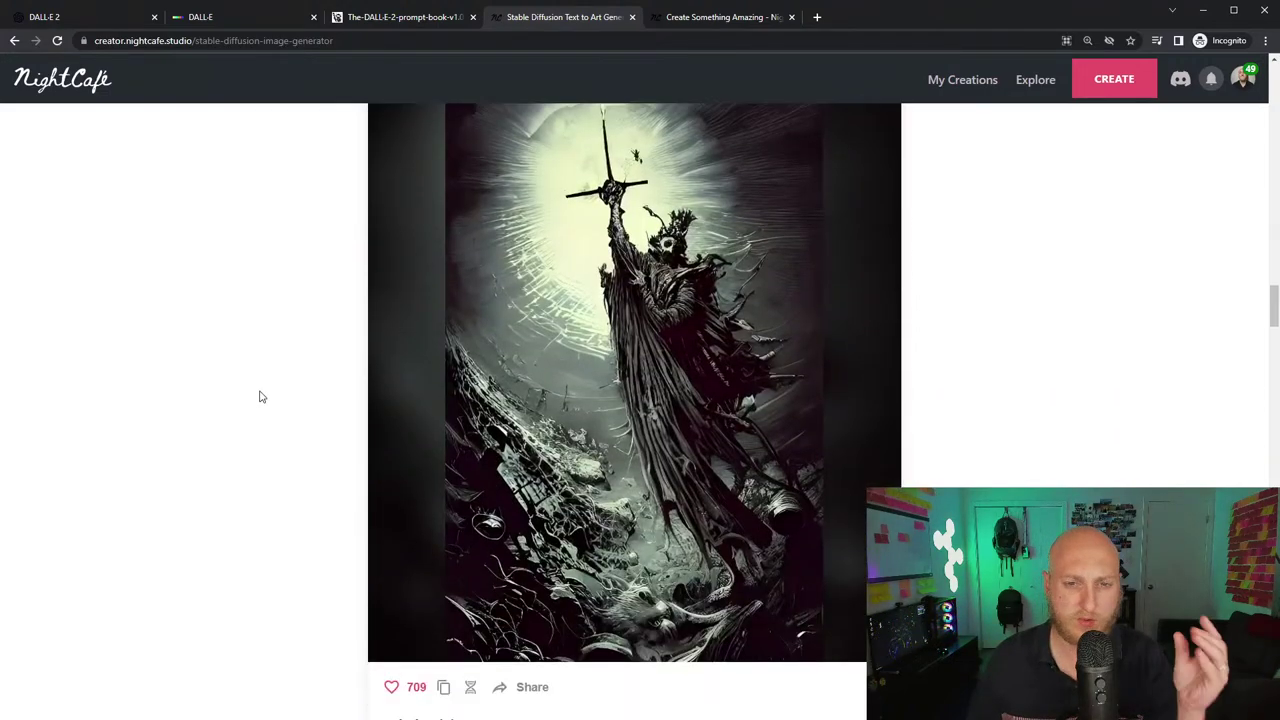
scroll(260, 396, "down", 10)
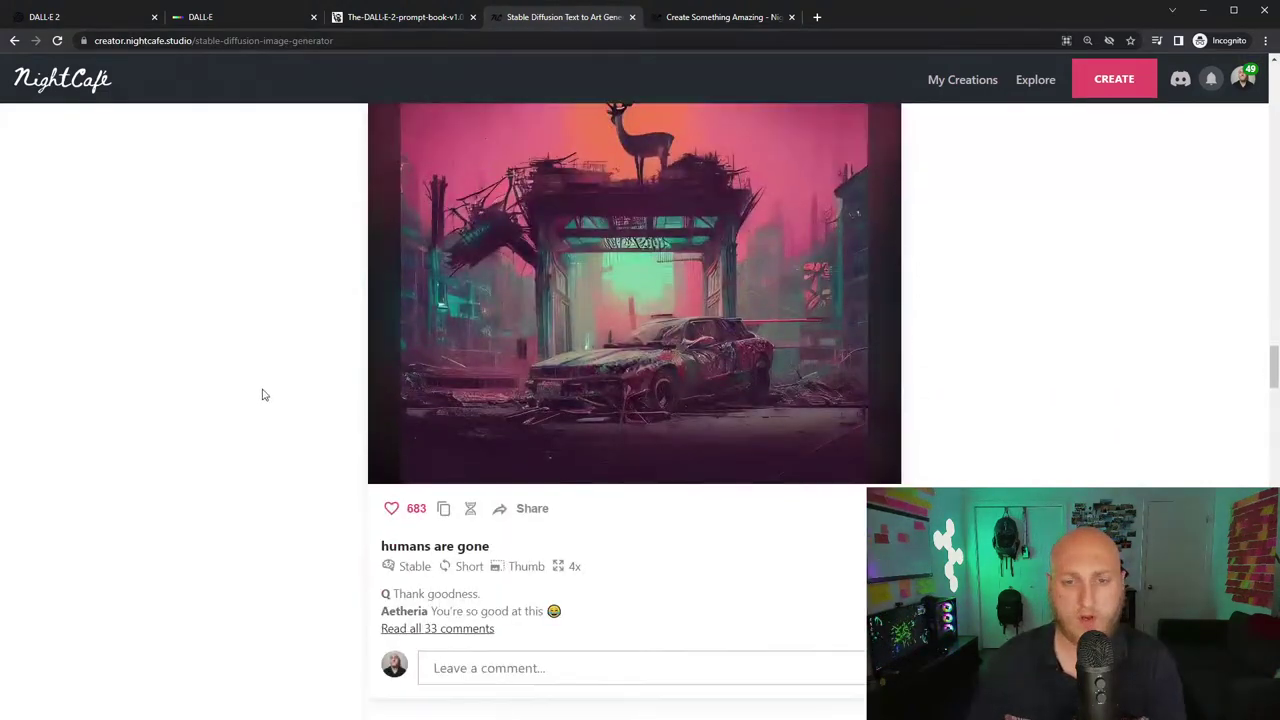
scroll(263, 395, "down", 12)
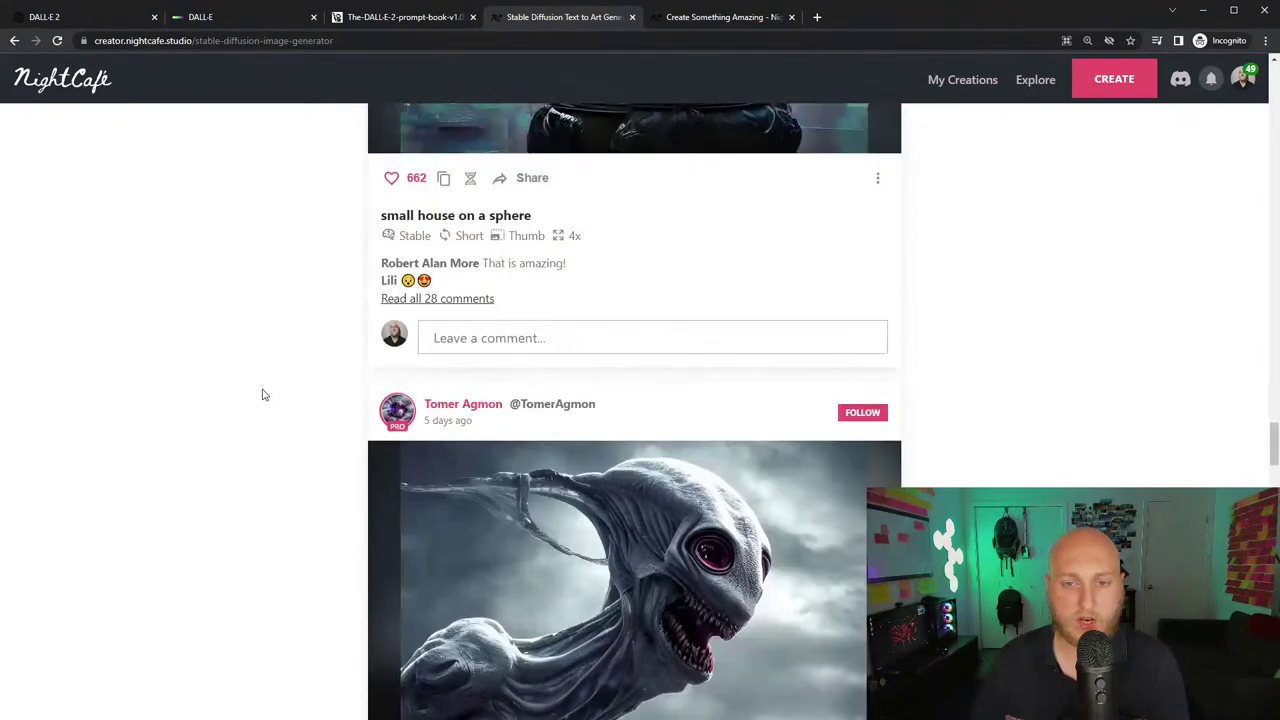
scroll(263, 395, "down", 8)
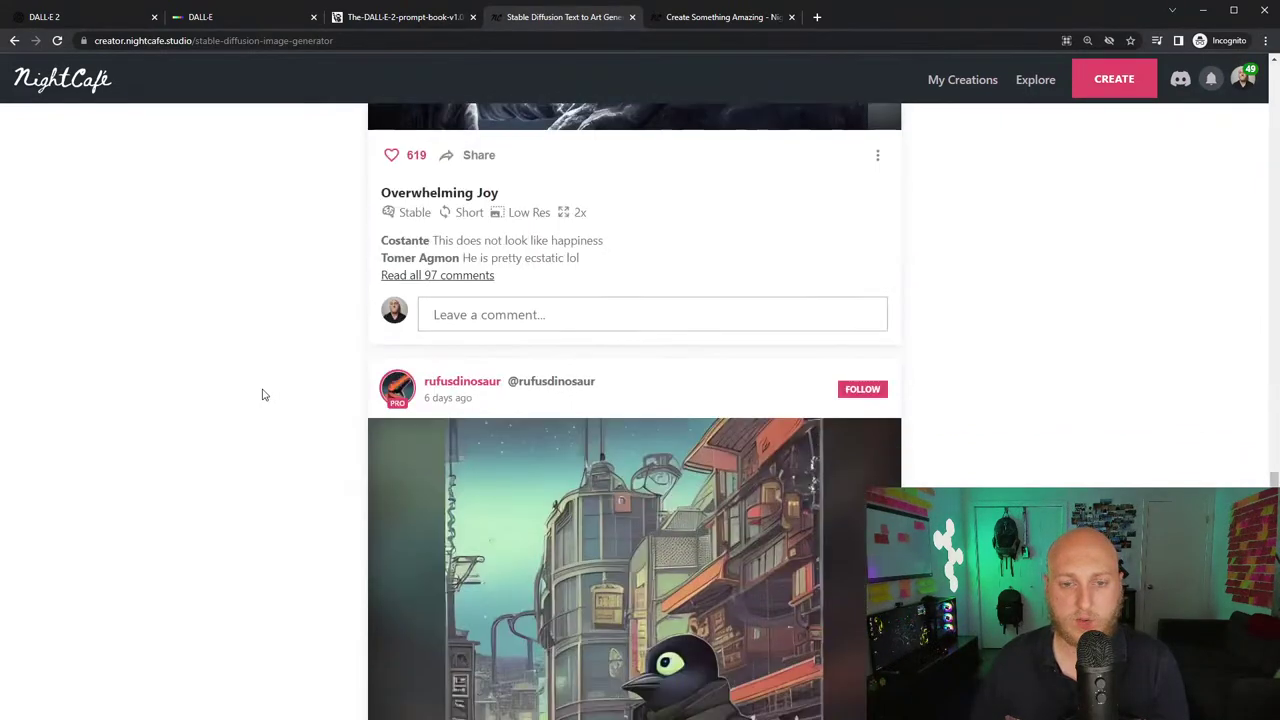
scroll(263, 395, "up", 2)
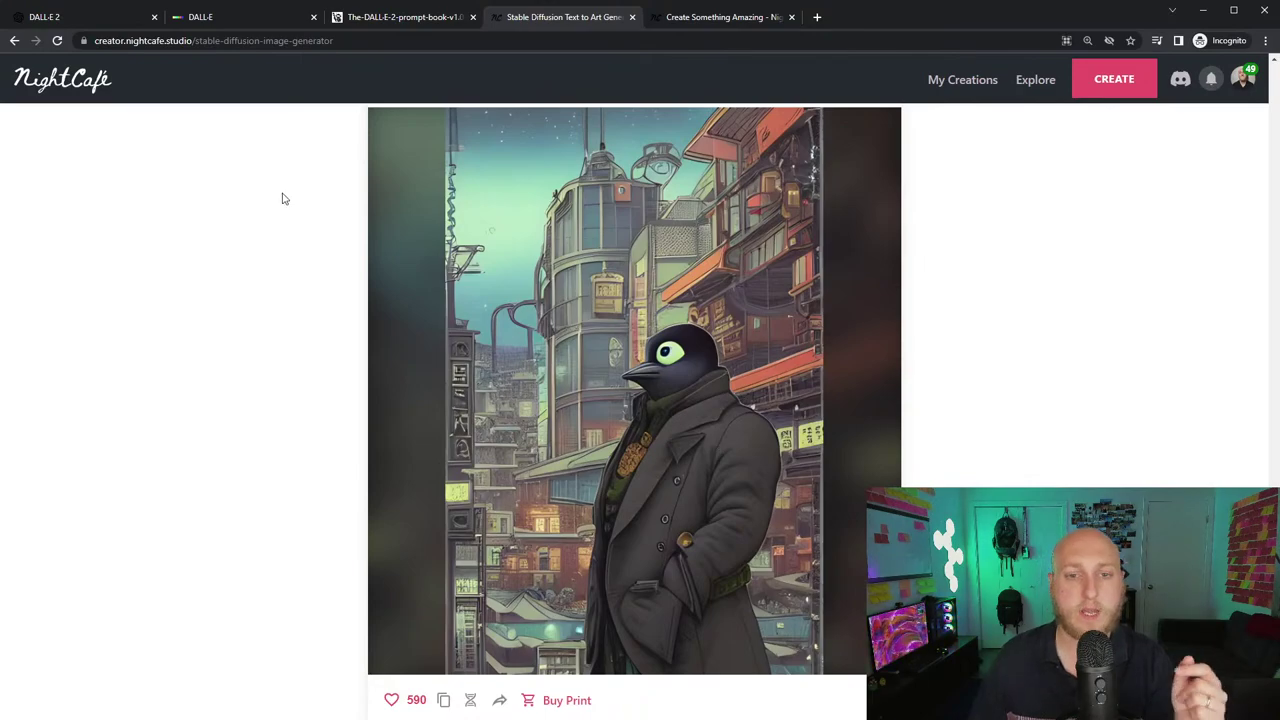
scroll(773, 410, "down", 15)
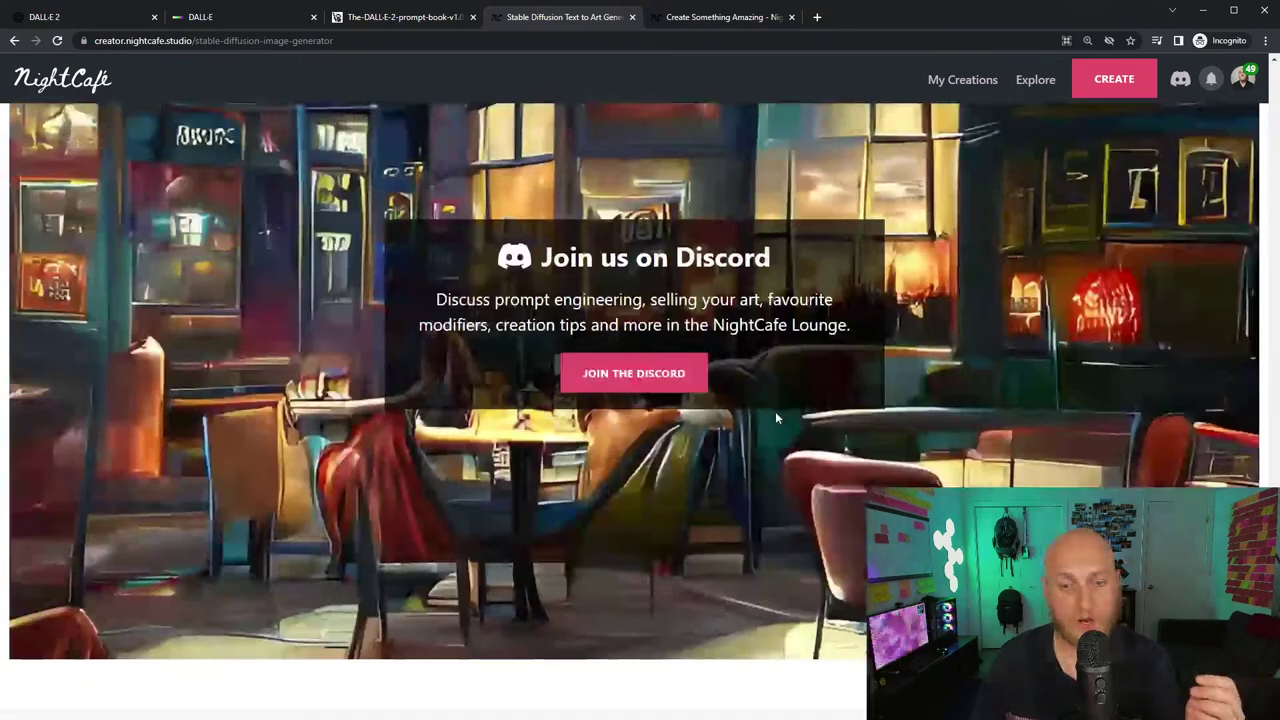
scroll(773, 418, "up", 20)
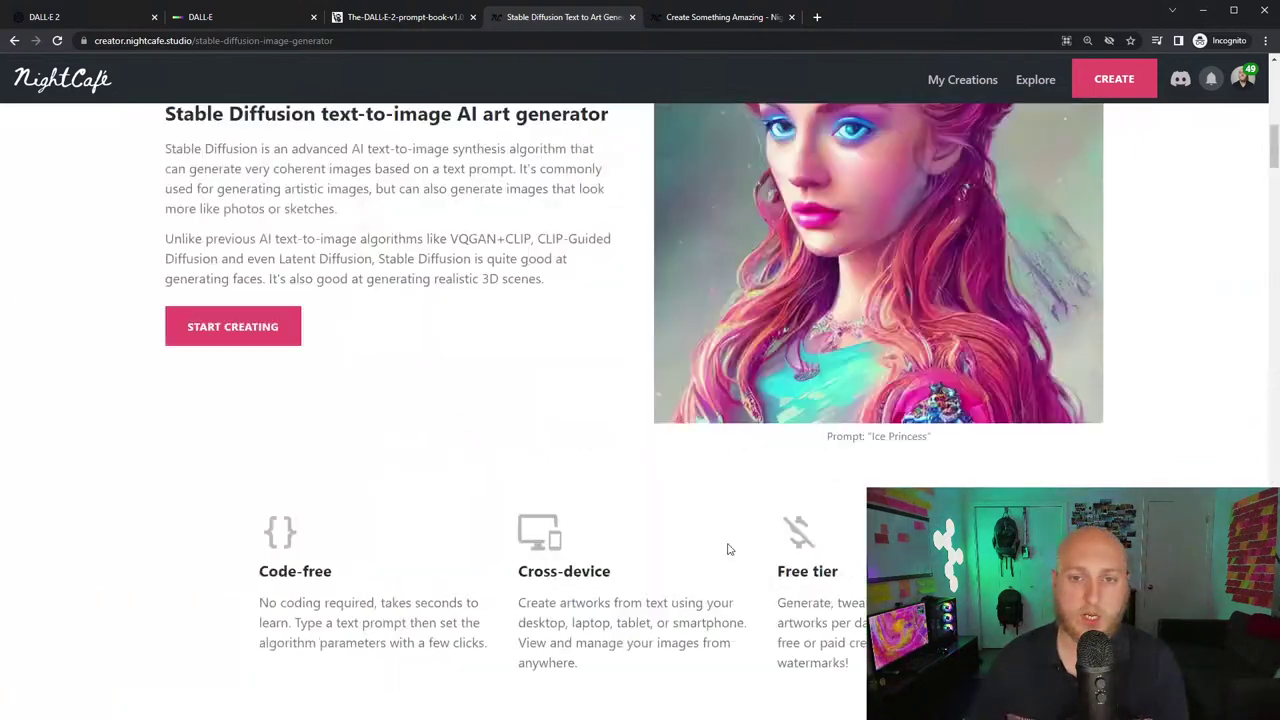
scroll(728, 549, "up", 5)
- Switch to NightCafe's "Create Something Amazing" page and look over its text prompt and advanced options
left_click(725, 17)
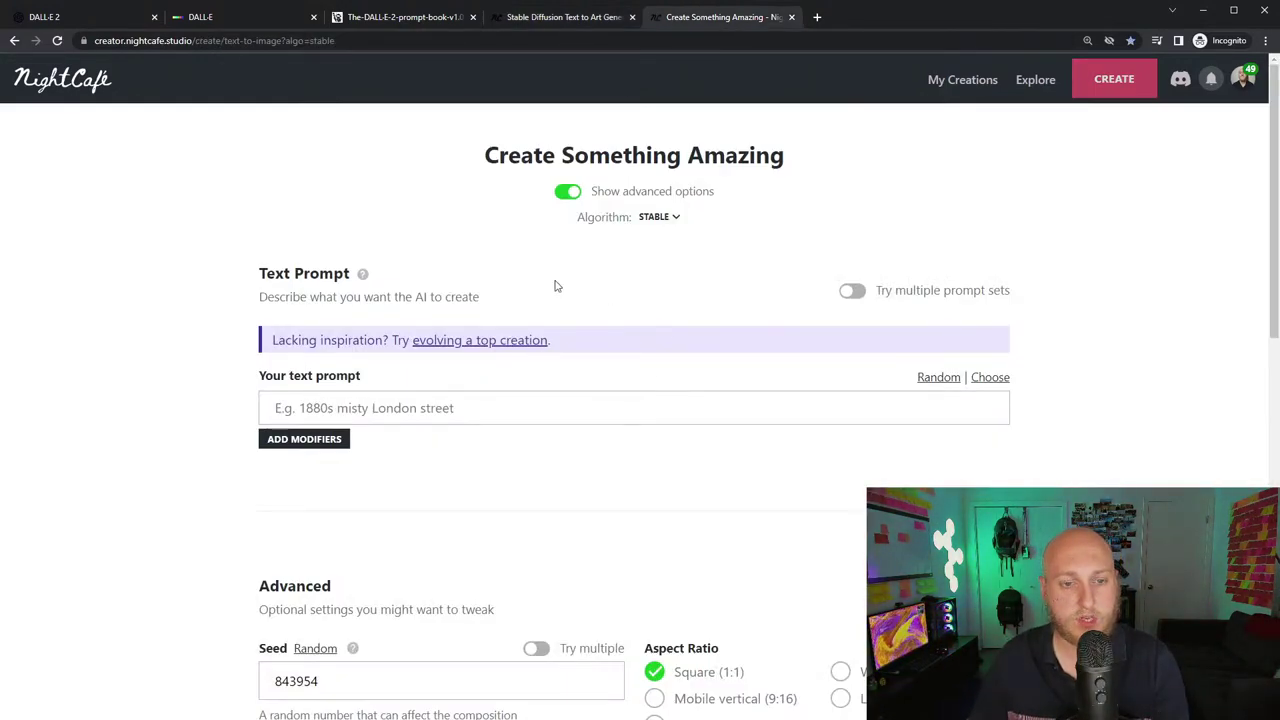
scroll(557, 297, "down", 8)
scroll(600, 400, "up", 8)
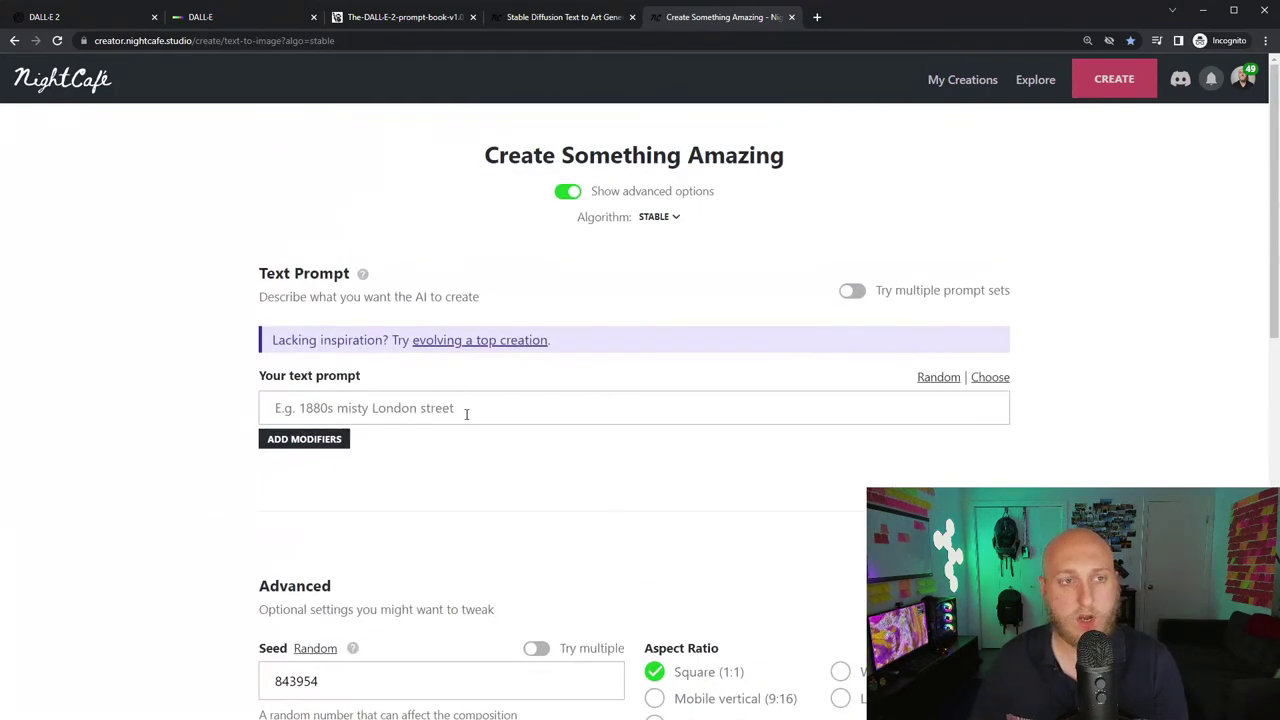
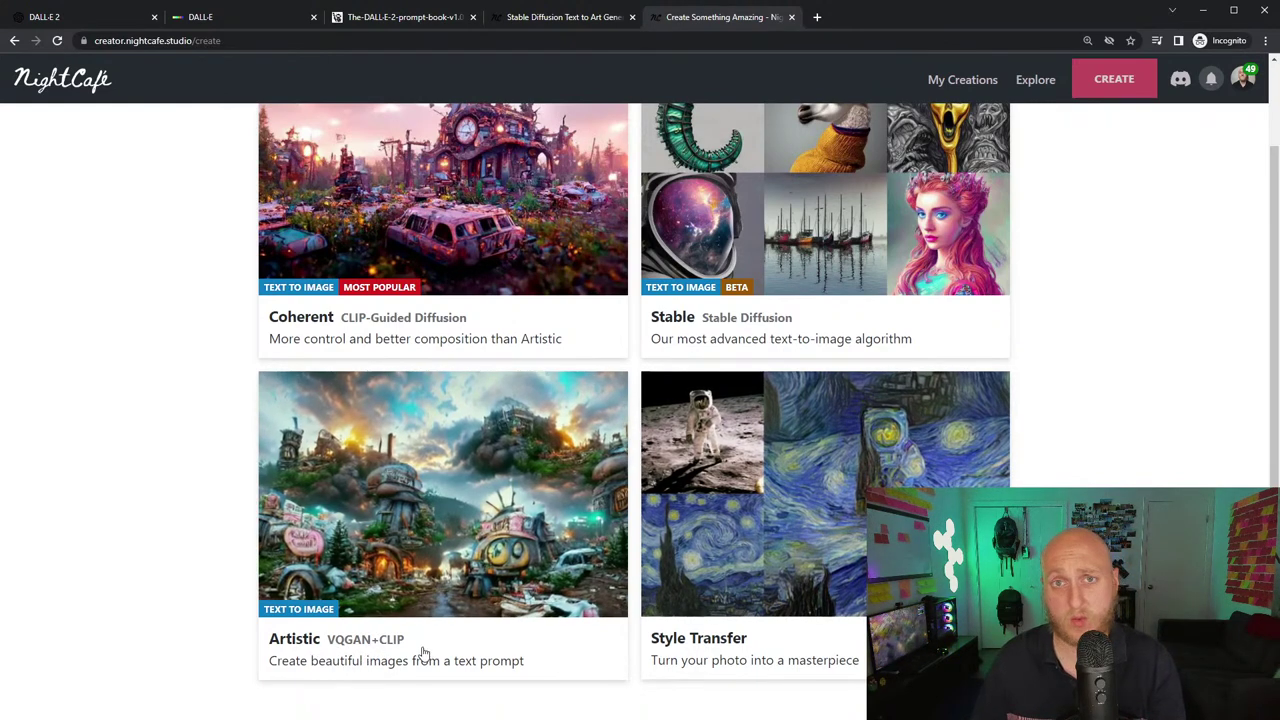
- Choose Stable (Stable Diffusion) as the creation method and dismiss the hint about finding styles under Add Modifiers
scroll(672, 658, "up", 2)
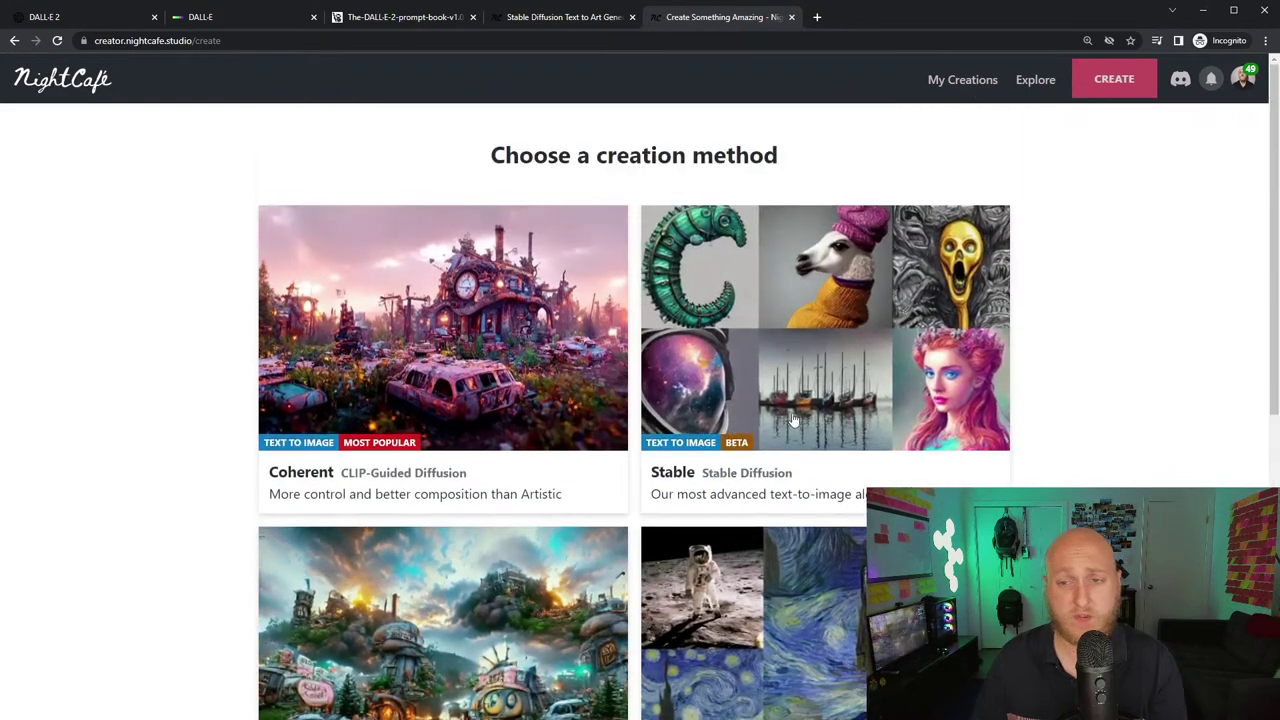
left_click(843, 412)
scroll(1034, 460, "down", 3)
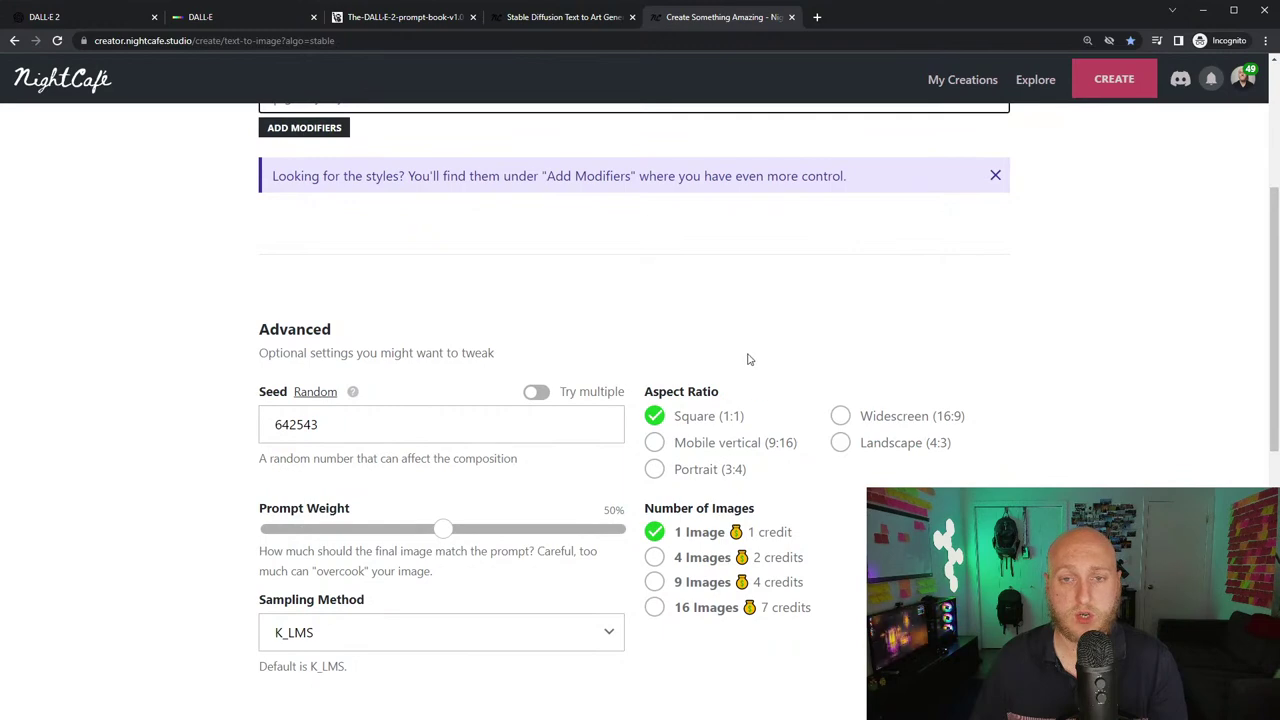
scroll(725, 467, "up", 3)
left_click(995, 484)
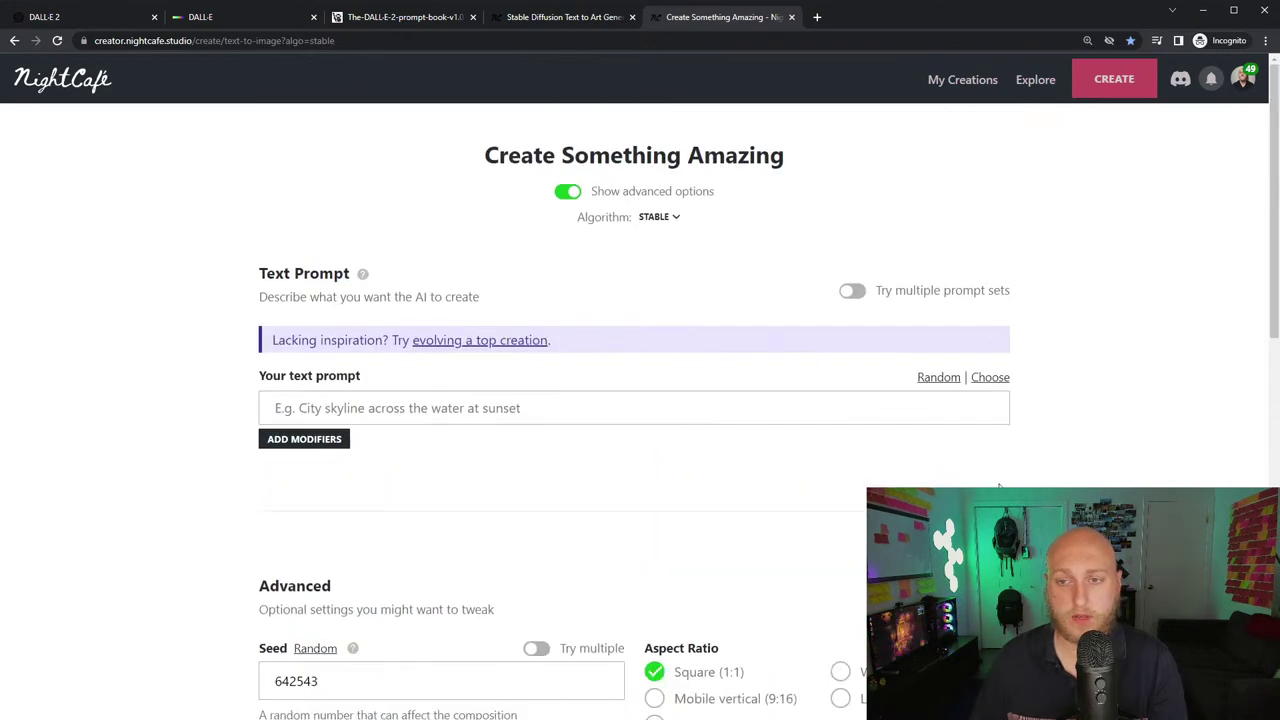
- Review the advanced generation settings and set the number of images to 4
scroll(510, 417, "down", 3)
scroll(748, 470, "down", 2)
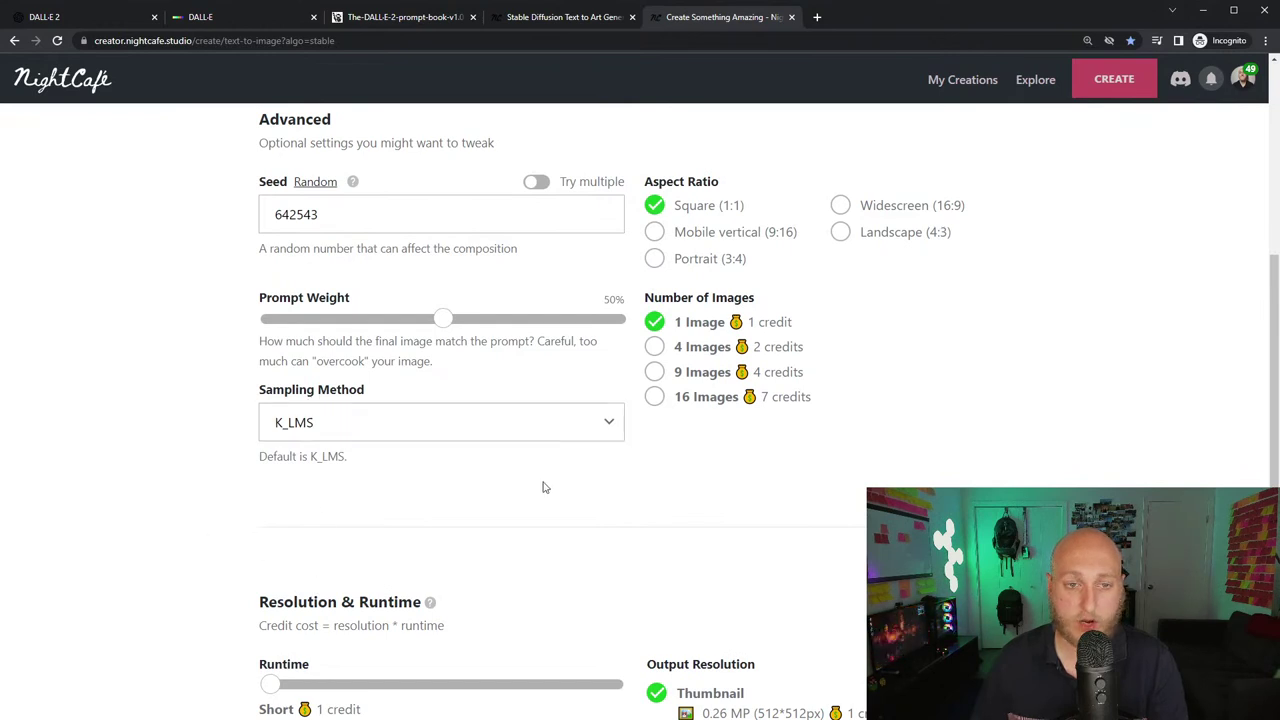
scroll(540, 486, "up", 2)
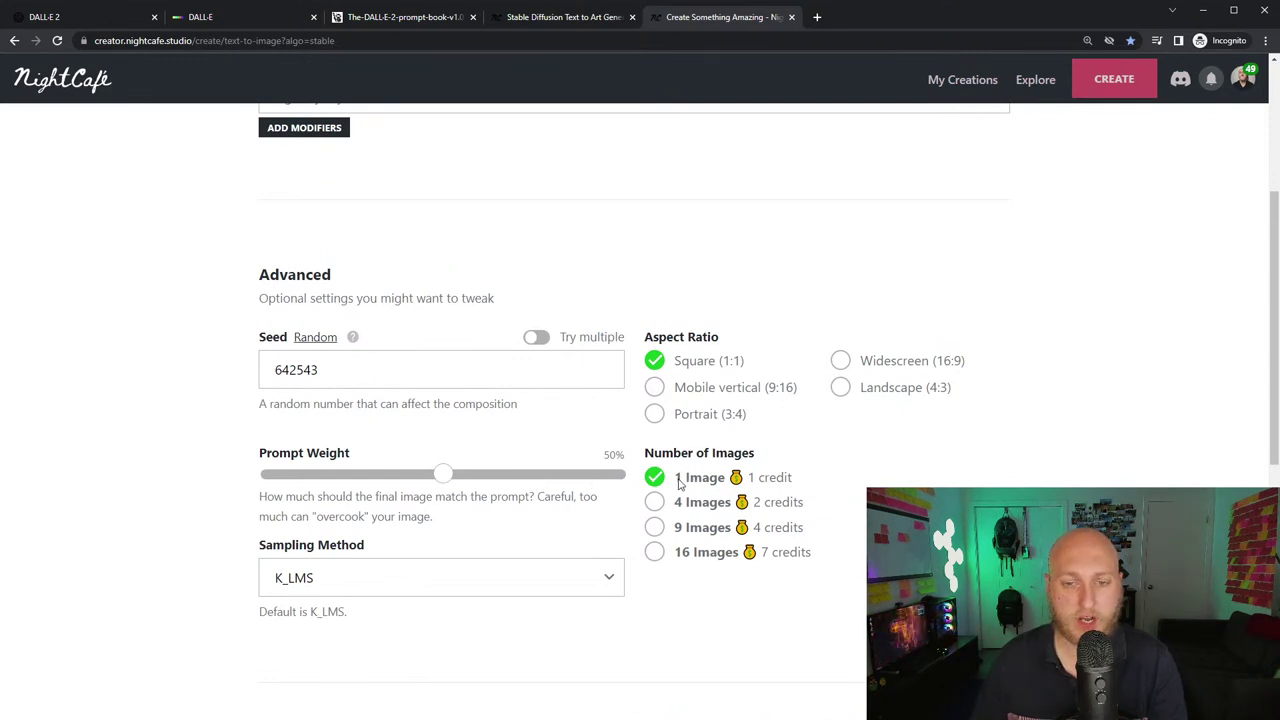
mouse_move(678, 484)
left_mouse_down()
mouse_move(806, 484)
mouse_move(690, 501)
left_mouse_up()
left_click(800, 497)
left_click(686, 510)
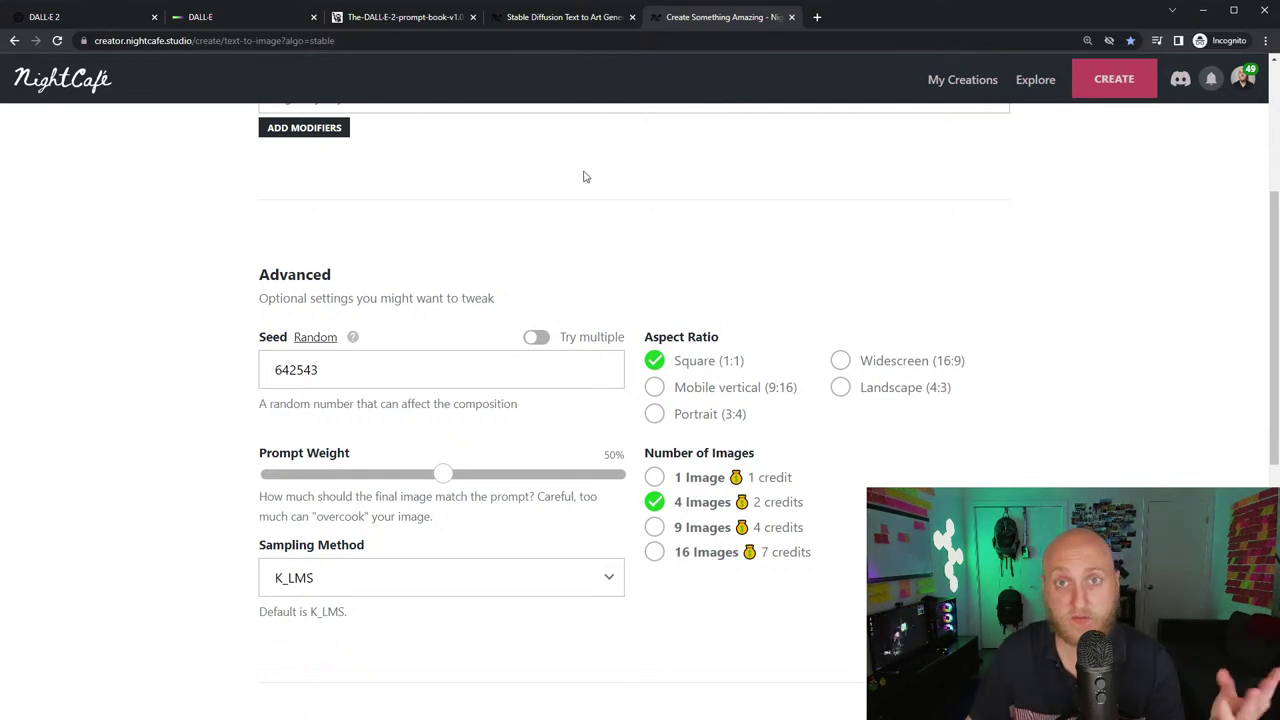
- Examine the resolution and runtime options with their credit costs, and open the account menu to check the remaining credits
scroll(711, 531, "down", 5)
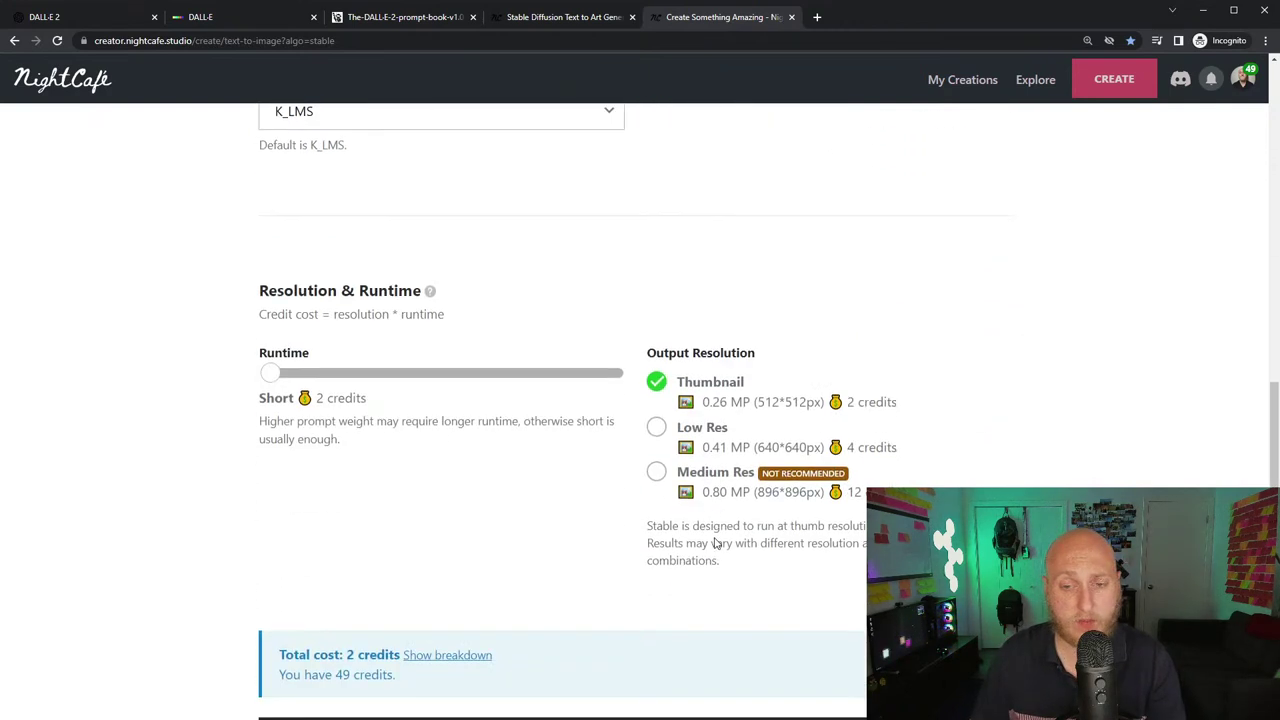
scroll(614, 486, "up", 2)
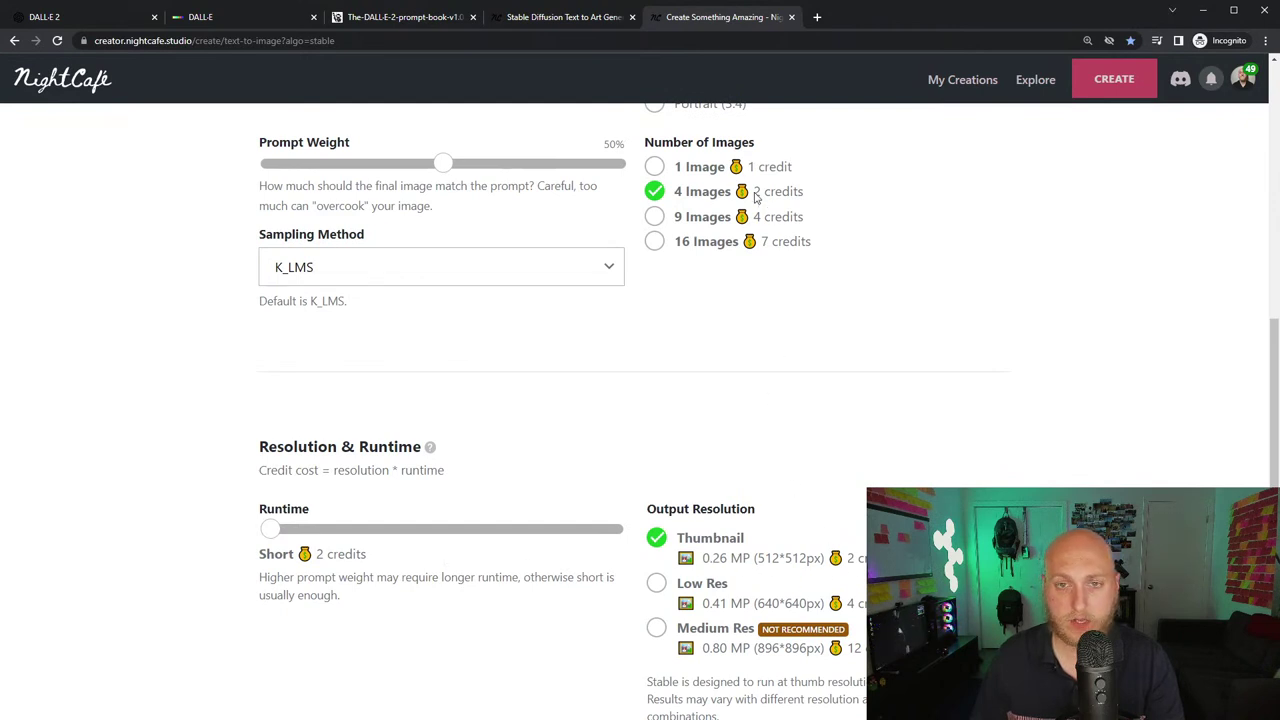
scroll(571, 620, "down", 3)
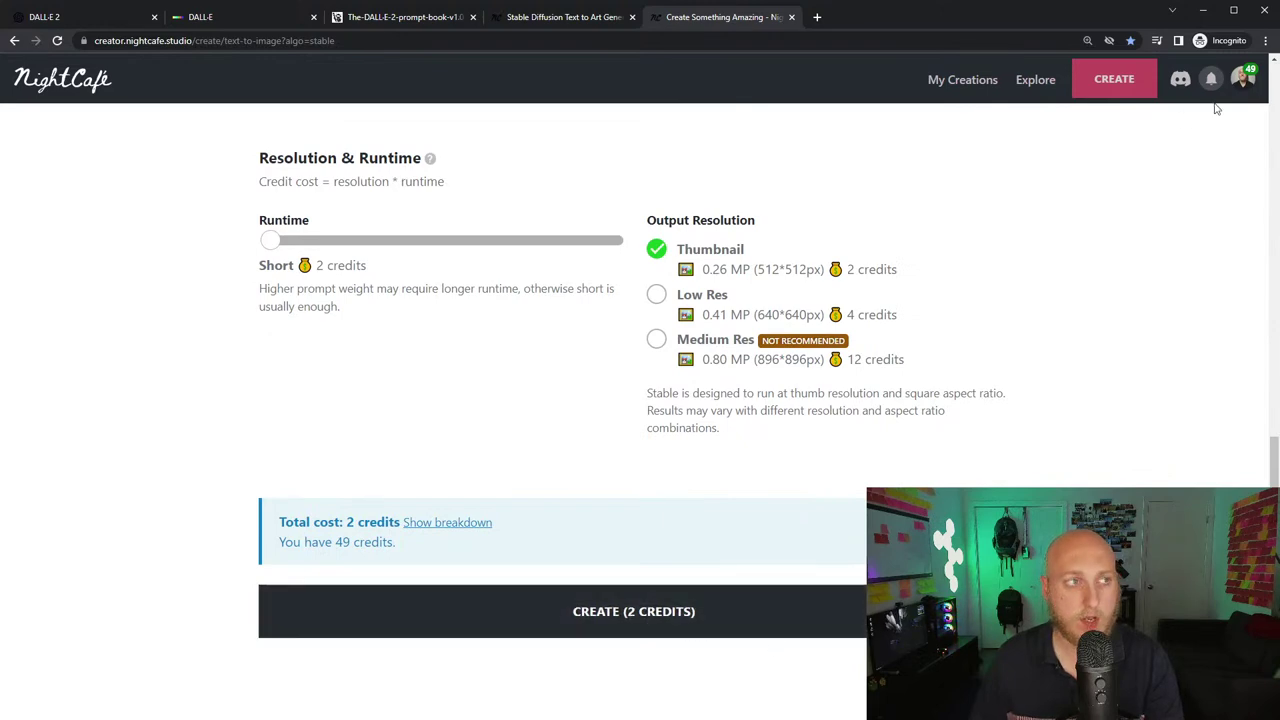
left_click(1250, 79)
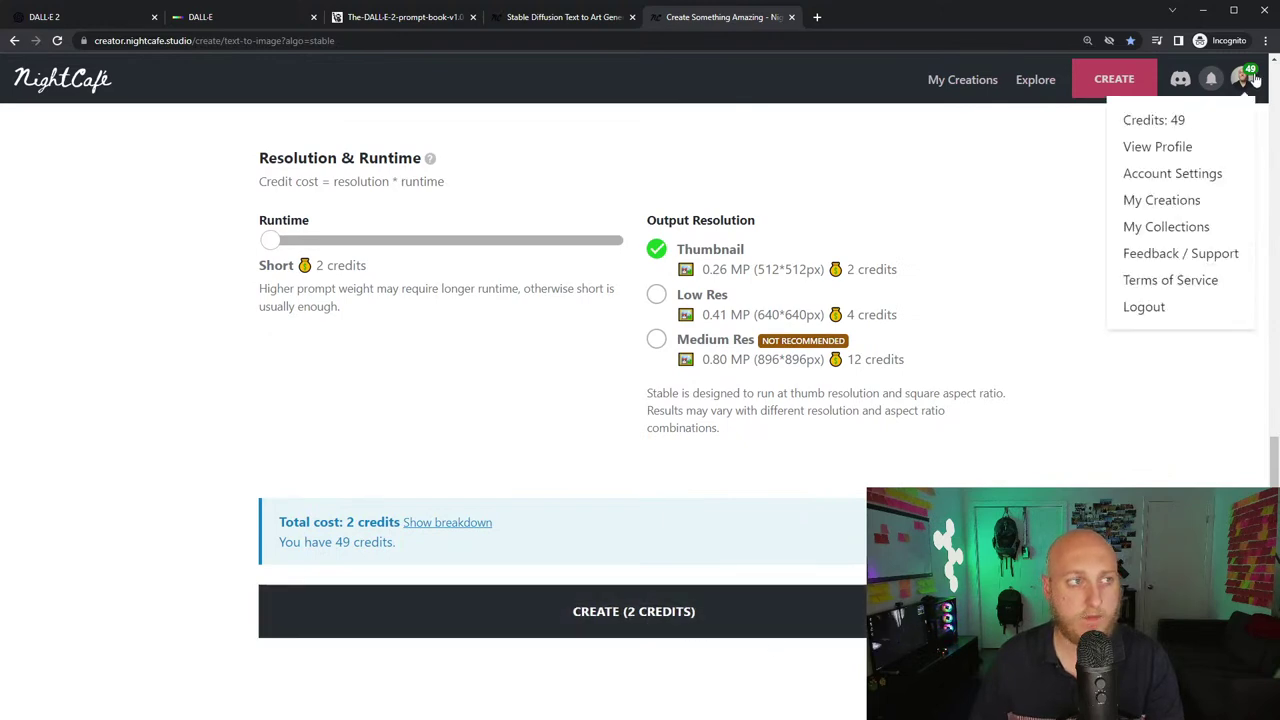
- Close the account menu and return to the text prompt section of the creation page
left_click(963, 265)
scroll(1000, 350, "up", 6)
scroll(1028, 438, "up", 2)
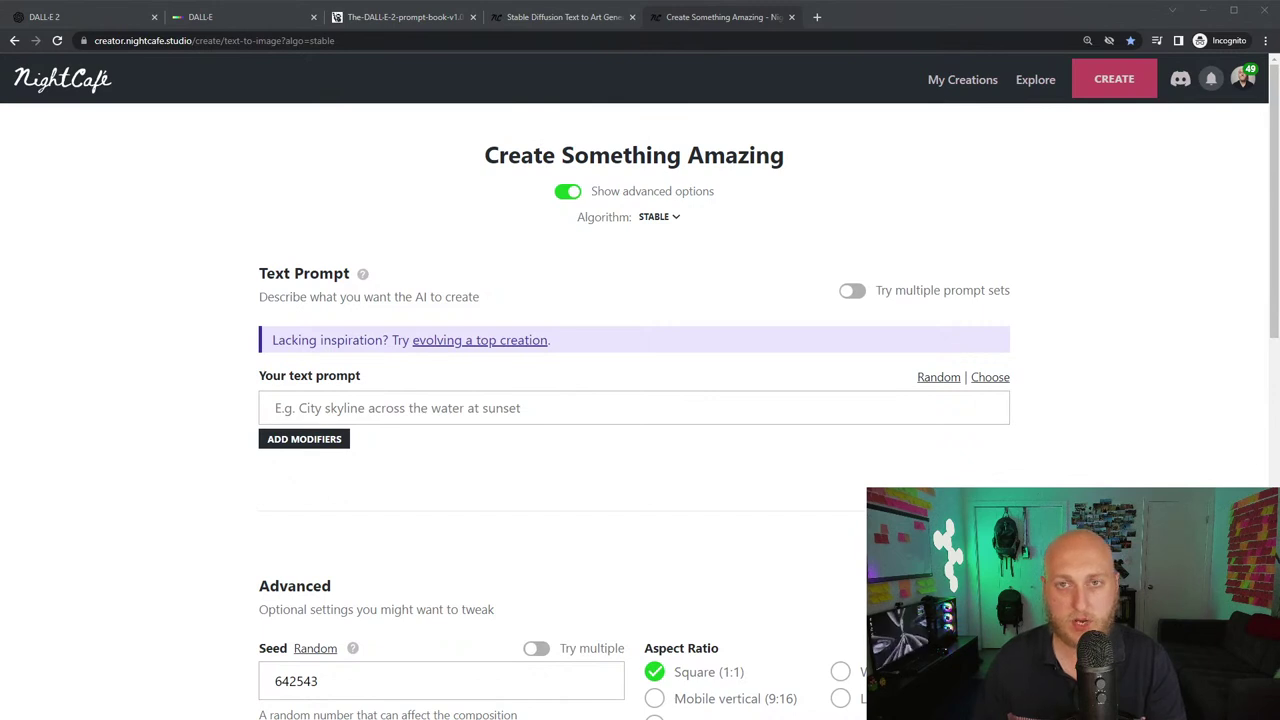
left_click(817, 17)
type("https://www.instagram.com/p/CfHO5uSliaU/")
key("Return")
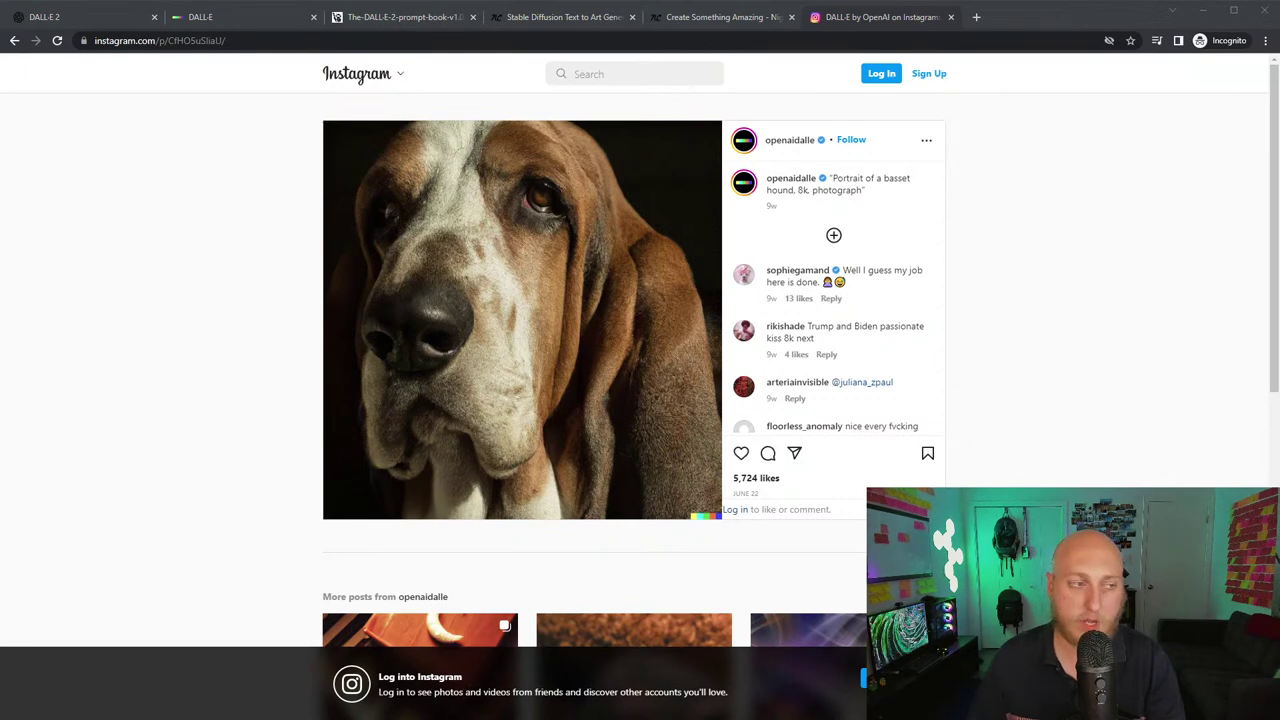
left_click(211, 373)
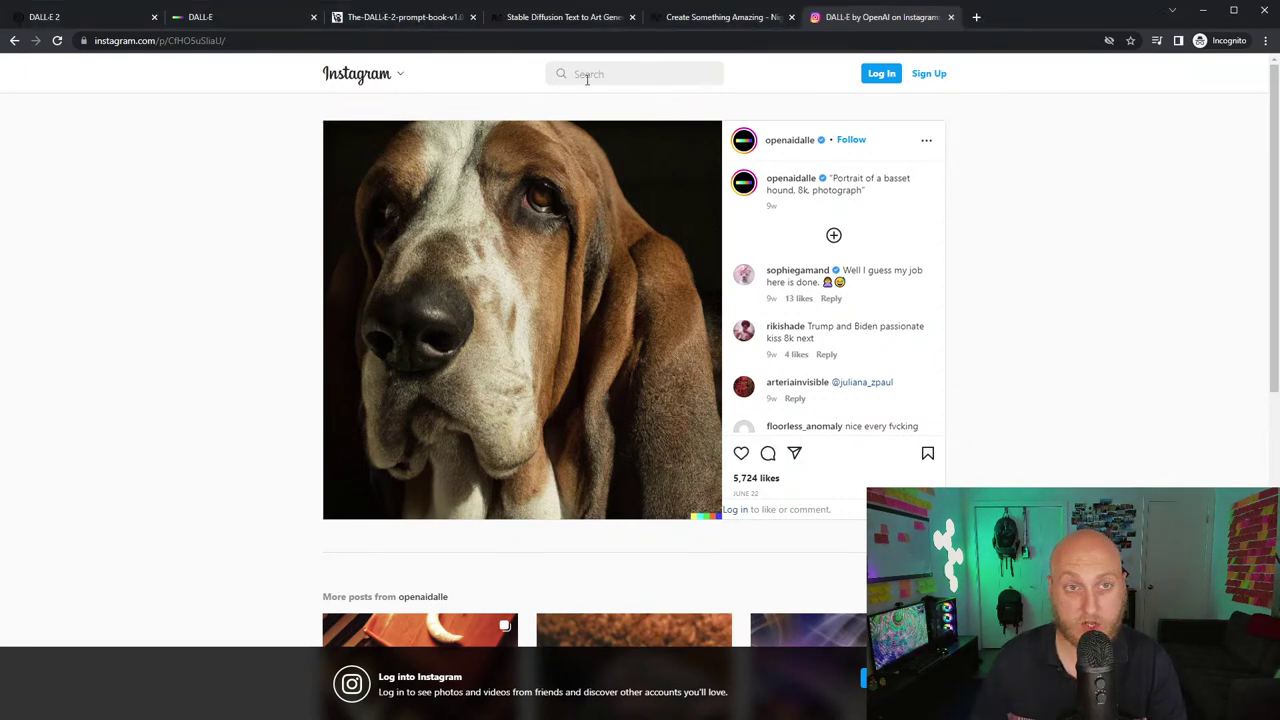
left_click(950, 18)
- Switch to the DALL·E generator and generate images from the prompt "Portrait of a beagle, 8k, photograph"
left_click(240, 20)
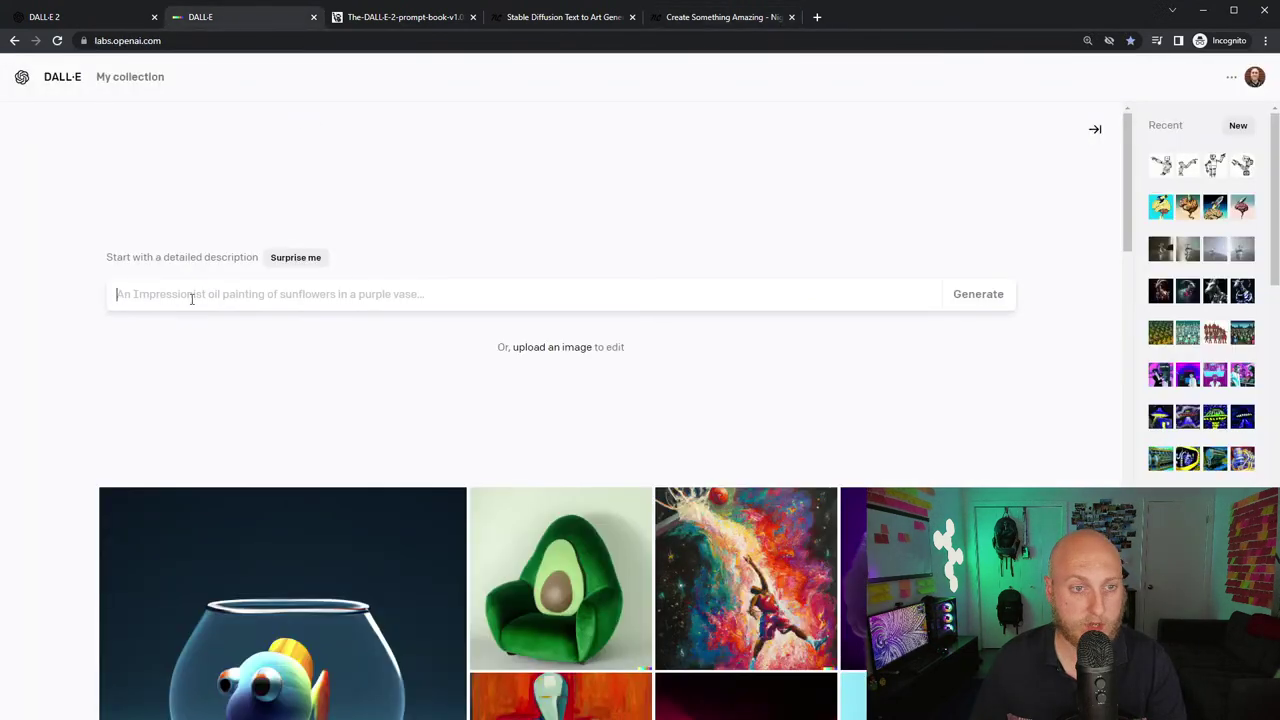
left_click(191, 298)
type("Portrait of a beagle, 8k, photograph")
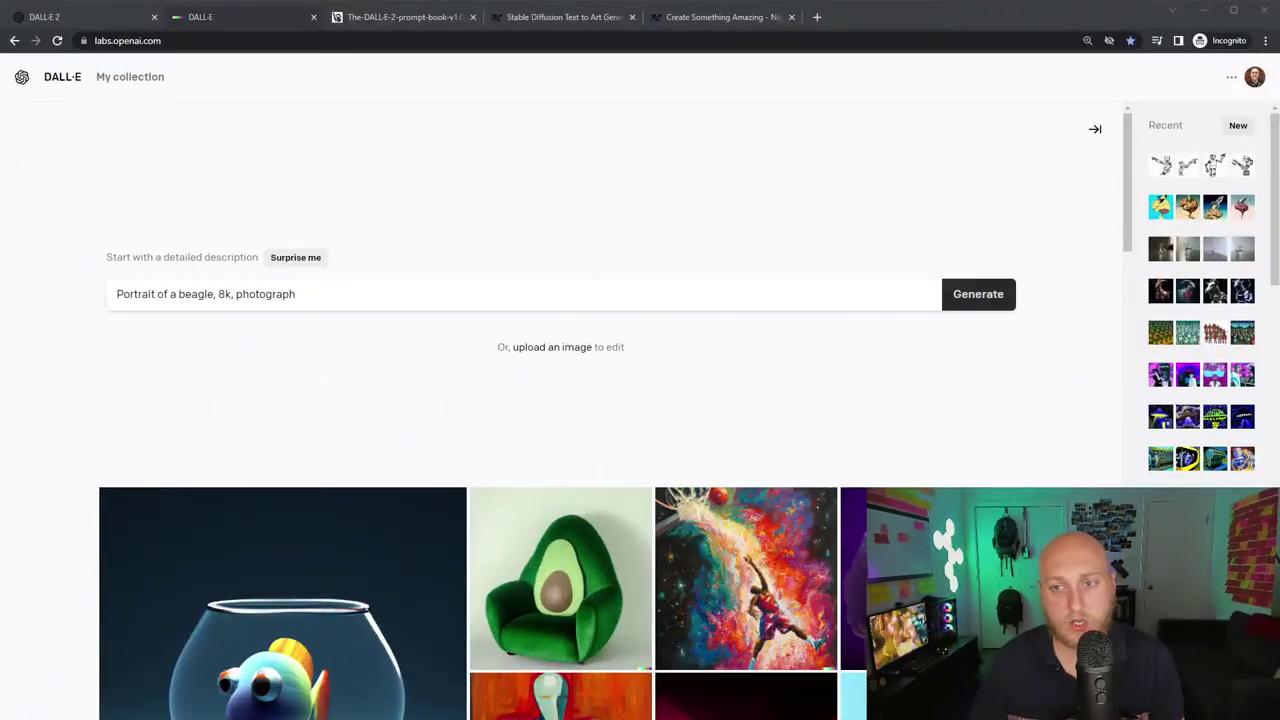
left_click(963, 296)
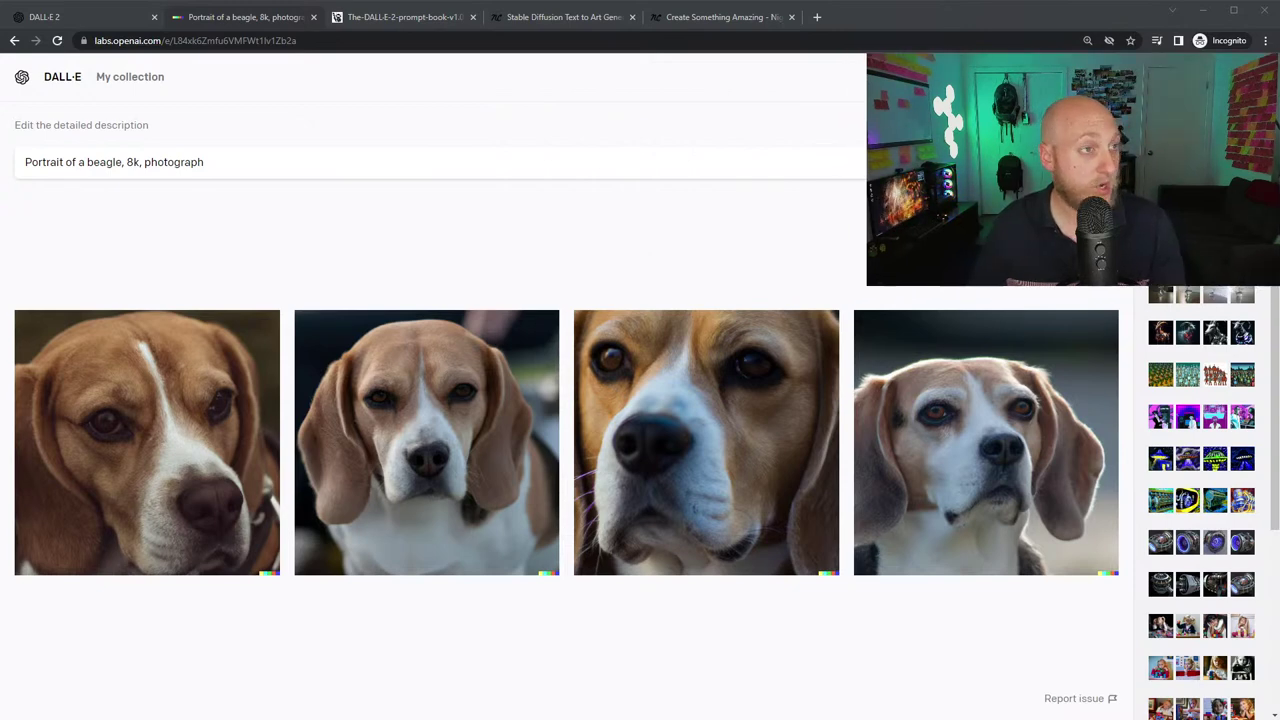
- View the first generated beagle image enlarged and return to the set of results
left_click(688, 651)
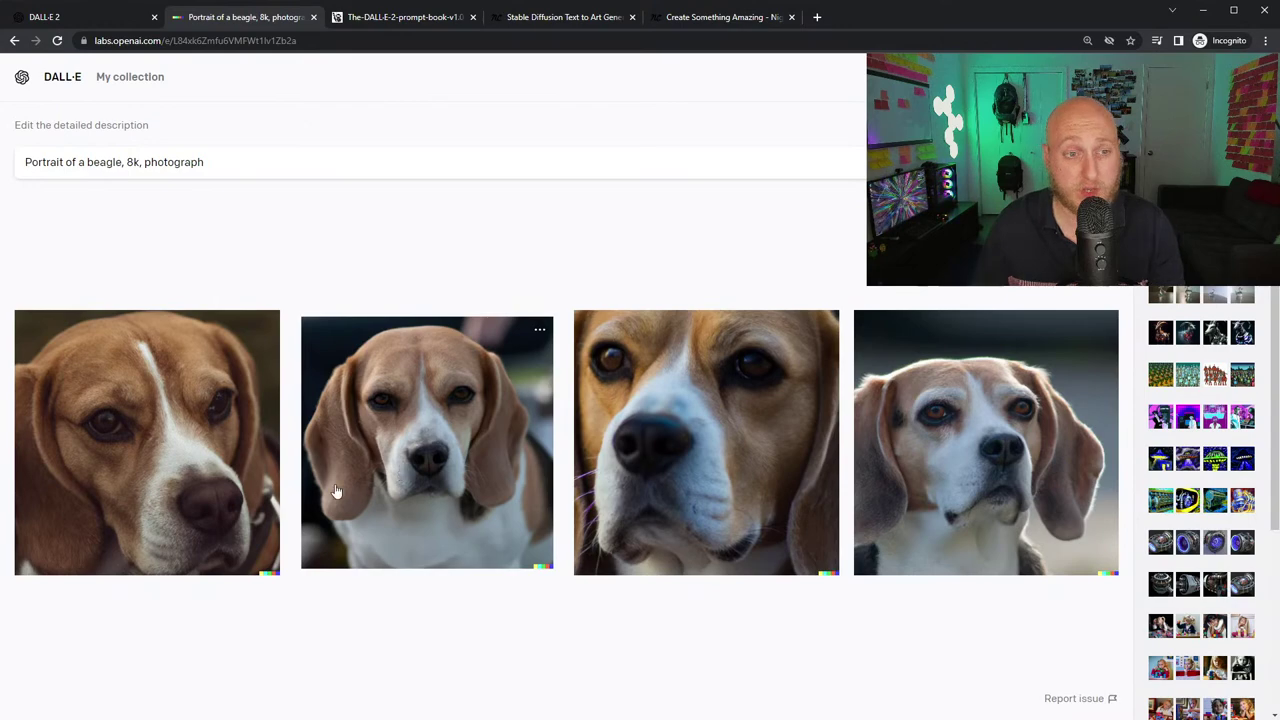
left_click(163, 474)
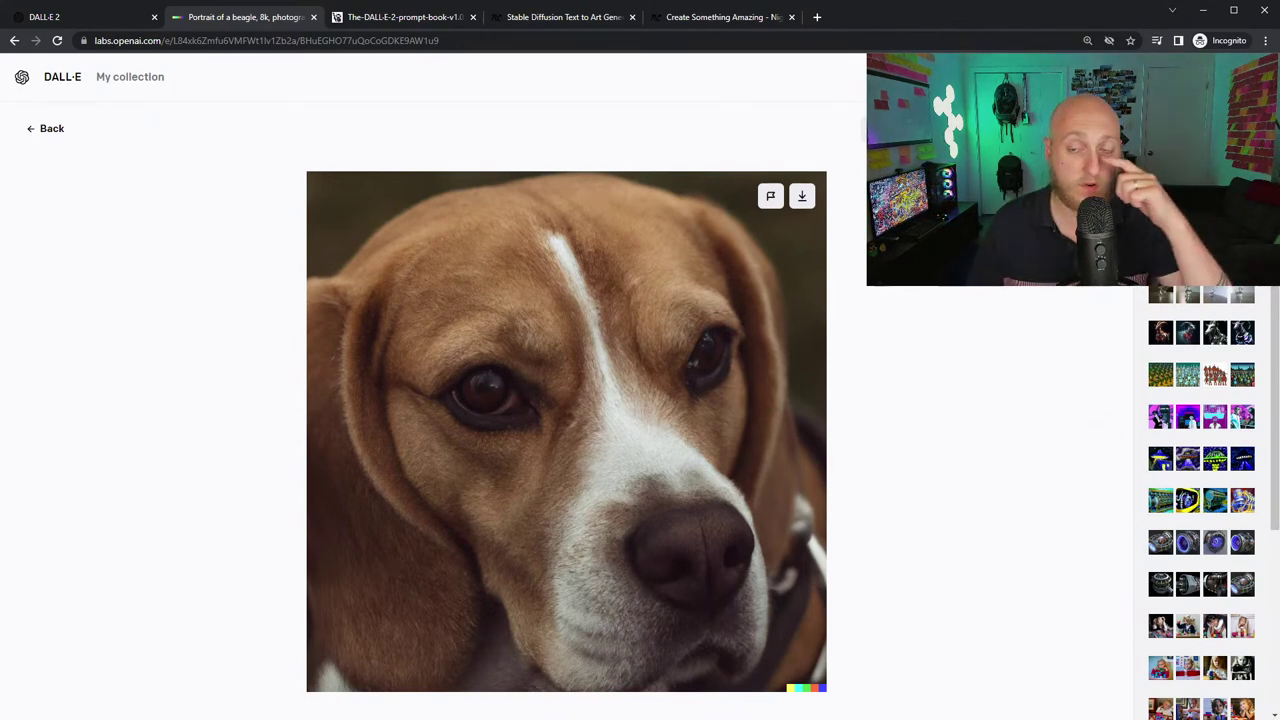
left_click(50, 130)
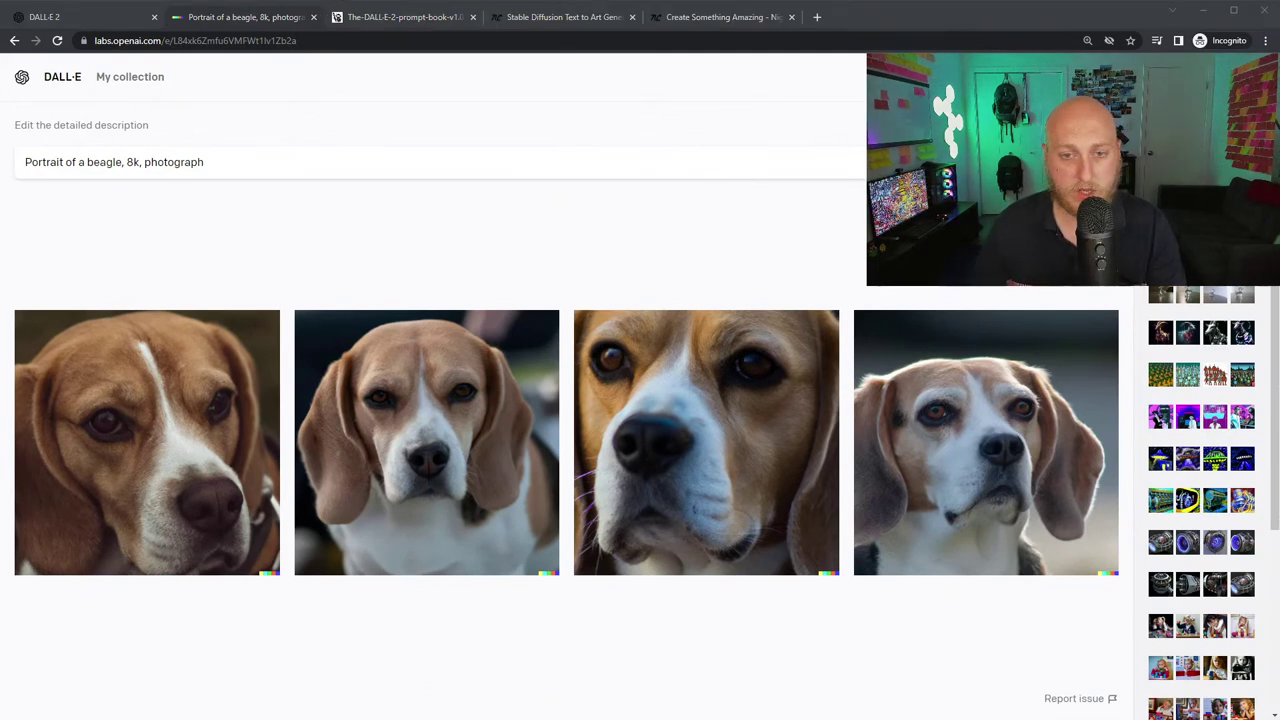
- Open the r/oddlyterrifying Reddit post about an AI image generator predicting the "last selfie ever taken" in a new tab and view its images
key("ctrl+t")
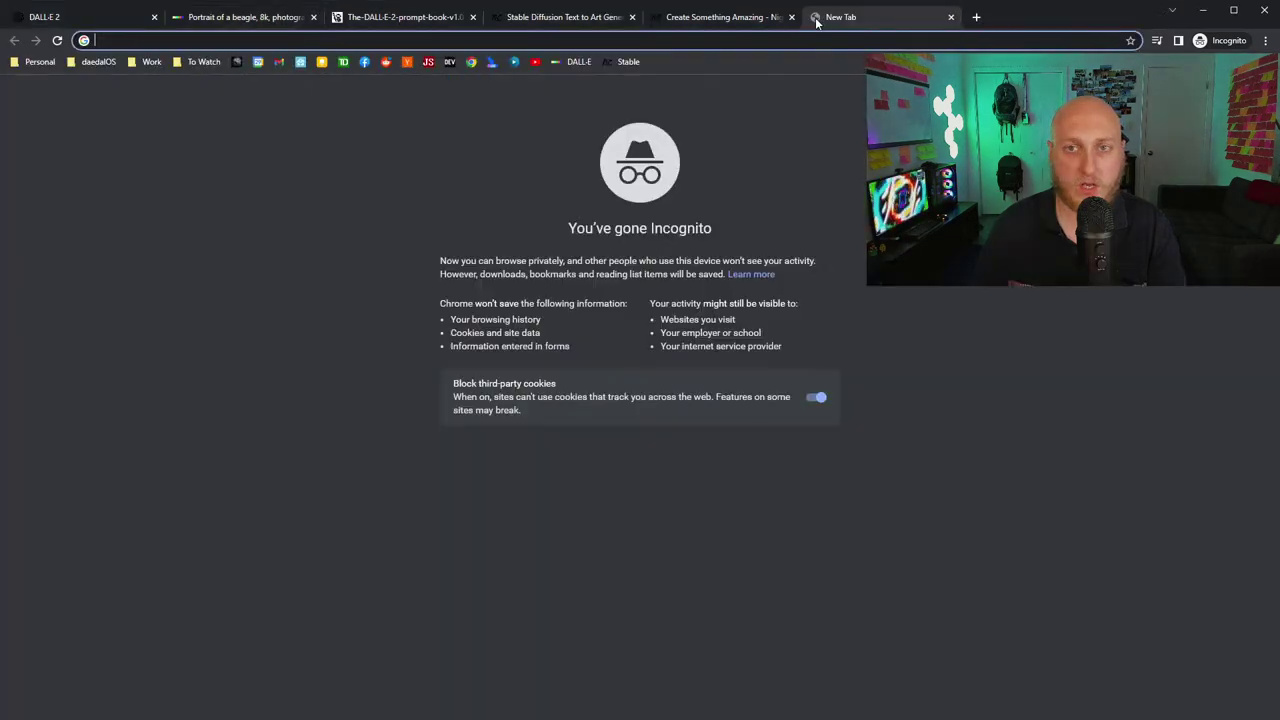
type("https://www.reddit.com/r/oddlyterrifying/comments/wga7d3/ai_image_generator_predicts_the_last_selfie_ever/")
key("Return")
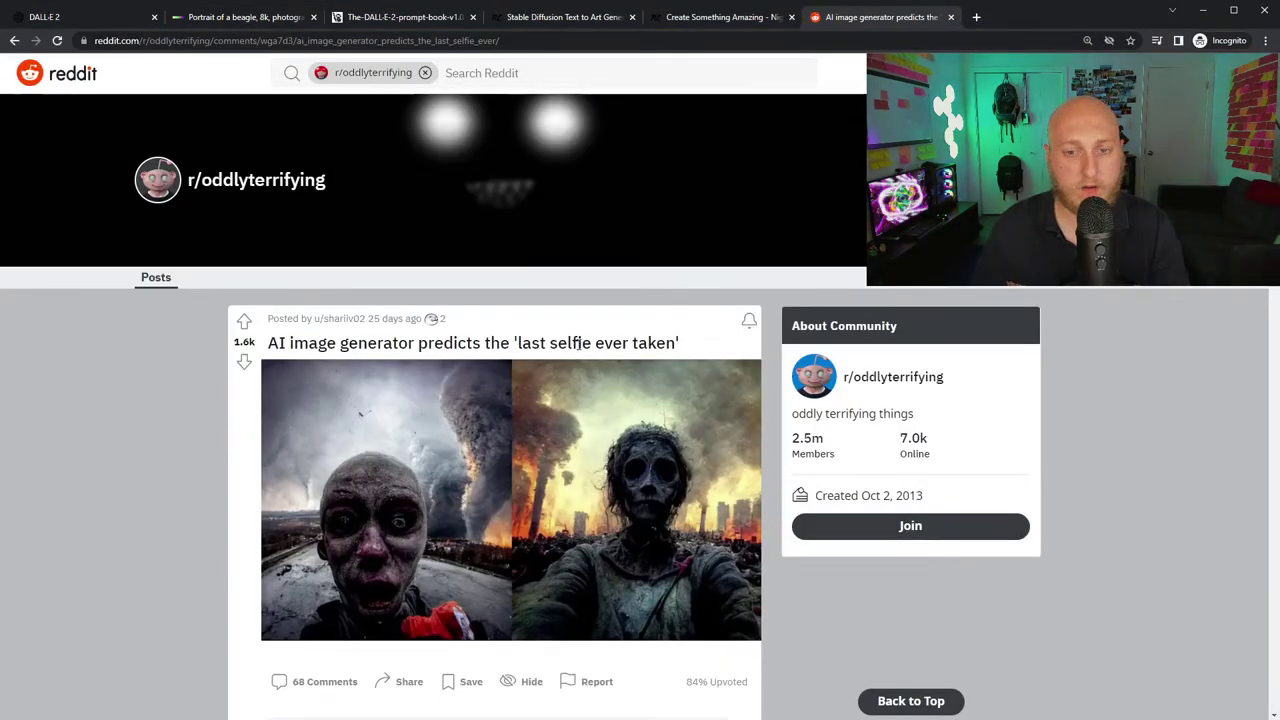
scroll(560, 350, "down", 2)
scroll(522, 400, "up", 2)
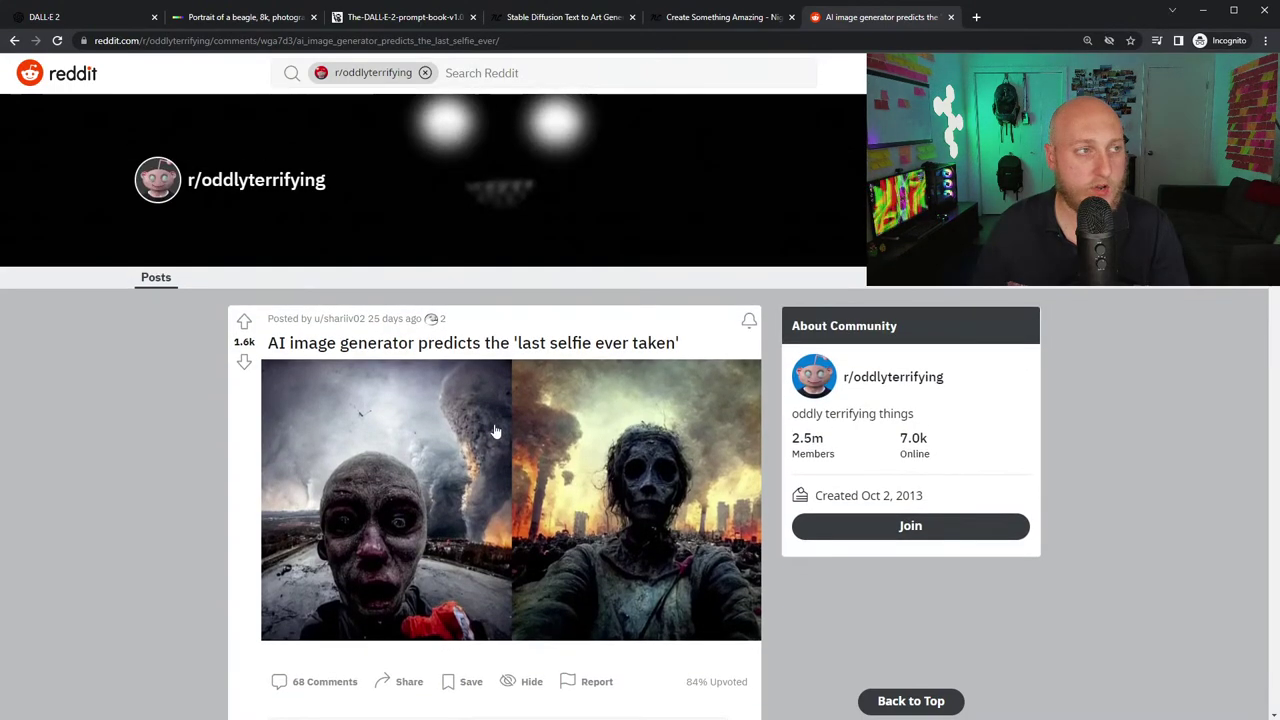
- Copy the beagle prompt from the DALL·E results page into NightCafe's text prompt
left_click(71, 20)
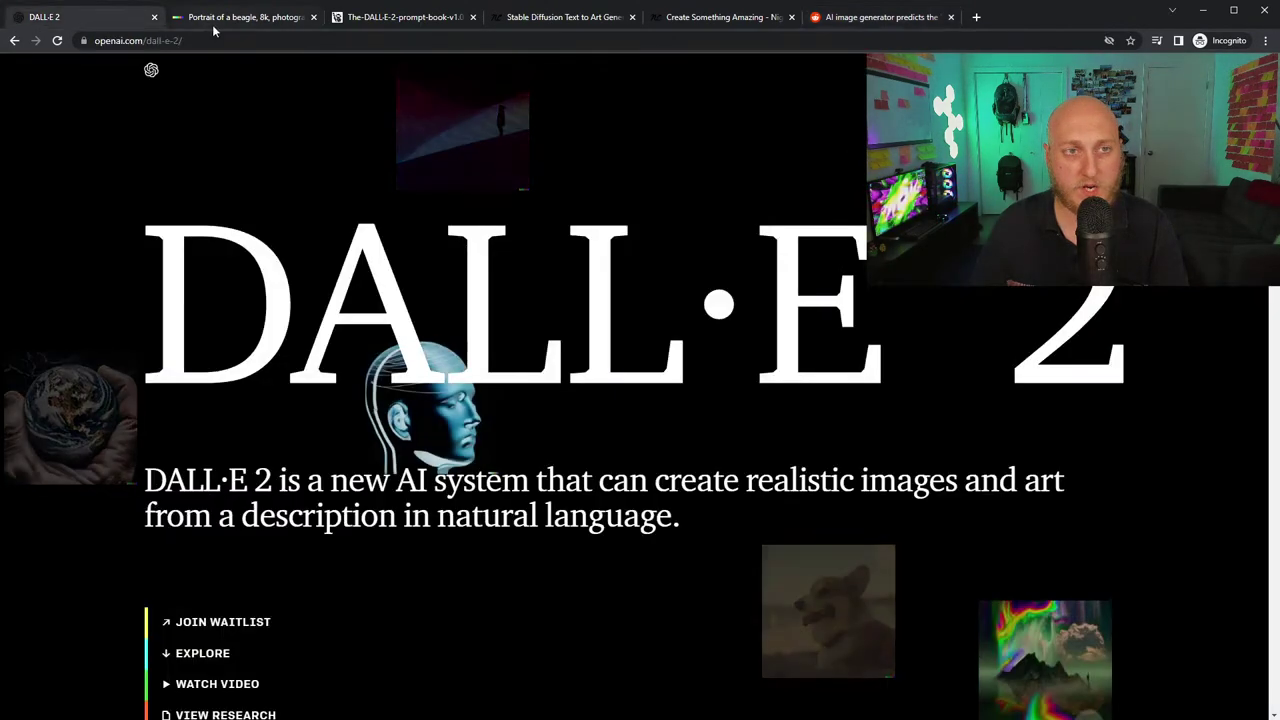
left_click(237, 20)
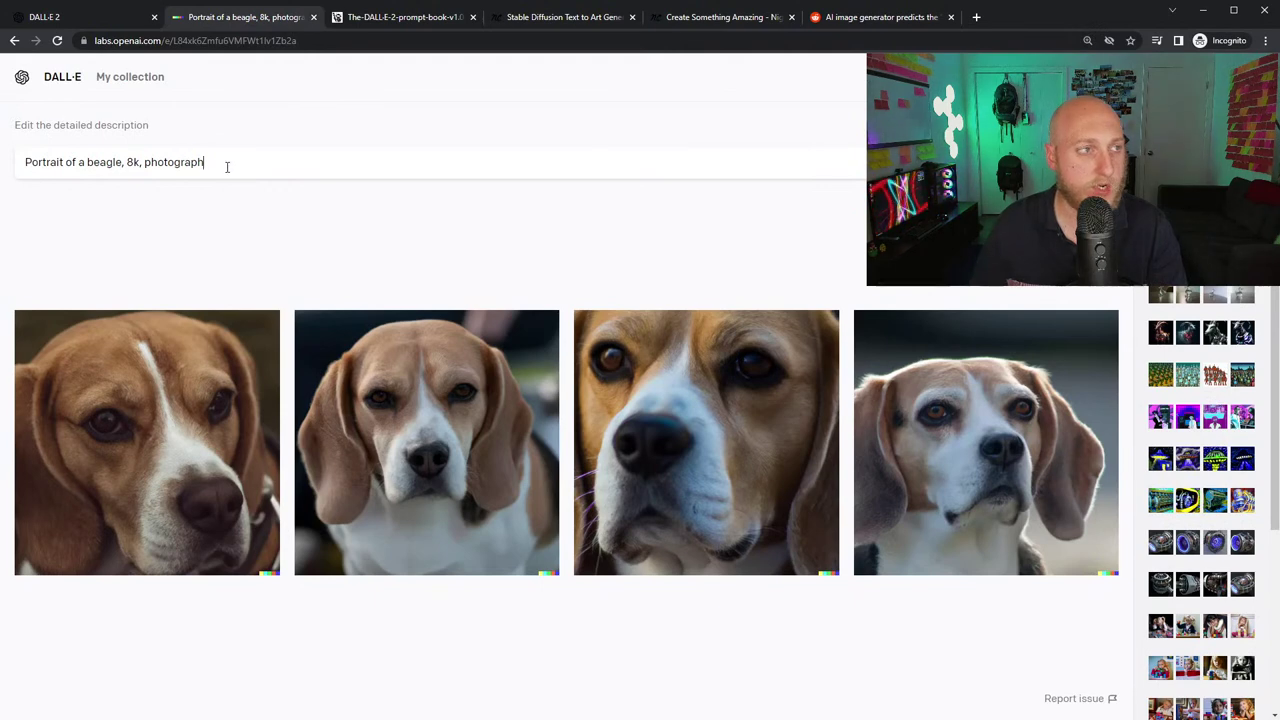
key("ctrl+a")
key("ctrl+c")
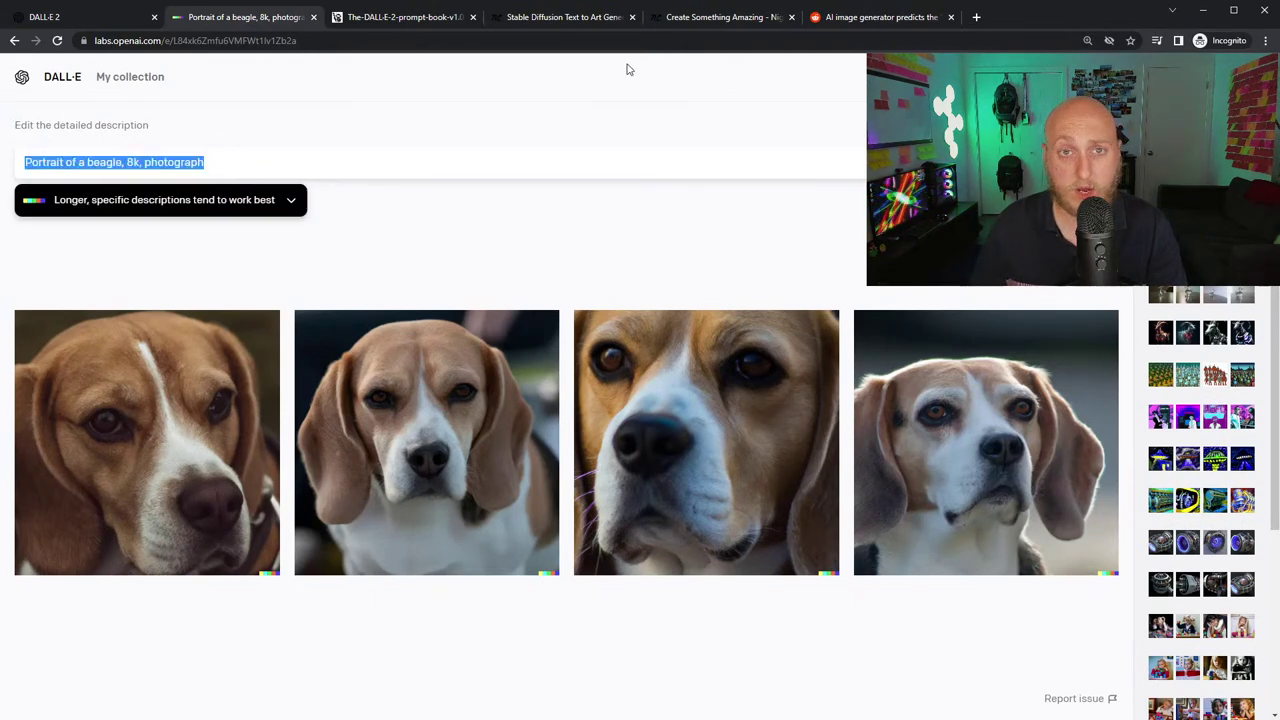
left_click(714, 19)
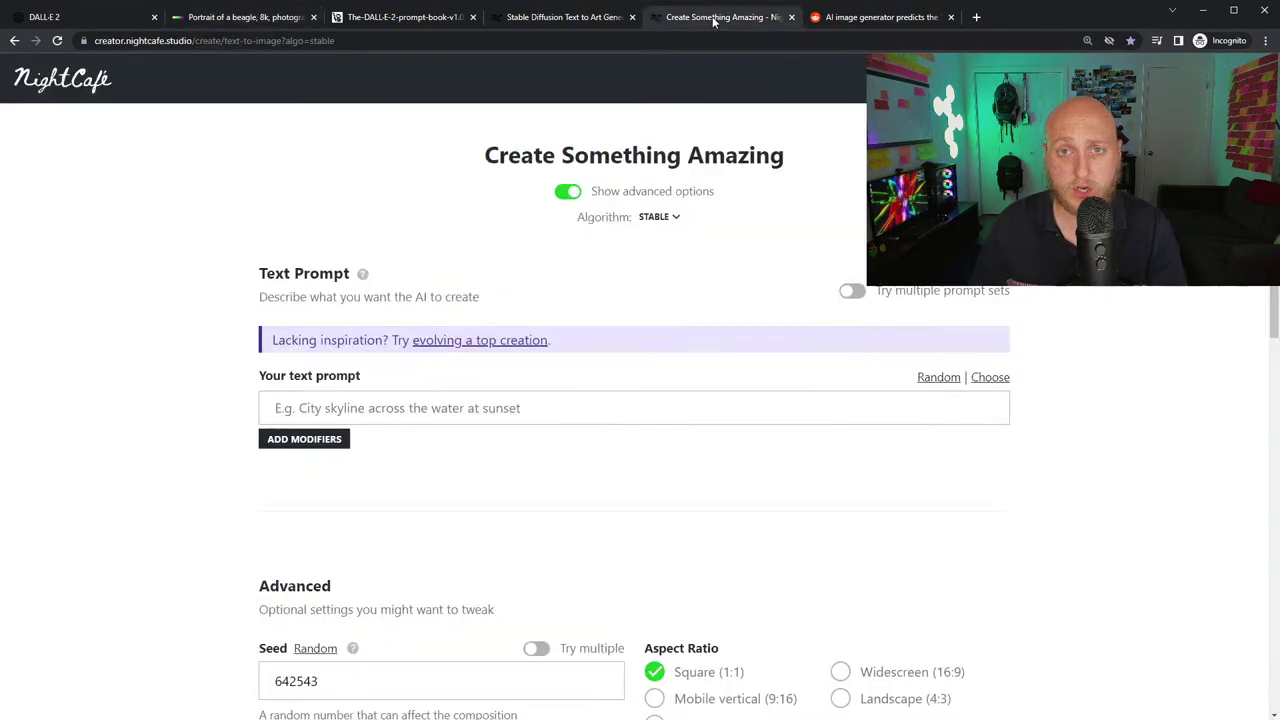
left_click(401, 404)
key("ctrl+v")
left_click(1016, 499)
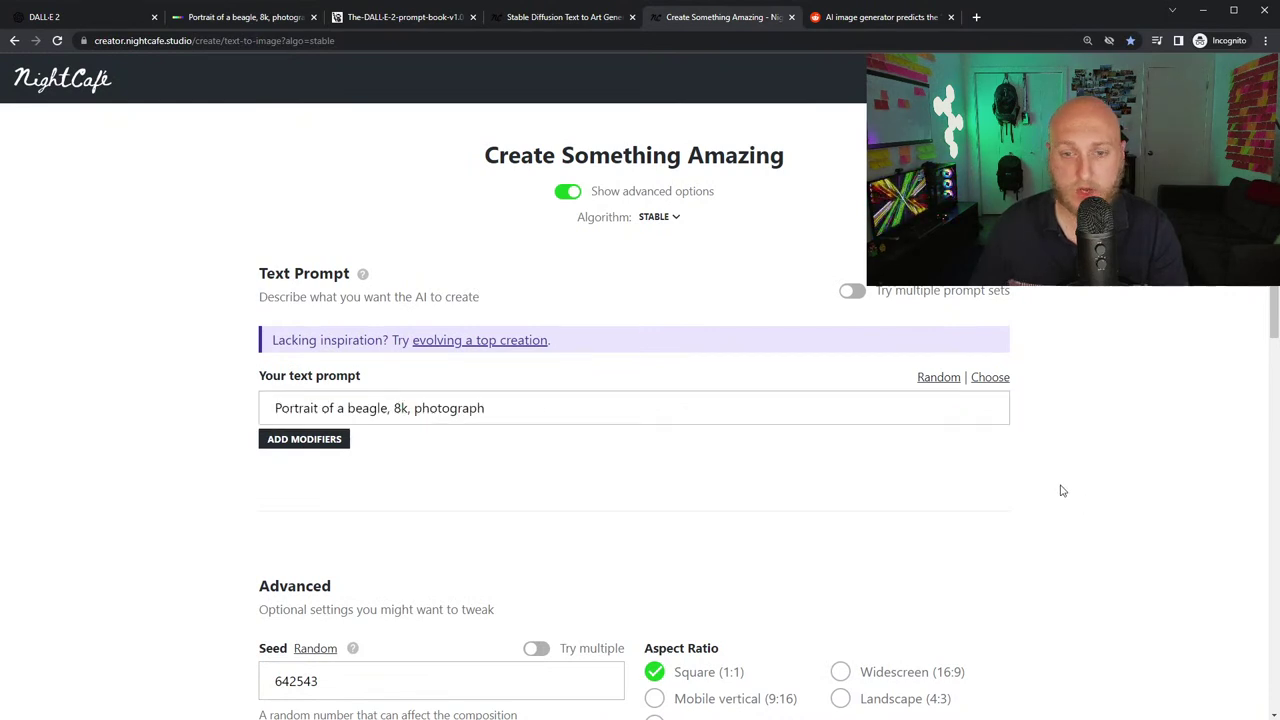
- Randomize the seed for the beagle prompt and start the NightCafe creation for 2 credits
scroll(687, 491, "down", 2)
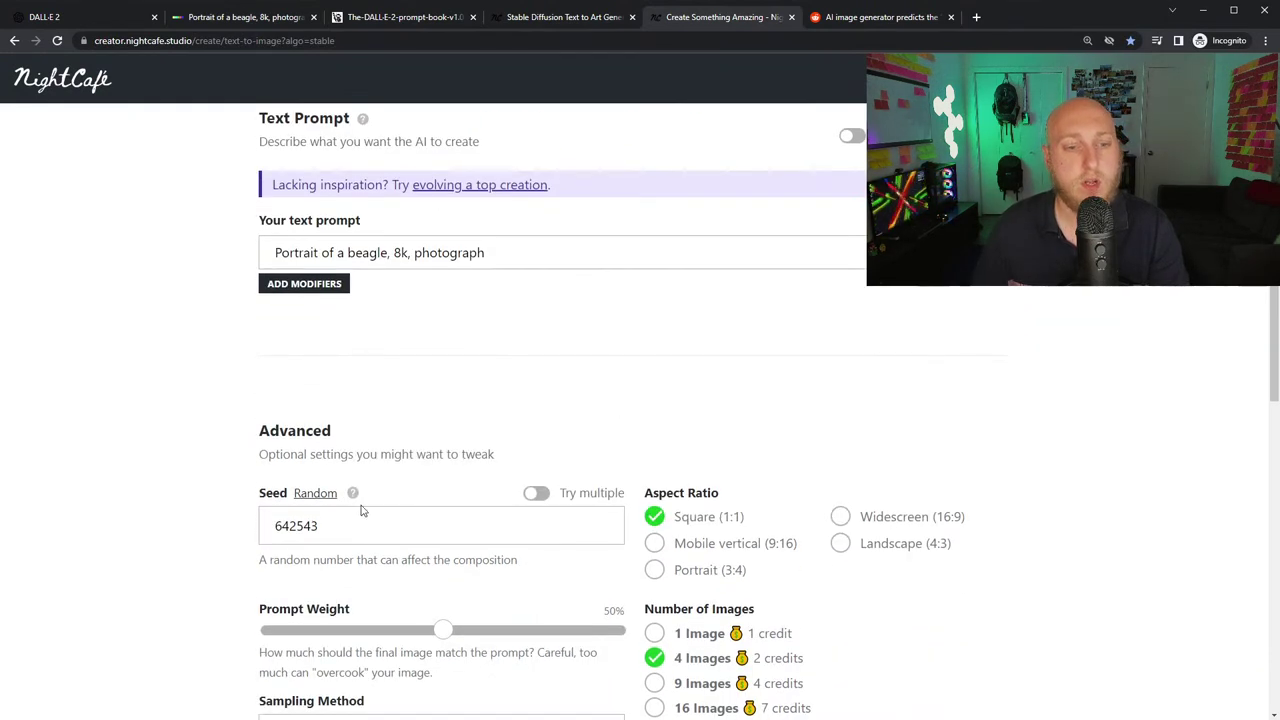
left_click(313, 494)
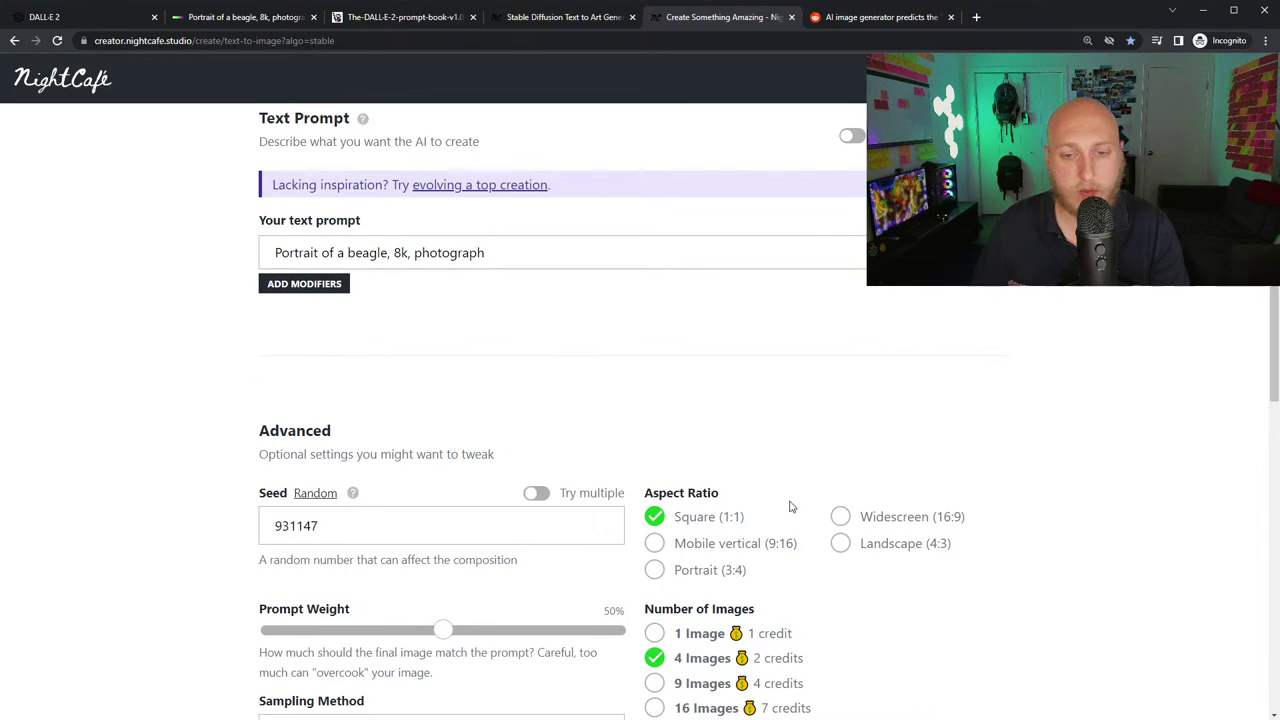
scroll(740, 518, "down", 2)
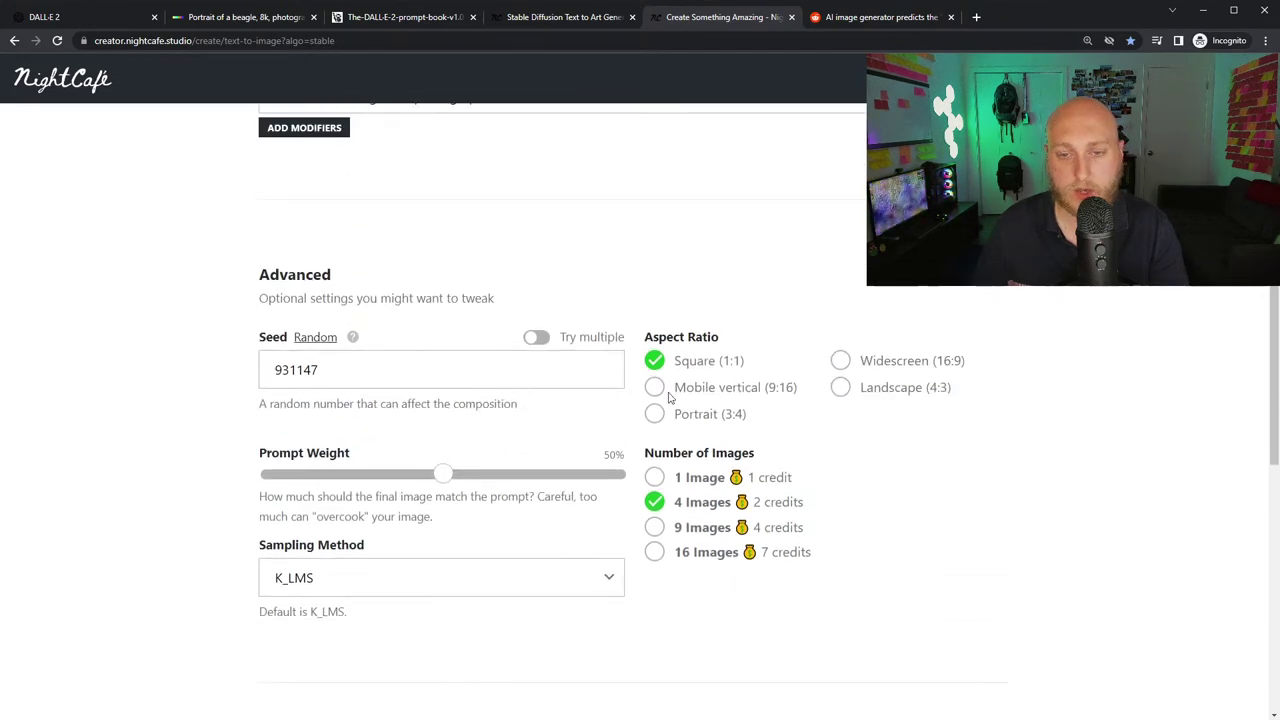
left_click(243, 26)
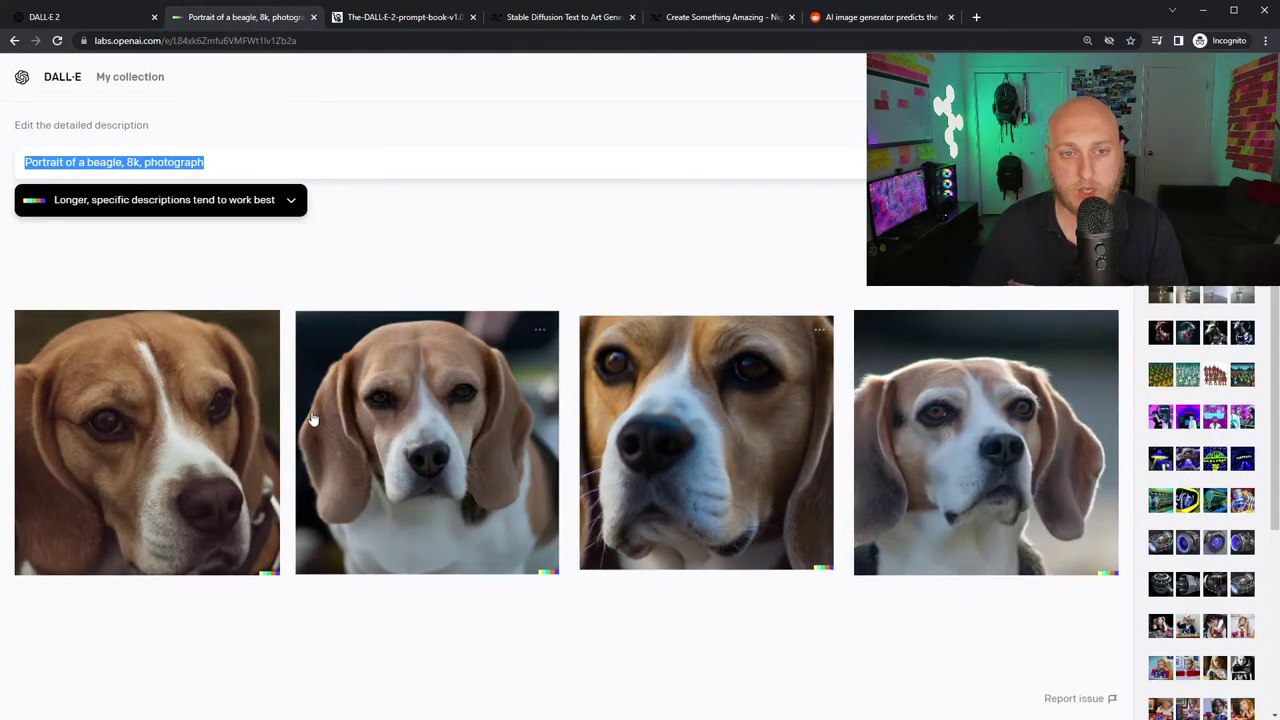
left_click(712, 22)
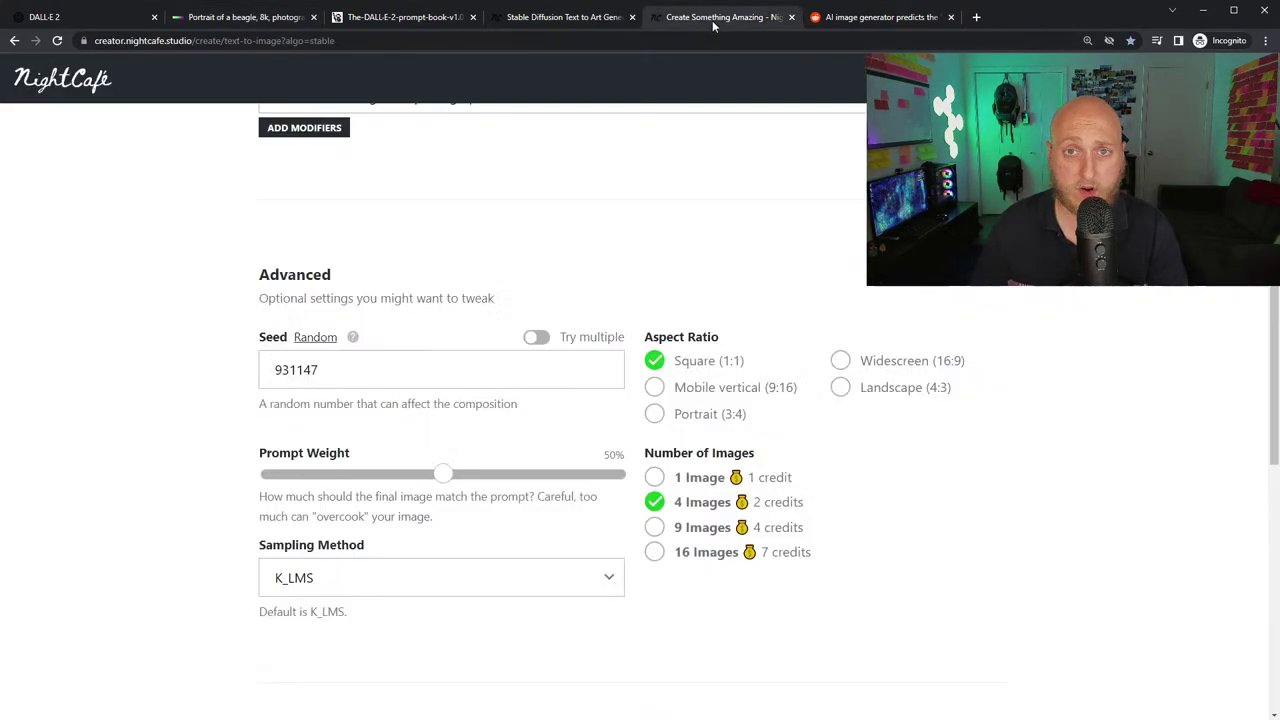
scroll(877, 519, "down", 5)
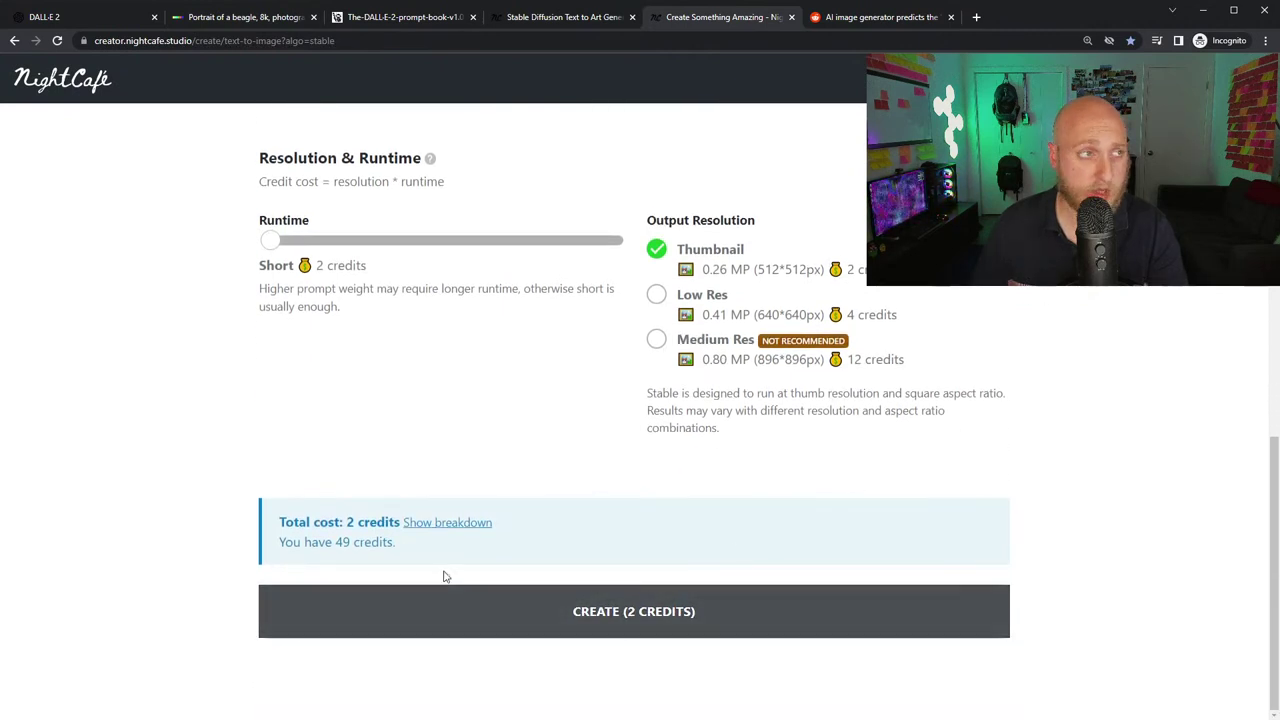
left_click(618, 618)
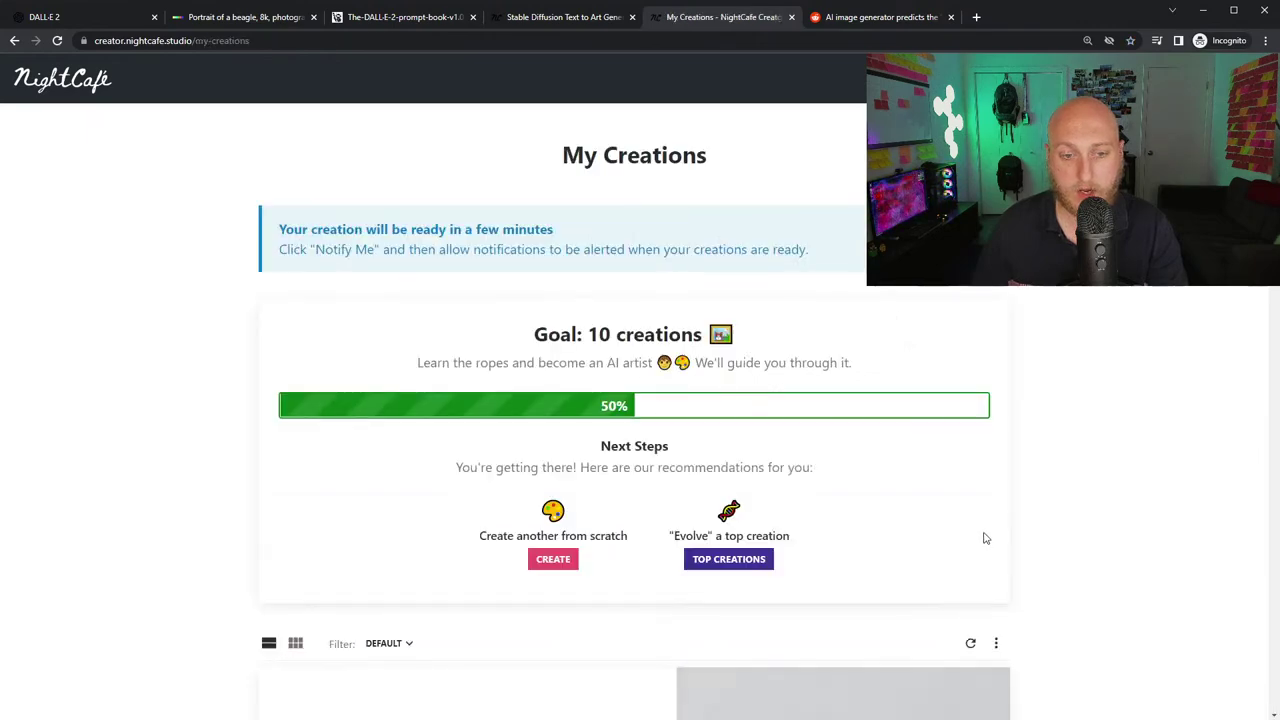
- Look through the earlier Stable Diffusion images and their prompts in My Creations while the beagle creation is processed
scroll(857, 560, "down", 5)
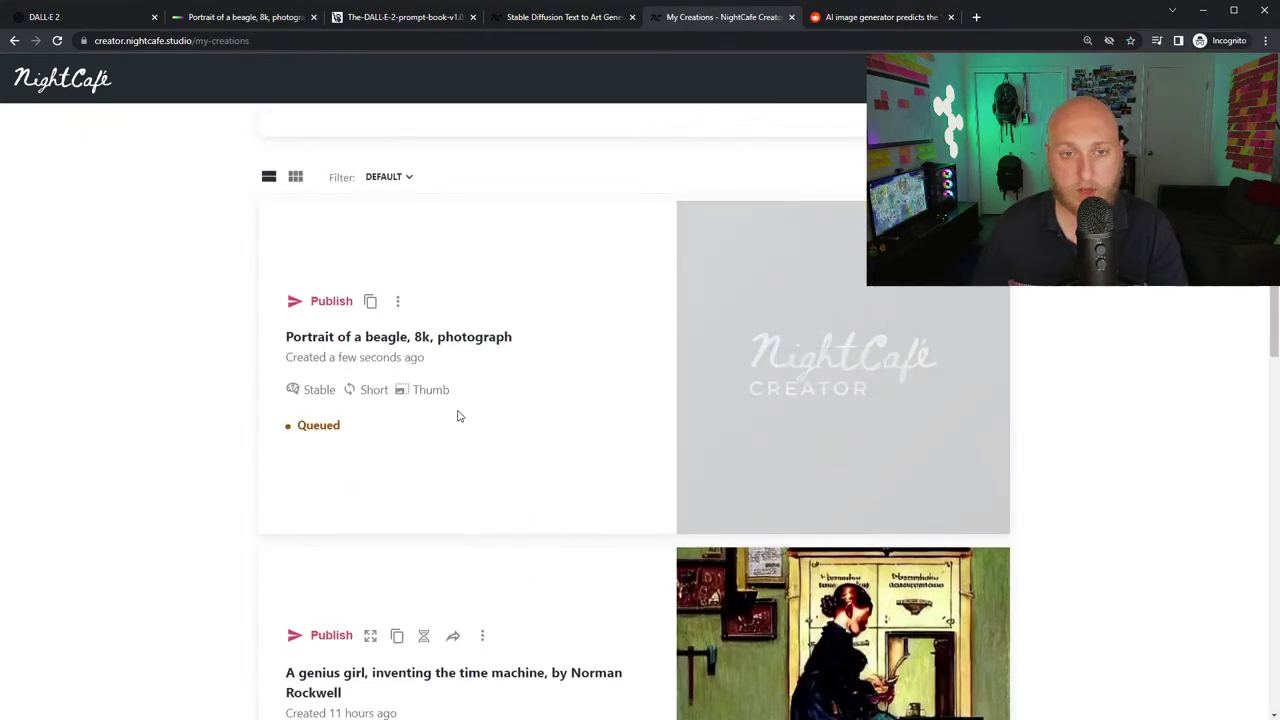
scroll(1009, 528, "down", 3)
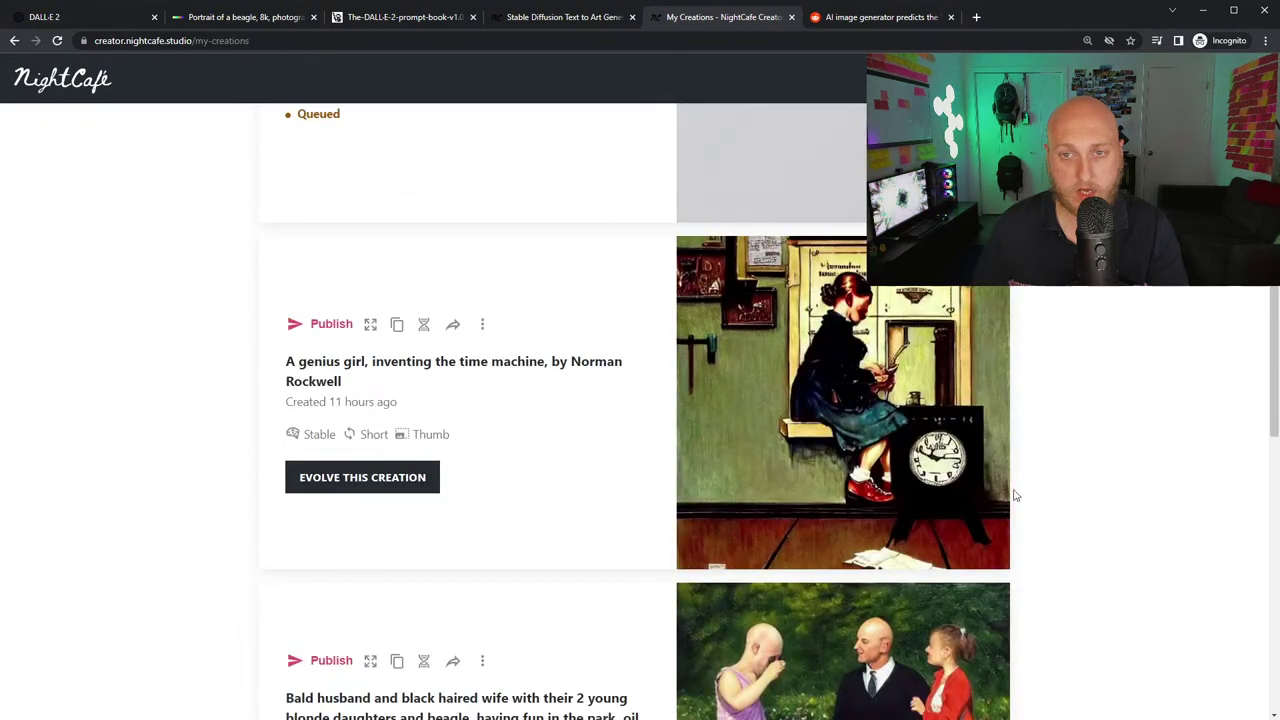
scroll(1014, 491, "up", 3)
scroll(903, 368, "down", 5)
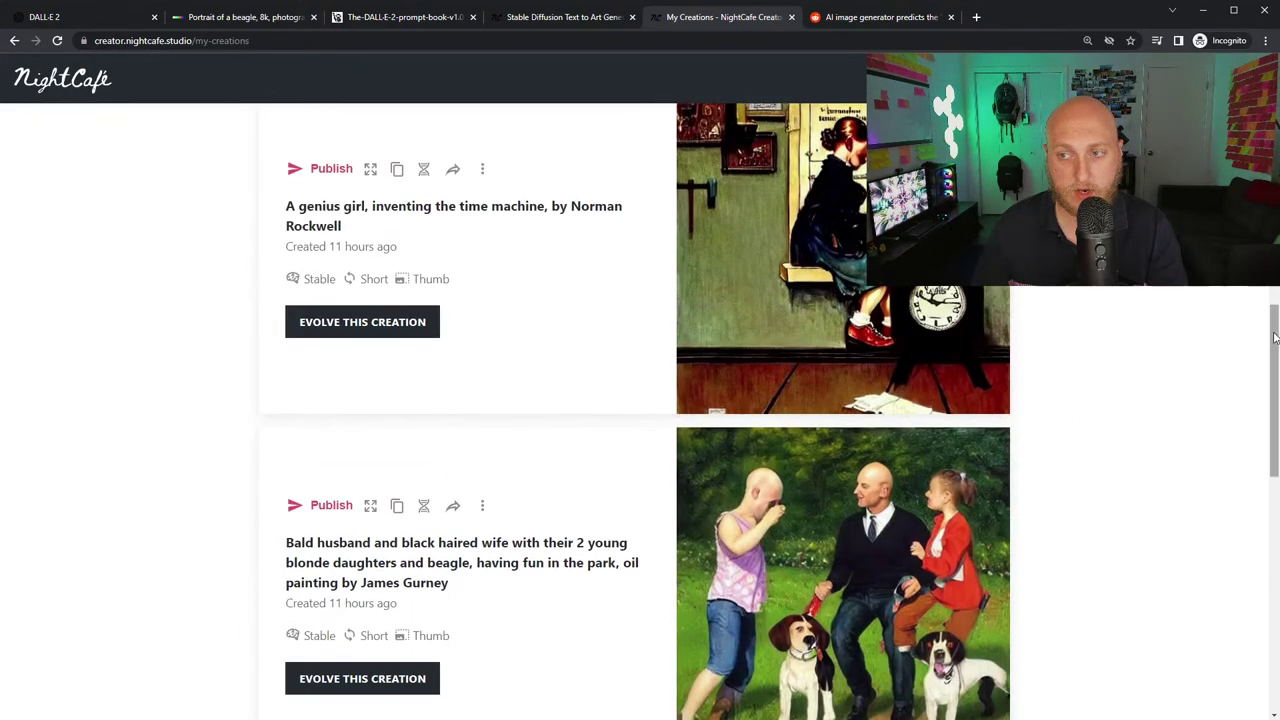
left_click_drag(1272, 335, 1267, 572)
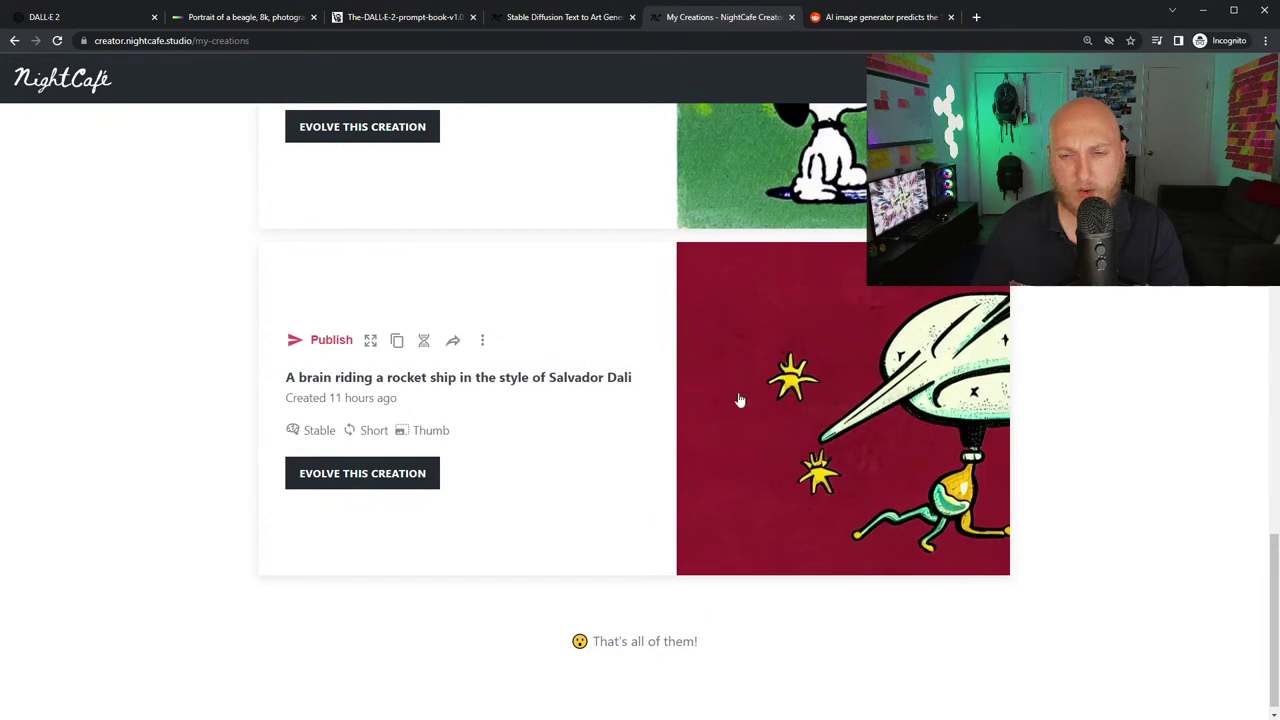
scroll(850, 560, "up", 2)
scroll(863, 577, "up", 2)
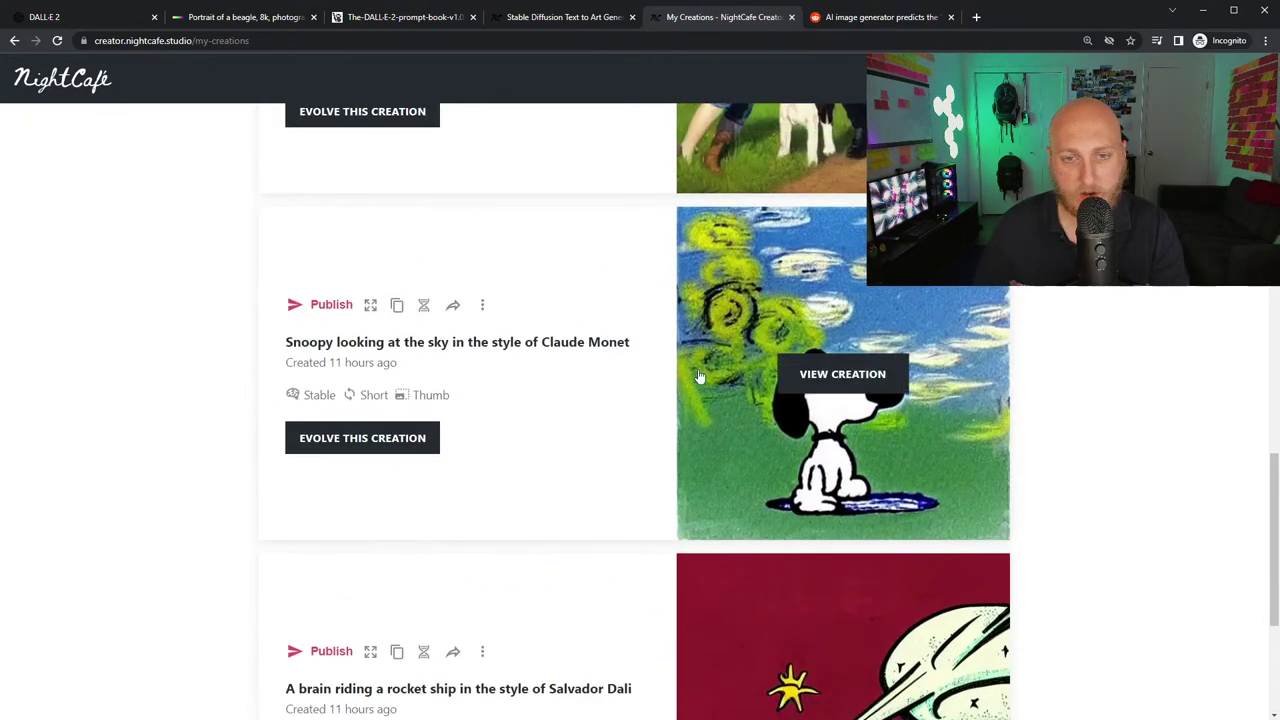
scroll(866, 478, "up", 4)
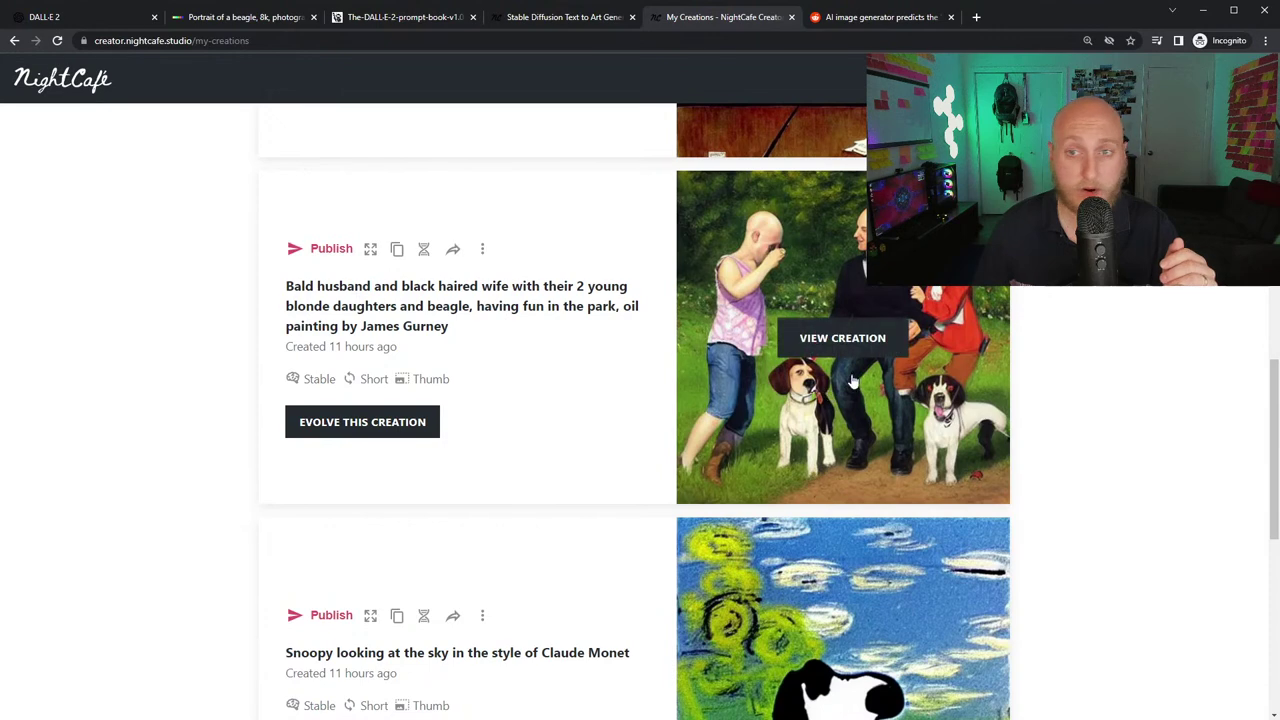
scroll(855, 390, "up", 2)
left_click_drag(1269, 404, 1275, 377)
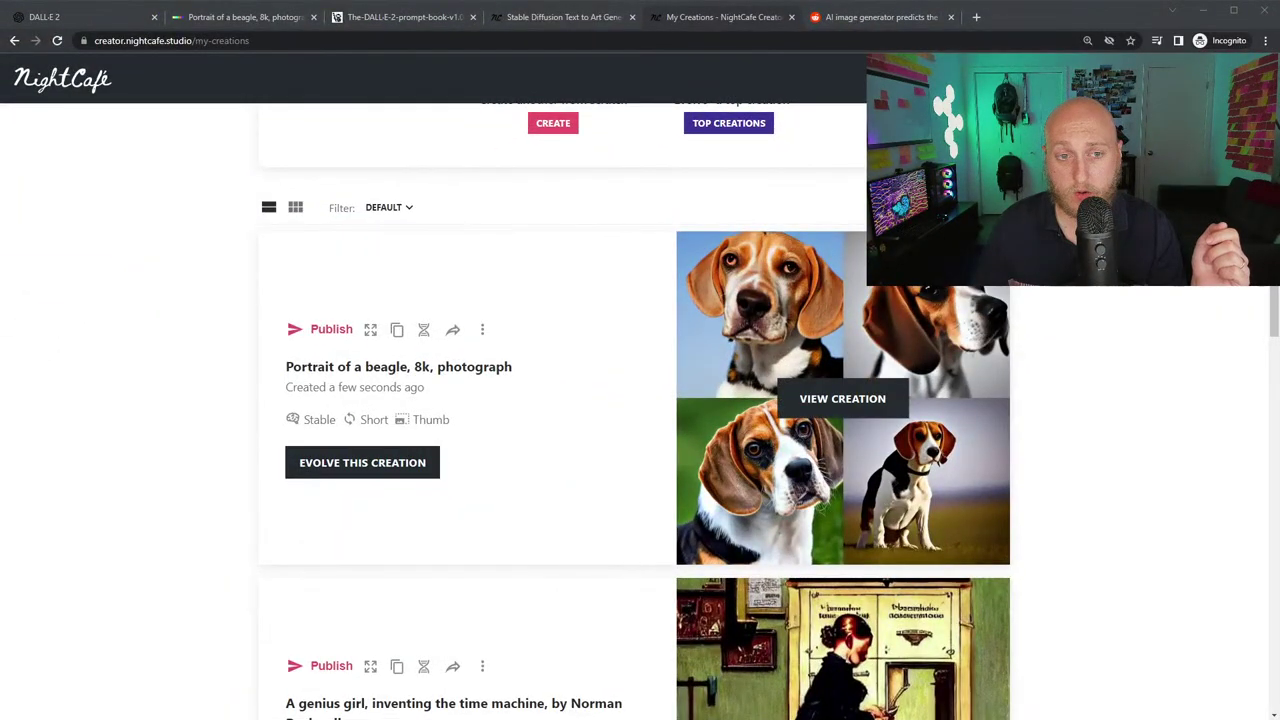
- Open the finished beagle creation in NightCafe and examine its four images and the available actions
scroll(640, 400, "up", 2)
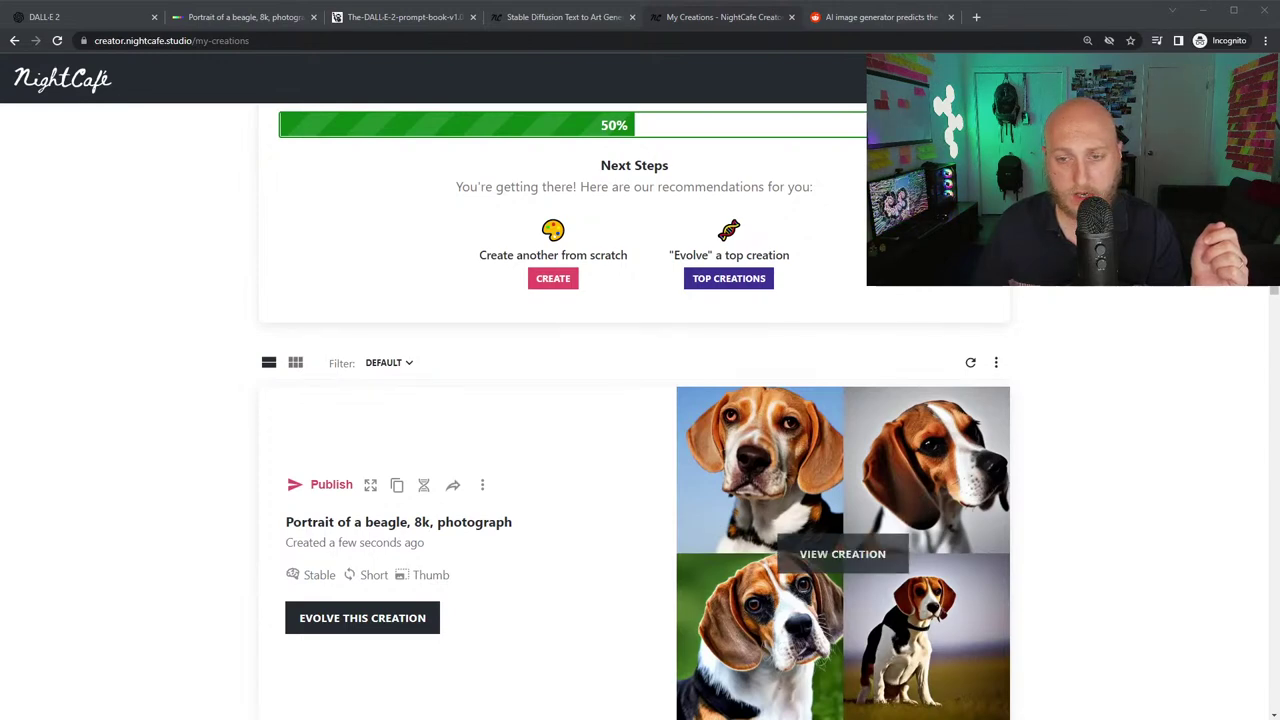
left_click(940, 497)
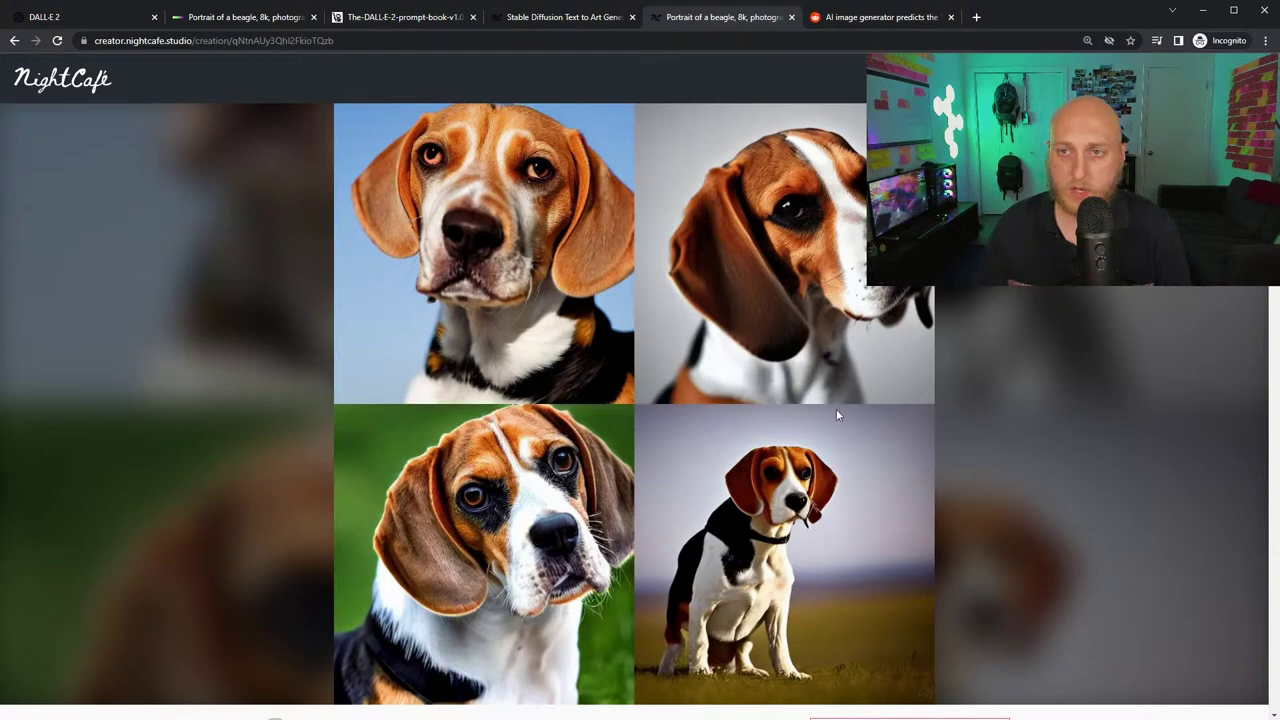
scroll(958, 513, "down", 5)
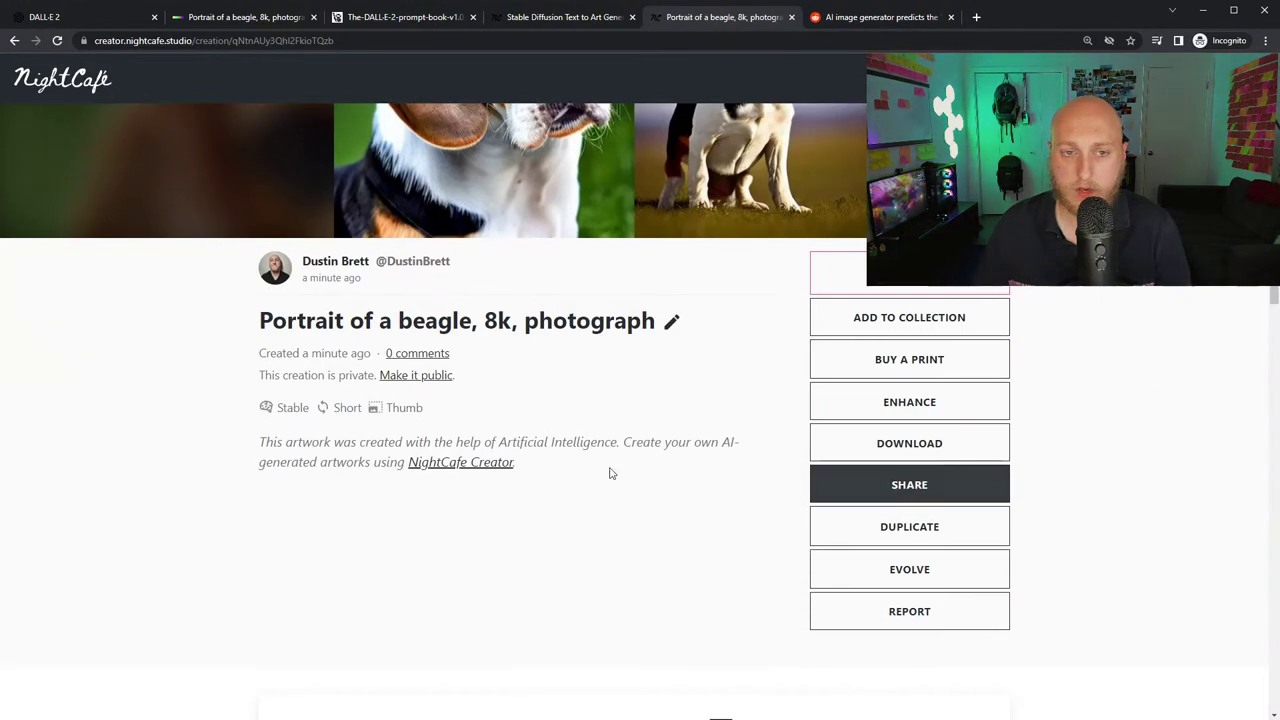
scroll(766, 494, "up", 5)
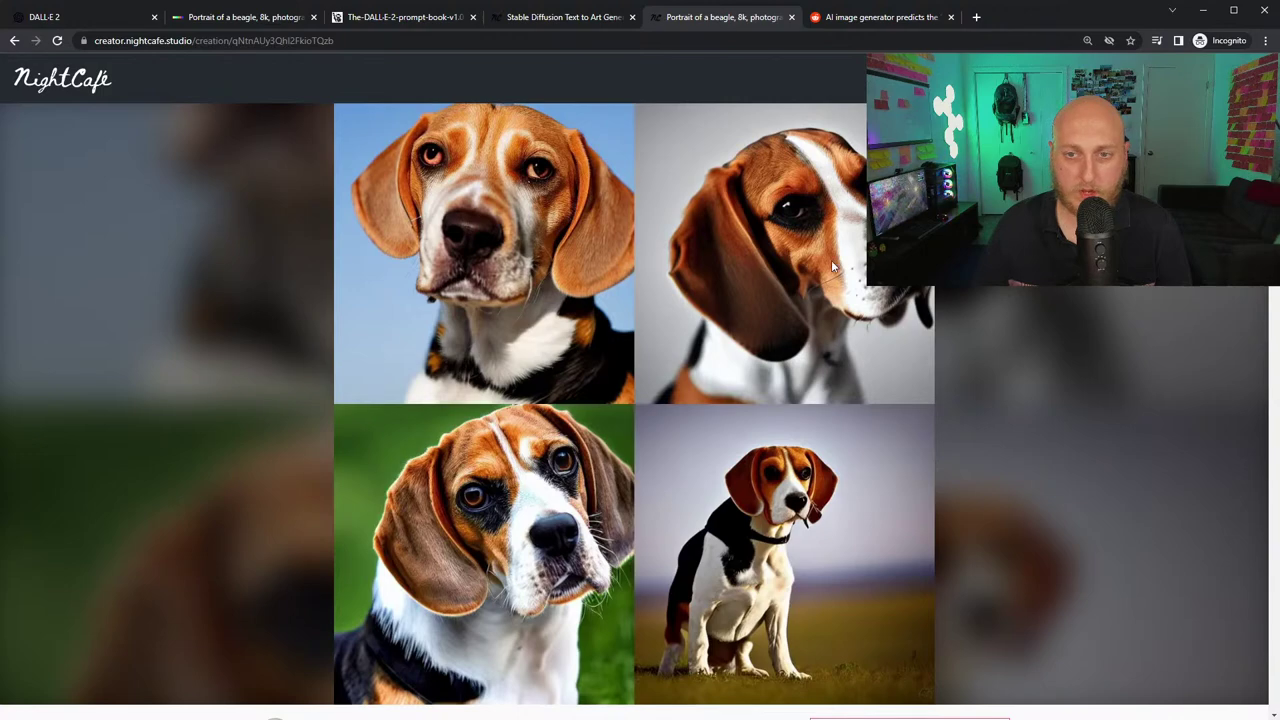
- Return to My Creations and examine the additional actions offered for the beagle creation, such as downloading the image
left_click(14, 40)
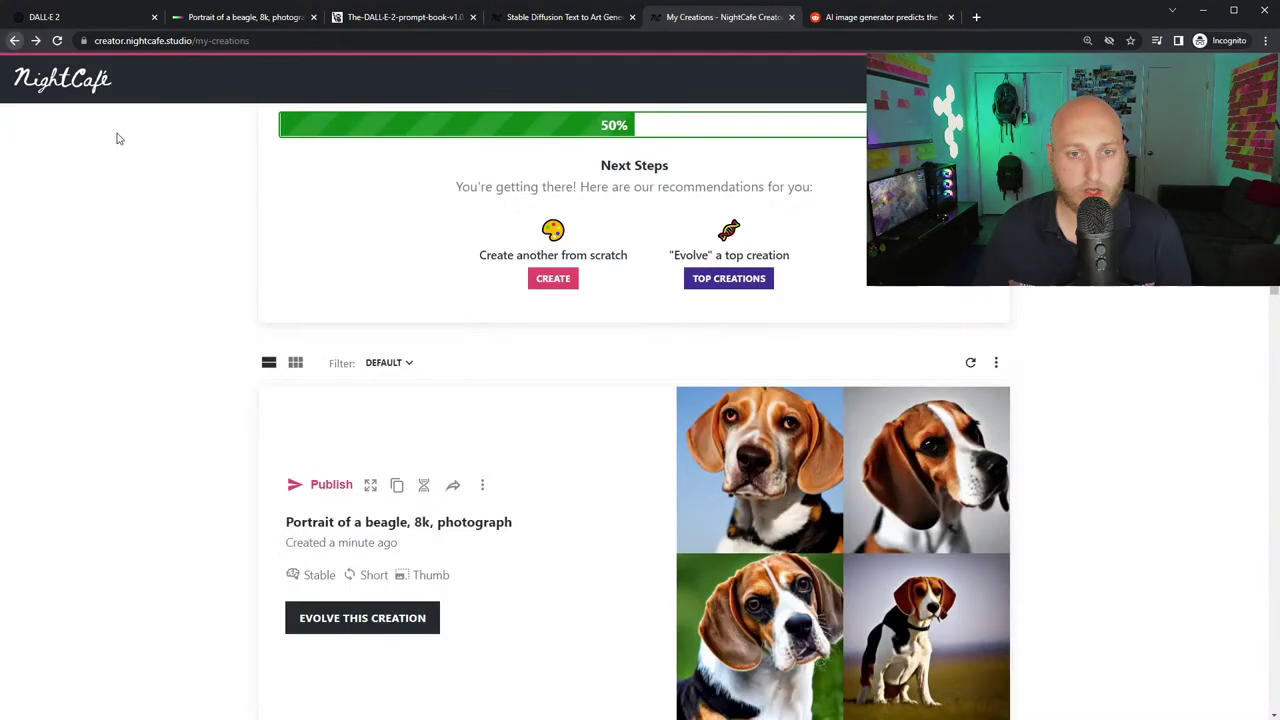
scroll(580, 518, "down", 4)
scroll(390, 425, "up", 2)
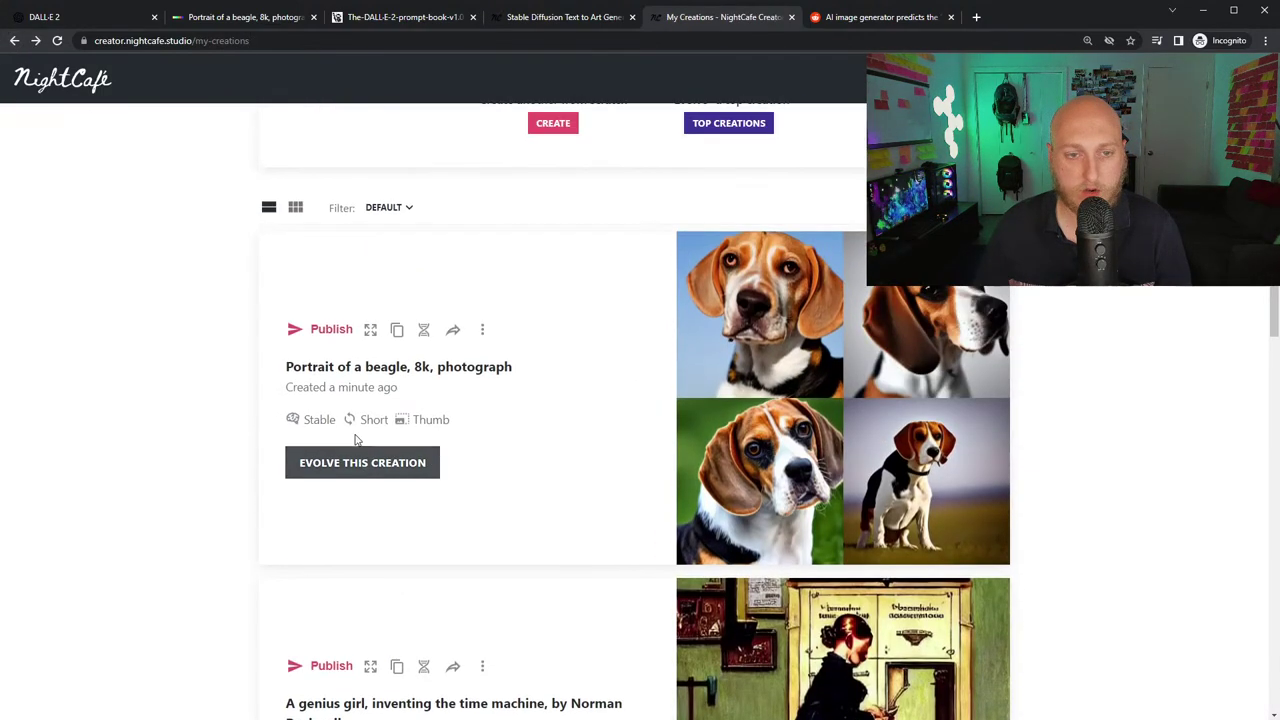
left_click(482, 330)
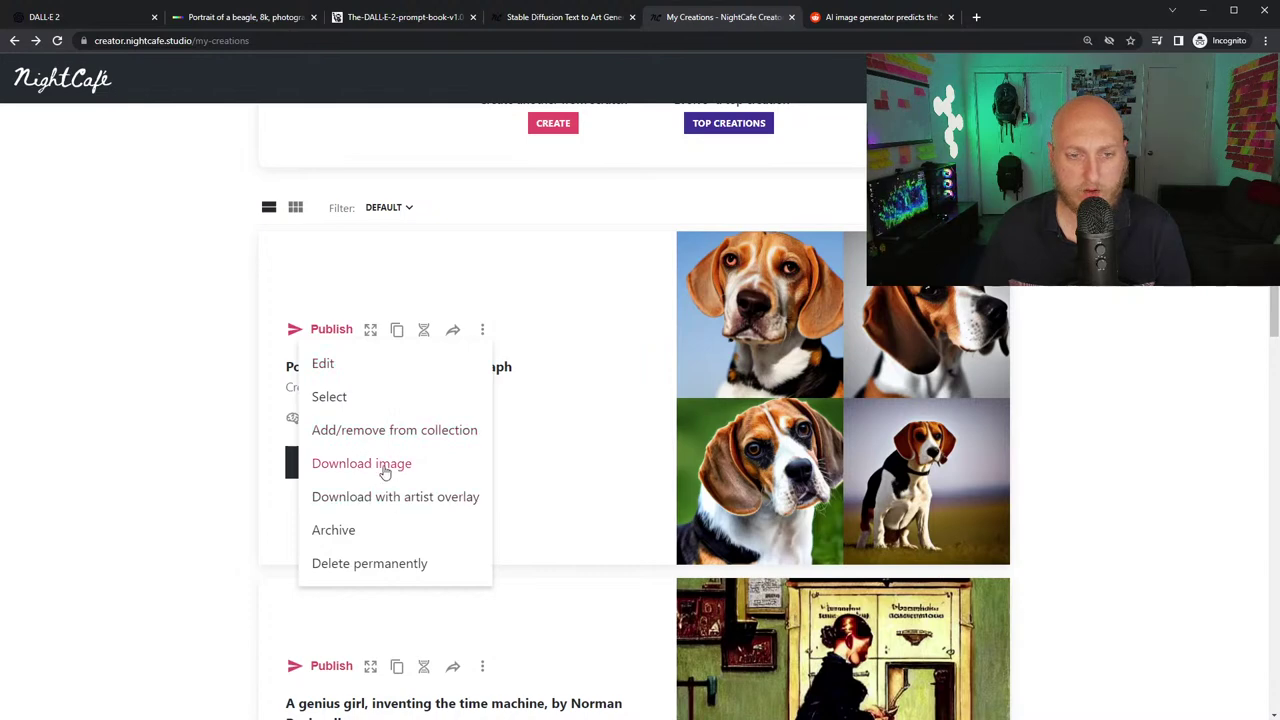
left_click(1155, 500)
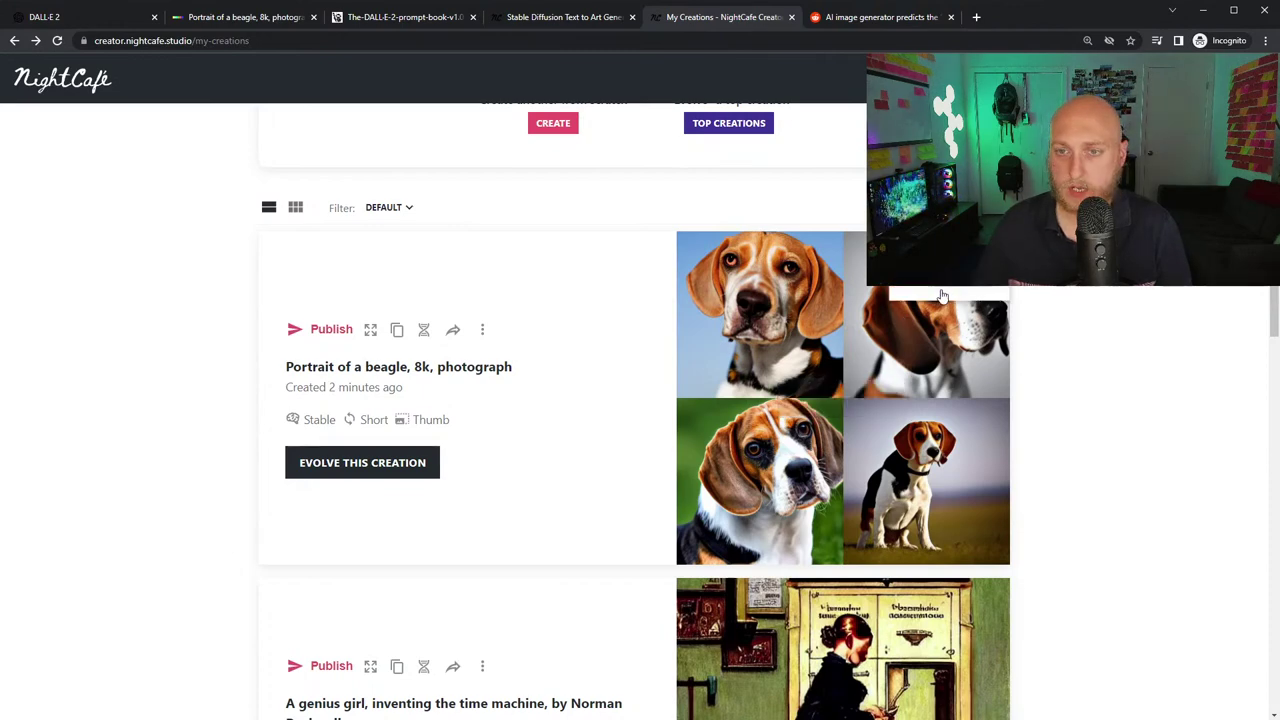
scroll(950, 553, "up", 2)
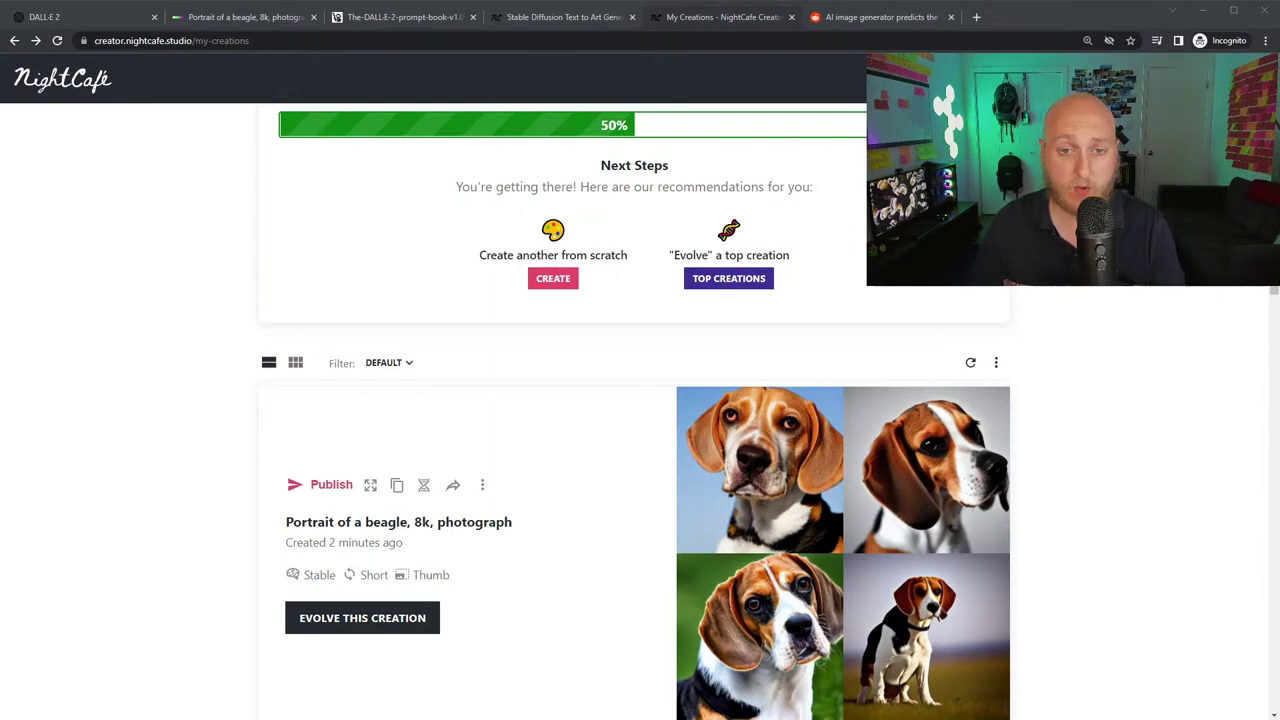
left_click(149, 466)
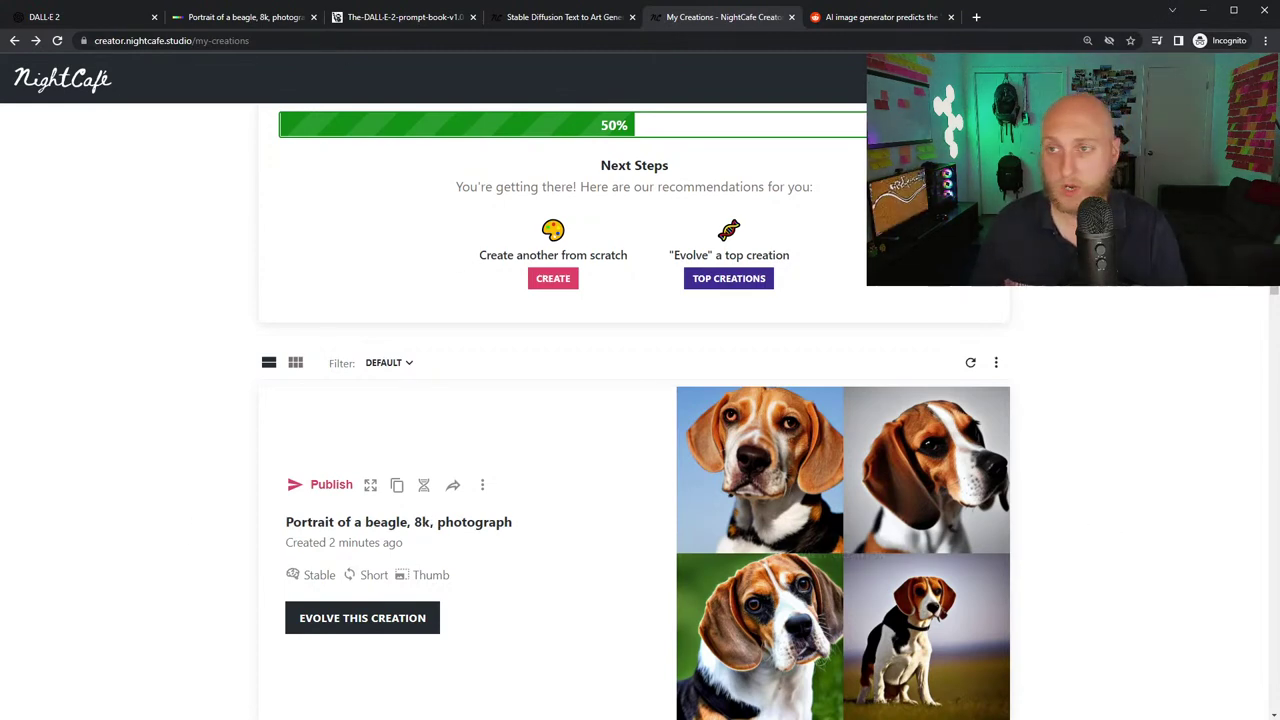
- Revisit the Reddit post about the AI-generated "last selfie ever taken" and close its tab
left_click(95, 22)
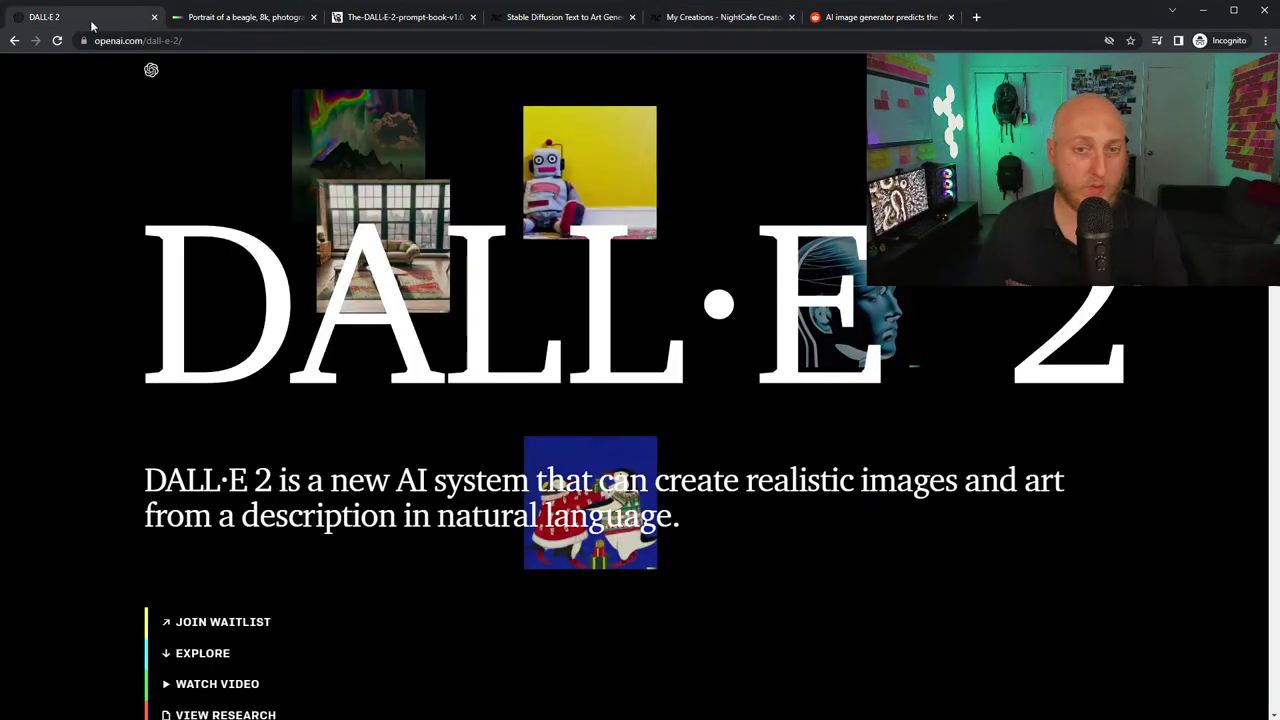
key("ctrl+shift+Tab")
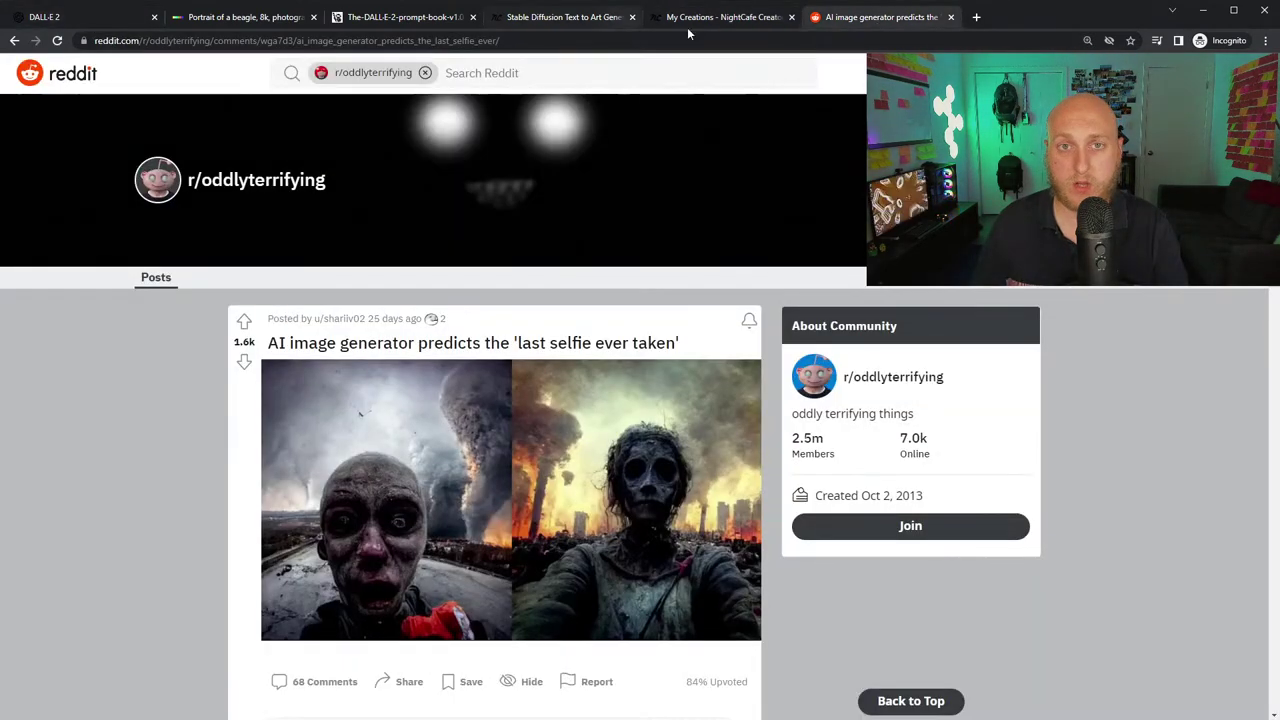
left_click(950, 17)
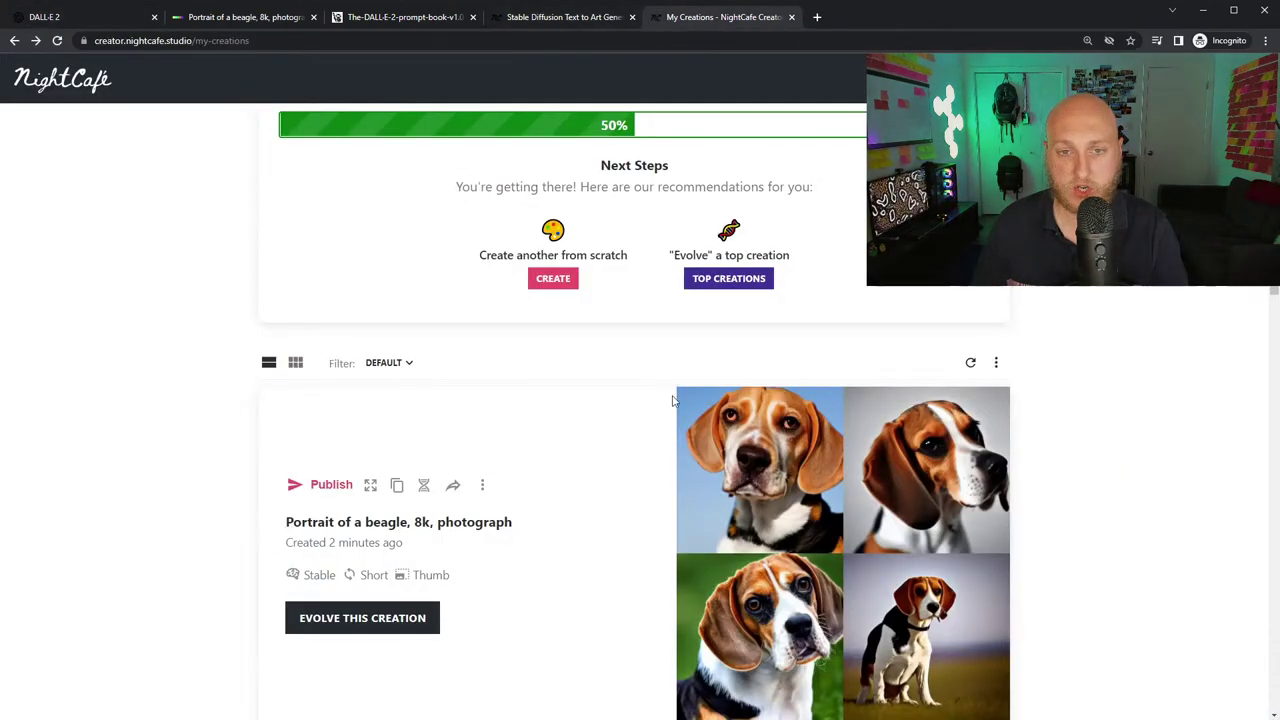
- Start a new NightCafe creation with the Stable algorithm and enter "The last selfie ever taken" as its text prompt
left_click(553, 278)
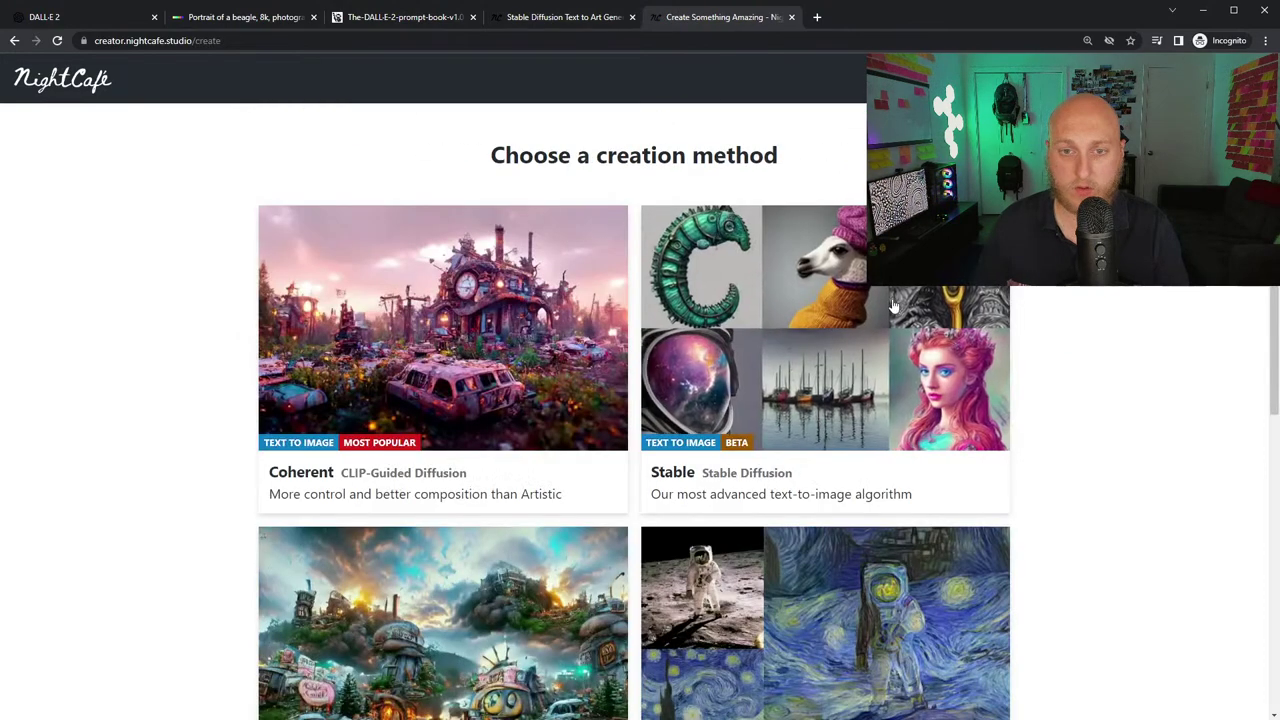
left_click(690, 472)
scroll(541, 471, "down", 3)
scroll(541, 471, "up", 3)
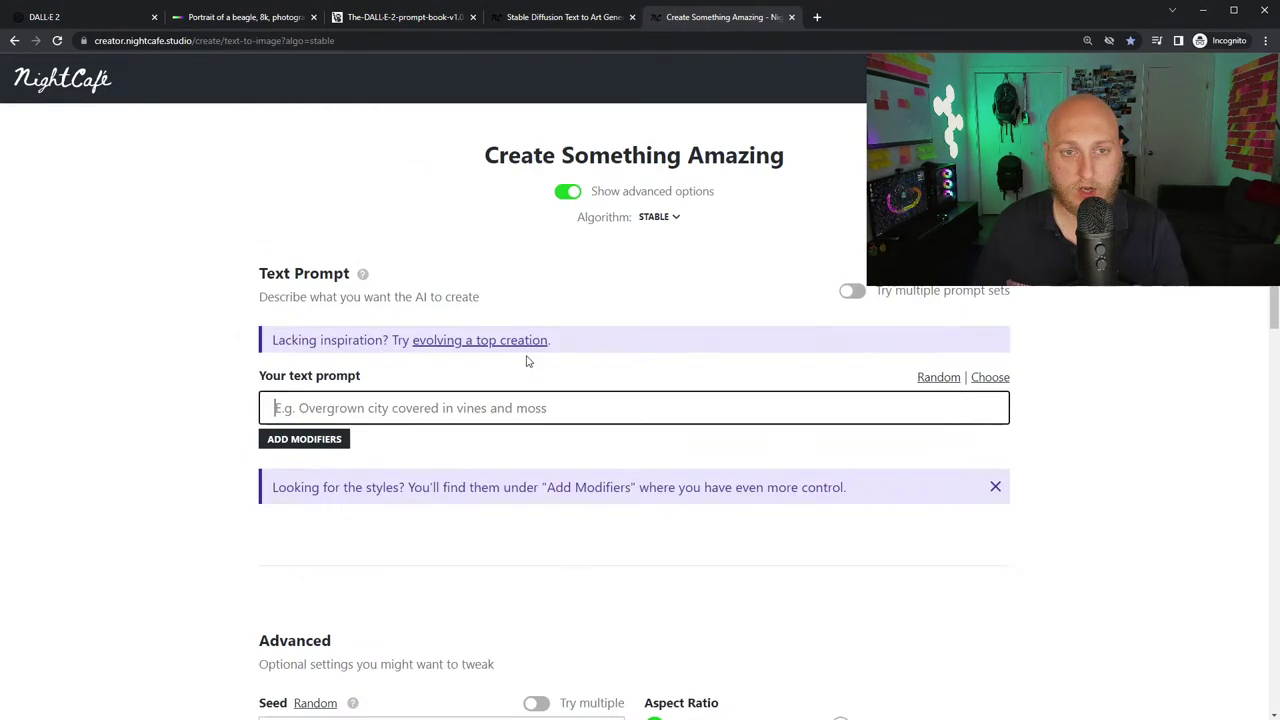
left_click(423, 408)
type("The last selfie ever taken")
scroll(449, 434, "down", 3)
scroll(741, 485, "down", 2)
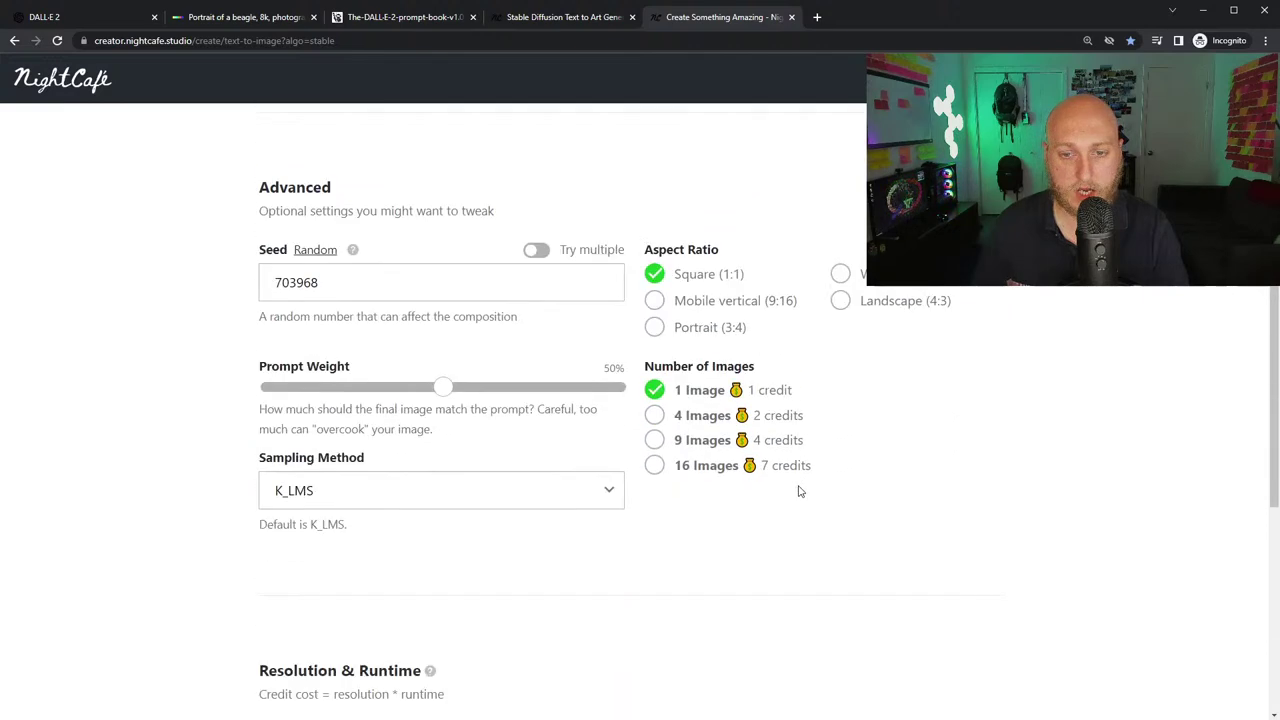
- Set the selfie creation to 9 images, adjust its prompt weight and start the creation for 4 credits
left_click(656, 428)
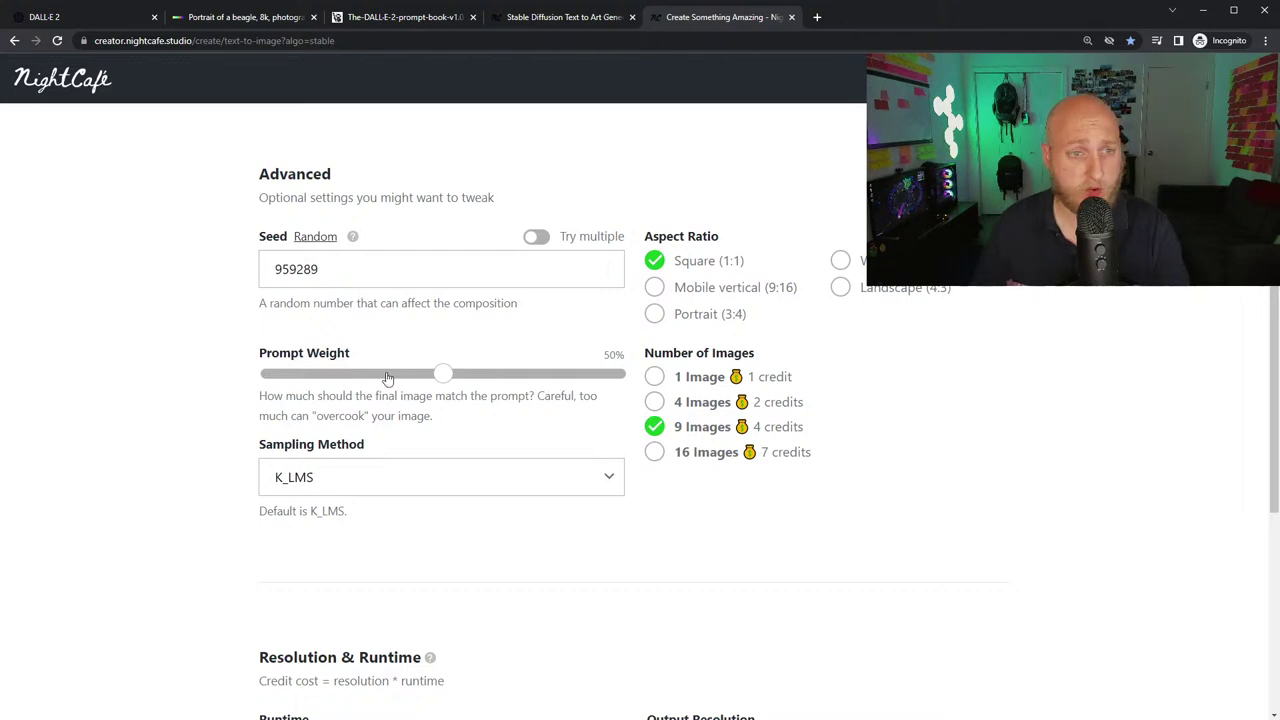
left_click_drag(452, 377, 465, 378)
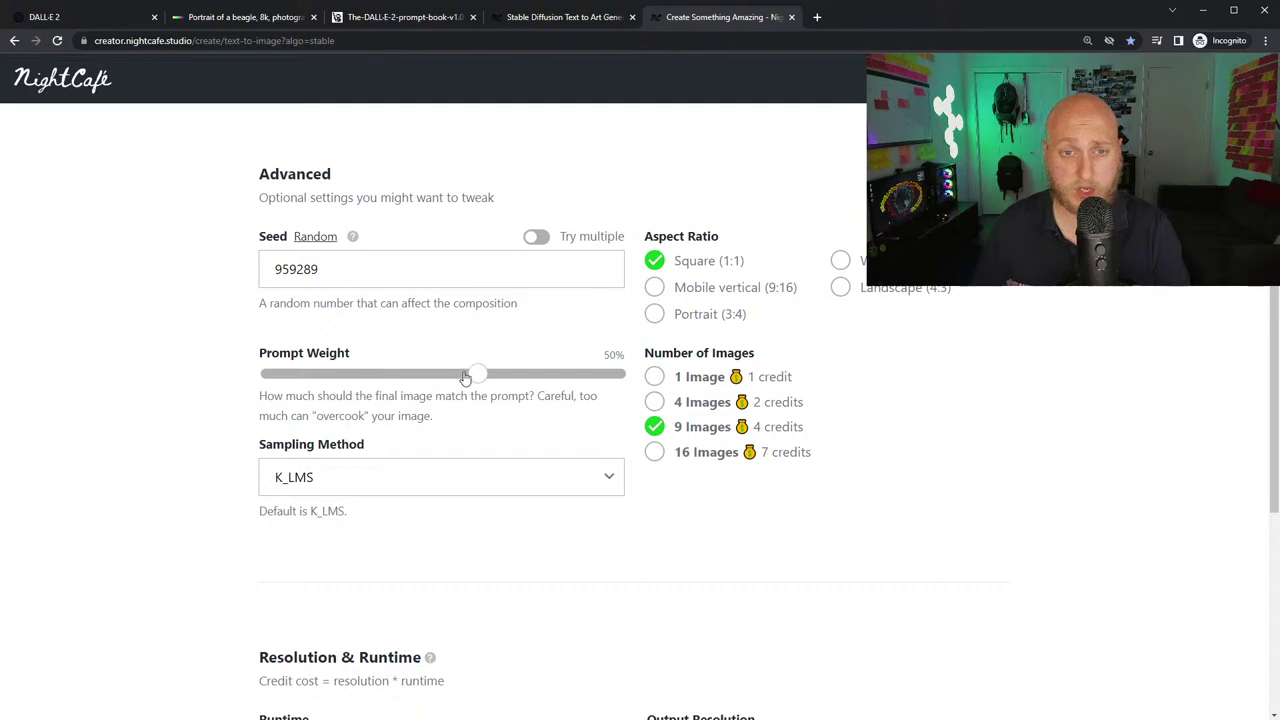
scroll(680, 480, "down", 5)
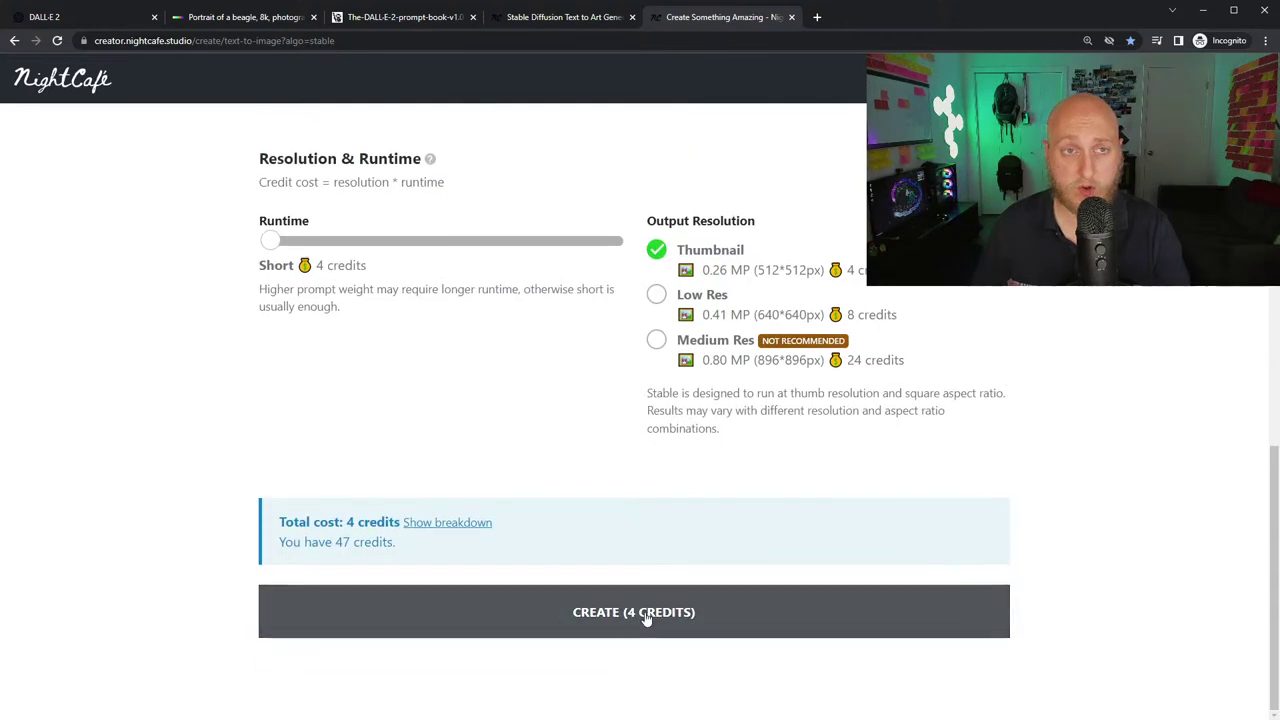
left_click(614, 621)
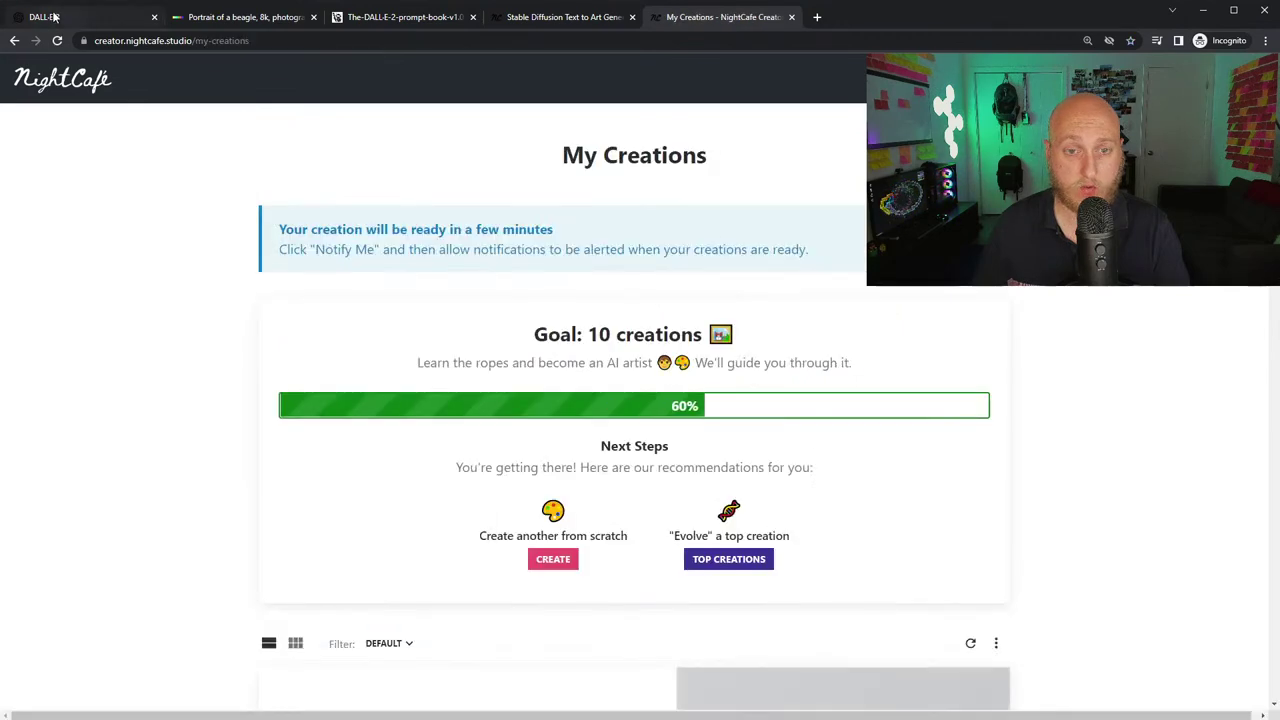
- Switch to the DALL·E results page, replace the beagle prompt with "The last selfie ever taken" and generate the images
key("ctrl+1")
left_click(240, 17)
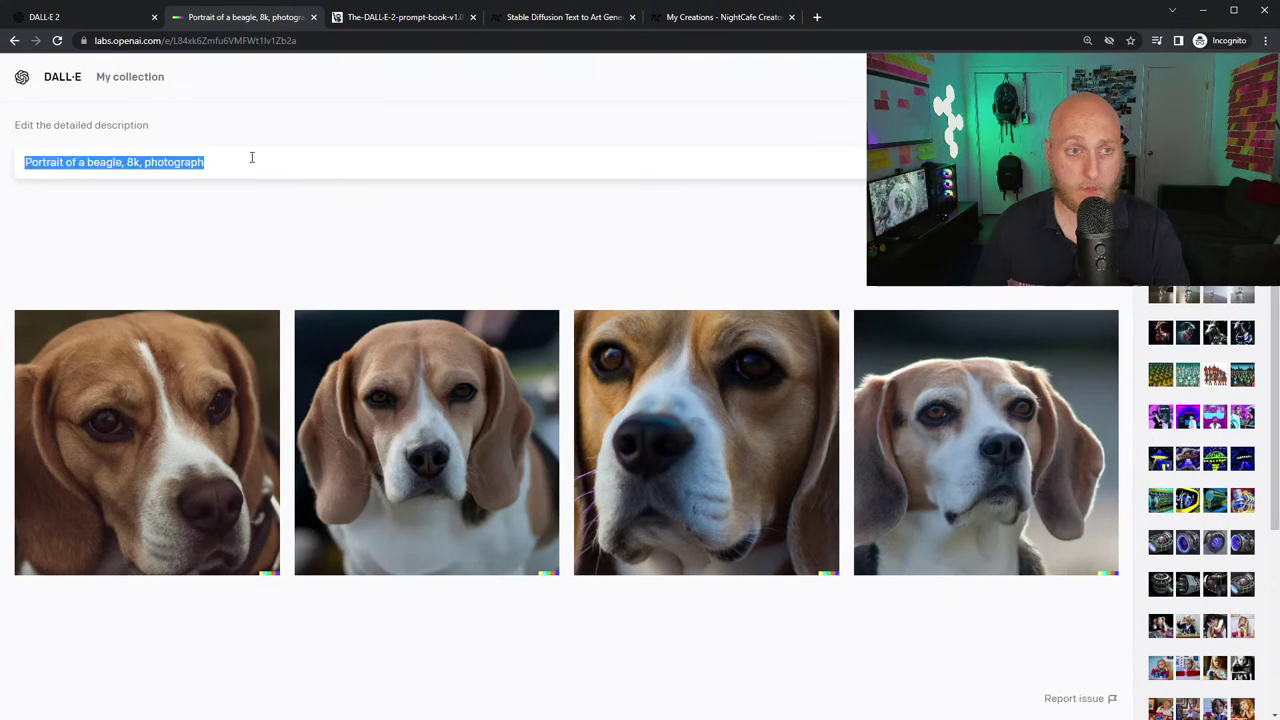
type("The last selfie ever taken")
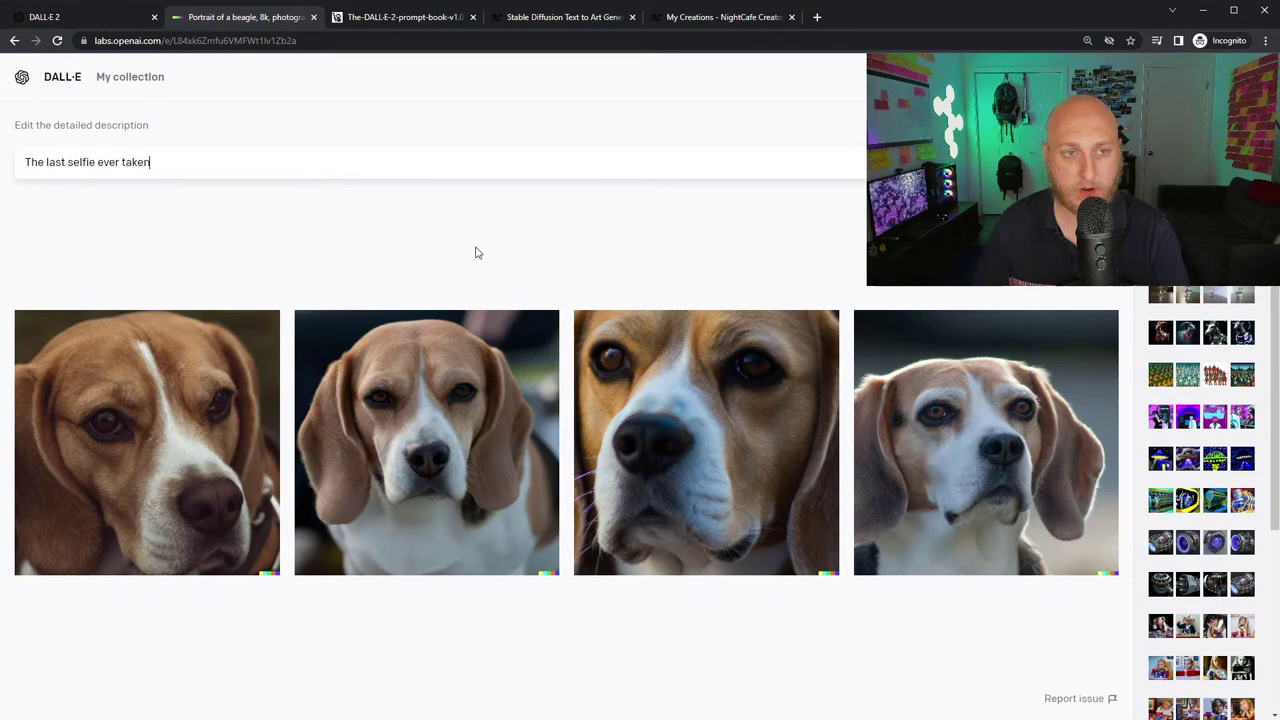
key("Return")
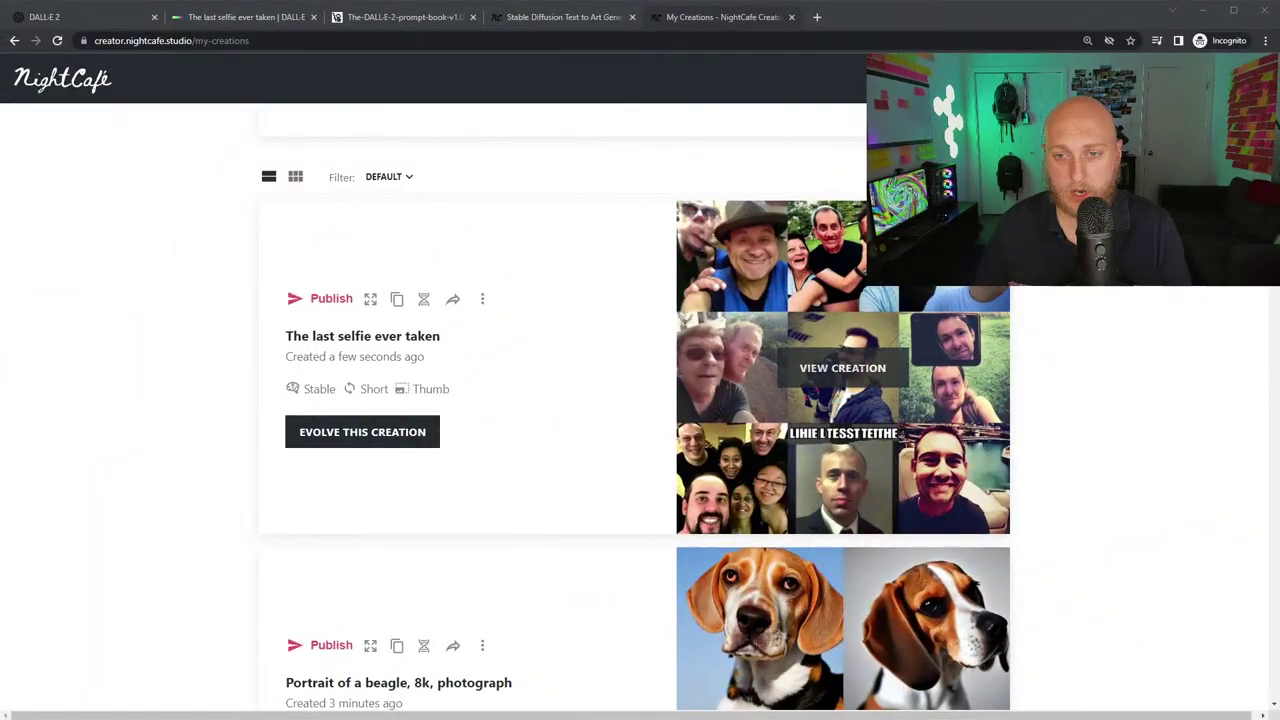
- Examine the images of NightCafe's finished selfie creation and open a new creation form with the Stable algorithm
left_click(864, 380)
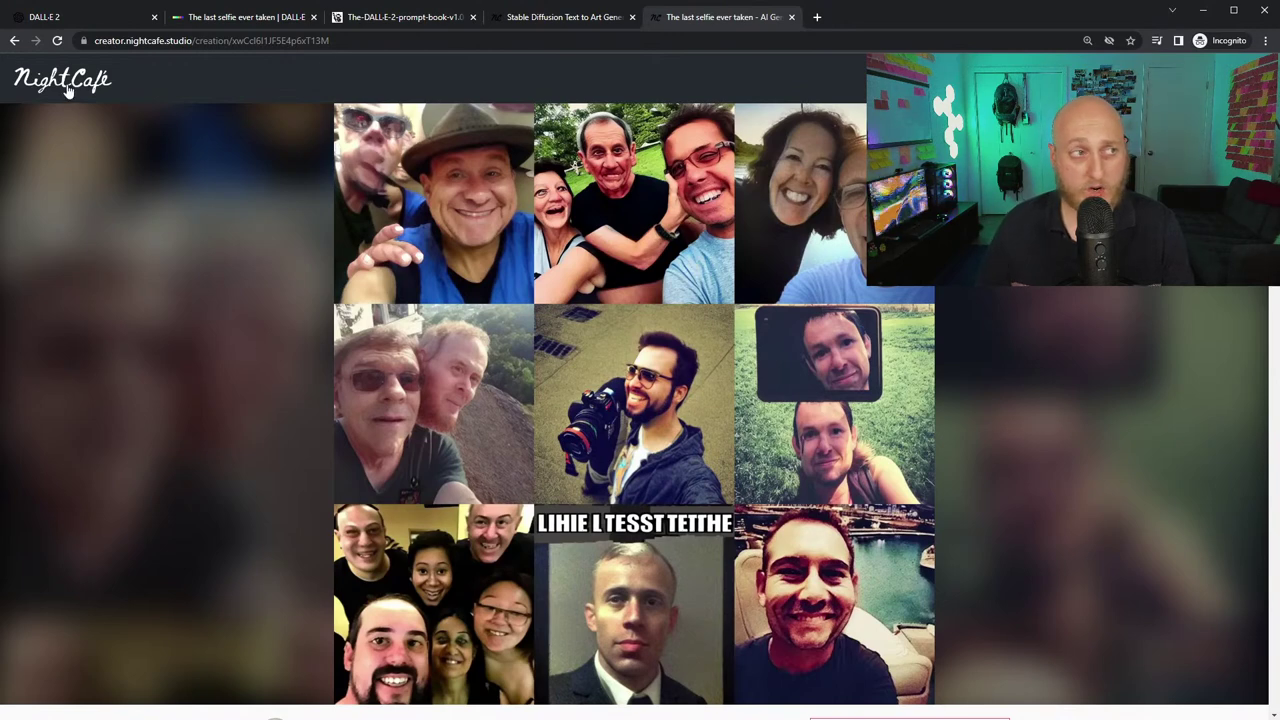
left_click(14, 42)
scroll(900, 314, "up", 4)
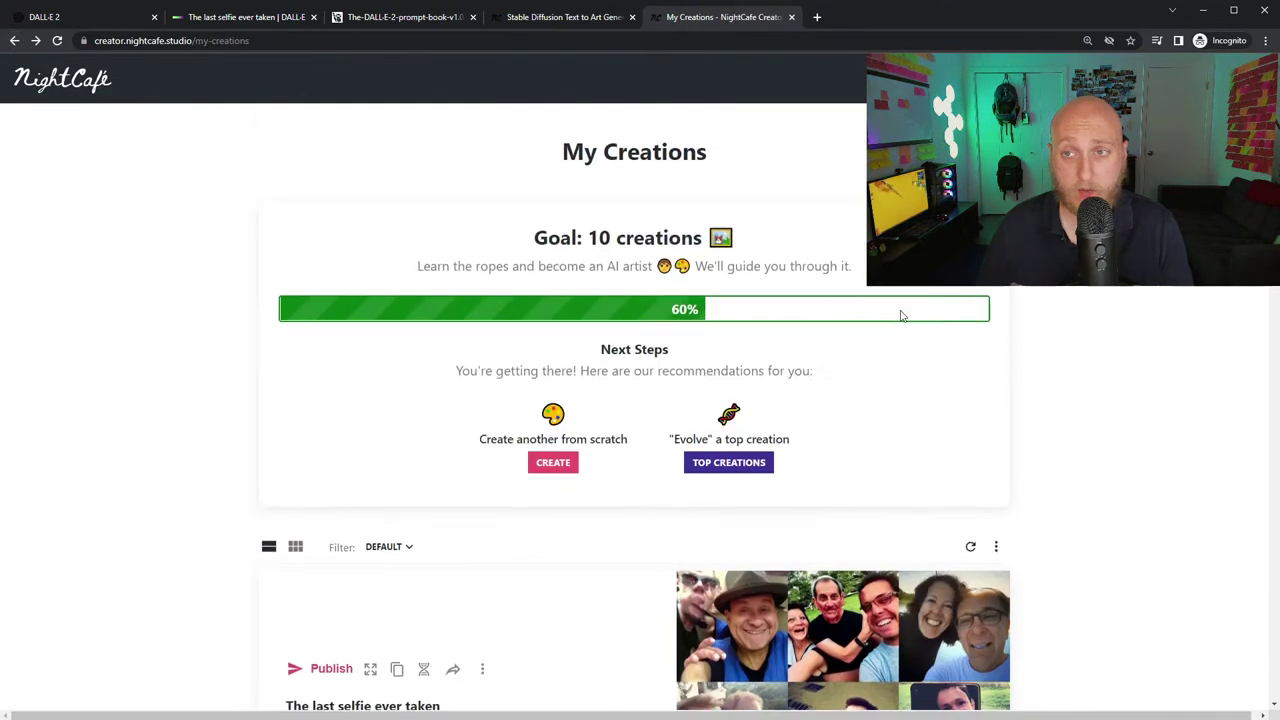
left_click(553, 466)
left_click(880, 385)
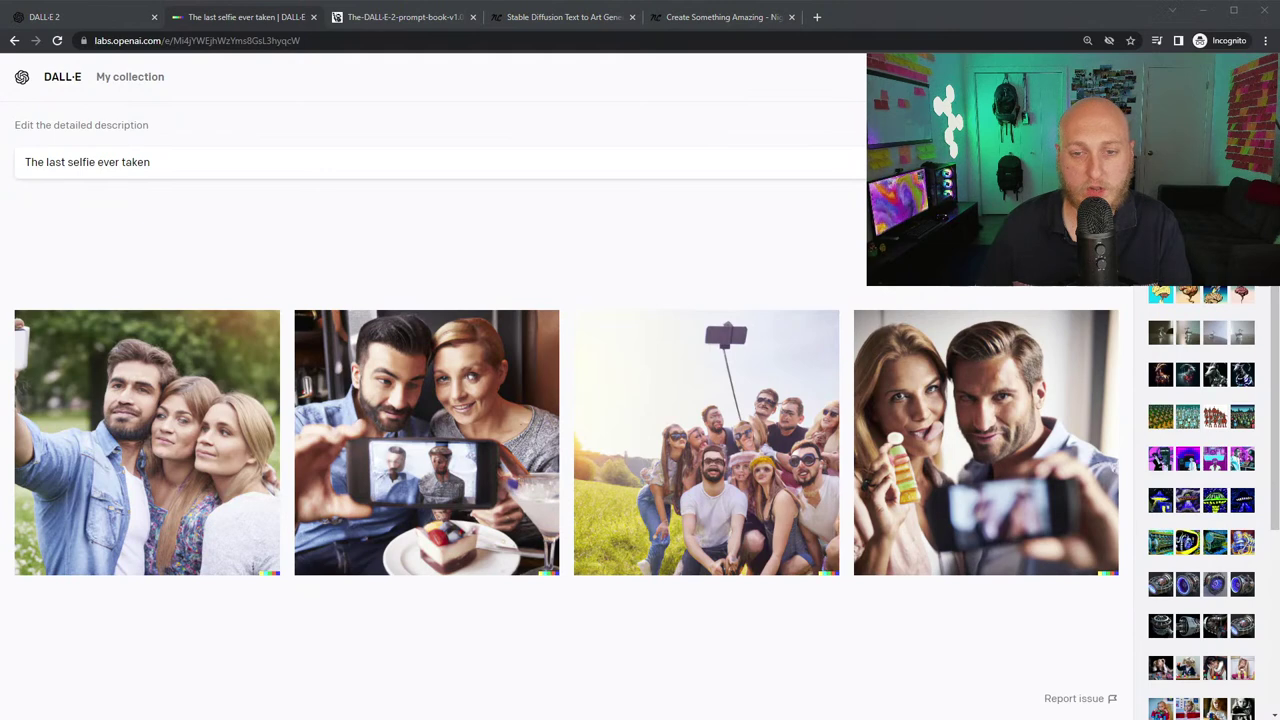
- Replace the DALL·E selfie prompt with "Tesla Cybercar", dropping the trial ending "in the desert", and select the prompt text
left_click(226, 169)
key("ctrl+a")
type("Tesla Cybercar in the desert")
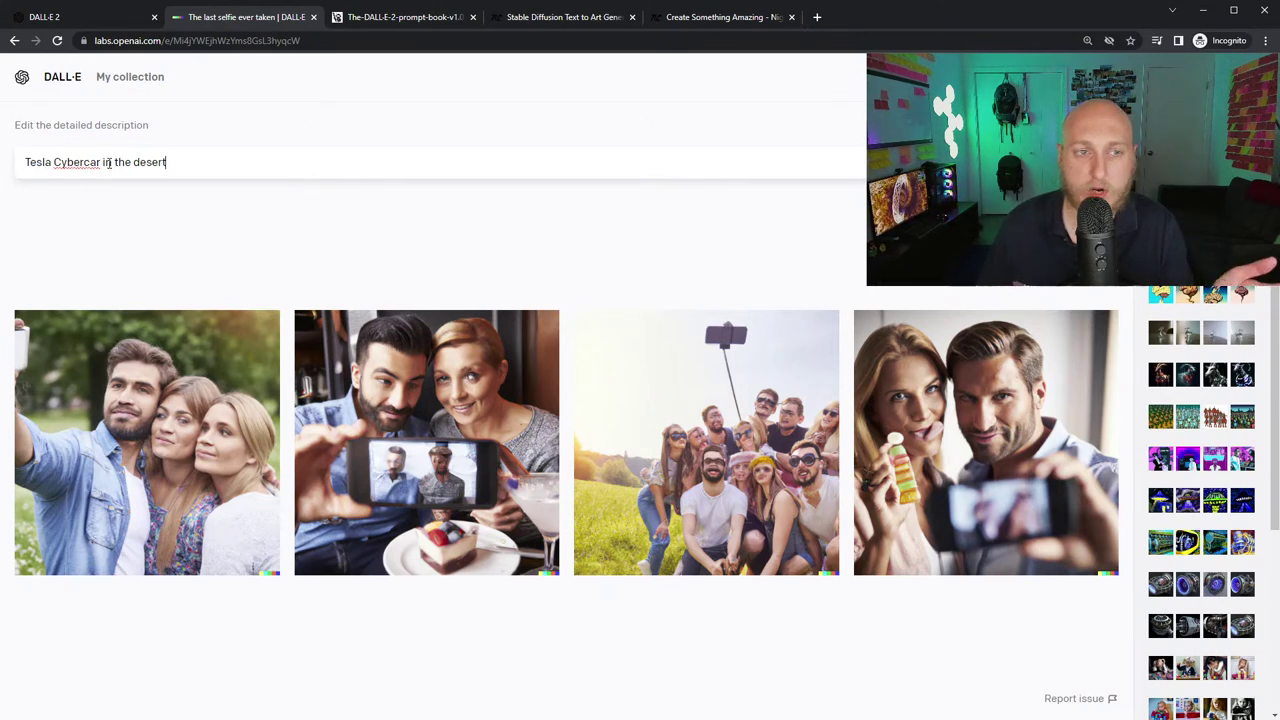
left_click_drag(100, 165, 168, 163)
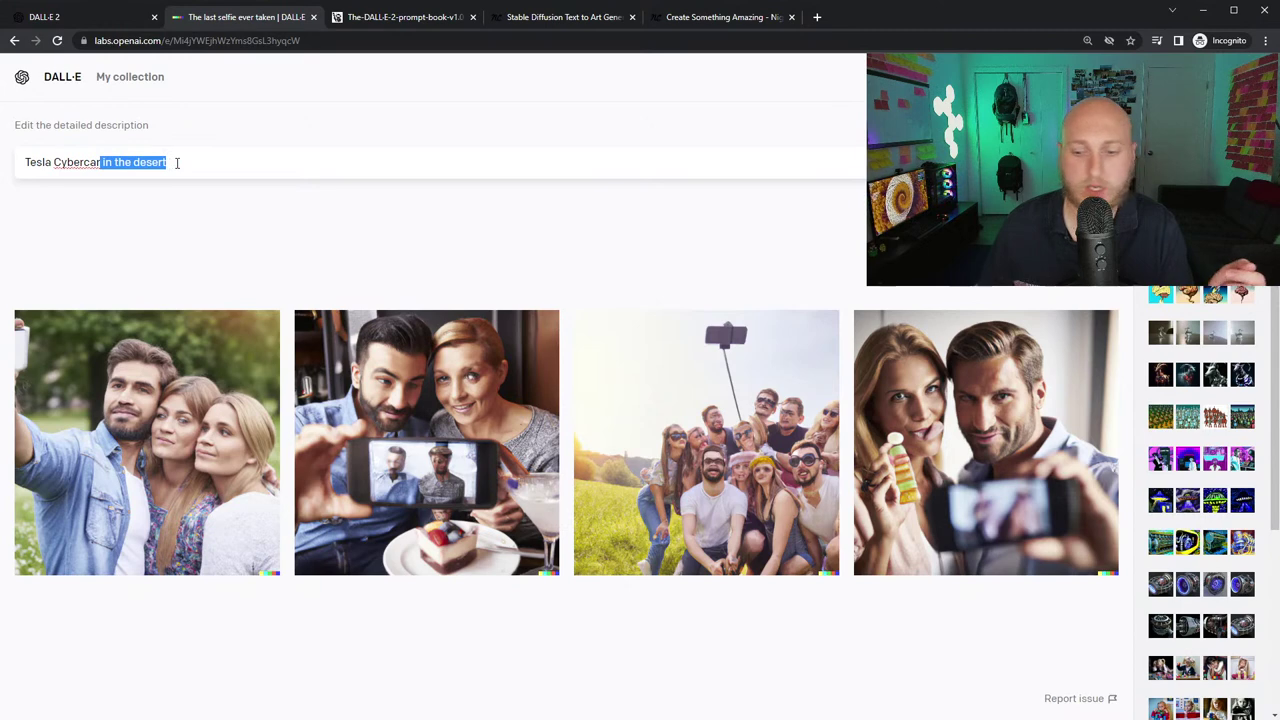
key("BackSpace")
key("ctrl+shift+Left")
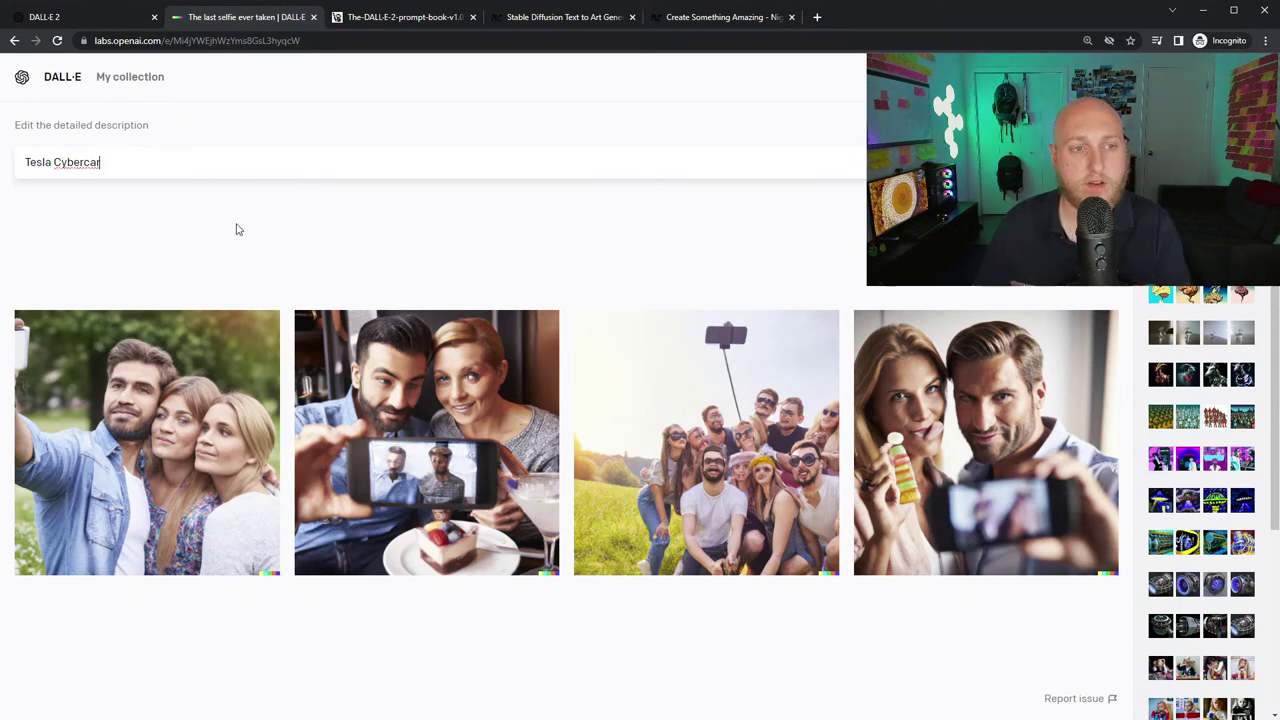
key("ctrl+shift+Left")
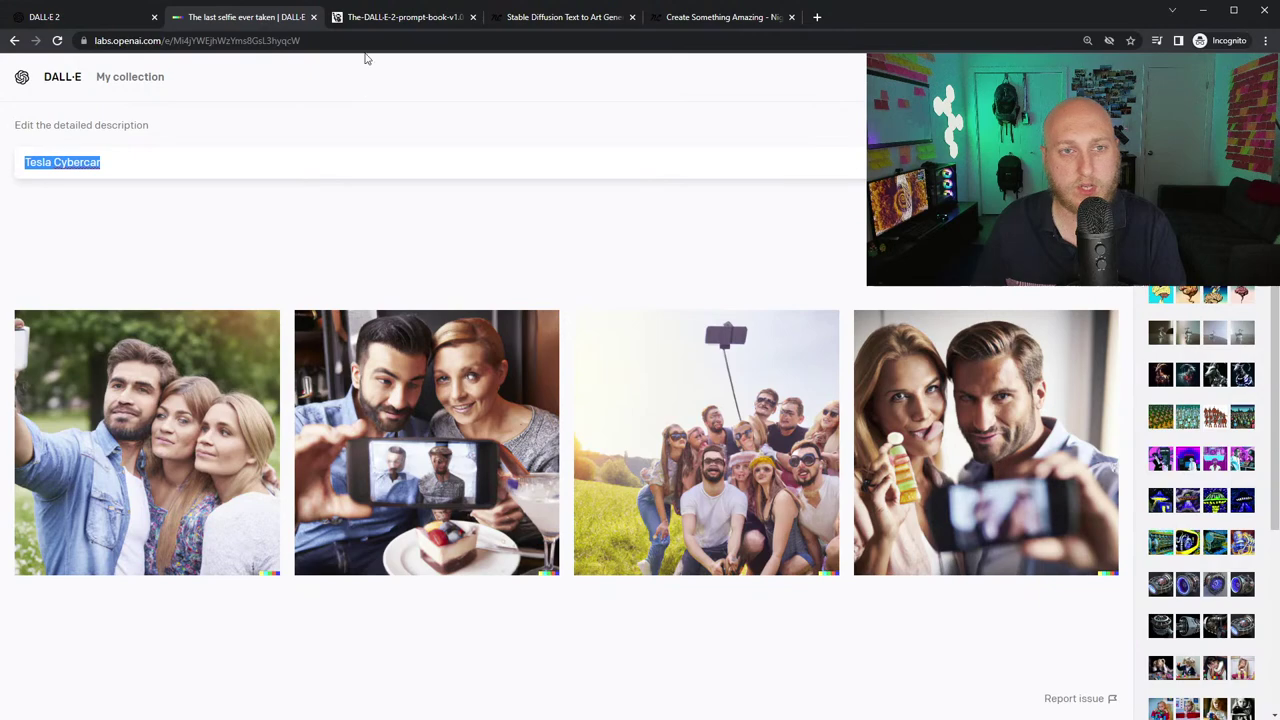
- Close the prompt book, Stable Diffusion landing page and DALL·E 2 homepage tabs, keeping only the DALL·E results and NightCafe creation form
left_click(383, 20)
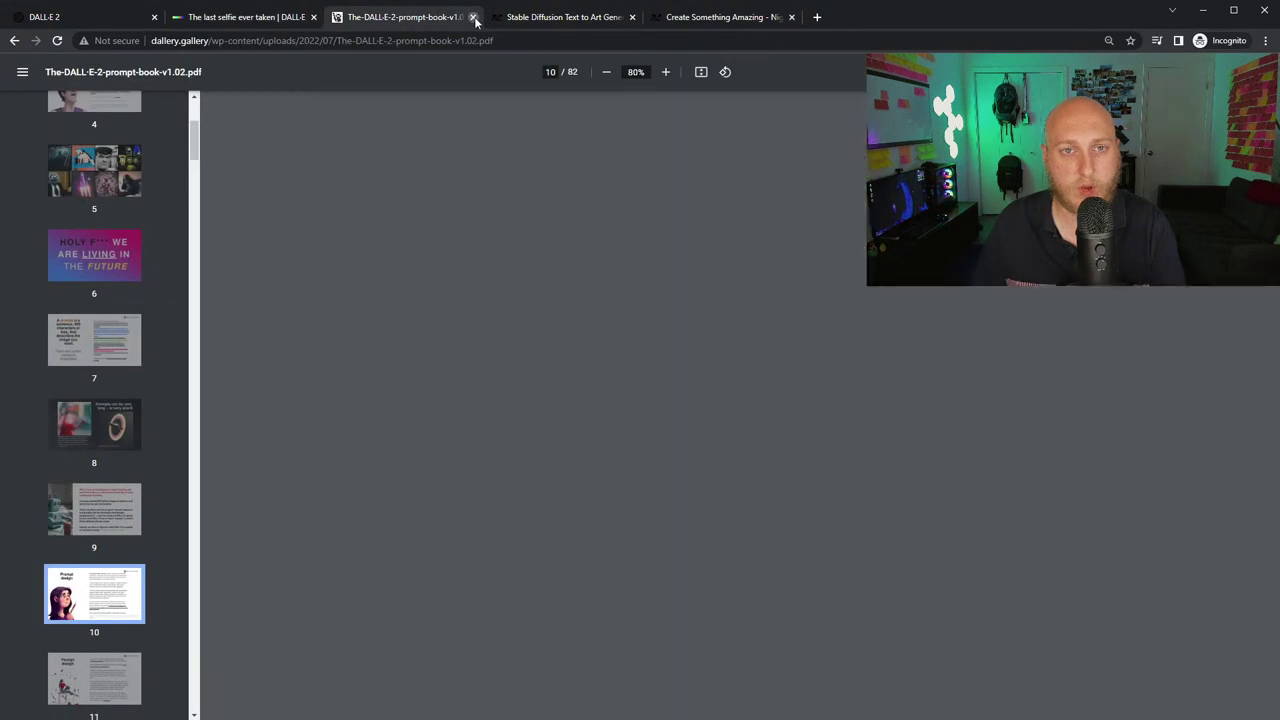
left_click(474, 18)
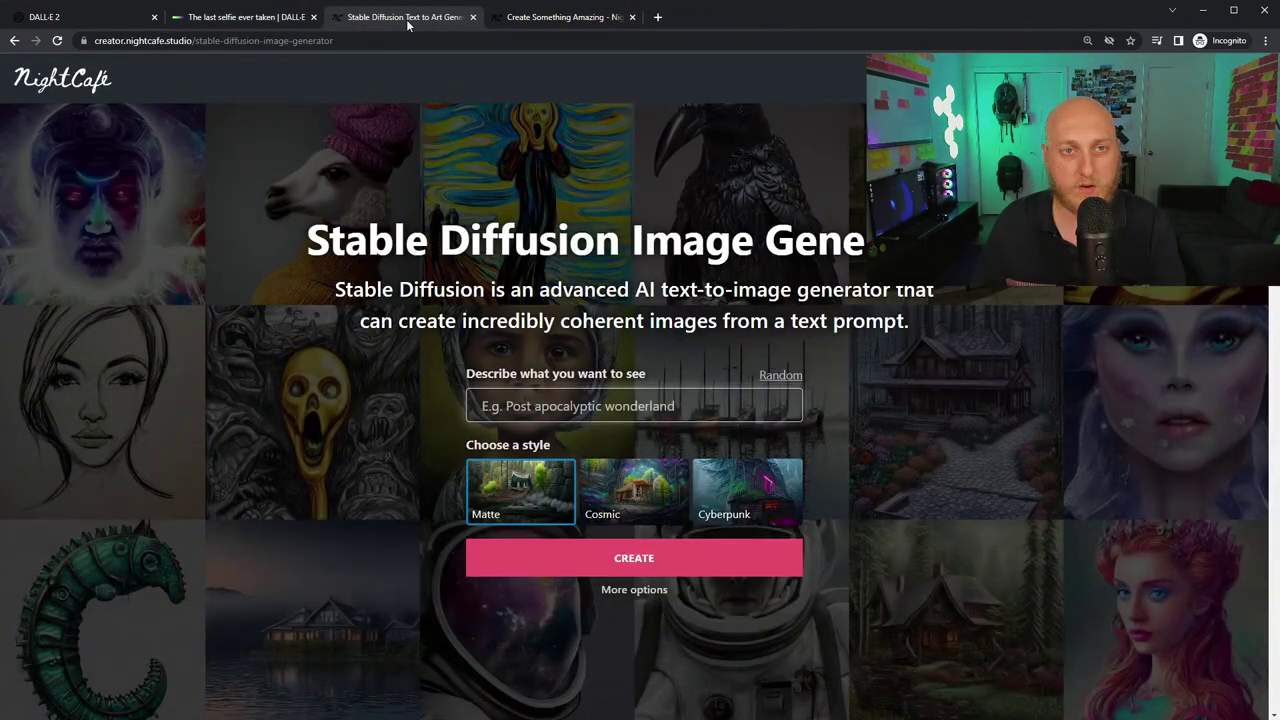
left_click(474, 18)
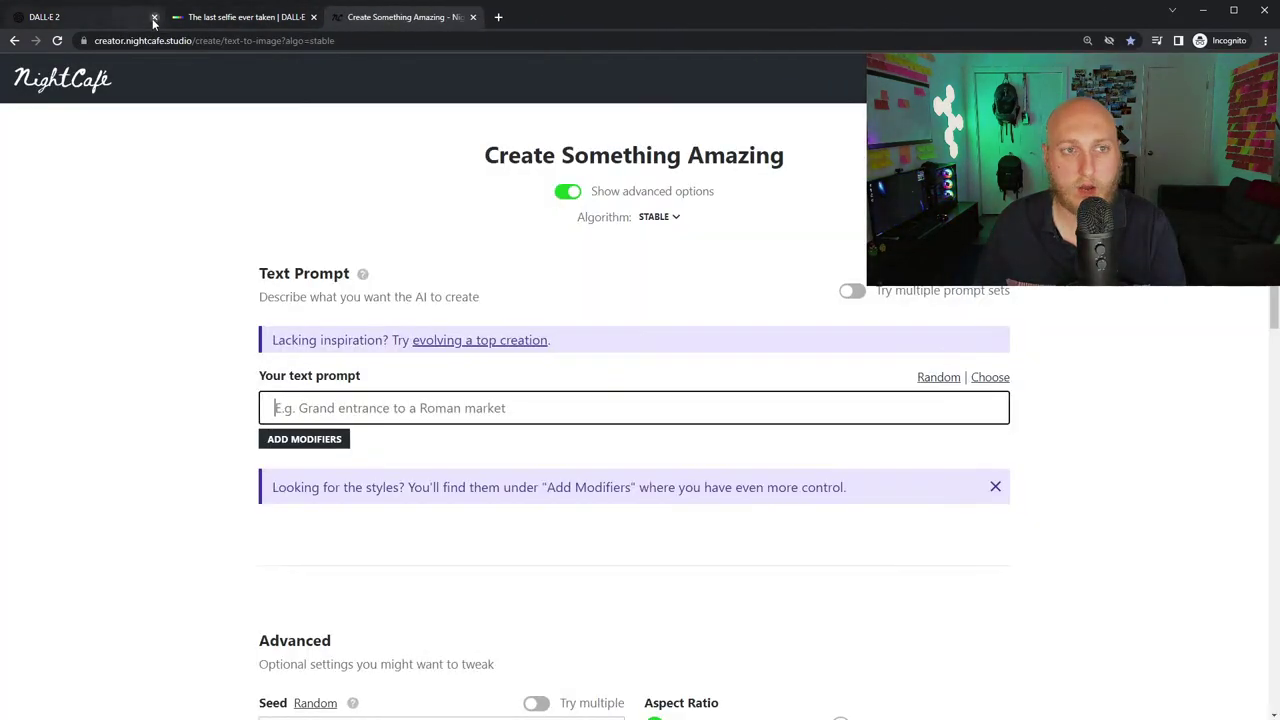
left_click(154, 17)
left_click(140, 18)
left_click(233, 22)
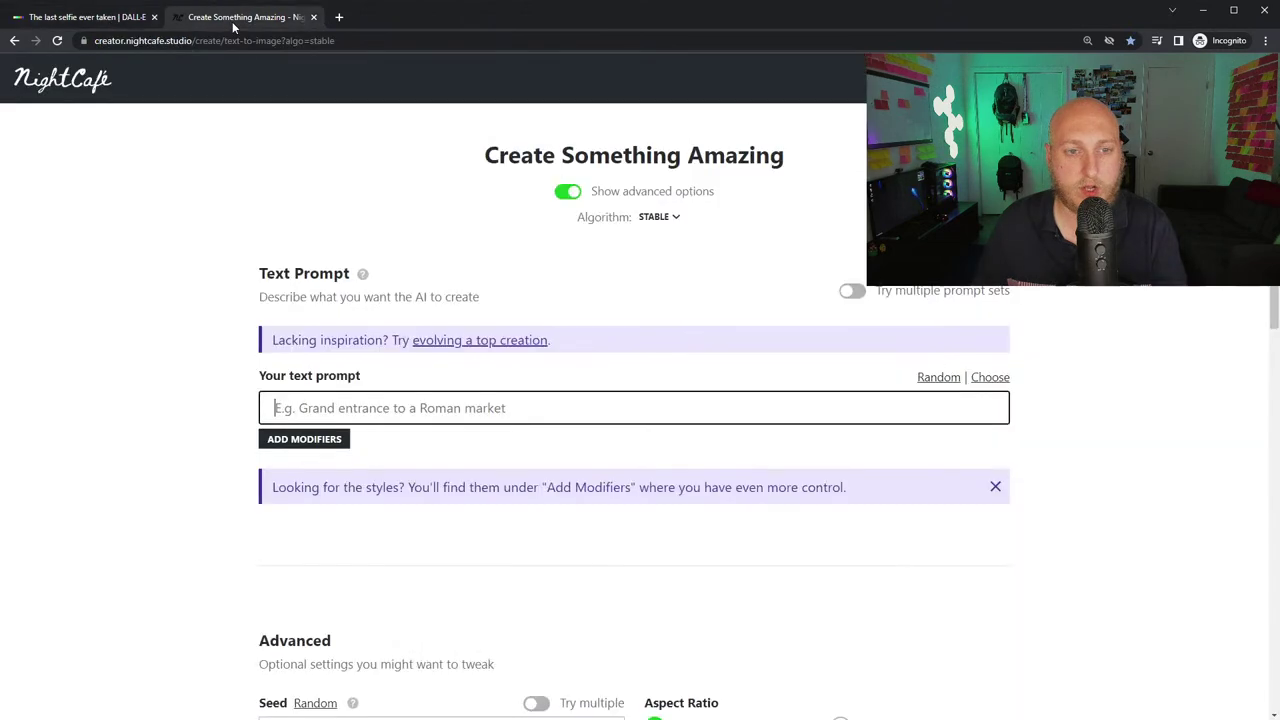
left_click(118, 18)
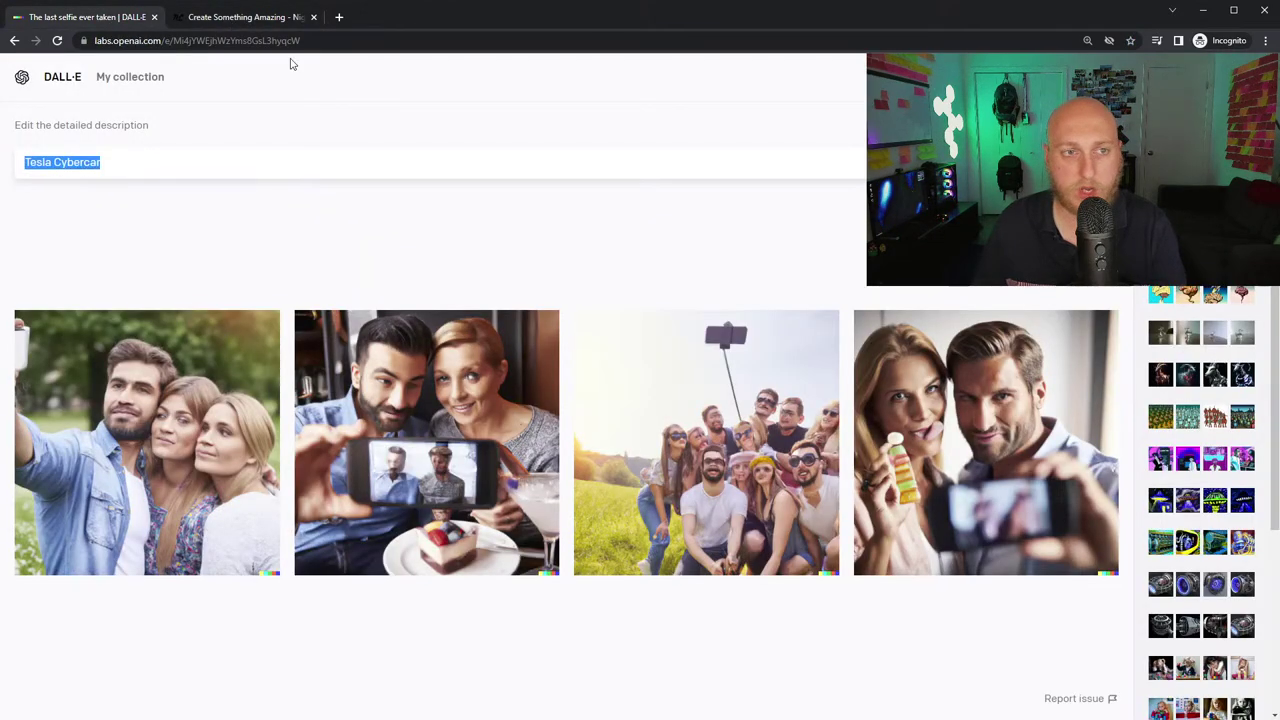
- Enter "Tesla Cybercar" as the text prompt in NightCafe's Stable creation form
left_click(249, 17)
left_click(413, 406)
type("Tesla Cybercar")
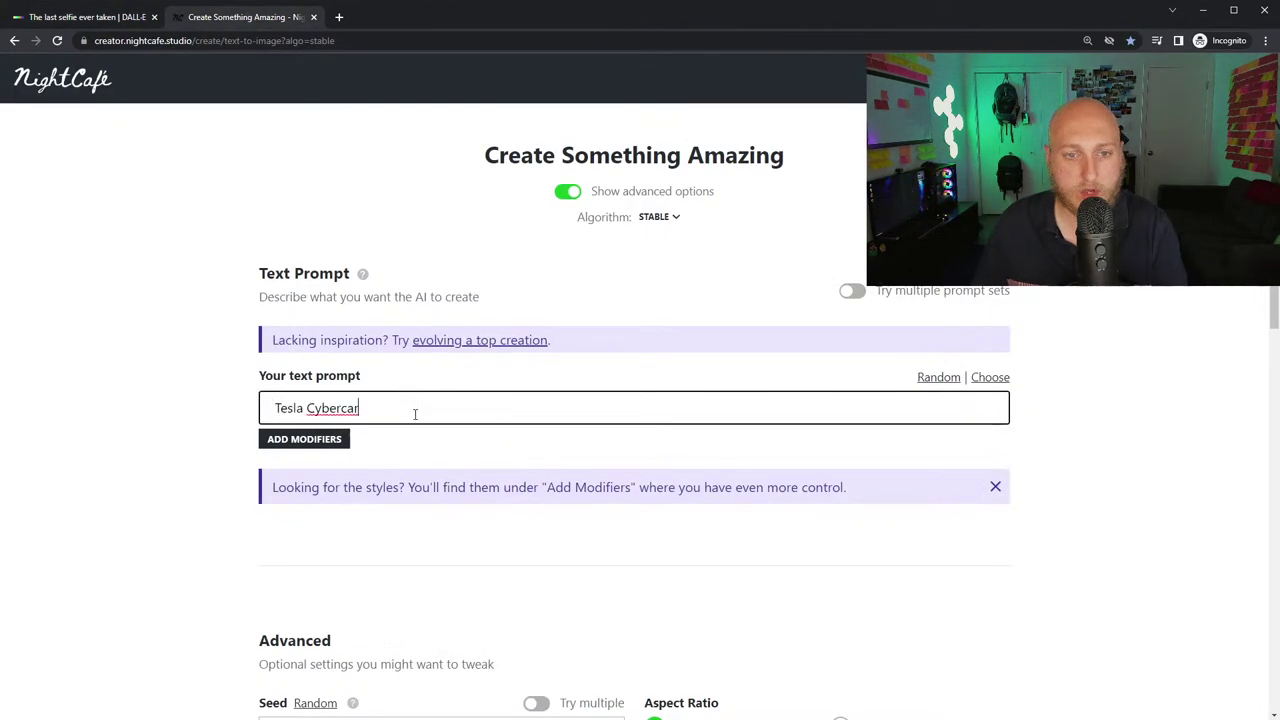
- Set the Tesla Cybercar creation to 4 images with a slightly lower prompt weight and start generating it
scroll(921, 448, "down", 1)
scroll(921, 448, "down", 5)
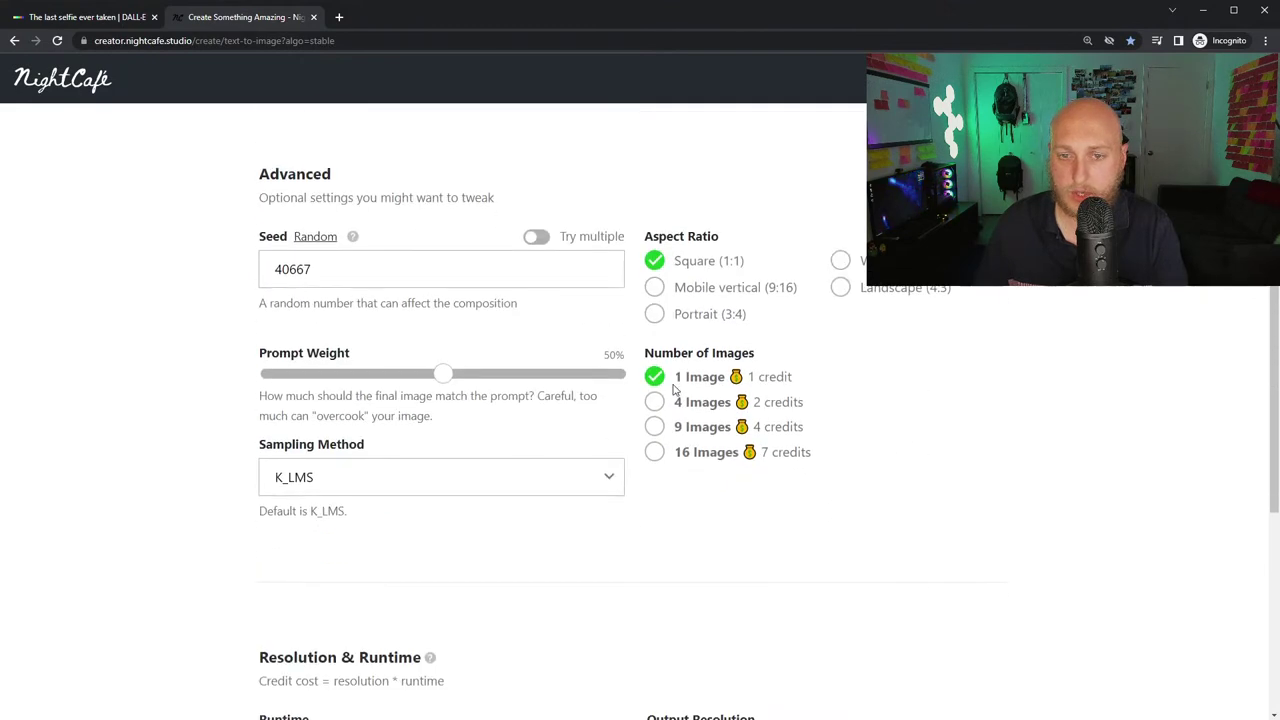
left_click(655, 402)
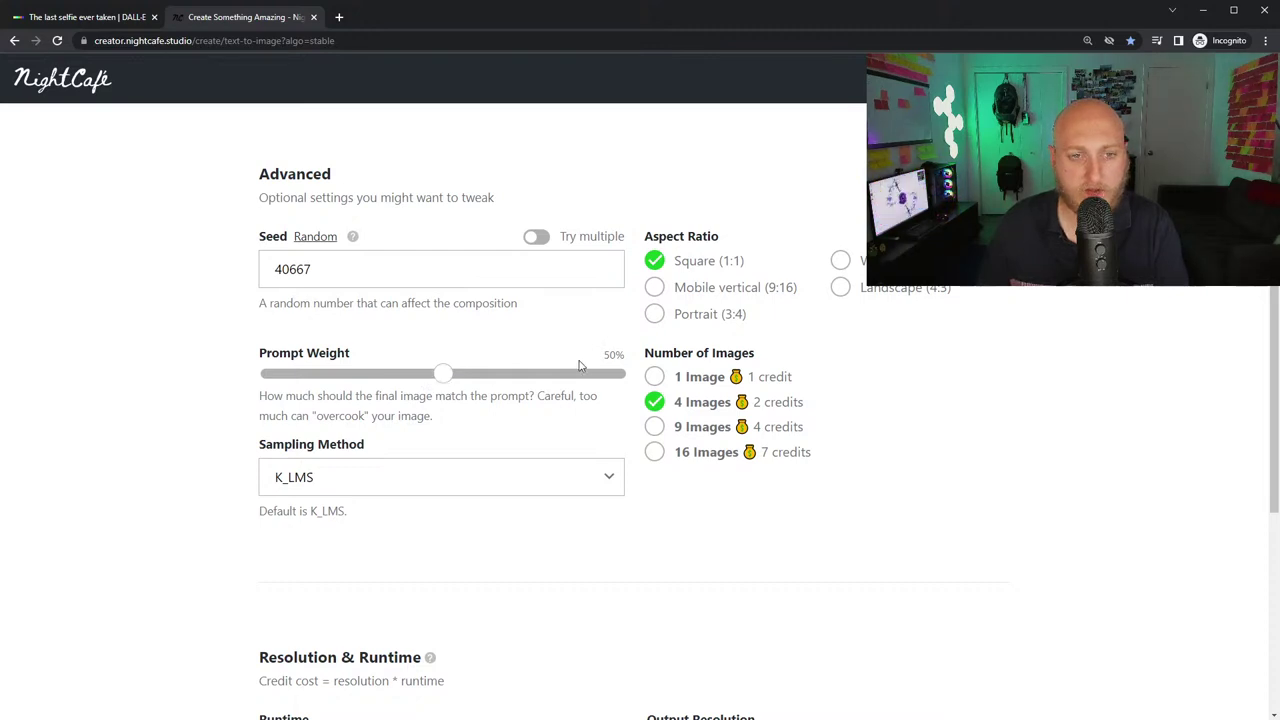
left_click_drag(440, 378, 409, 376)
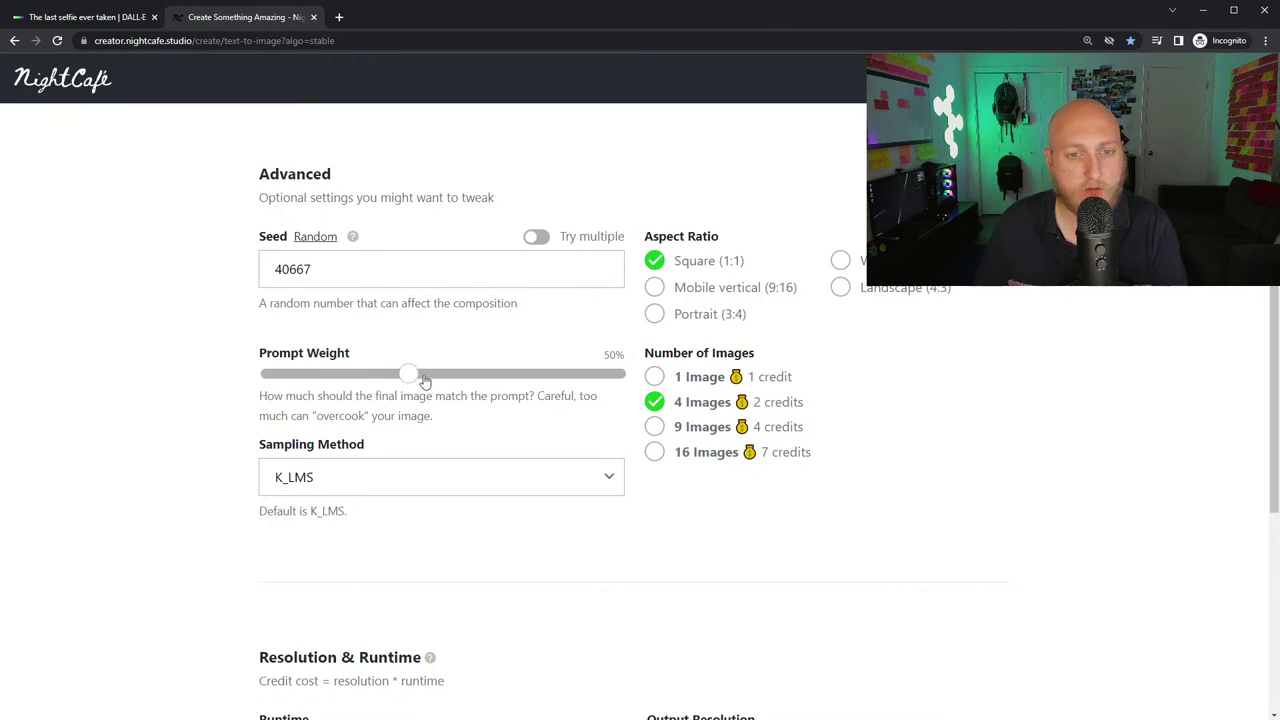
scroll(505, 415, "down", 5)
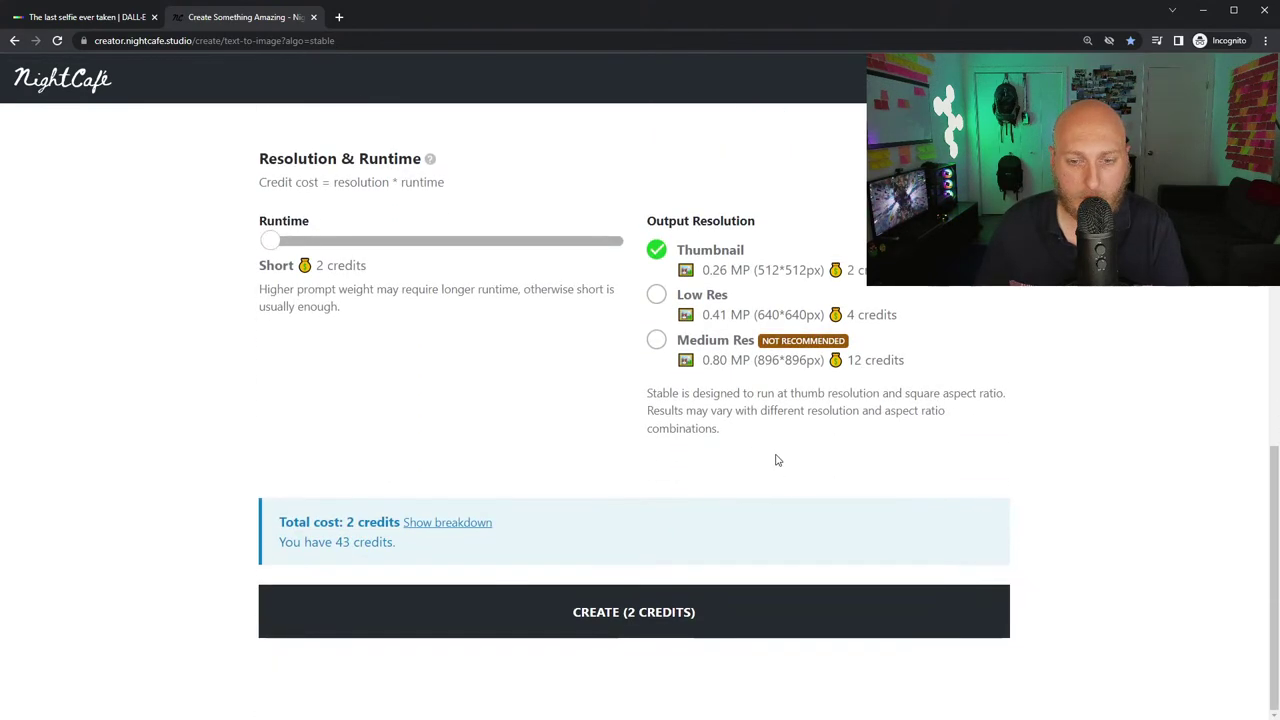
left_click(426, 614)
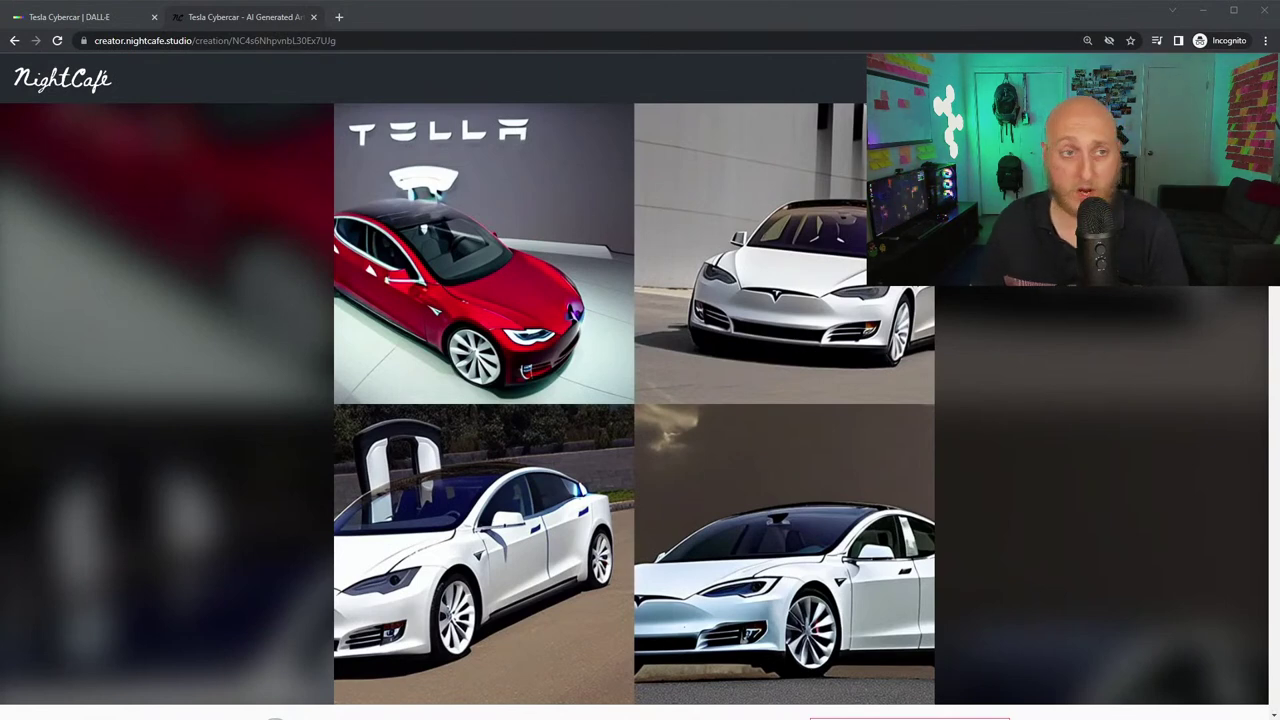
- Leave the finished Tesla Cybercar creation and enter "Surveillance footage of Jesus leaving his tomb" in a new Stable creation form
left_click(14, 40)
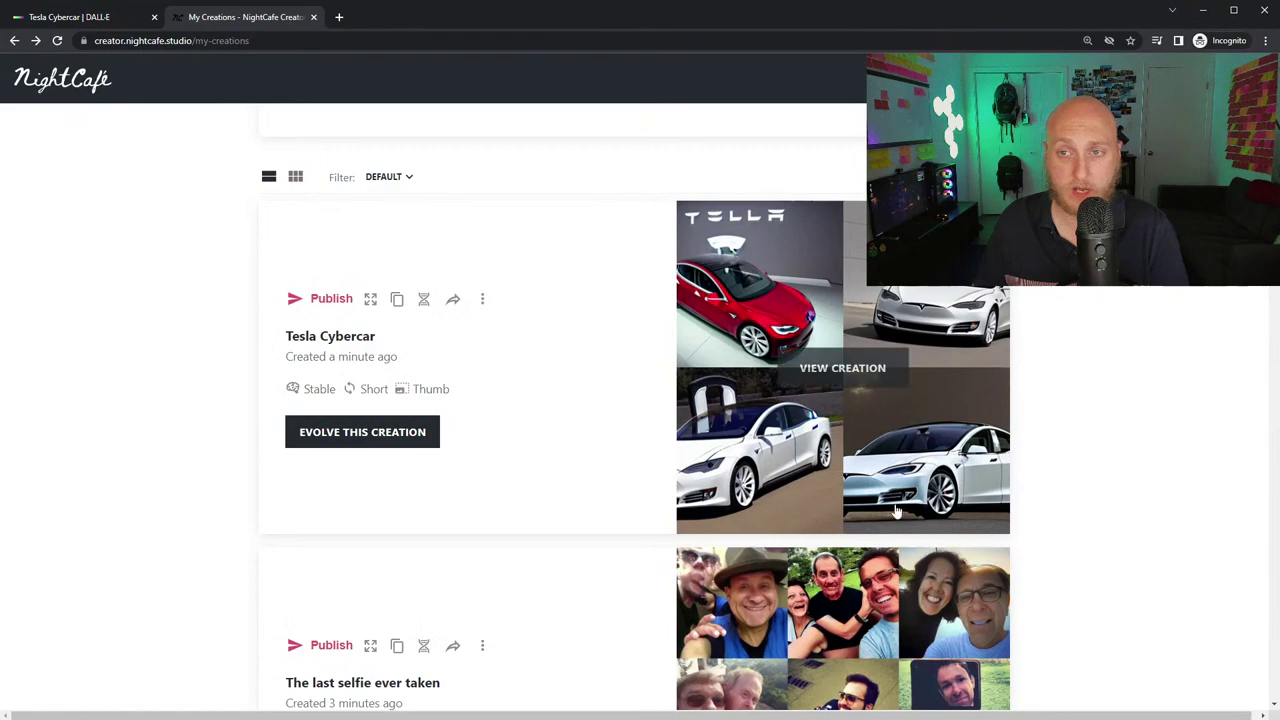
scroll(880, 583, "up", 4)
key("alt+Right")
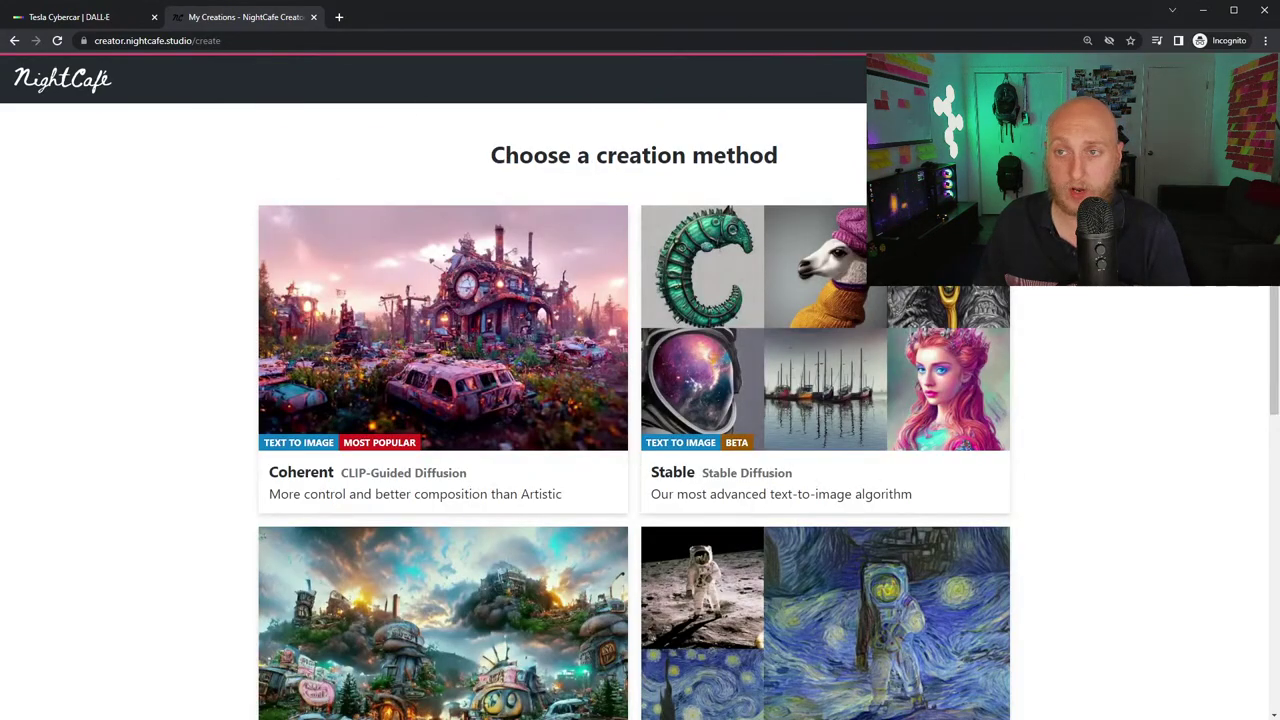
left_click(855, 388)
type("Surveillance footage of Jesus leaving his tomb")
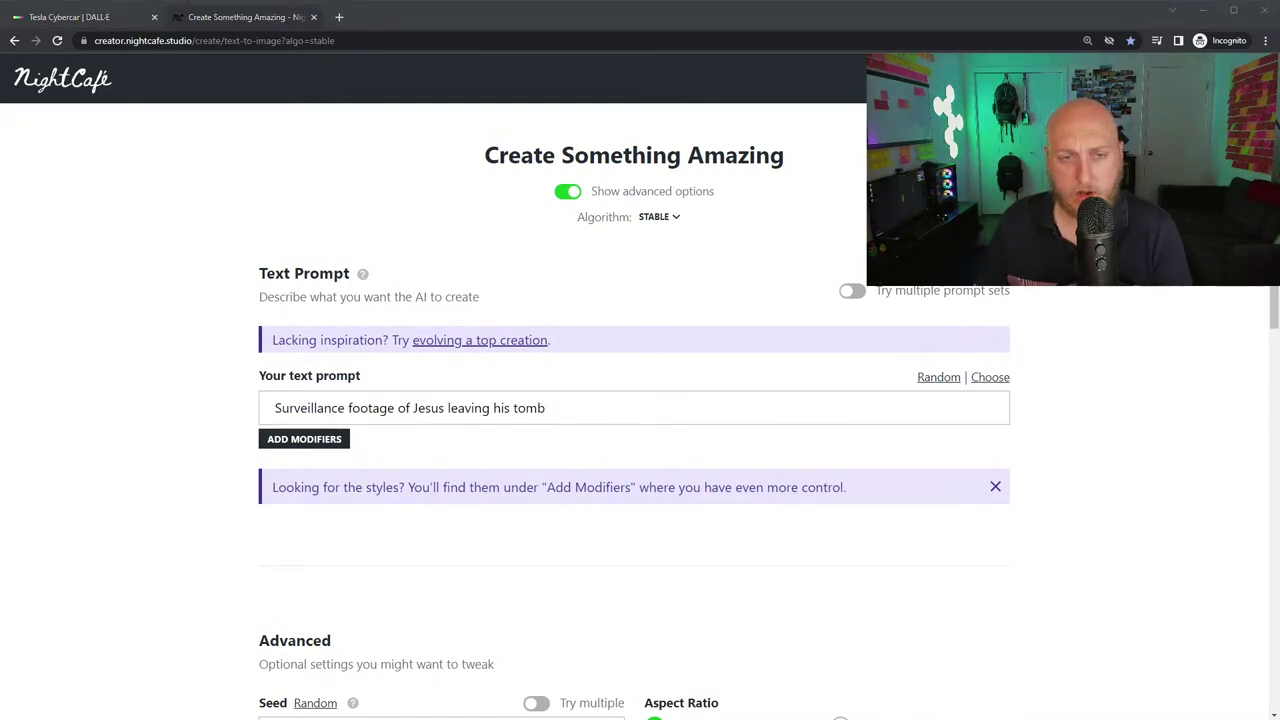
left_click(152, 430)
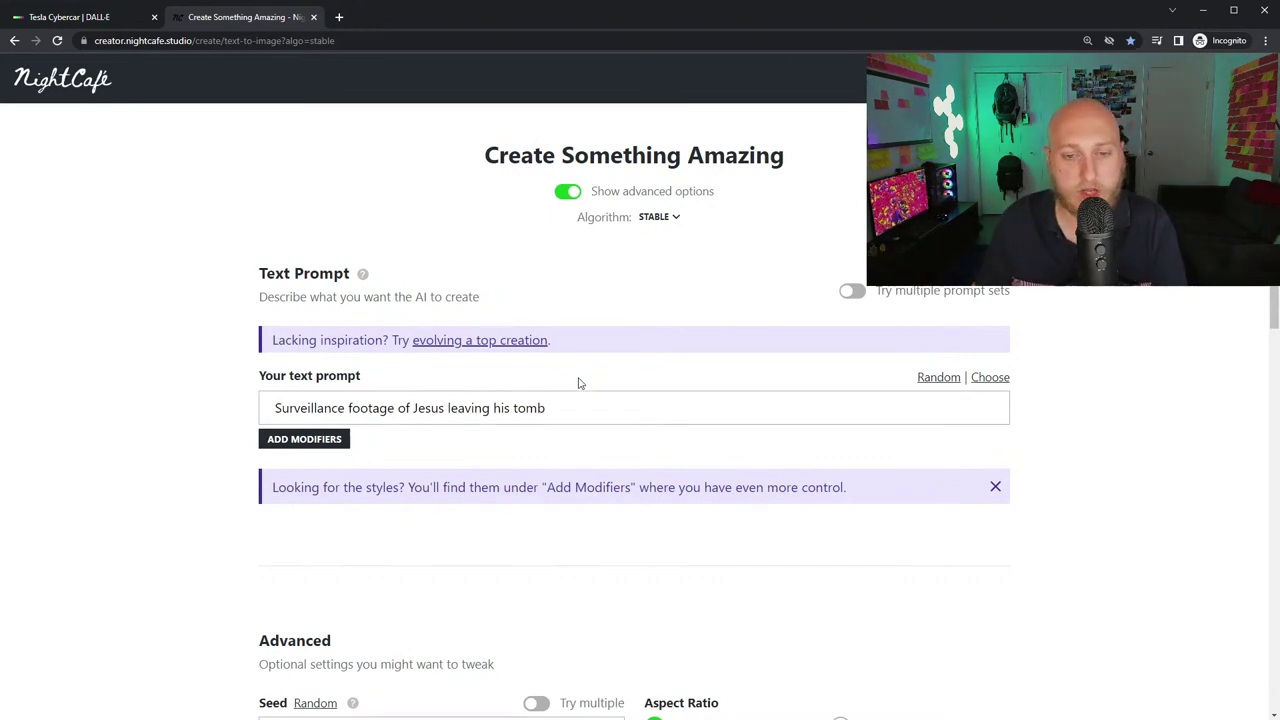
- Choose 4 images for the Jesus surveillance footage prompt and start the NightCafe creation
scroll(590, 400, "down", 5)
left_click(655, 403)
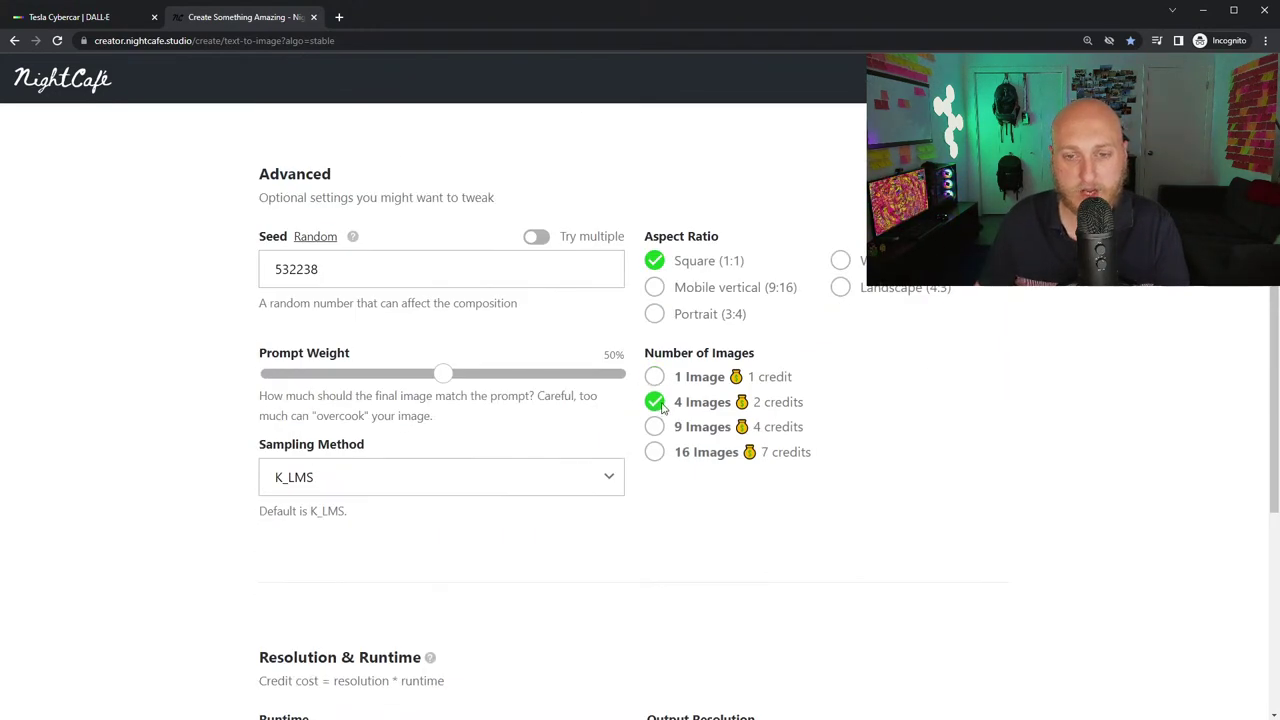
scroll(670, 497, "down", 5)
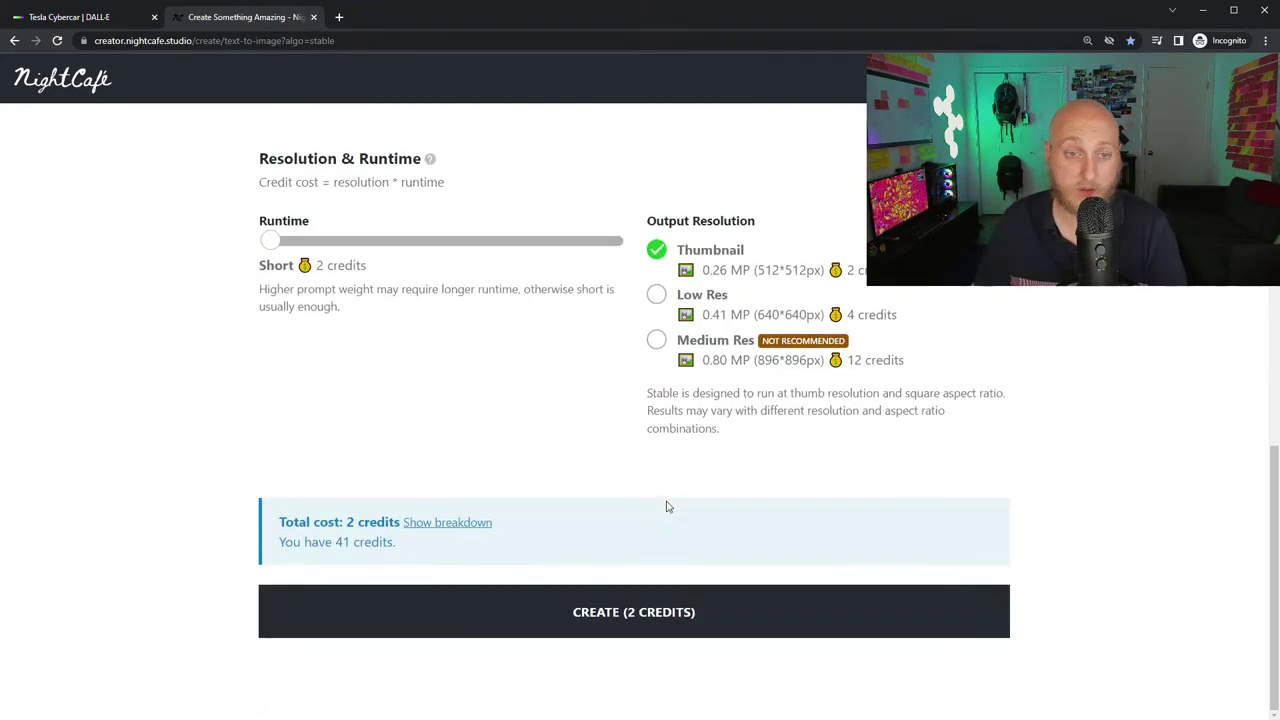
left_click(533, 628)
- Switch to DALL·E, replace its prompt with "Surveillance footage of Jesus leaving his tomb" and generate the images
left_click(80, 17)
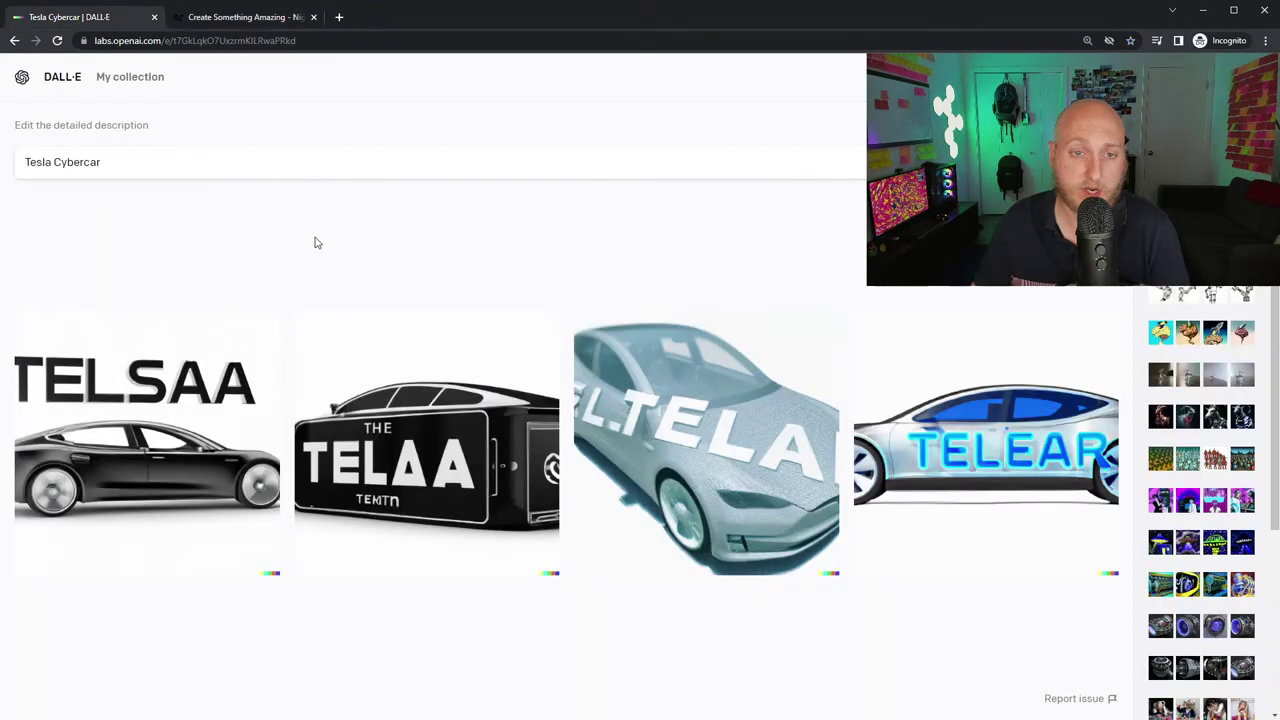
triple_click(251, 150)
type("Surveillance footage of Jesus leaving his tomb")
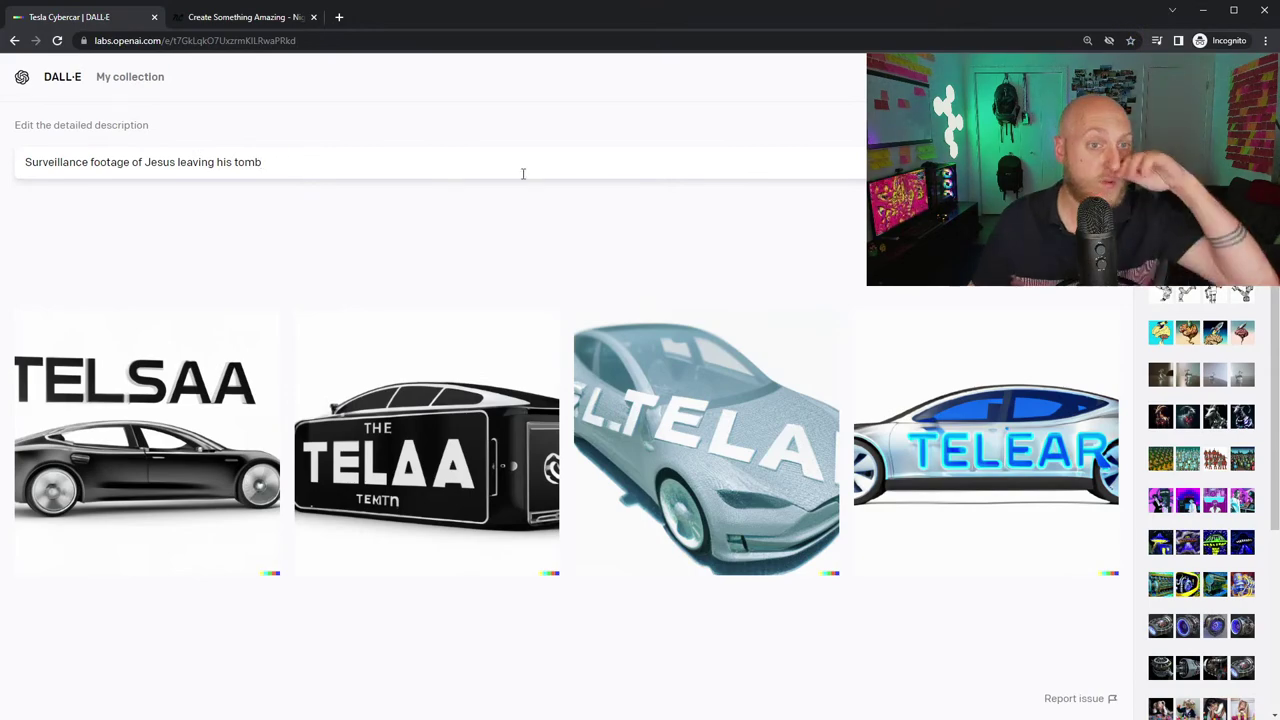
key("Return")
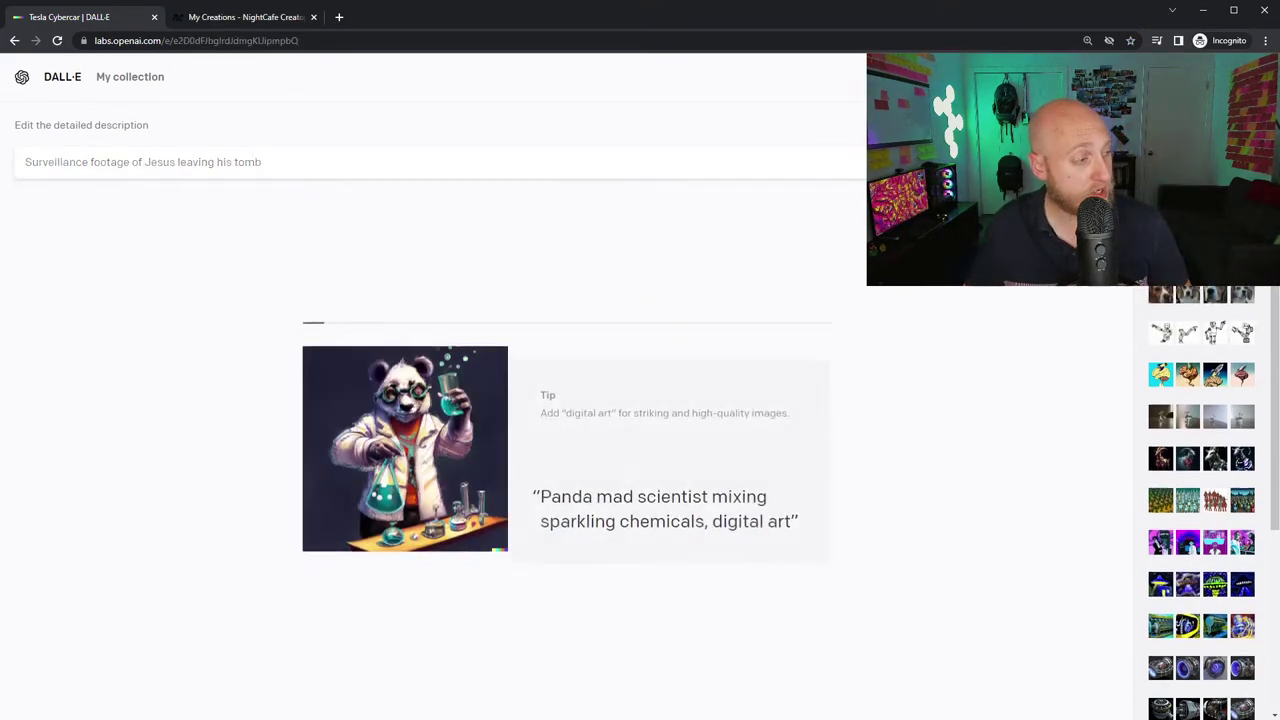
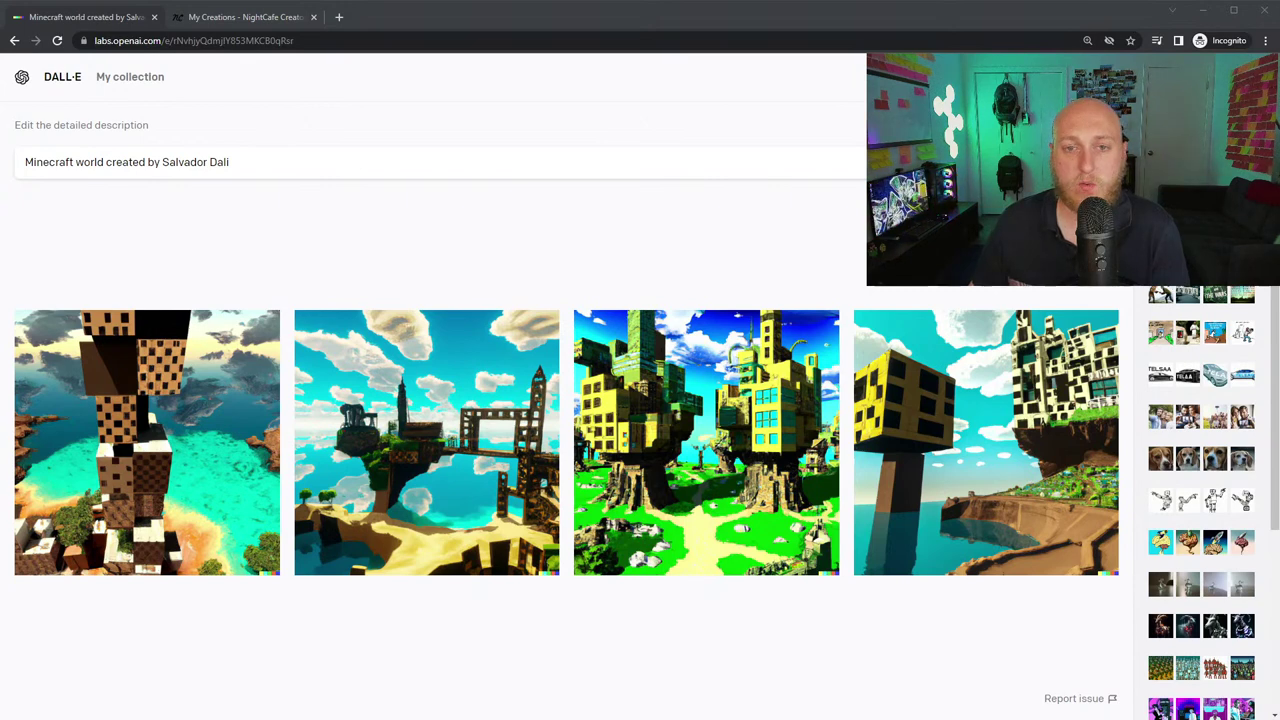
- Replace the DALL·E Minecraft prompt with "Chicken little watching the sky falling" and generate the images
left_click(297, 160)
key("ctrl+a")
type("Chicken little watching the sky falling")
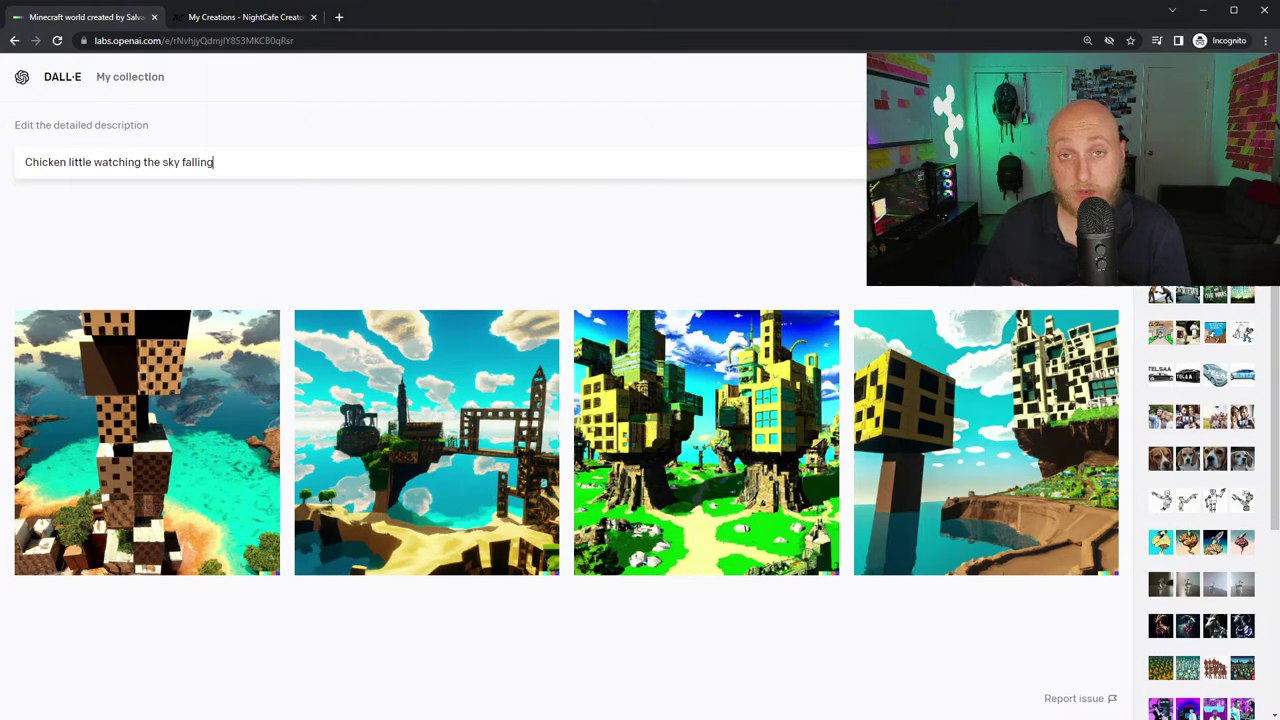
key("Return")
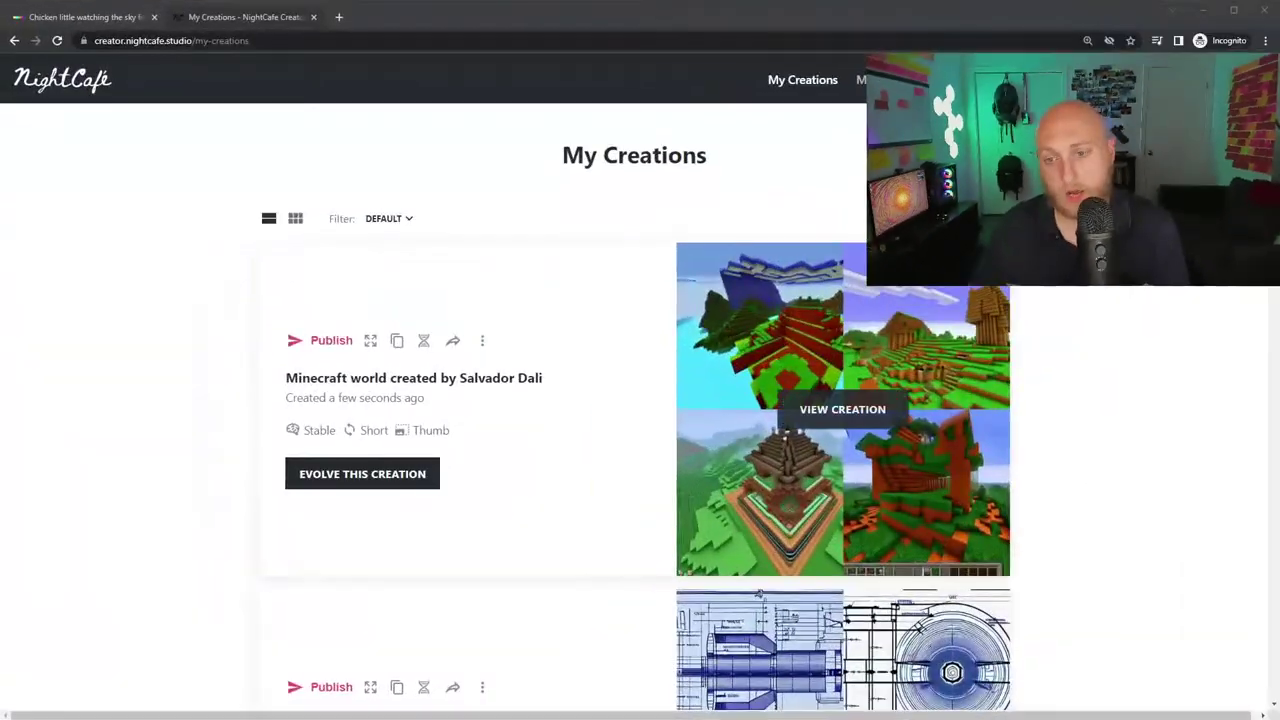
- View NightCafe's Minecraft world creation at full size and open a new creation form with the Stable algorithm
left_click(789, 352)
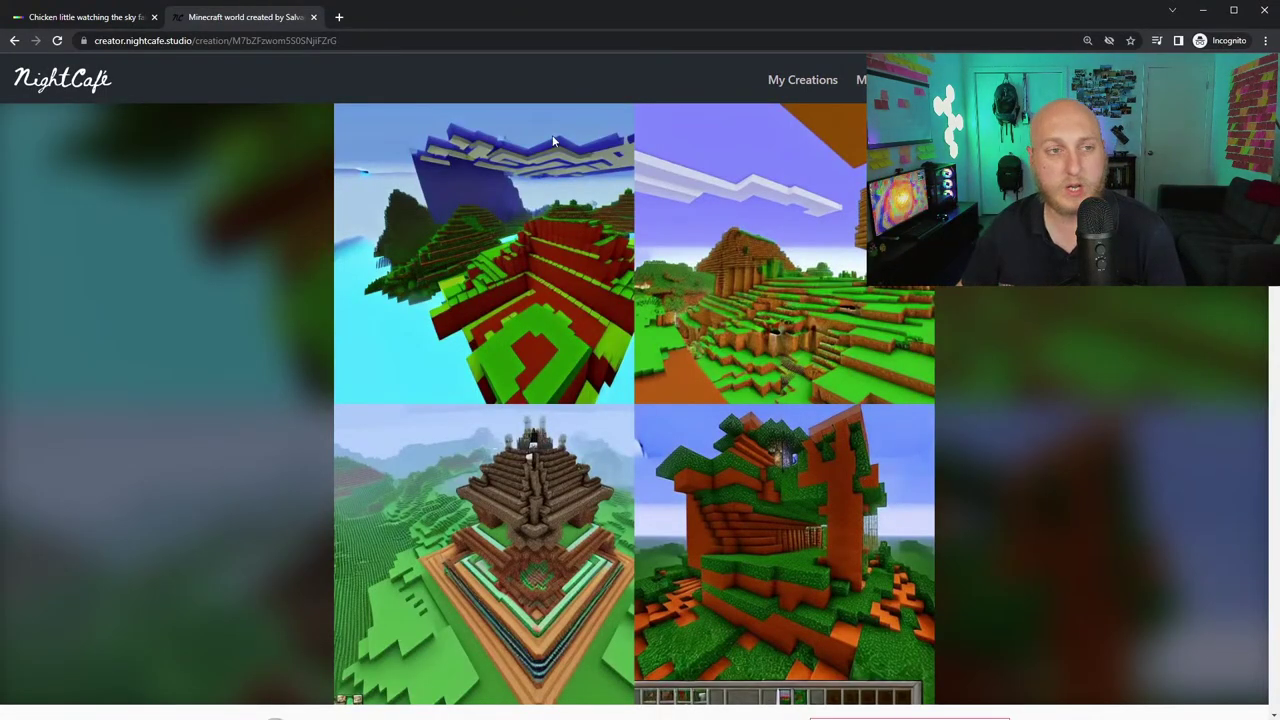
left_click(14, 40)
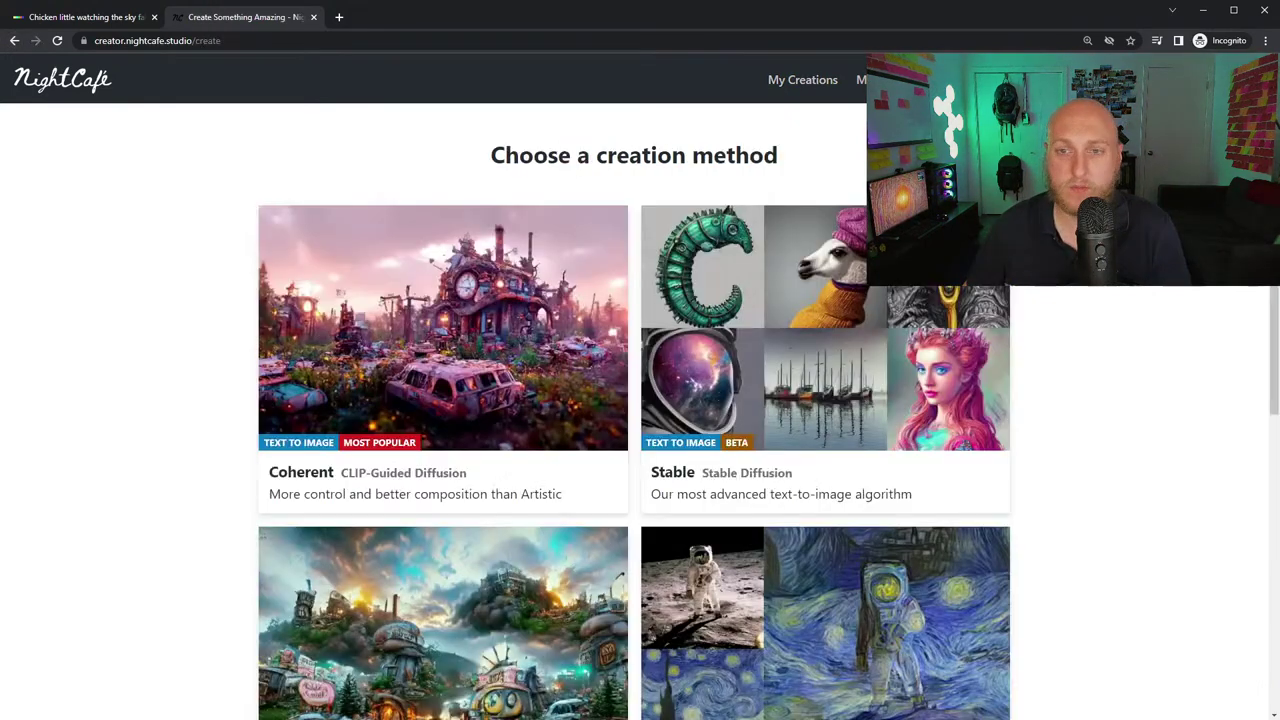
left_click(830, 316)
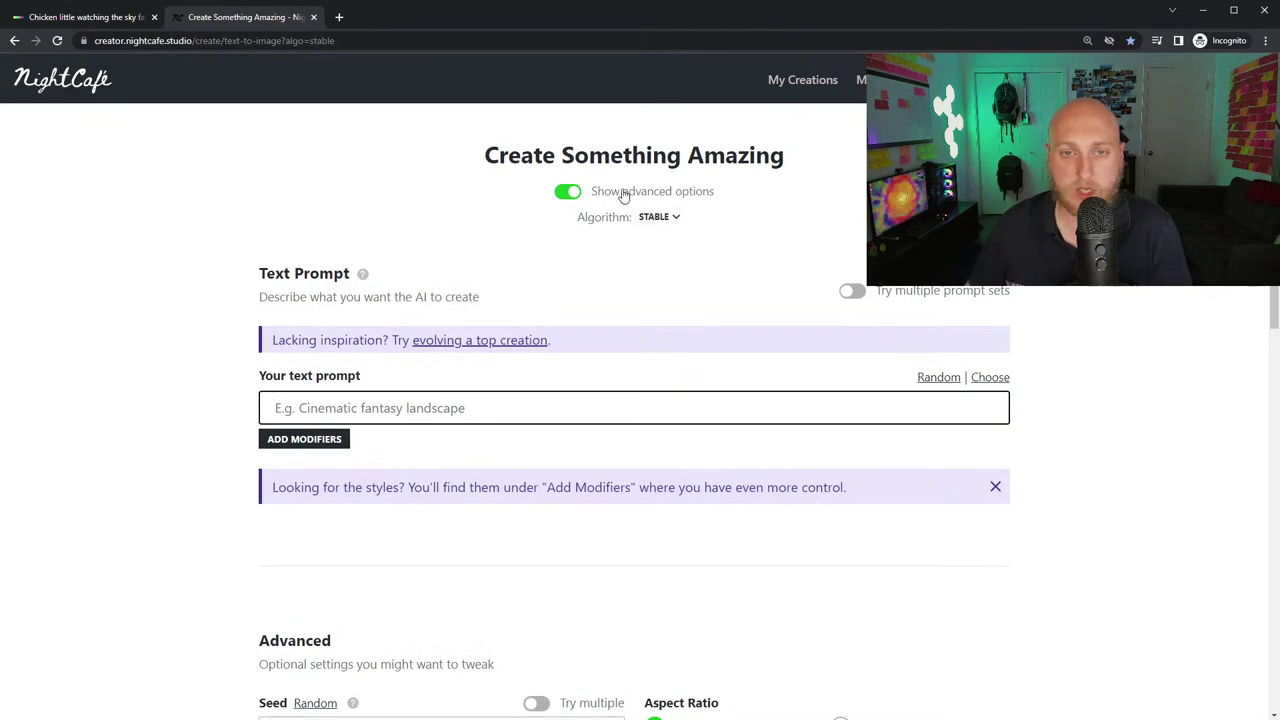
- Try the Synthwave keyword preset on the empty prompt, clear the text it adds and close the keyword modifiers
left_click(295, 444)
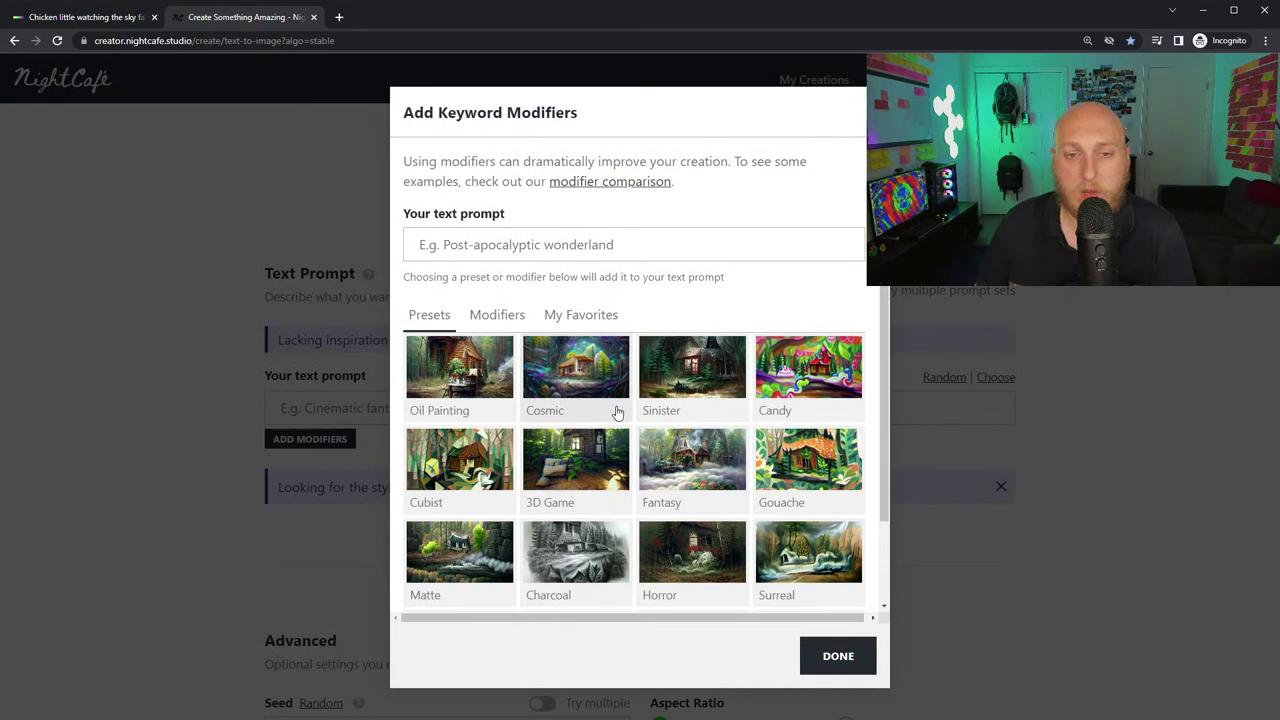
scroll(617, 413, "down", 1)
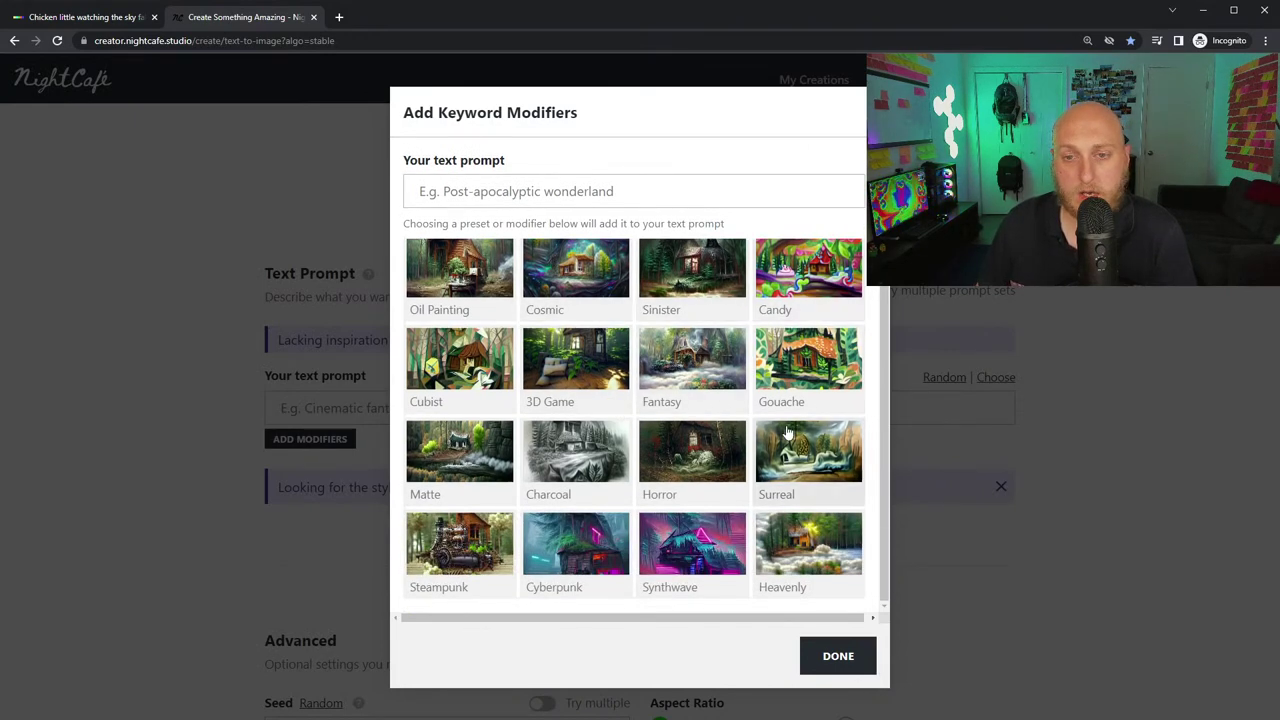
left_click(678, 566)
left_click_drag(591, 193, 424, 197)
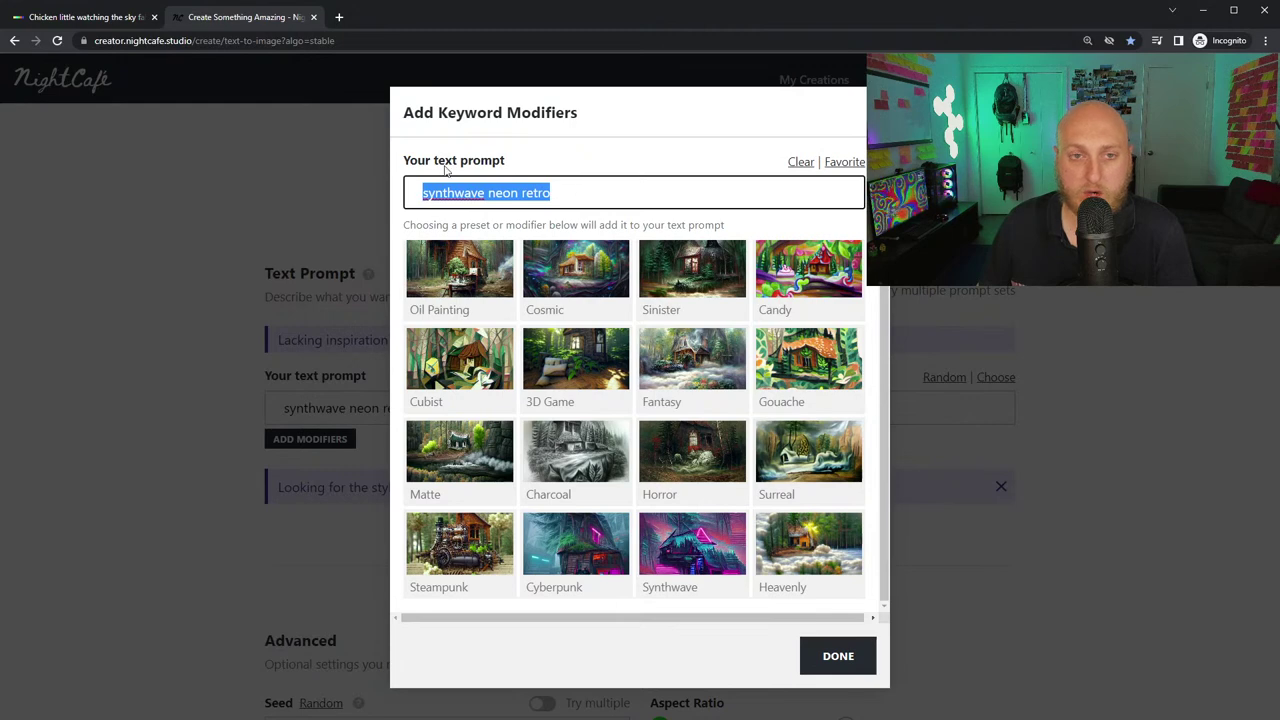
left_click(486, 193)
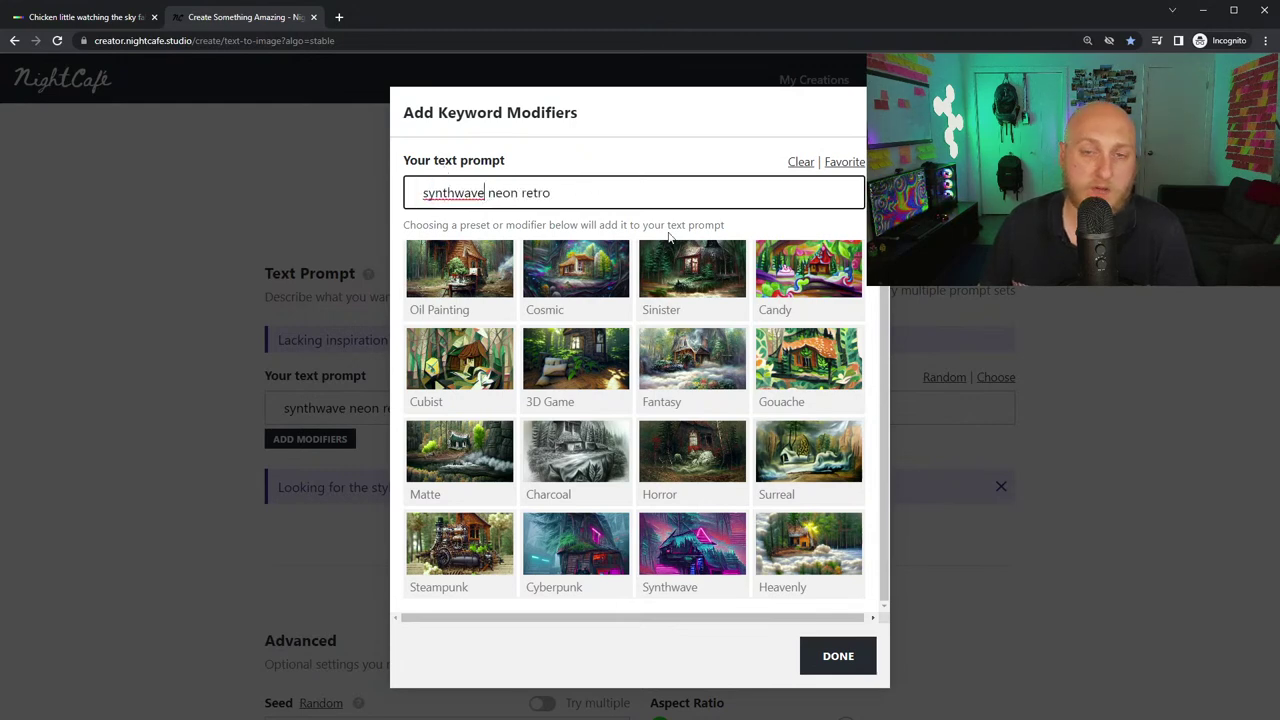
left_click_drag(562, 194, 388, 196)
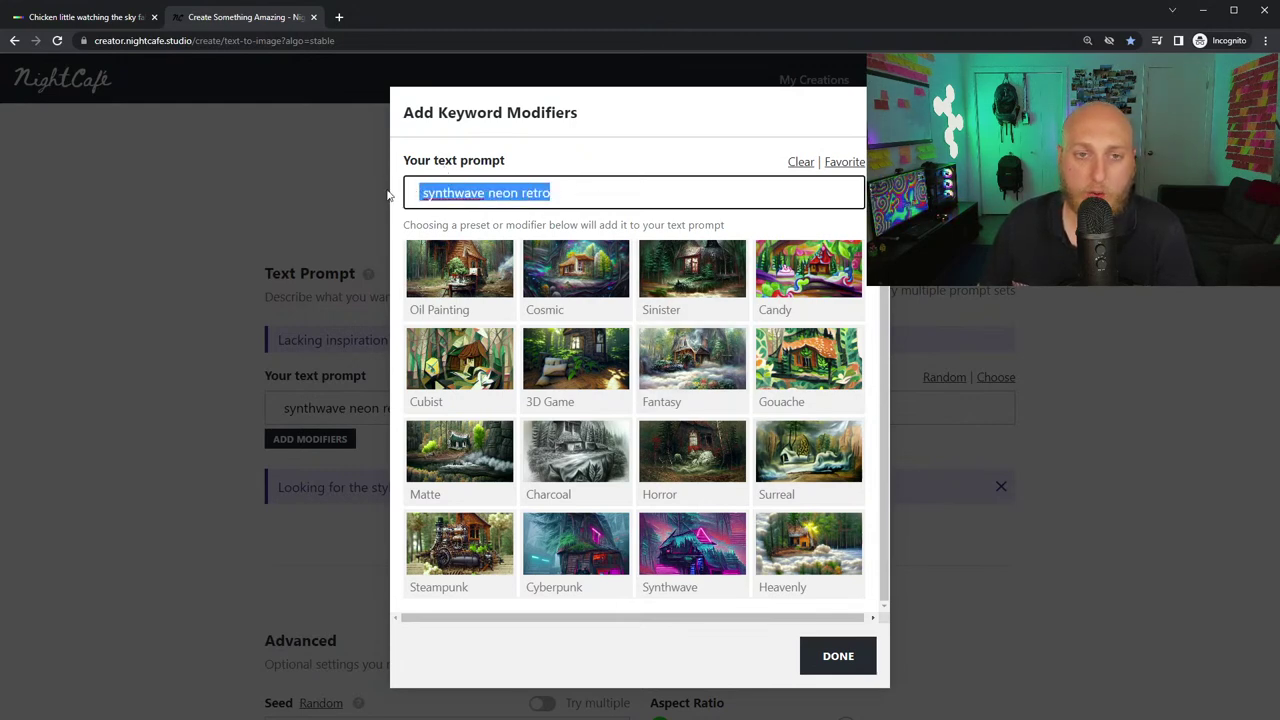
key("BackSpace")
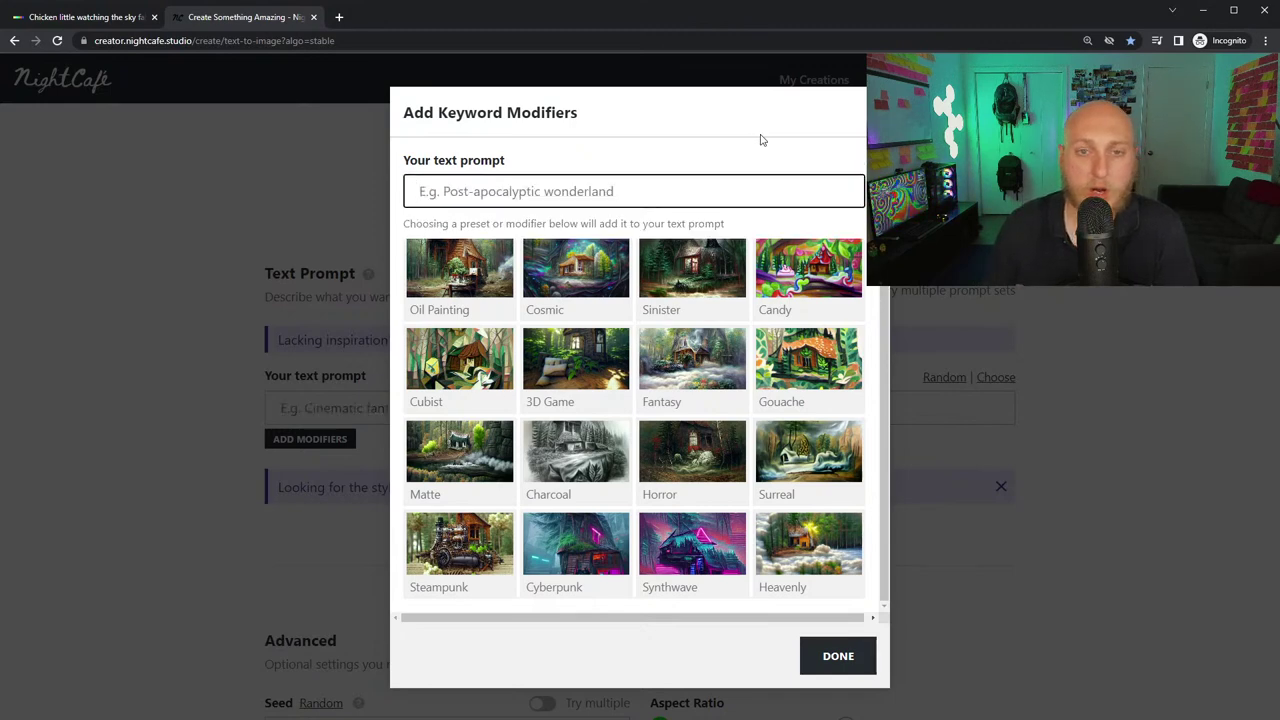
key("Escape")
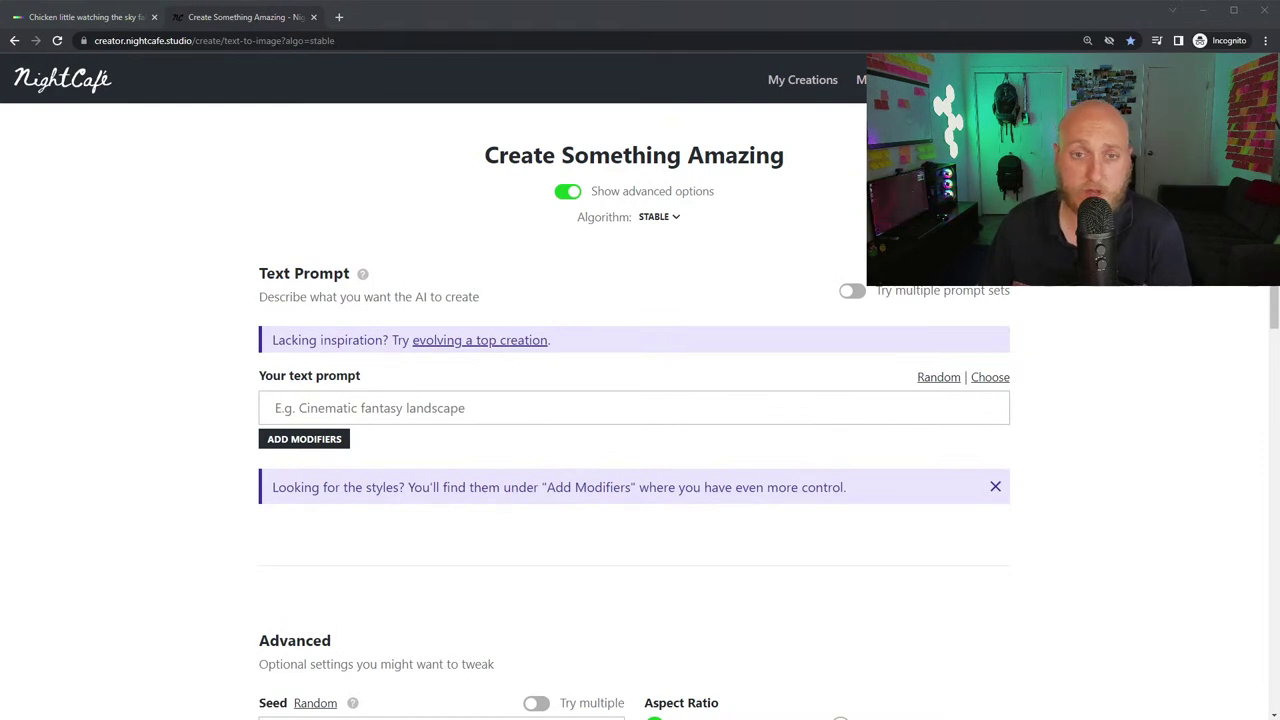
- Enter "Chicken little watching the sky falling" as NightCafe's text prompt and add the Fantasy preset's keyword modifiers
left_click(355, 408)
type("Chicken little watching the sky falling")
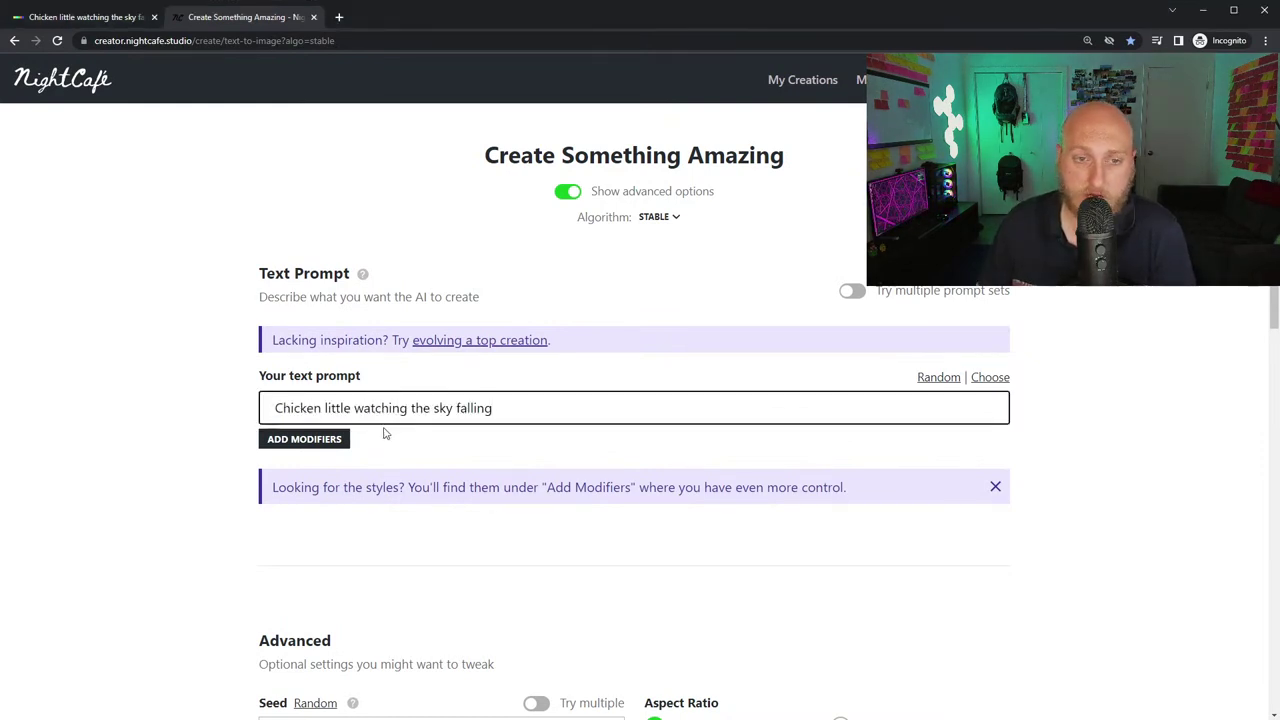
left_click(330, 444)
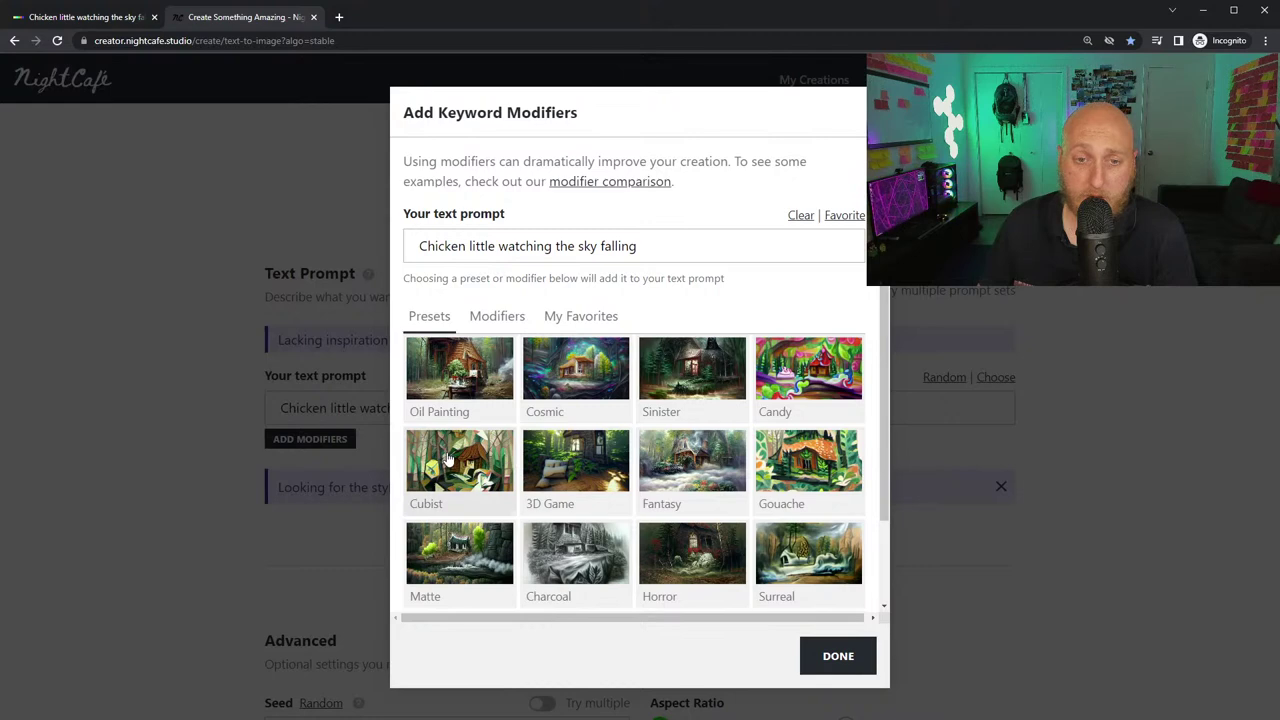
left_click(692, 468)
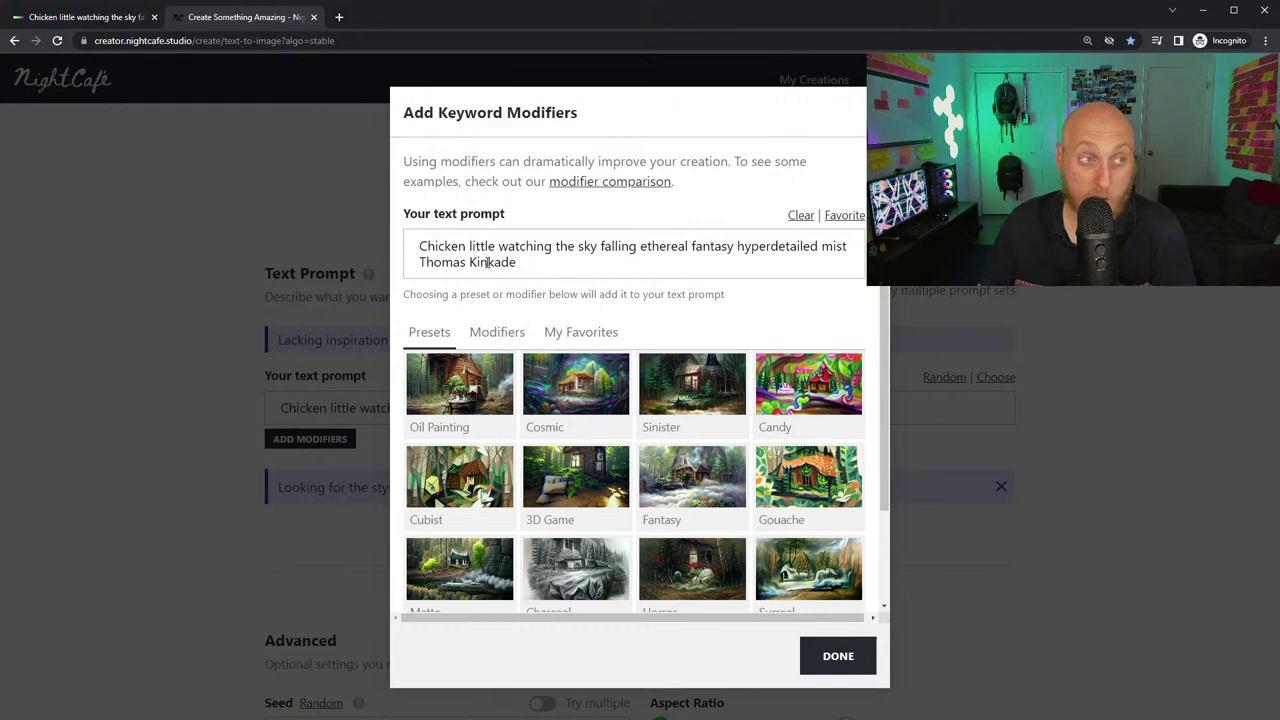
left_click(836, 660)
- Accept the keyword modifiers, set NightCafe's number of images to 9 and the prompt weight to 70%, and create the Chicken little images
scroll(900, 630, "down", 3)
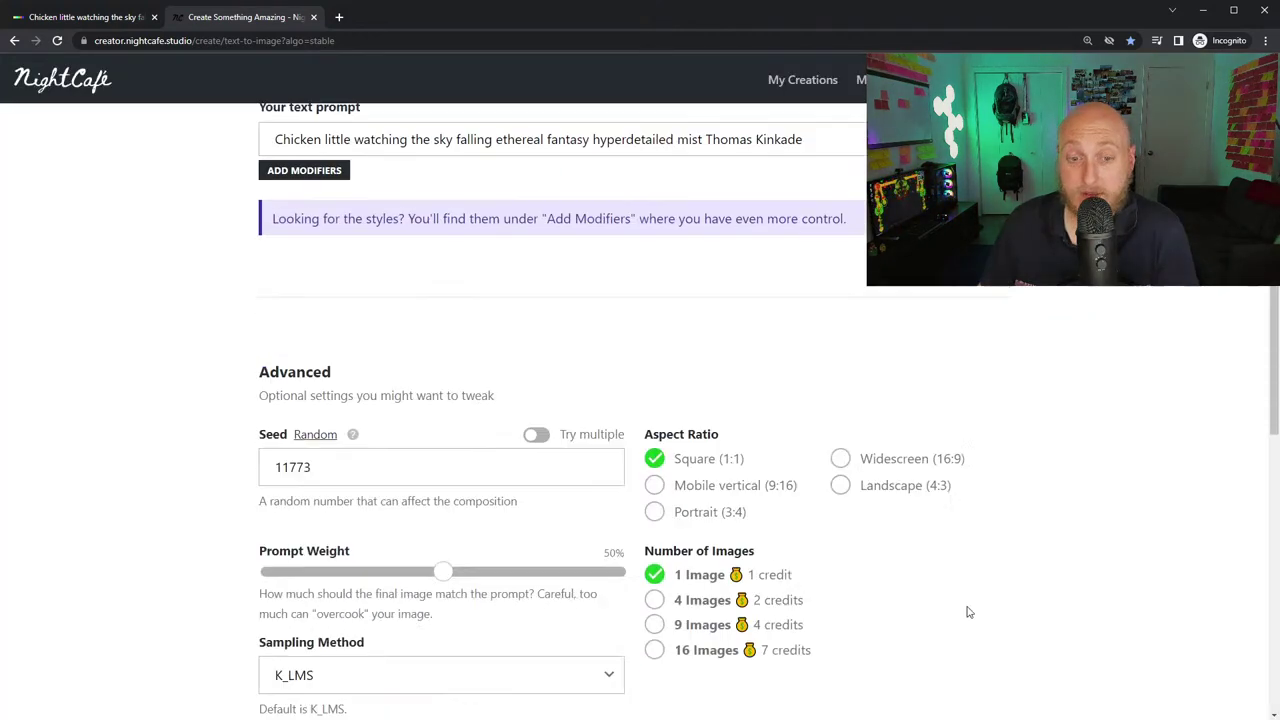
scroll(885, 561, "down", 2)
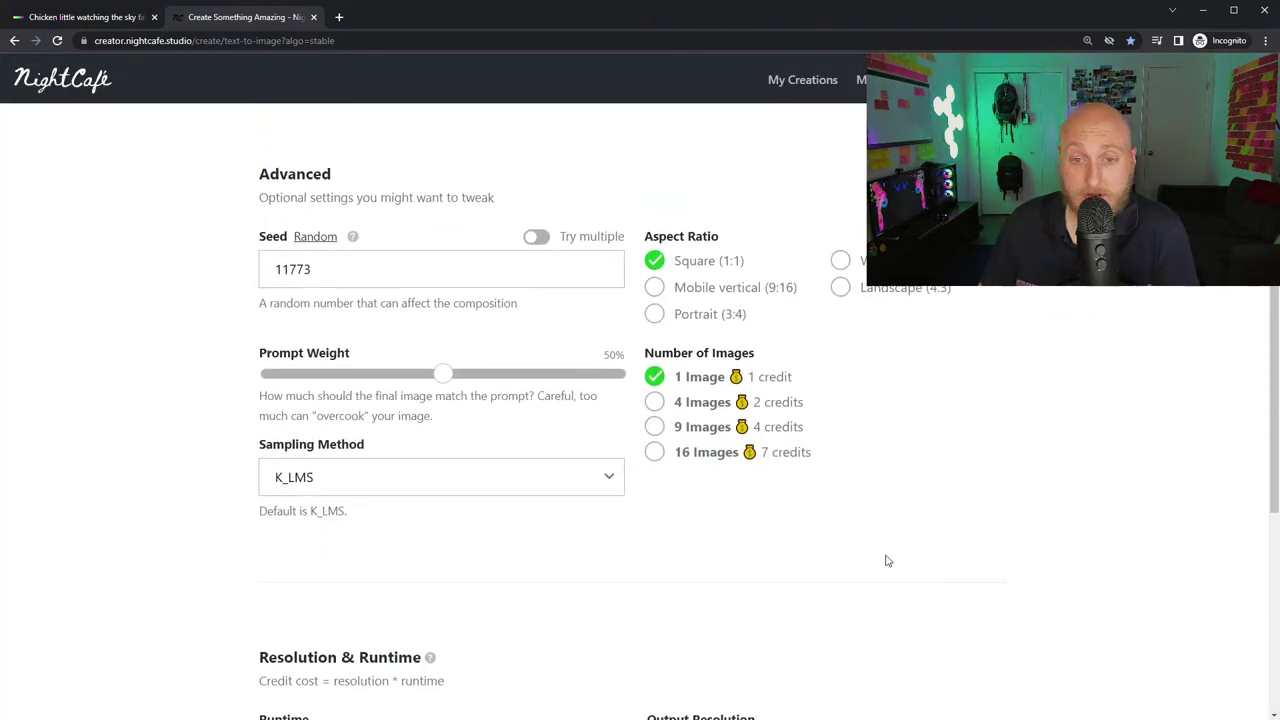
left_click(654, 428)
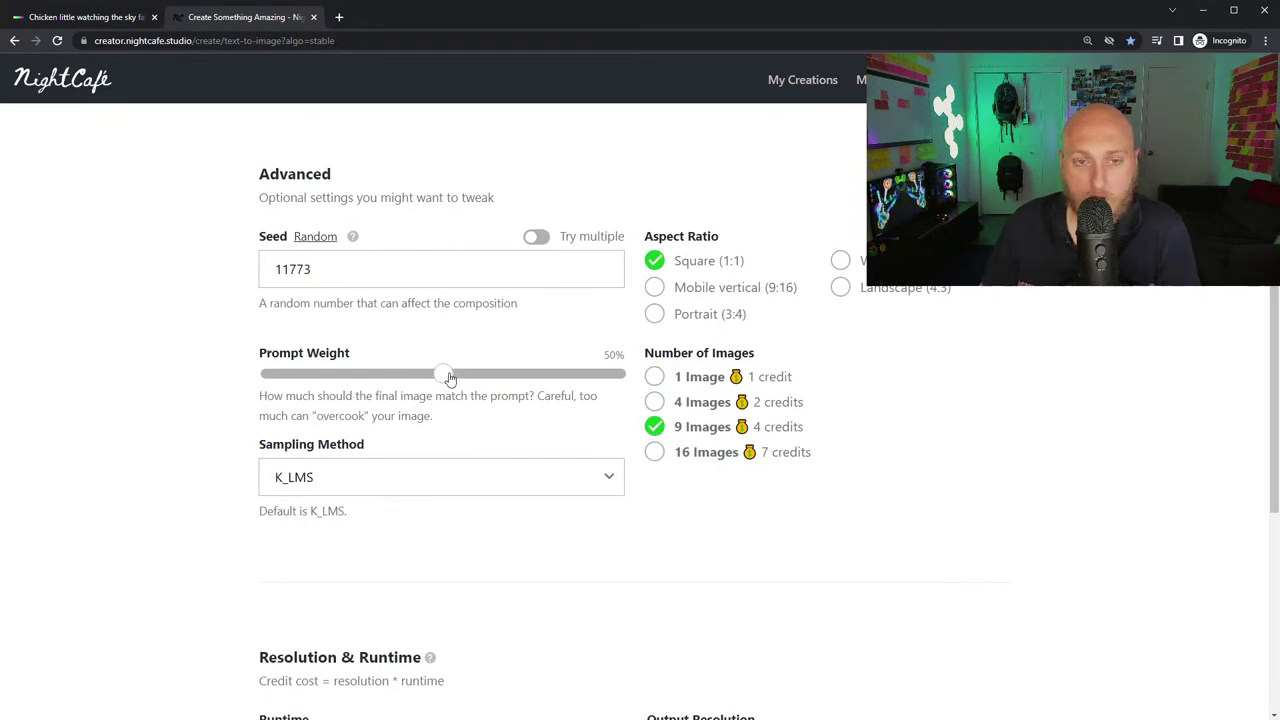
left_click_drag(450, 378, 497, 376)
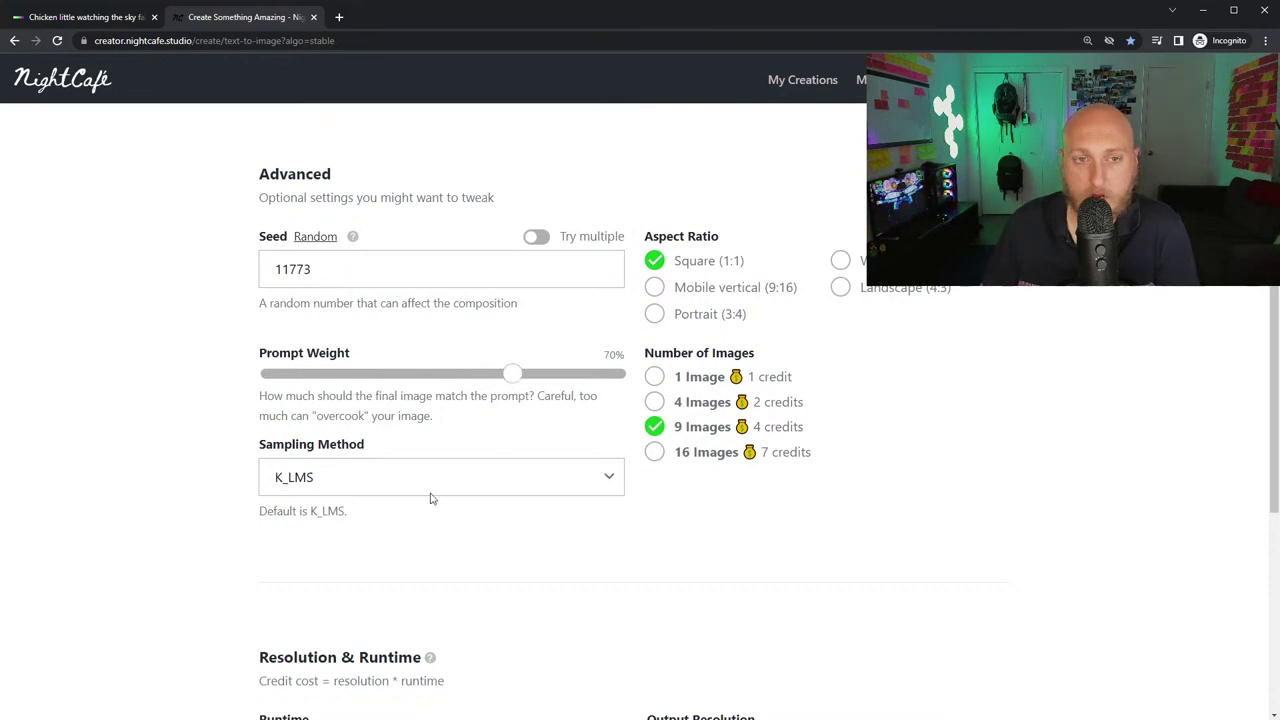
scroll(432, 497, "down", 5)
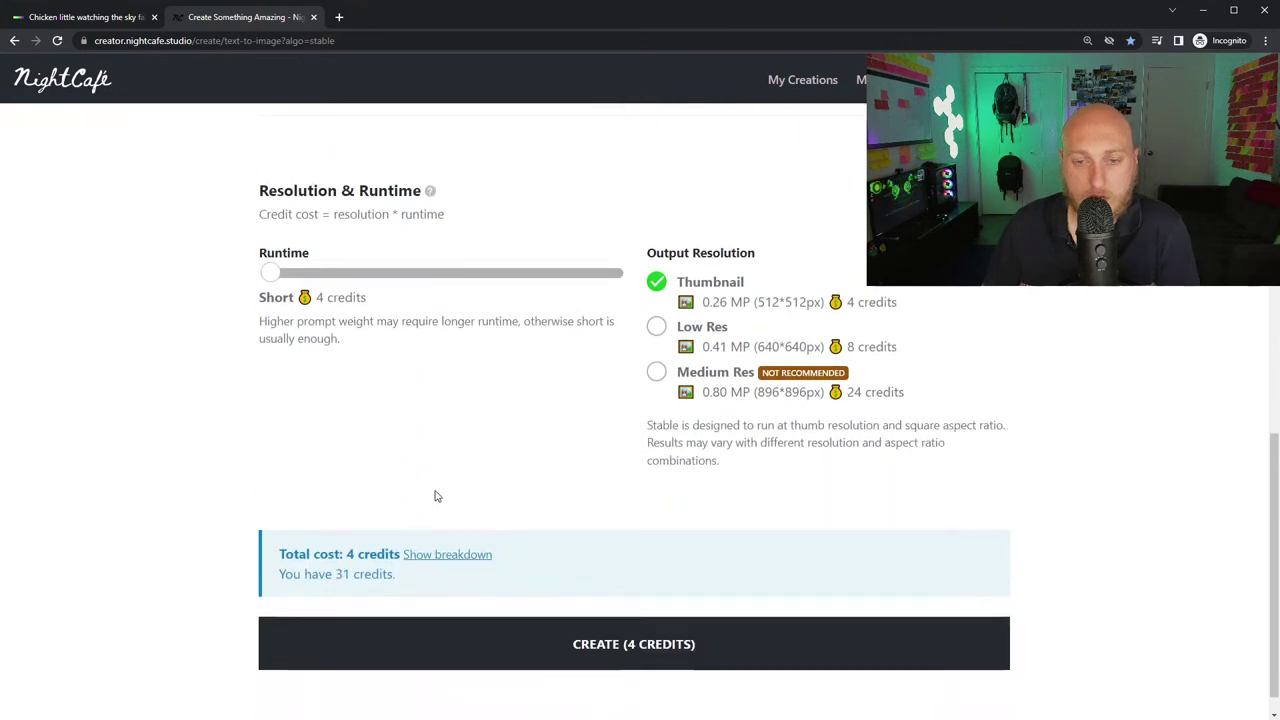
scroll(435, 496, "up", 5)
scroll(538, 375, "down", 5)
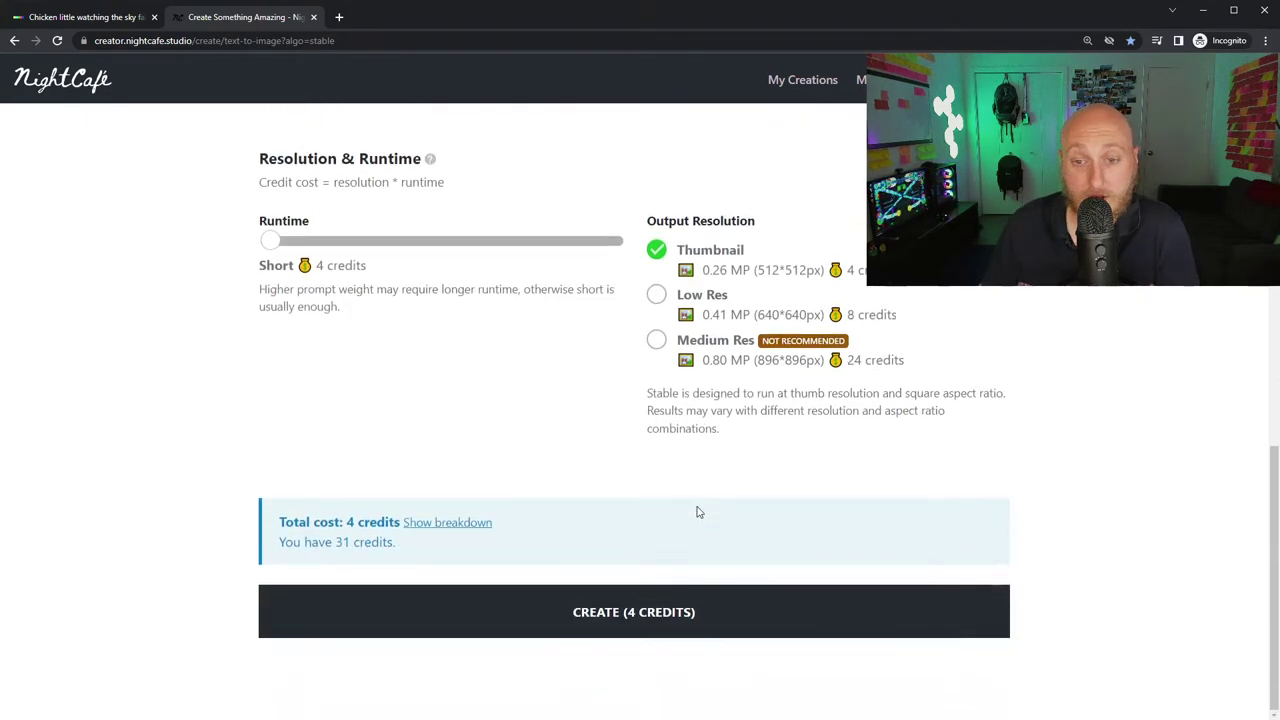
left_click(500, 613)
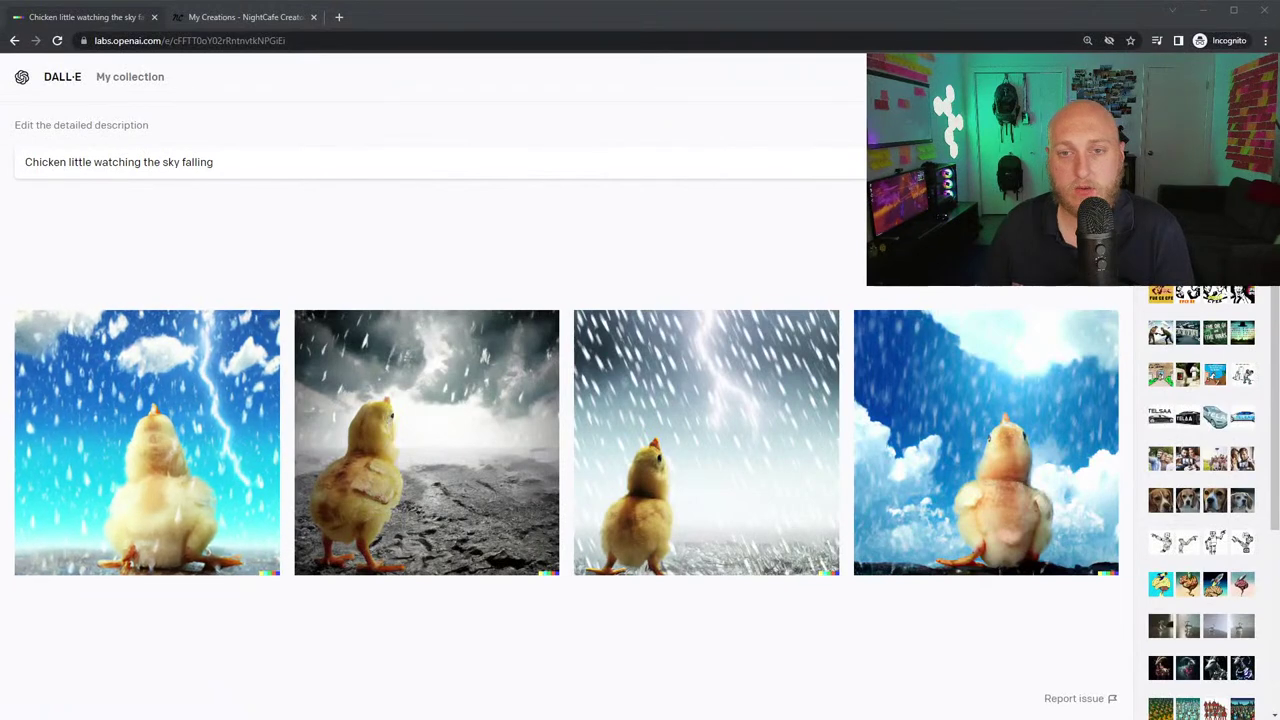
- Replace the DALL·E prompt with "A painting of a nuclear explosion in the style of Claude Monet" and generate the images
left_click(317, 172)
key("ctrl+a")
key("BackSpace")
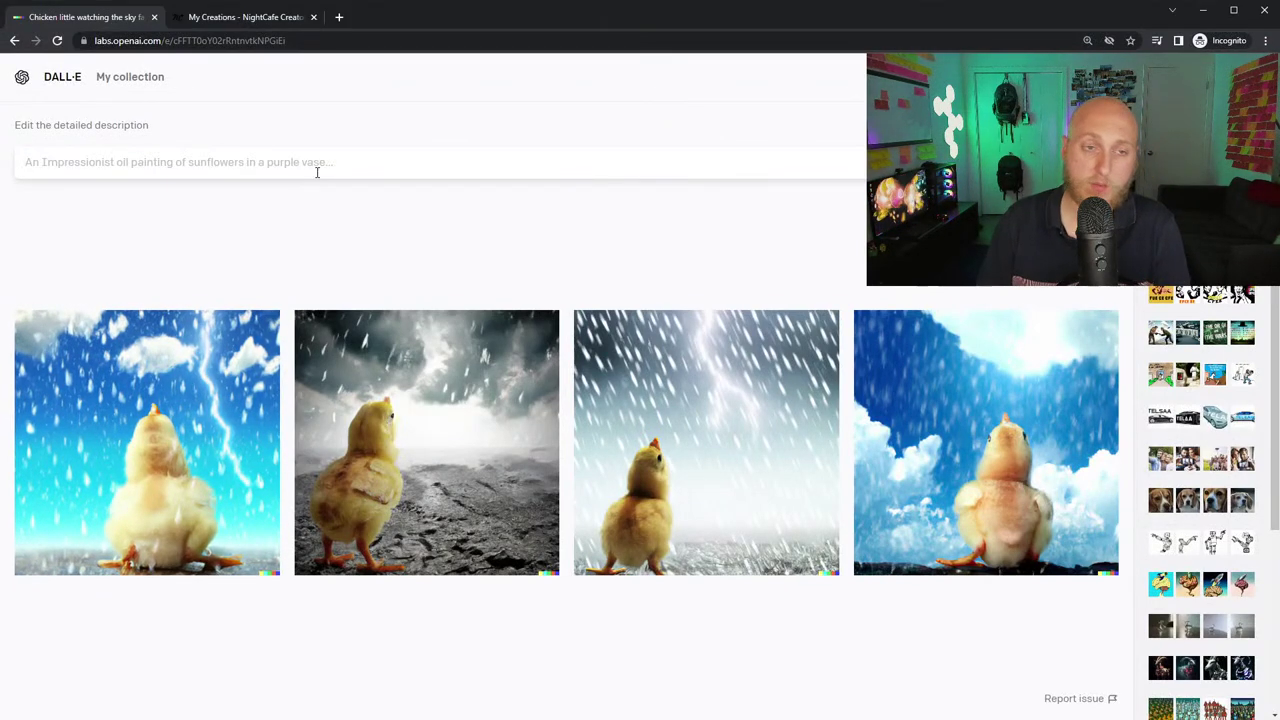
type("A painting of a nuclear explosion in the style of Claude Monet")
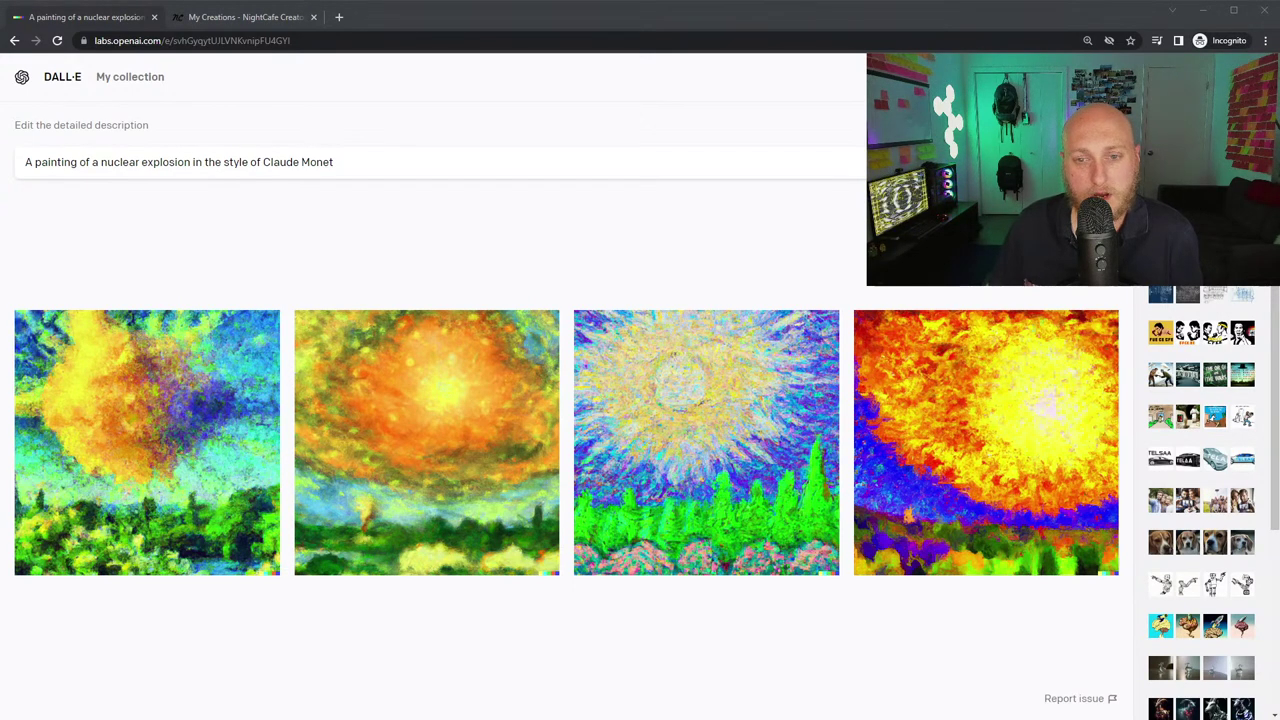
- Browse DALL·E's nuclear explosion paintings one by one at full size, starting from the third, and return to the results
left_click(660, 440)
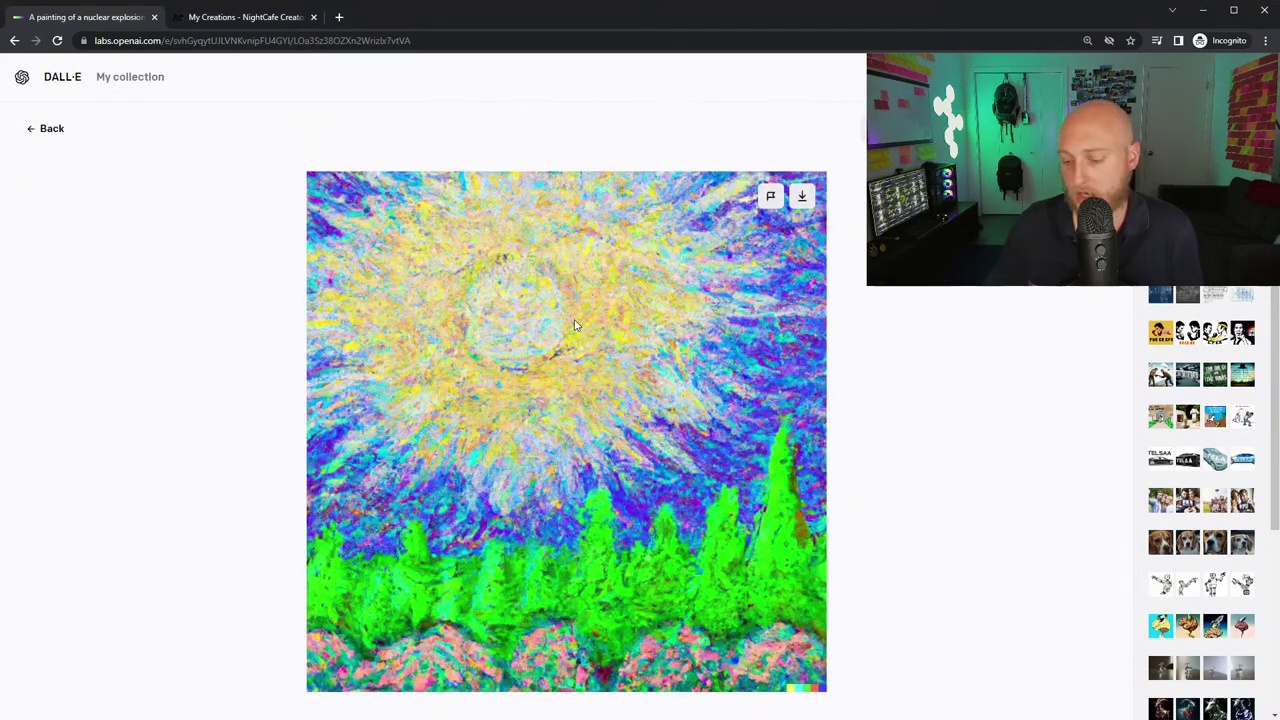
key("Right")
key("Right")
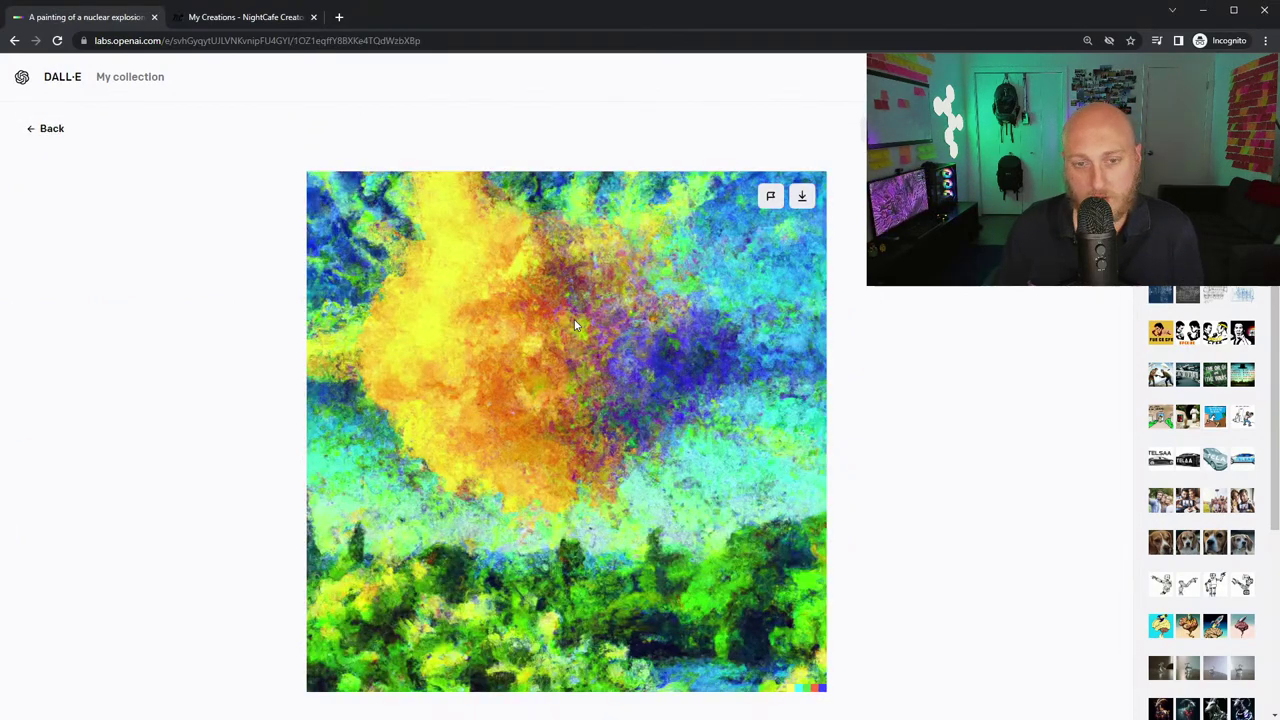
key("Right")
key("Right")
key("Right")
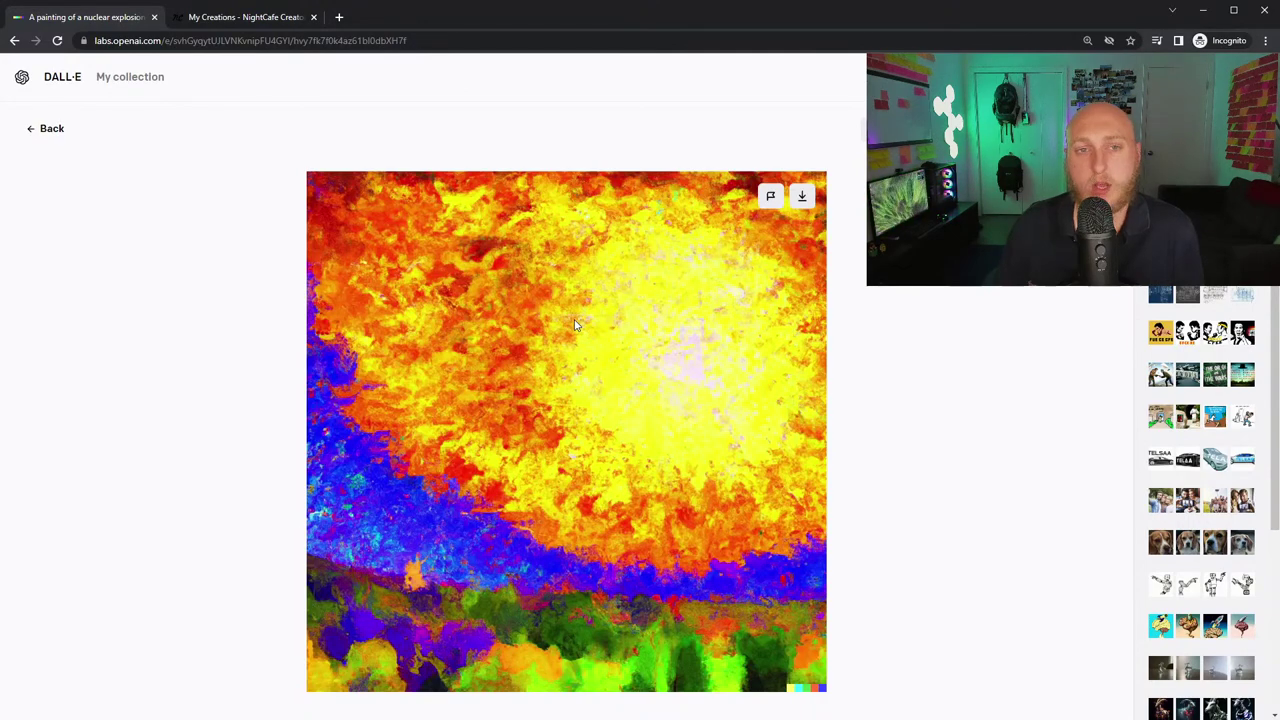
left_click(48, 131)
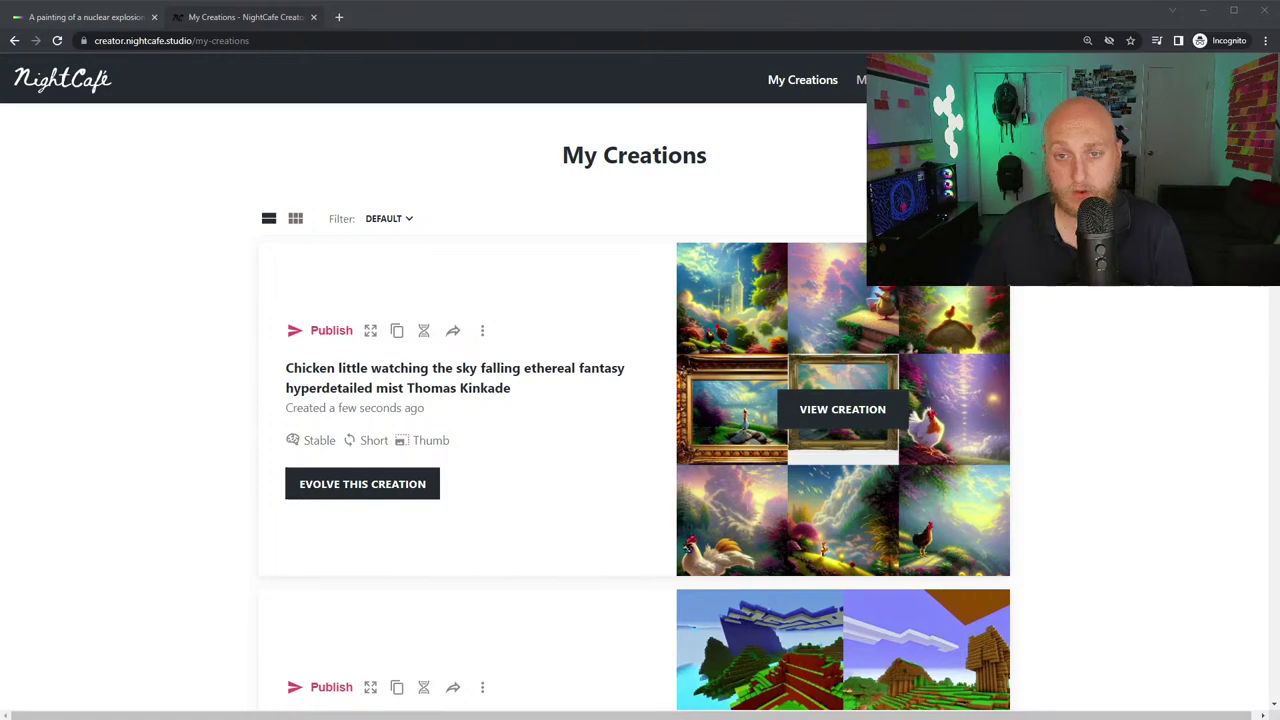
- View NightCafe's Chicken little creation at full size and return to the list of creations
left_click(716, 285)
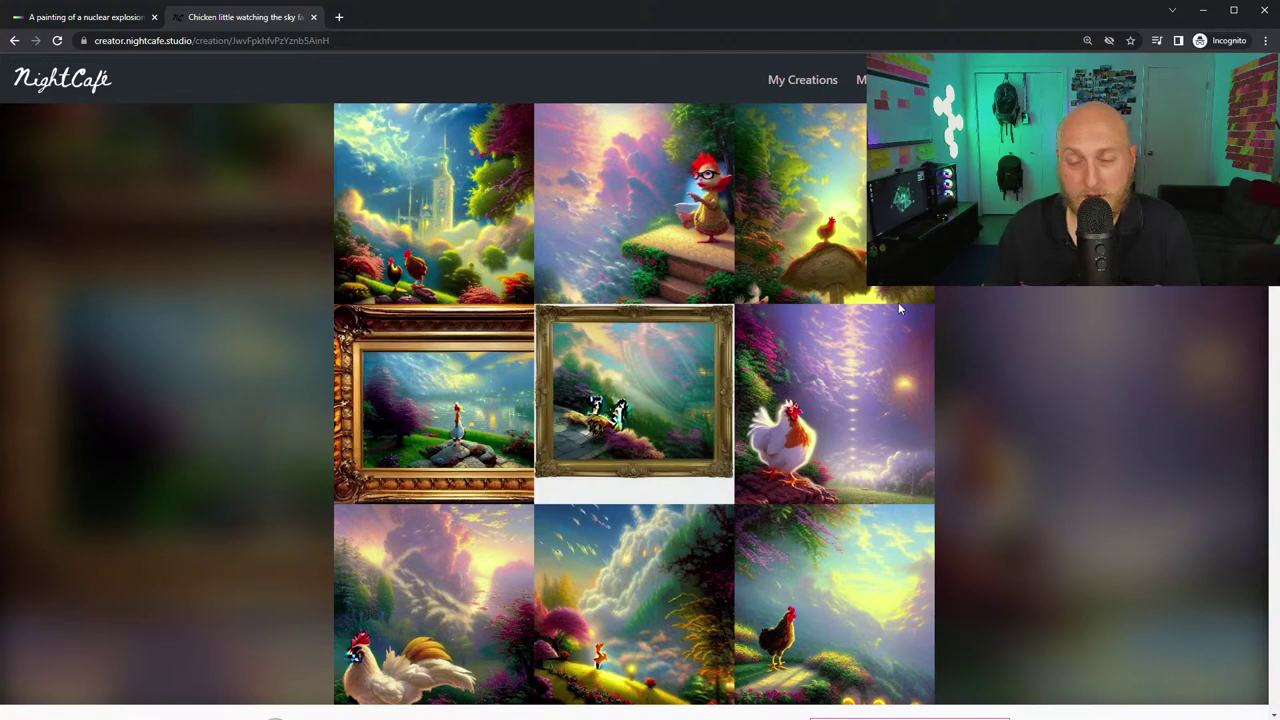
left_click(14, 40)
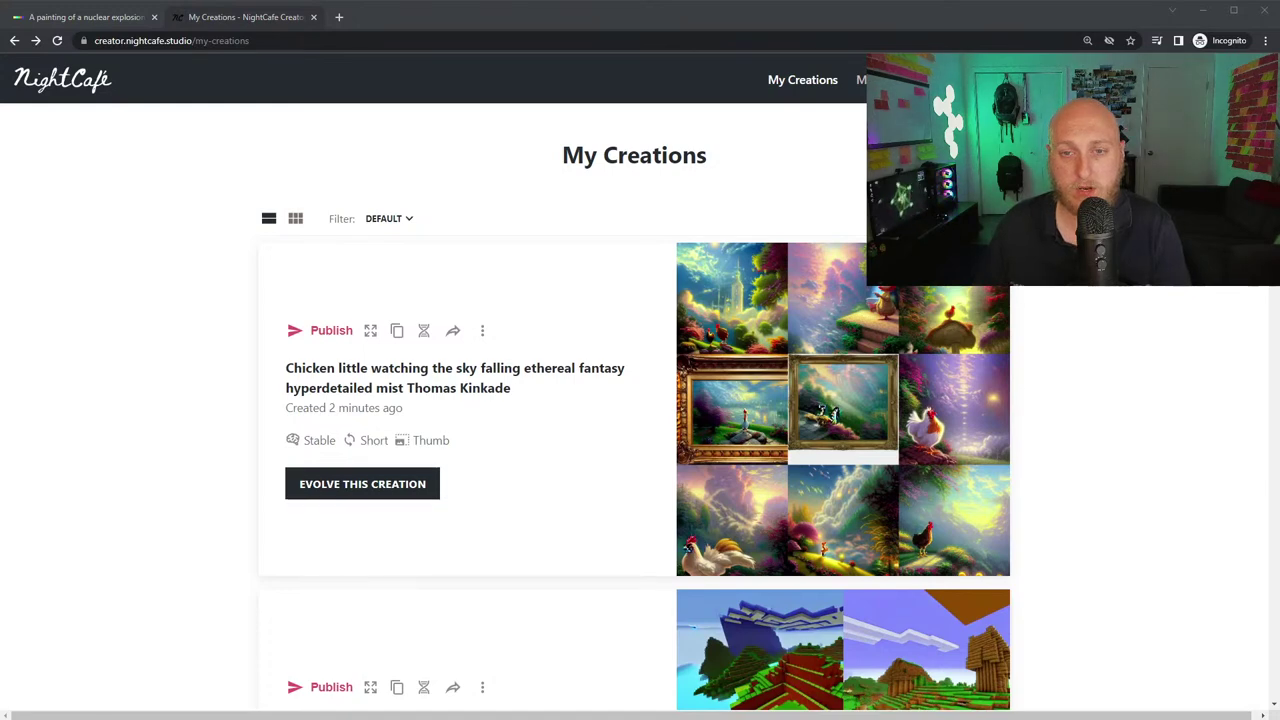
left_click(173, 383)
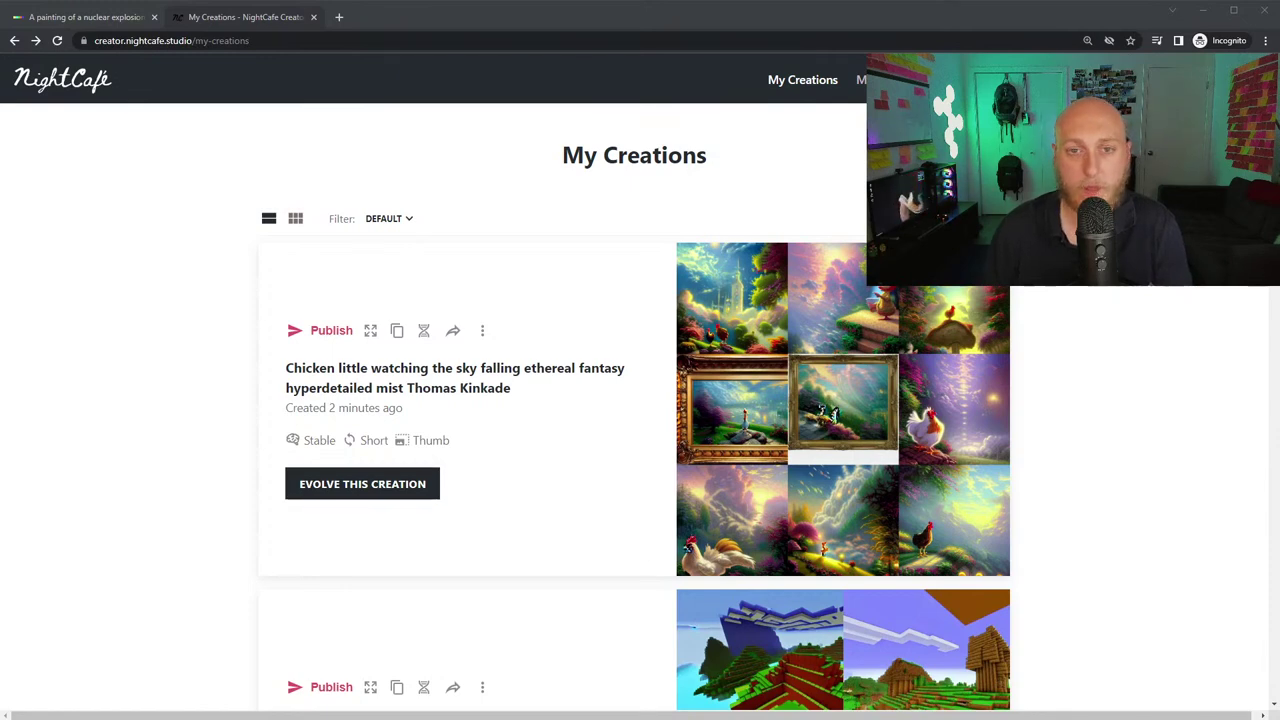
left_click(109, 303)
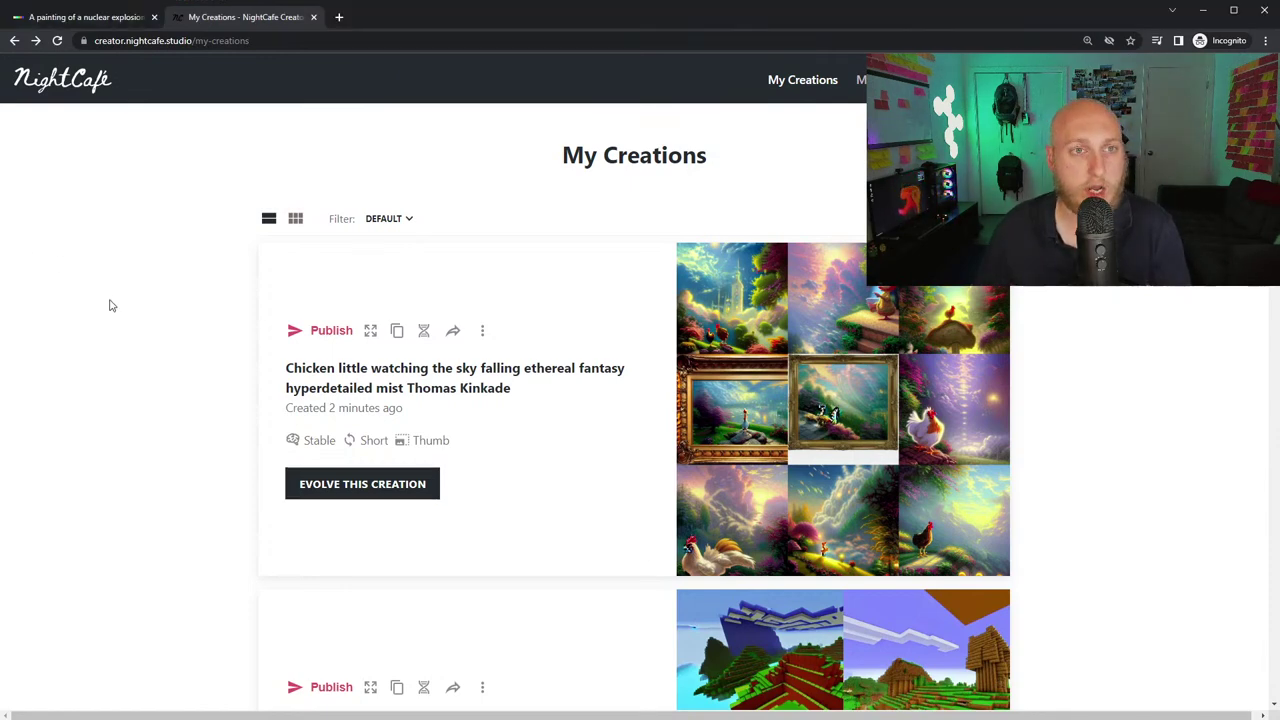
- Start a new NightCafe creation with the prompt "A painting of a nuclear explosion in the style of Claude Monet" and dismiss the styles notice
left_click(1000, 80)
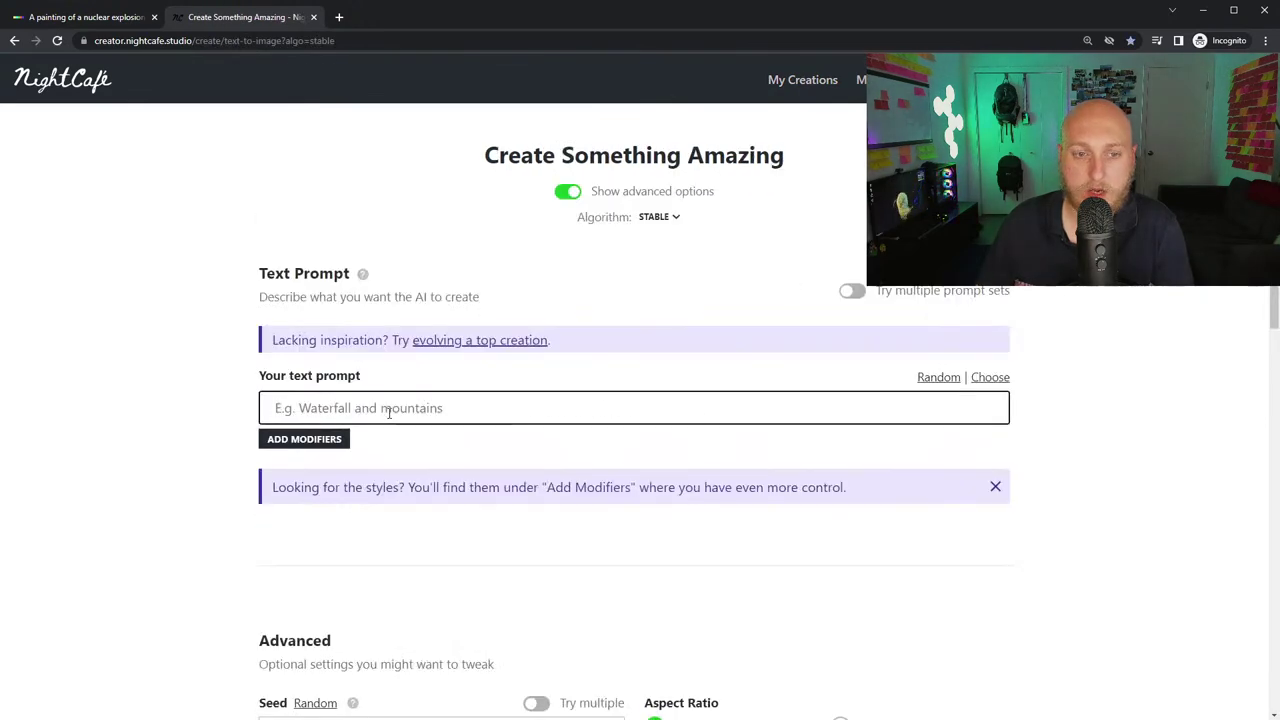
left_click(389, 412)
type("A painting of a nuclear explosion in the style of Claude Monet")
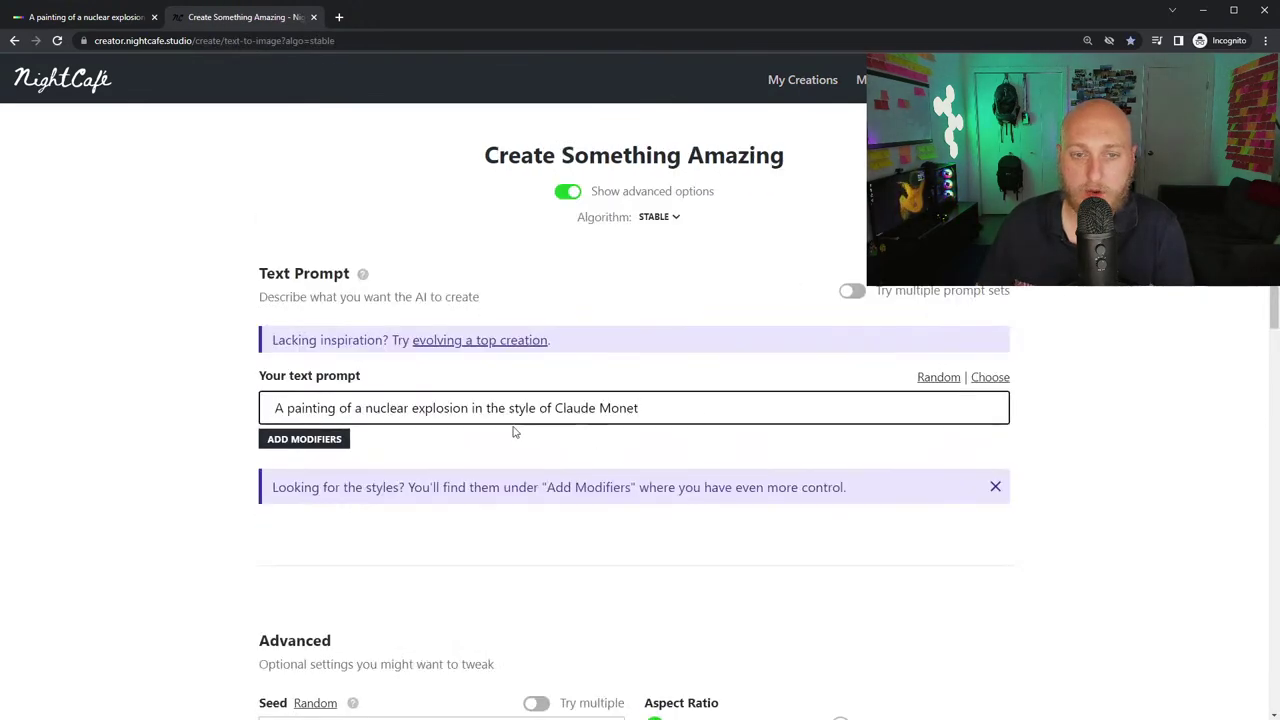
left_click(995, 486)
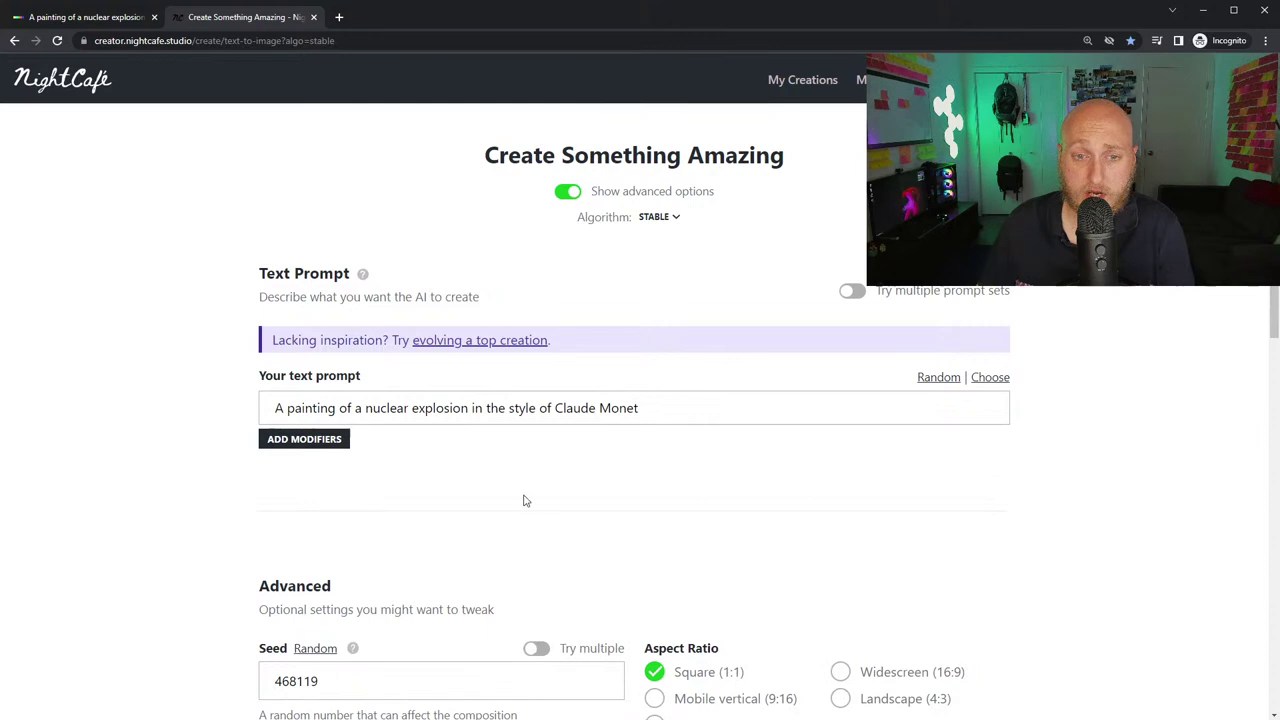
- Set the number of images to 4, raise the prompt weight slightly above 50%, and create the nuclear explosion images
scroll(523, 500, "down", 4)
left_click(658, 502)
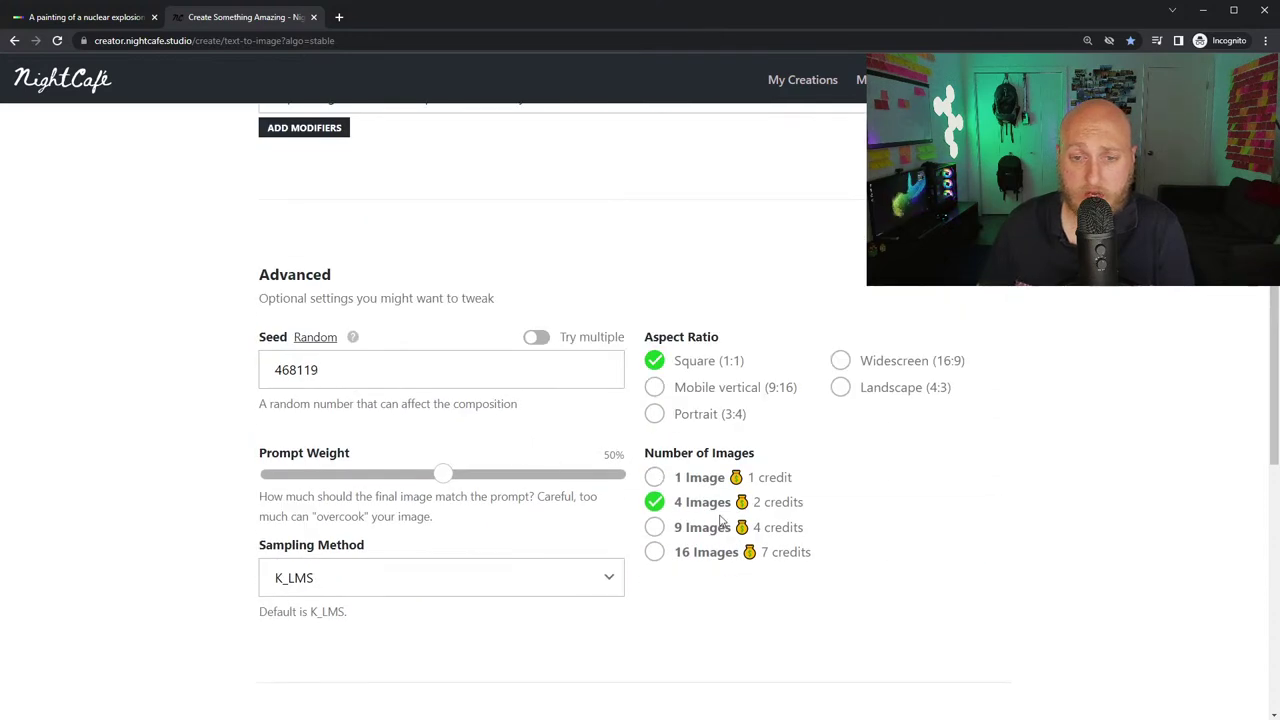
left_click_drag(452, 480, 477, 480)
scroll(179, 533, "down", 5)
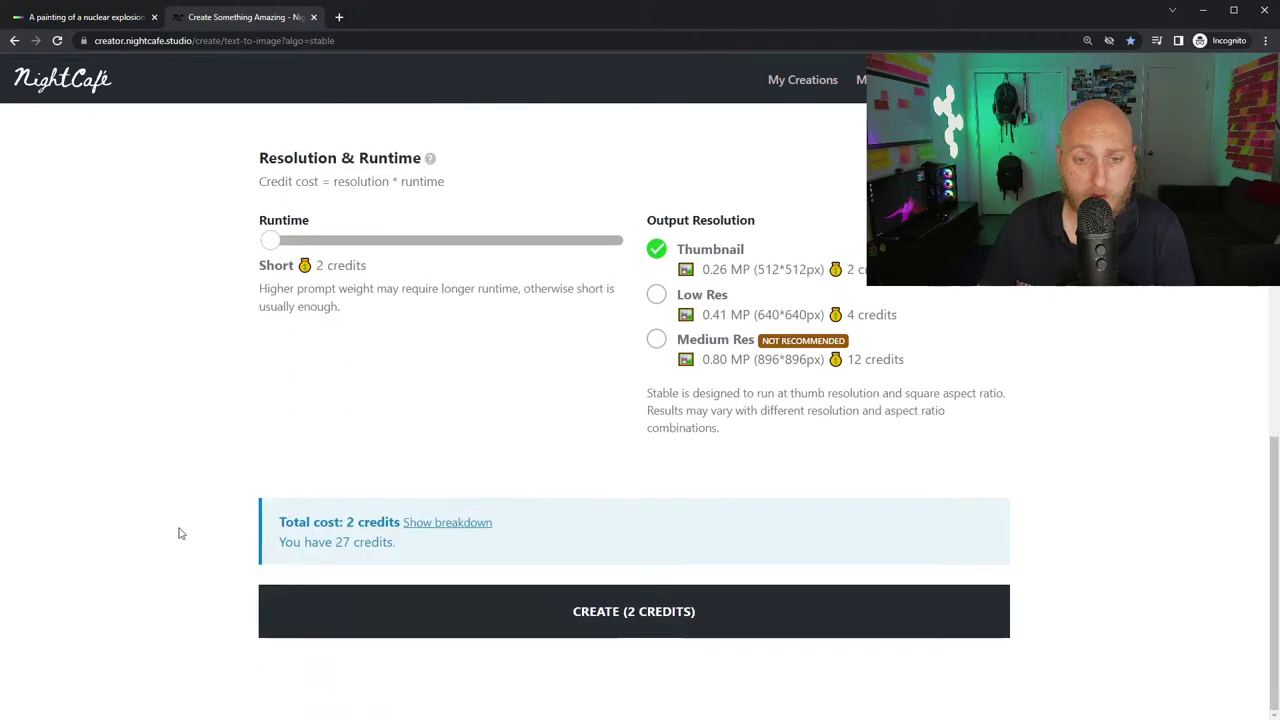
left_click(608, 627)
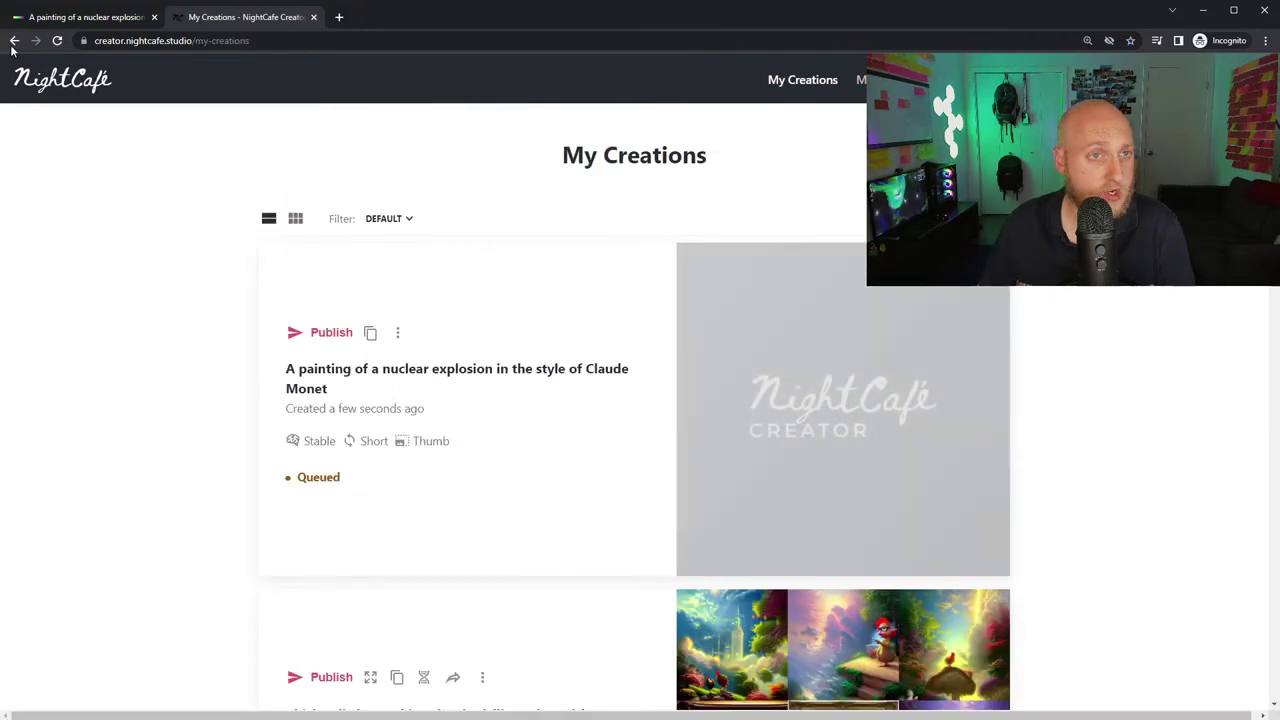
- Replace DALL·E's prompt with "Digital art portrait of a white bald man, holding a laptop, excited facial expression, head-and-shoulders shot, black background, cute Pixar character, houdini 3D render"
left_click(56, 17)
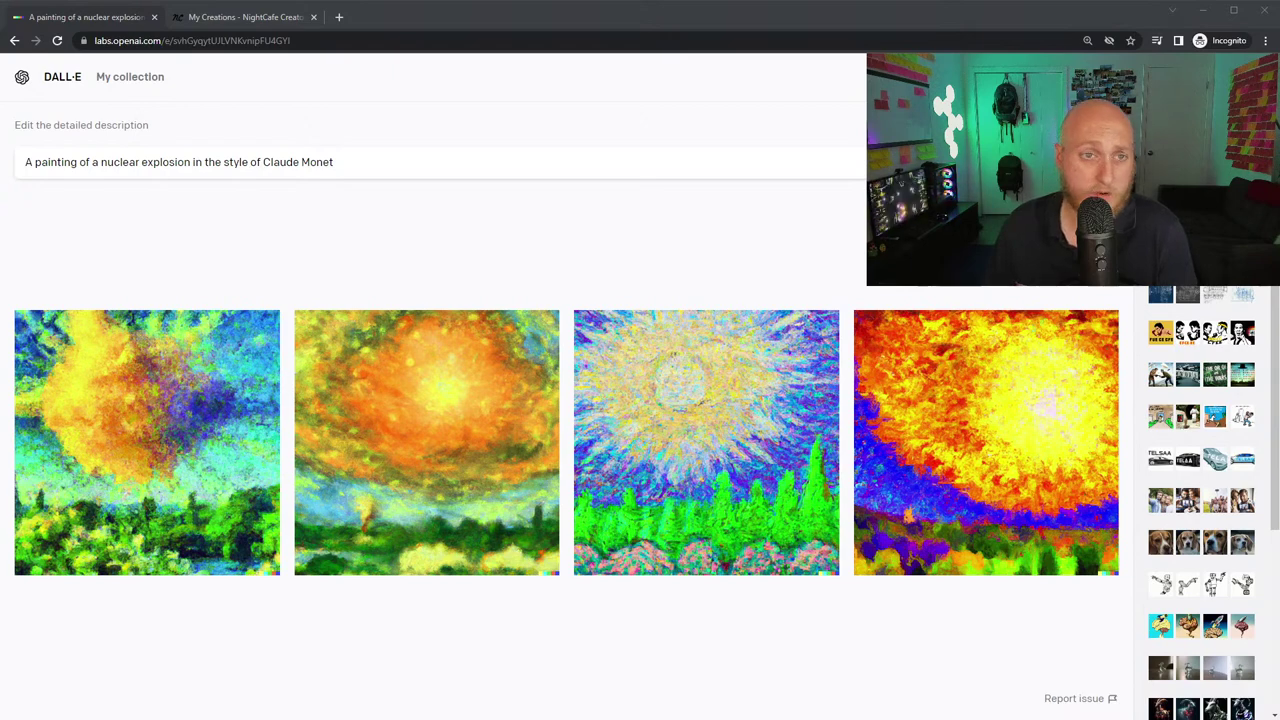
left_click(354, 157)
key("ctrl+a")
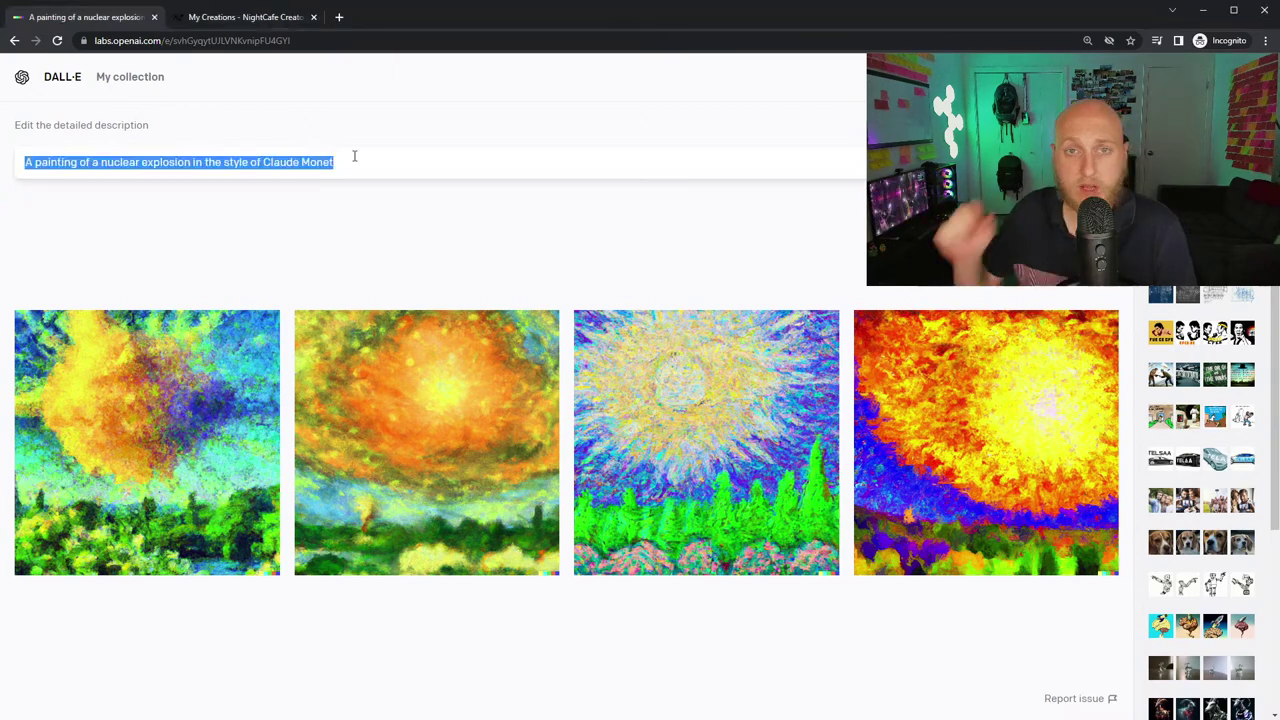
key("ctrl+v")
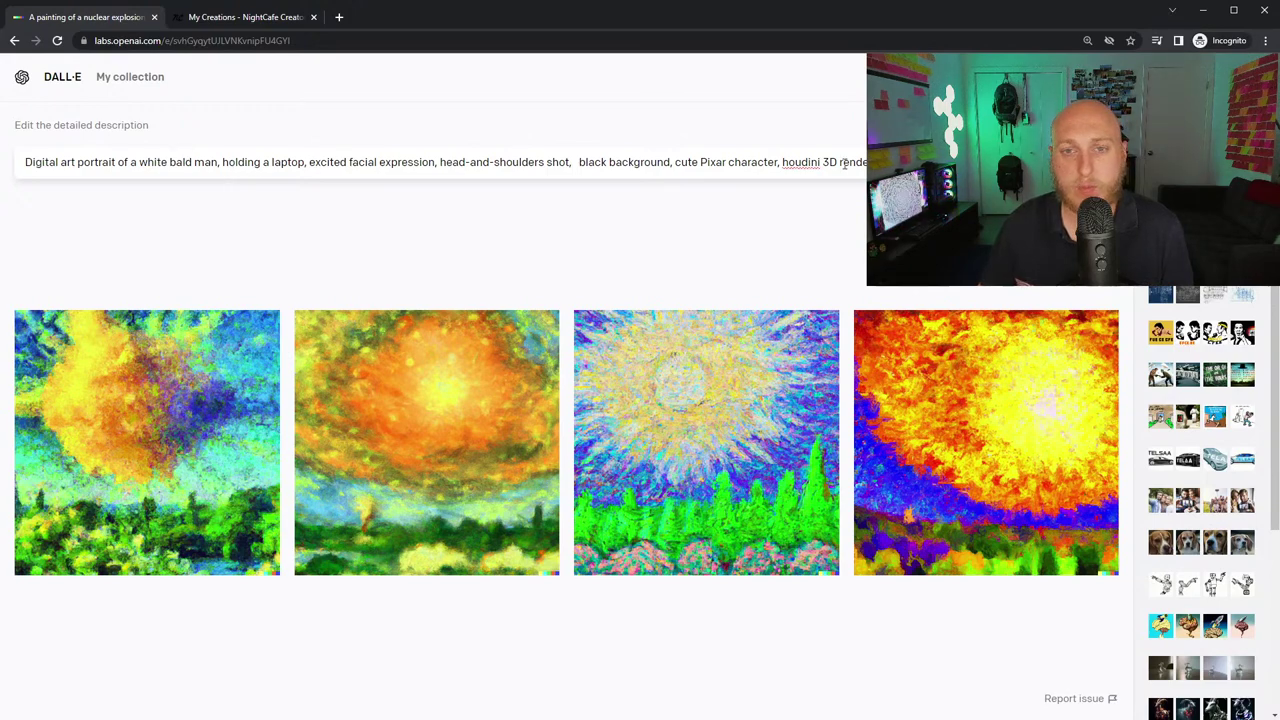
- Remove the extra space before "black background" in the DALL·E prompt and generate the portrait images
left_click(574, 162)
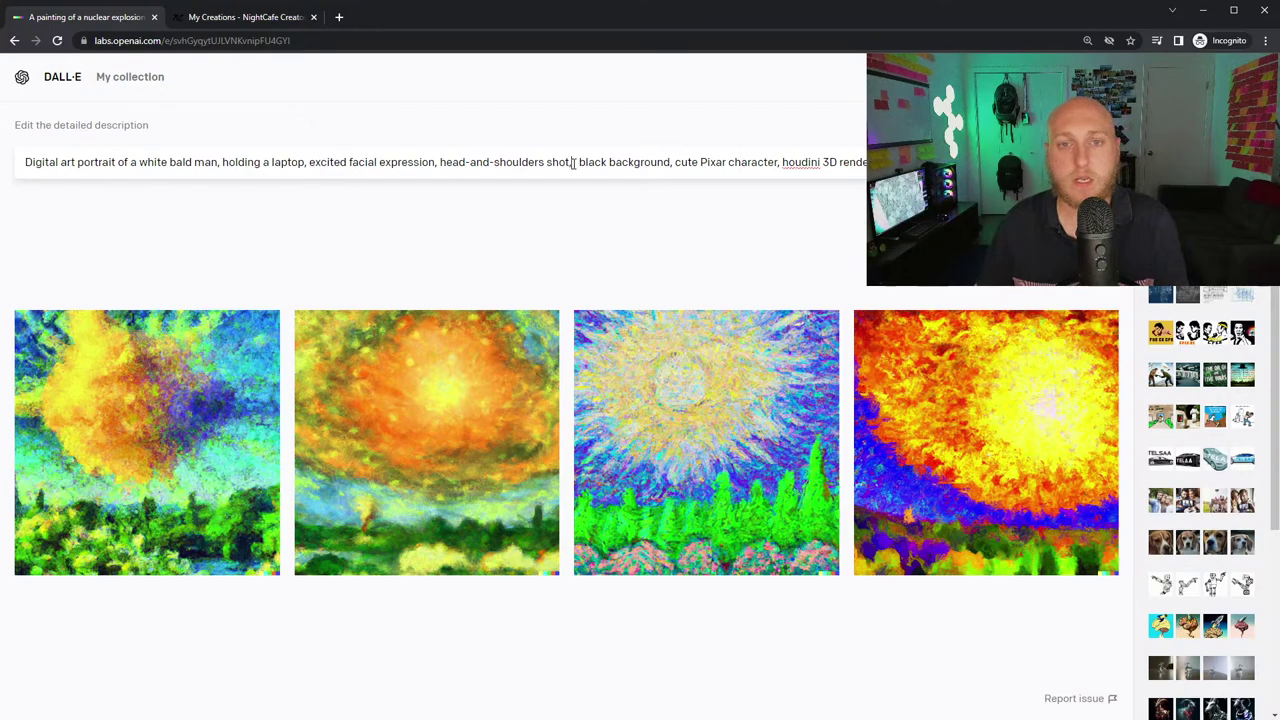
key("shift+Right")
key("BackSpace")
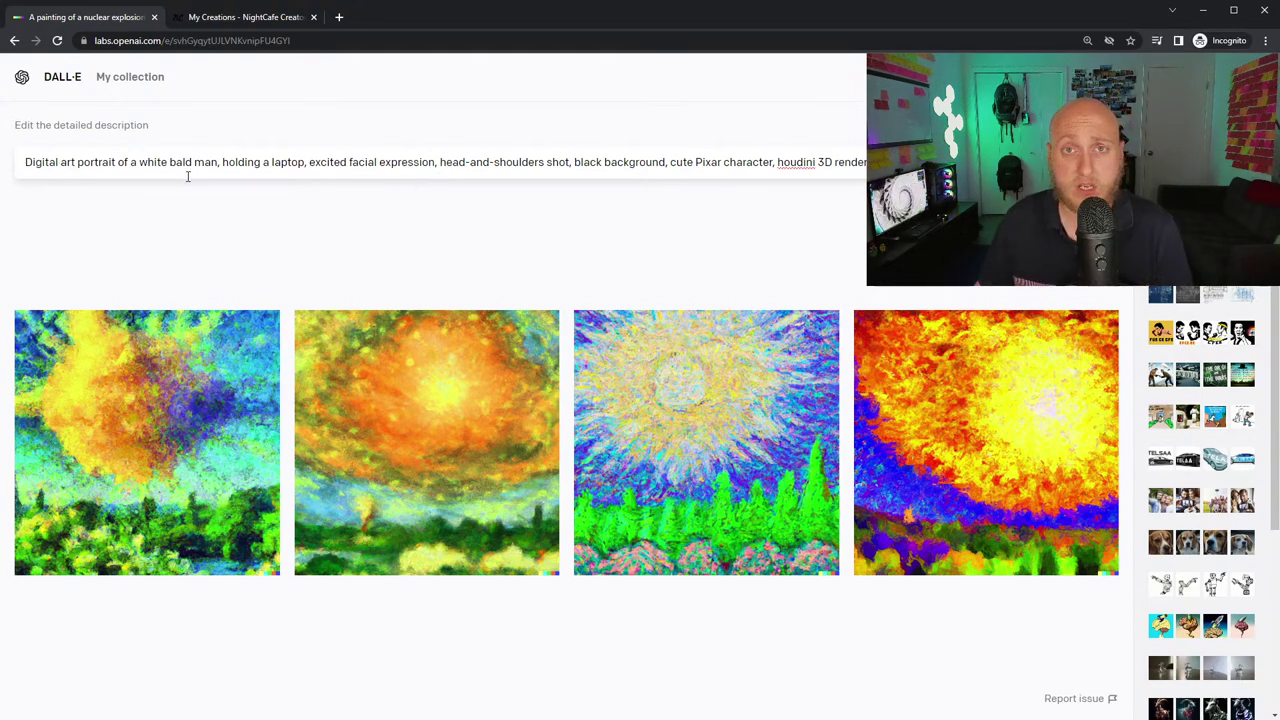
key("Return")
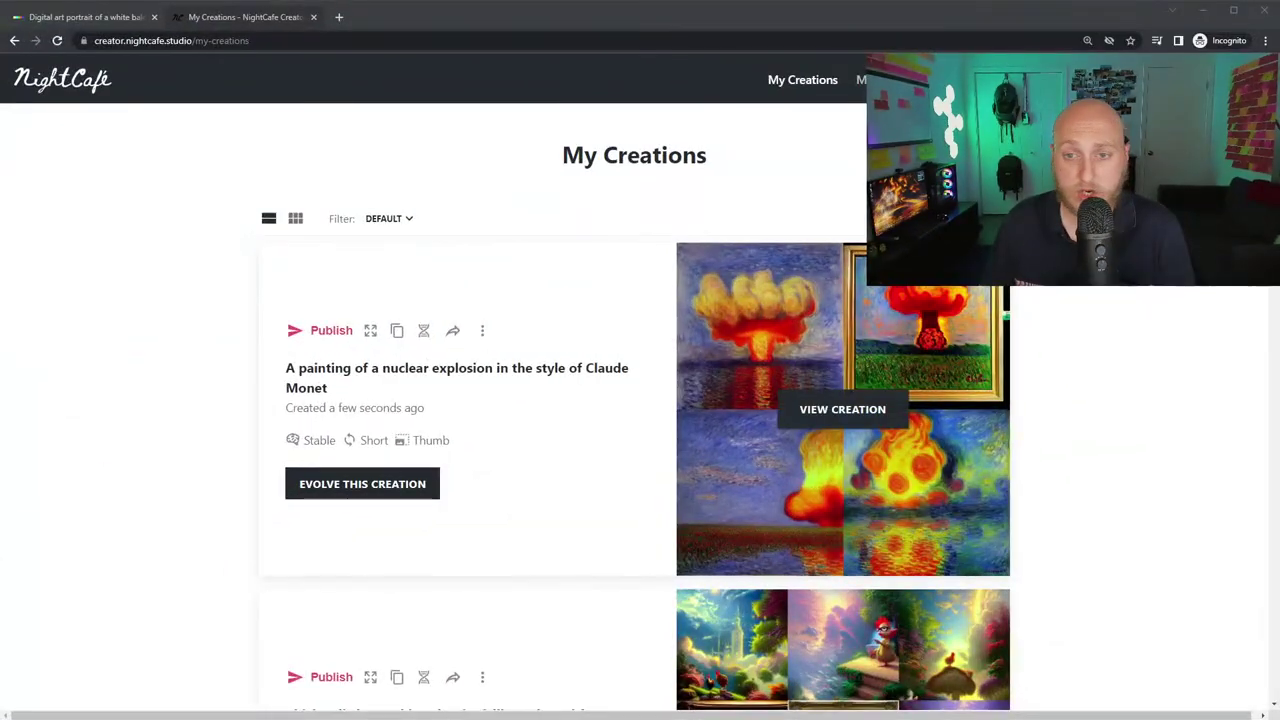
- View NightCafe's nuclear explosion creation at full size and return to the list of creations
left_click(809, 407)
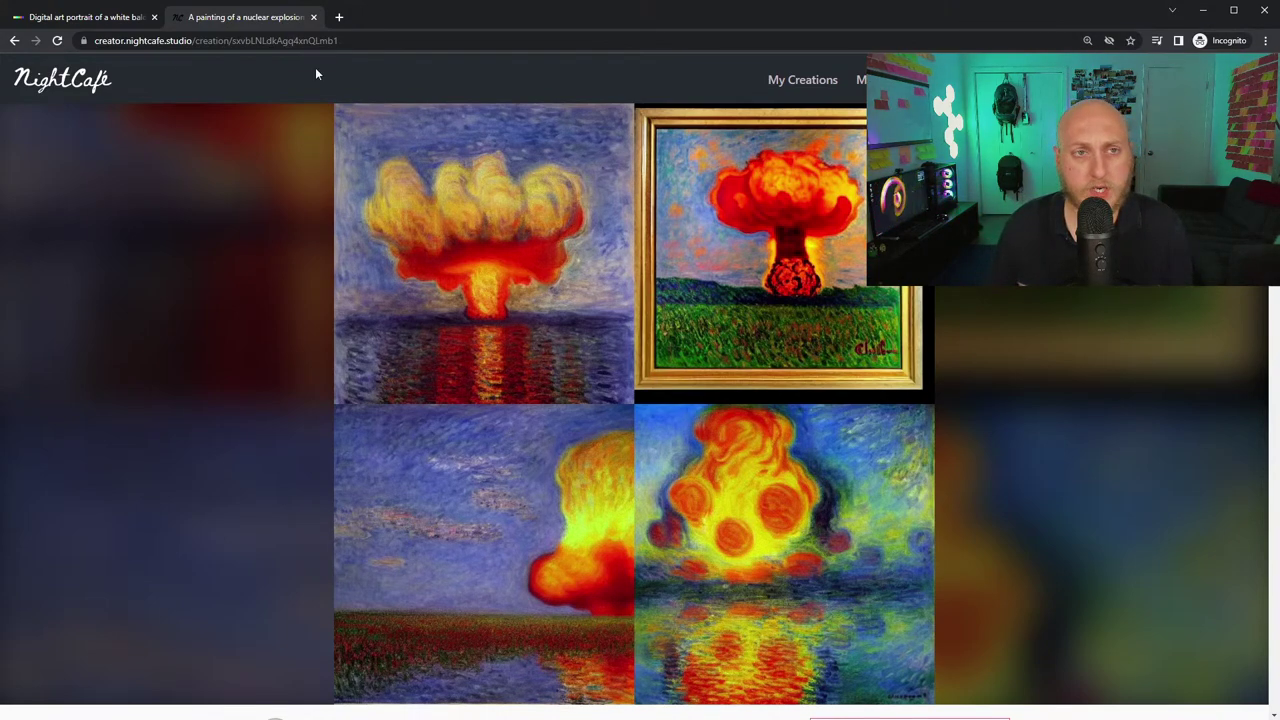
left_click(14, 41)
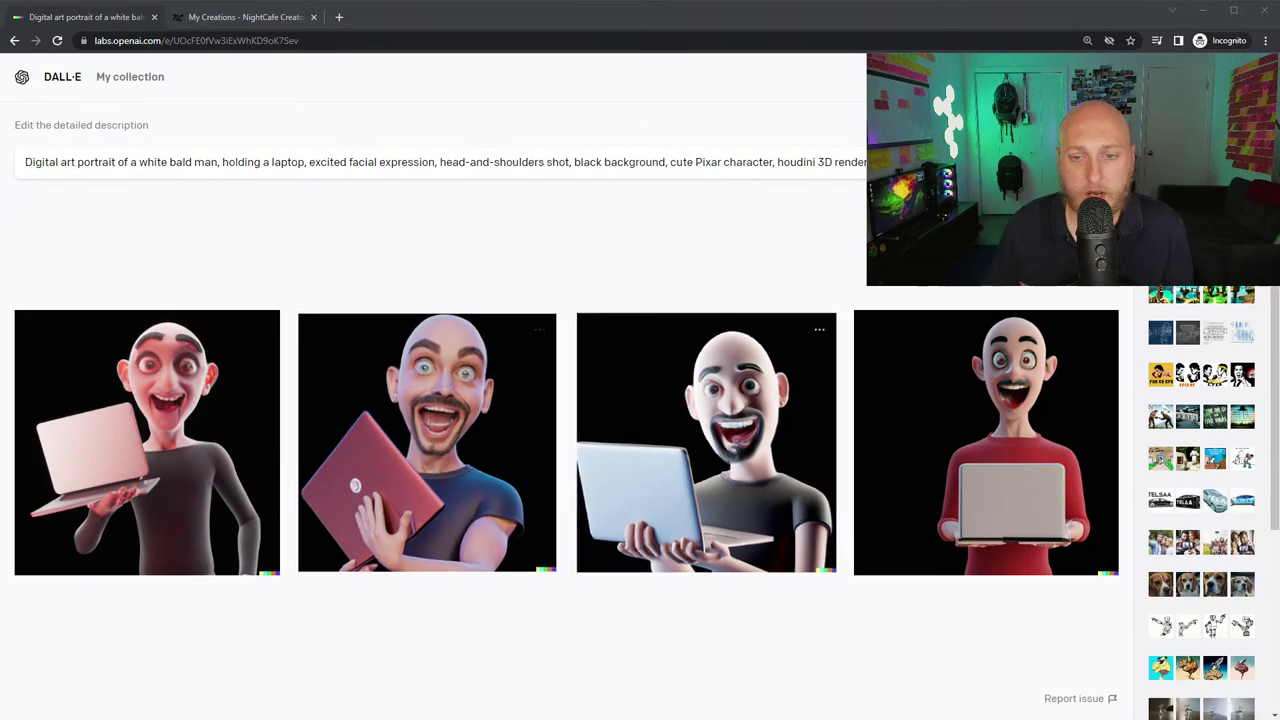
- Browse DALL·E's bald man portraits at full size, then check the quick actions available for the third portrait
left_click(753, 460)
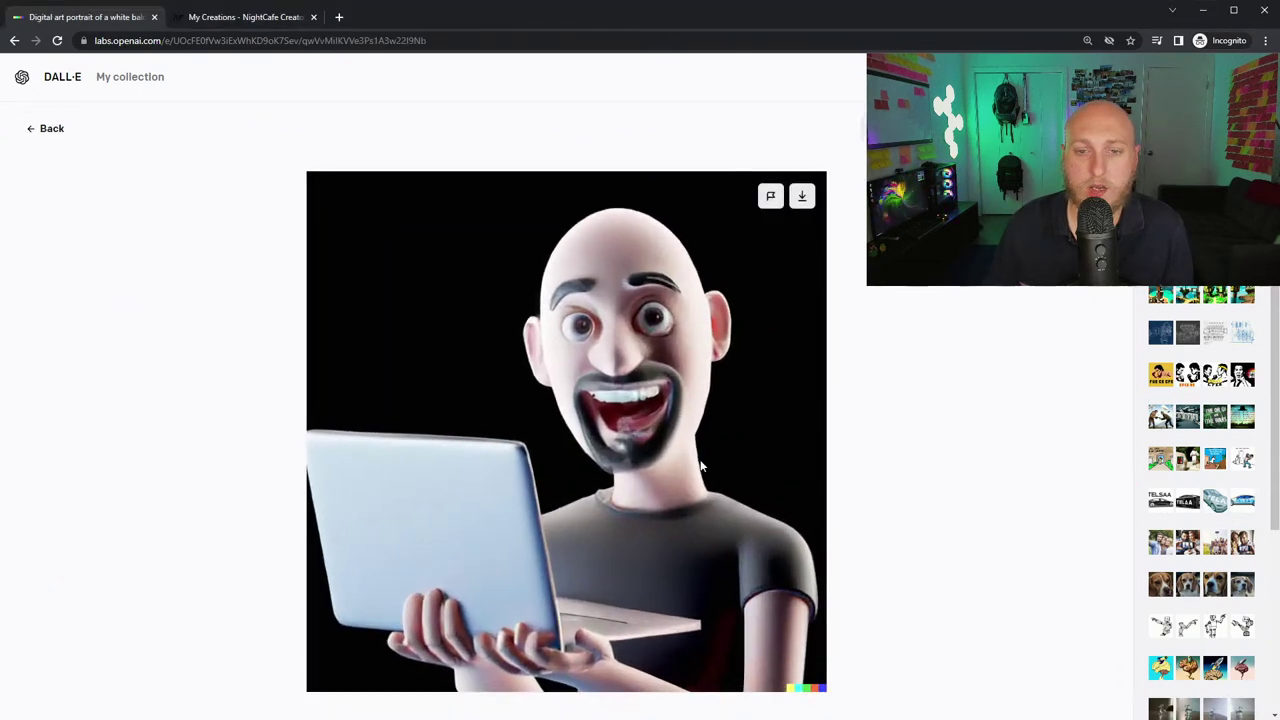
key("Right")
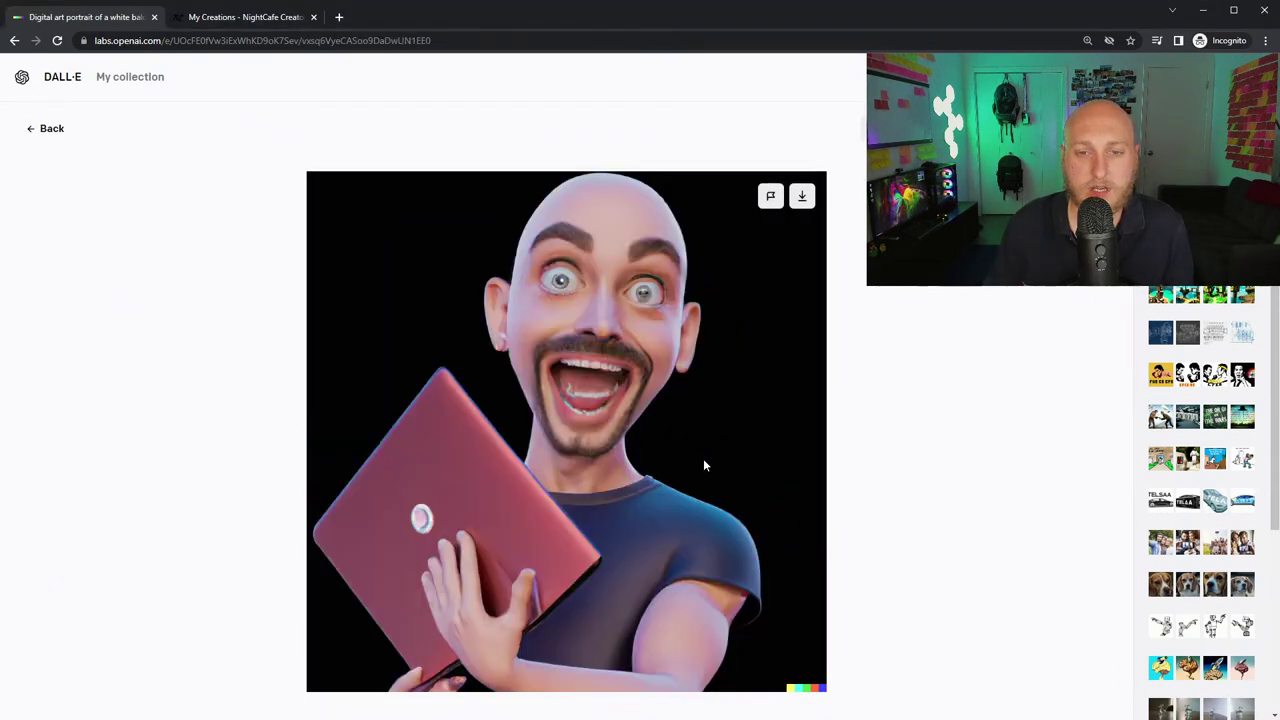
key("Right")
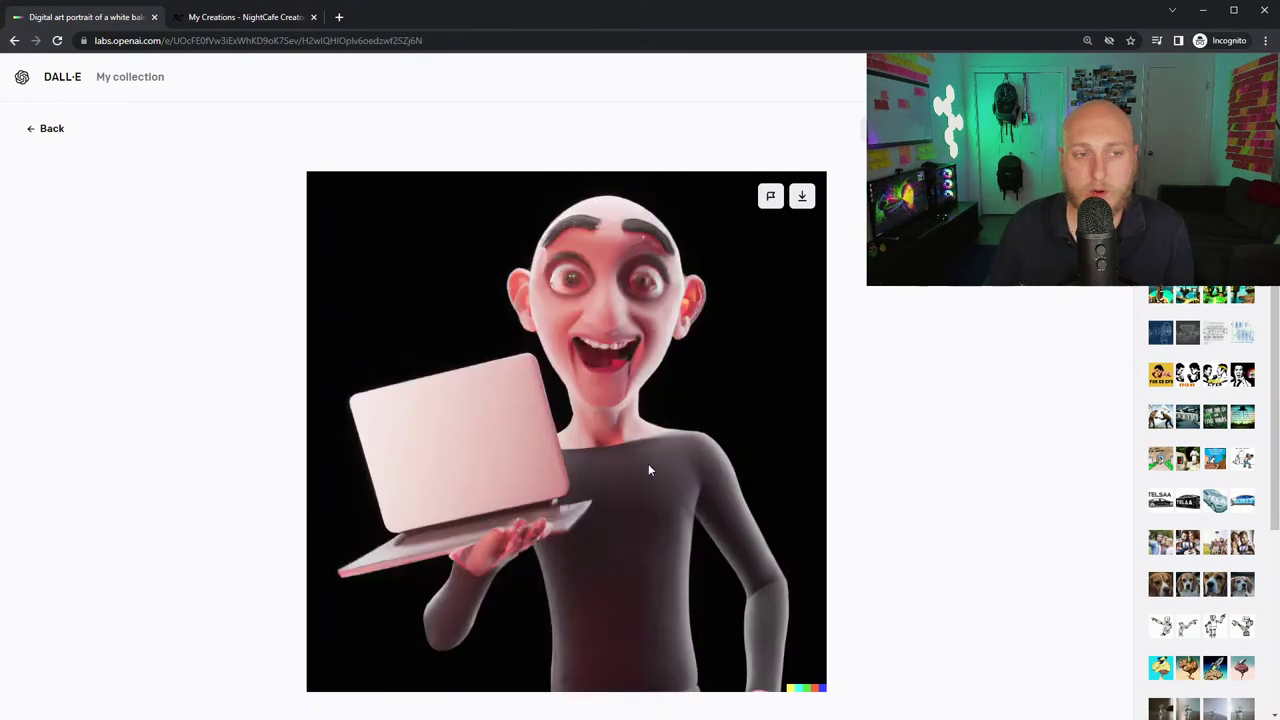
left_click(46, 129)
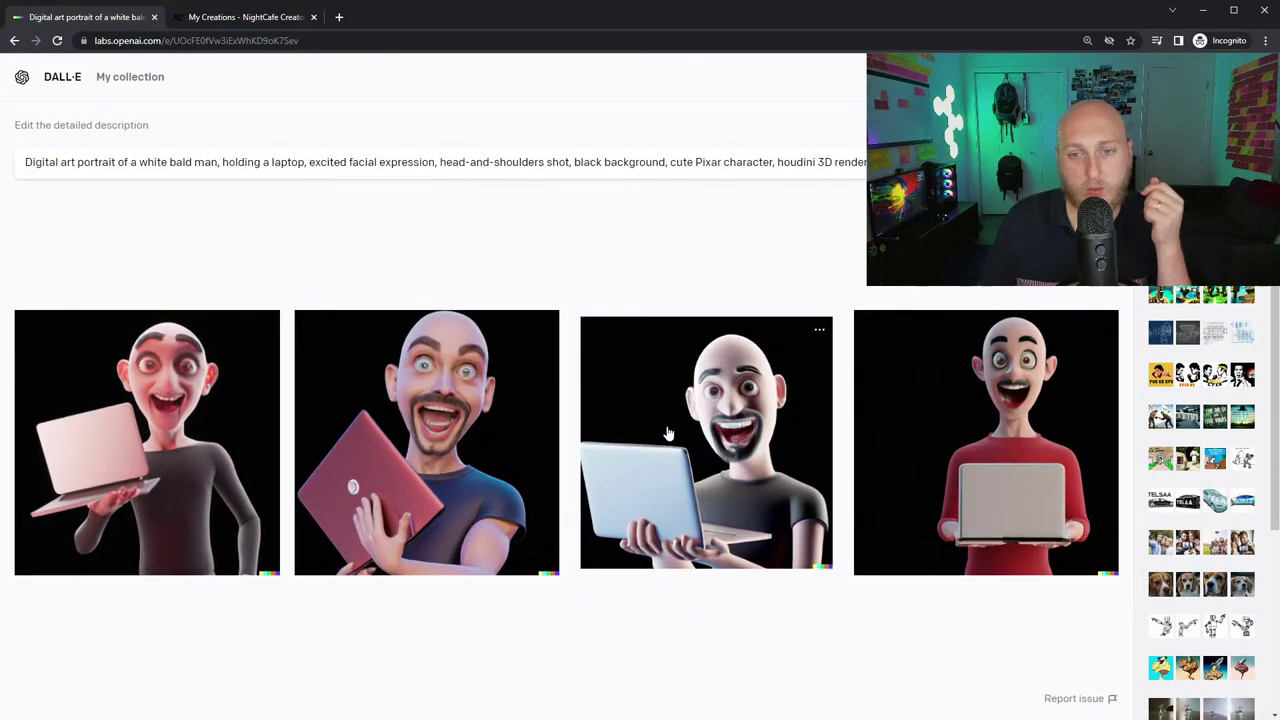
left_click(819, 329)
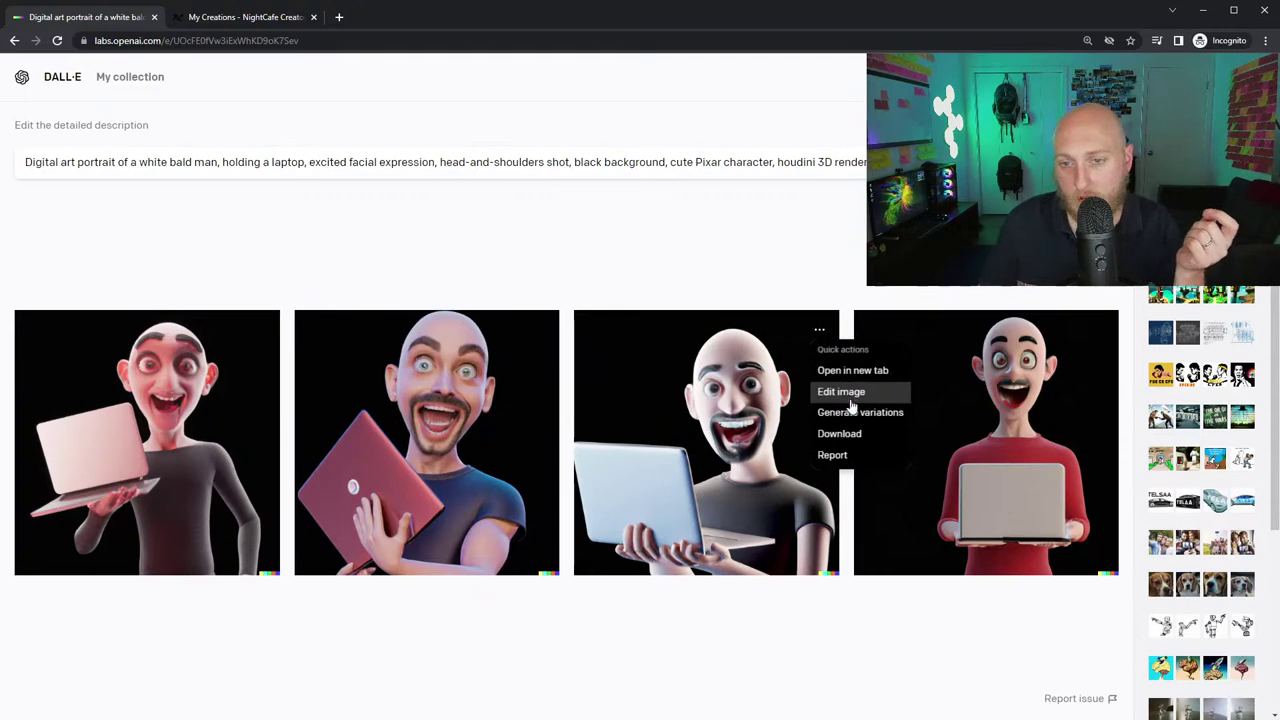
left_click(608, 271)
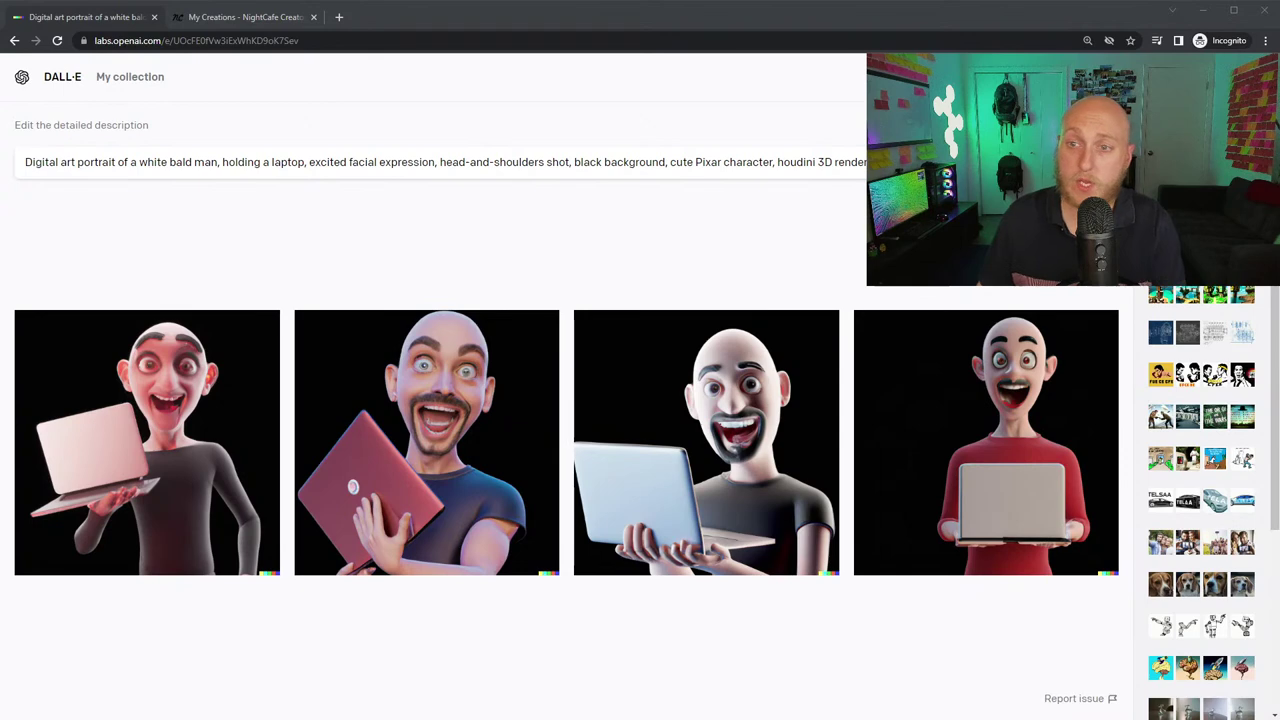
- Copy the bald-man portrait prompt and replace it with "A film still of Rick and Morty in Star Trek The Next Generation (1987)"
triple_click(574, 171)
key("ctrl+c")
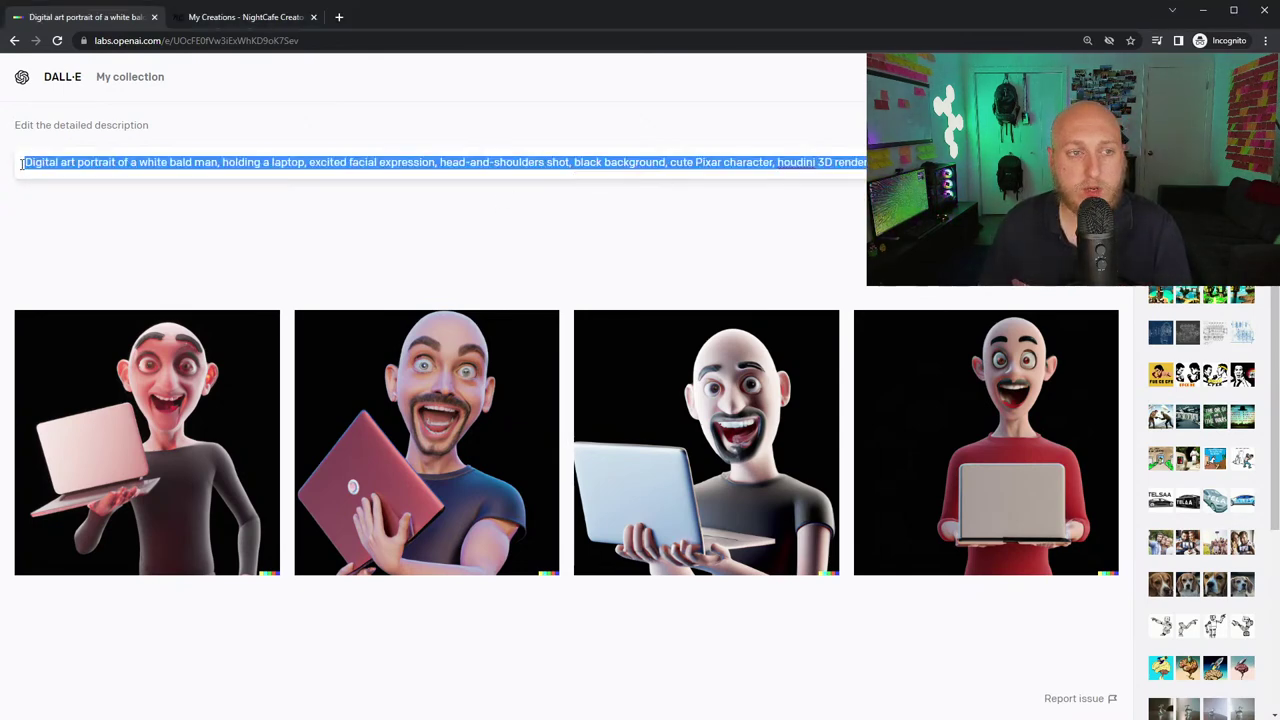
left_click(237, 174)
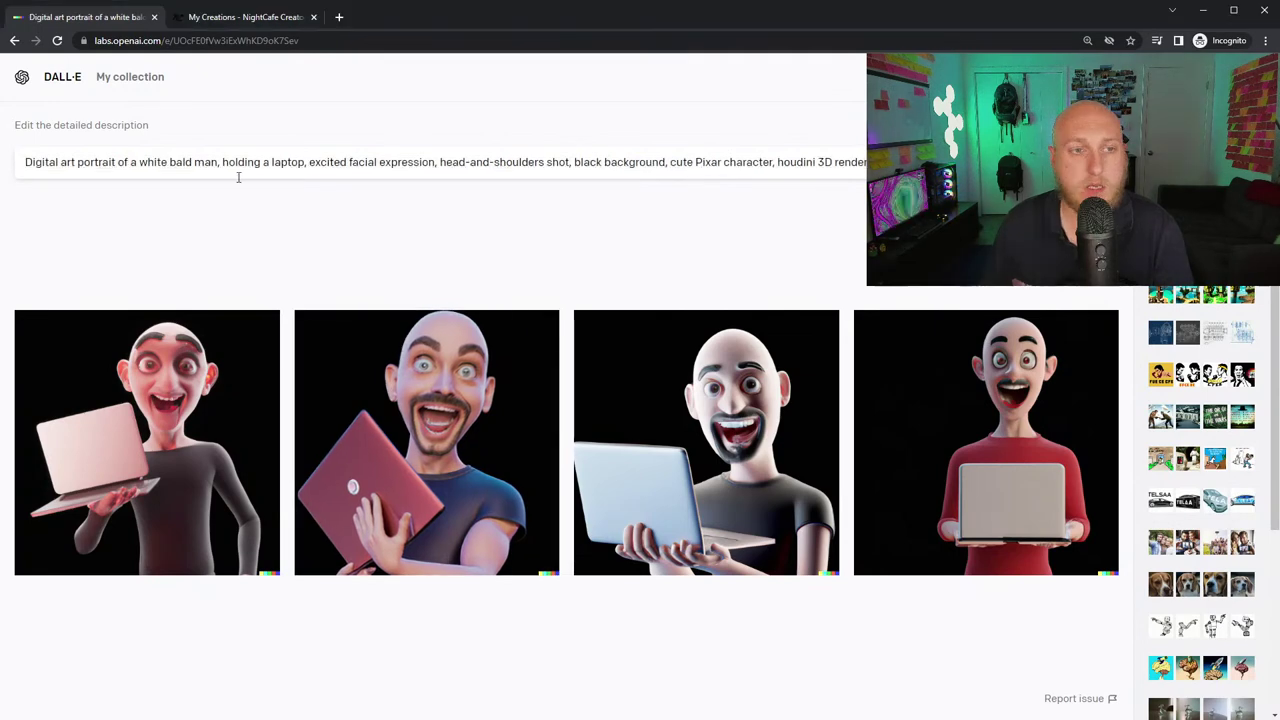
triple_click(243, 173)
type("A film still of Rick and Morty in Star Trek The Next Generation (1987)")
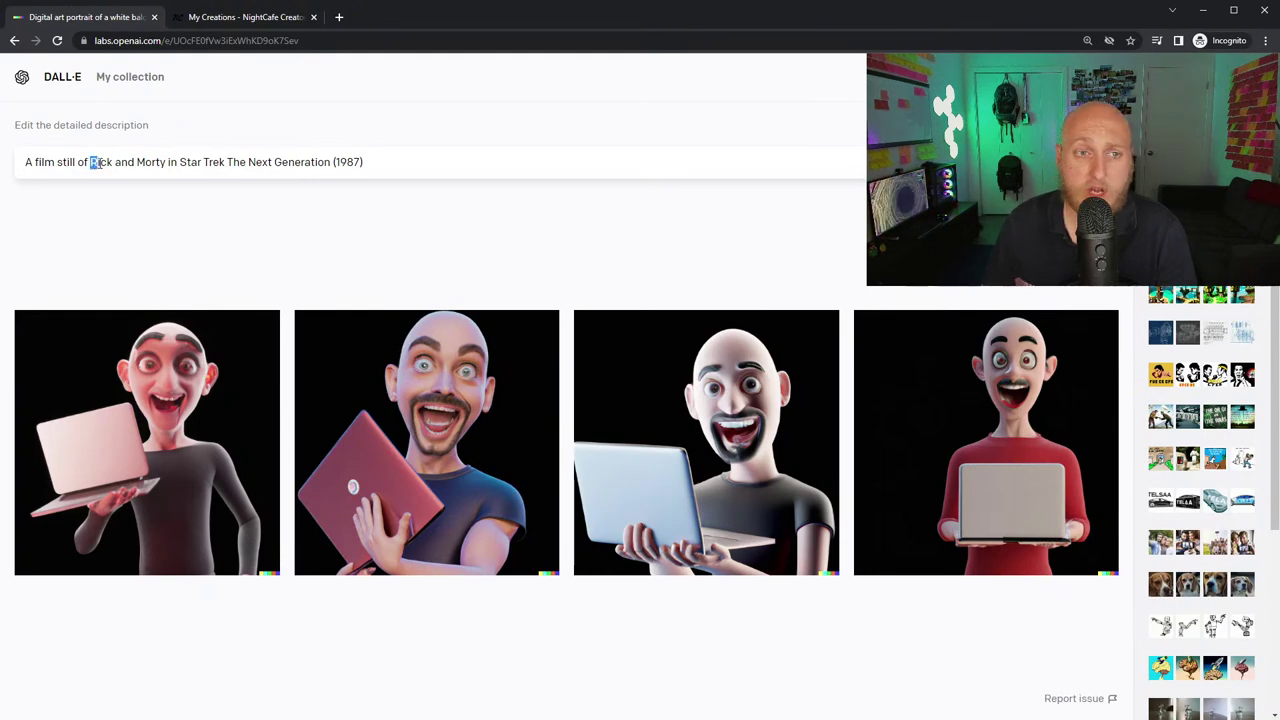
left_click_drag(97, 163, 169, 167)
left_click(183, 166)
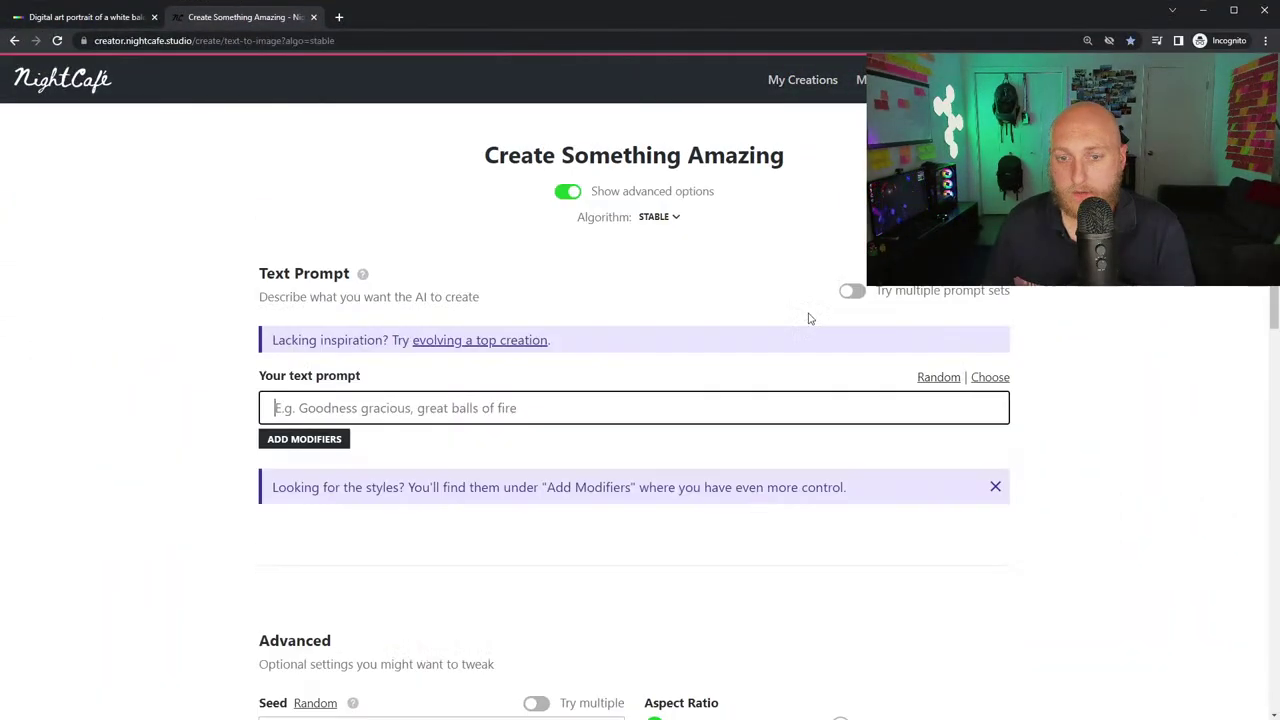
- In NightCafe, paste the bald-man portrait prompt, dismiss the styles notice and remove the extra spaces before "black background"
key("ctrl+v")
left_click(995, 503)
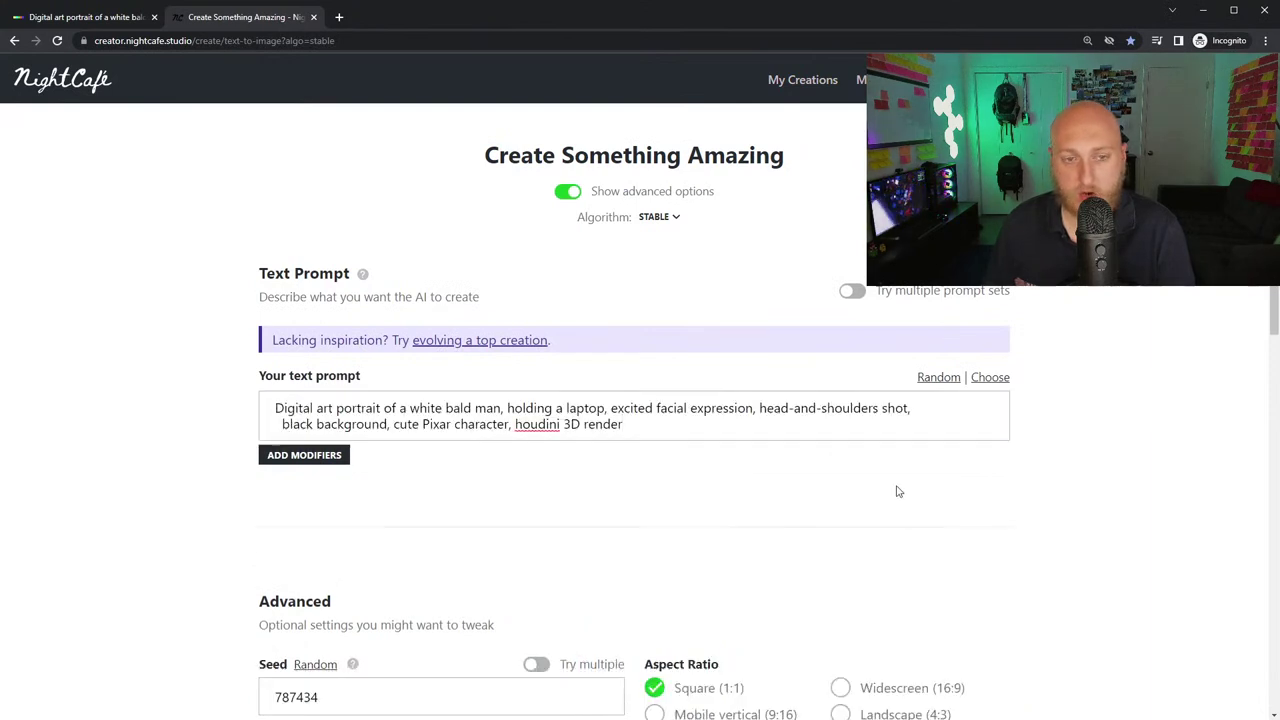
left_click(284, 424)
key("BackSpace")
key("BackSpace")
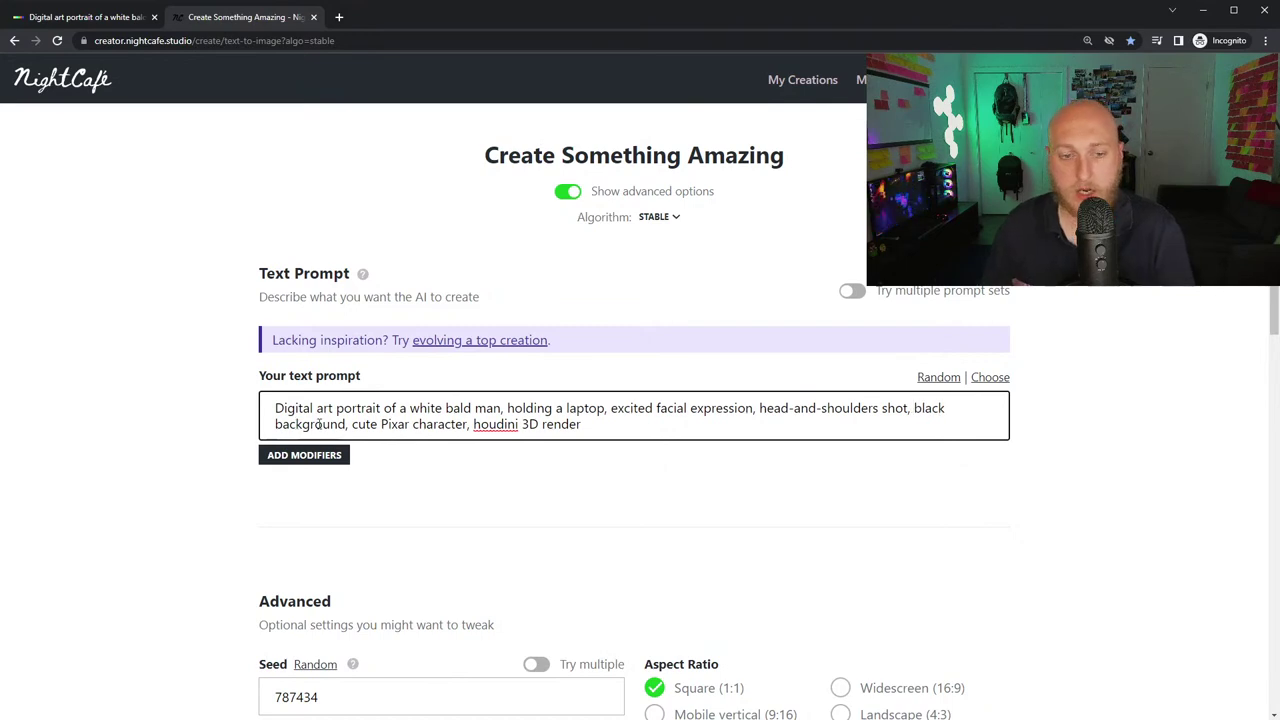
- Set the creation to 9 images with a 60% prompt weight and start generating it
scroll(657, 519, "down", 3)
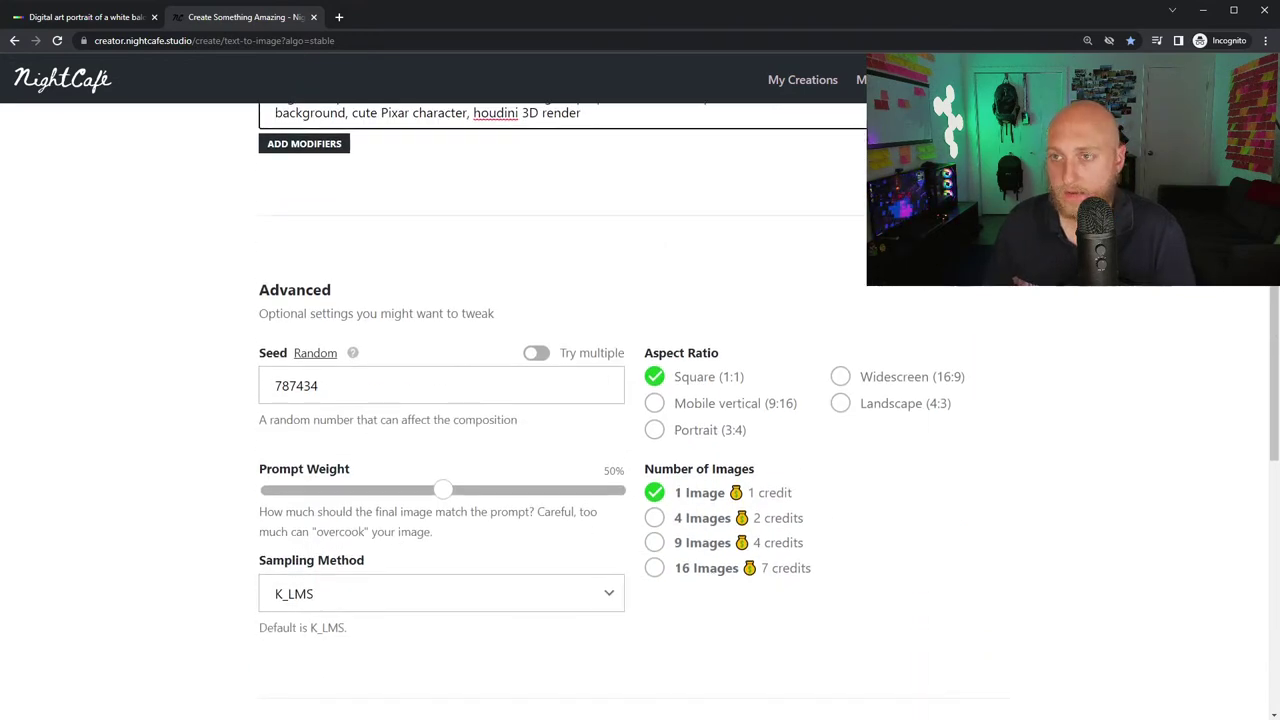
left_click(653, 543)
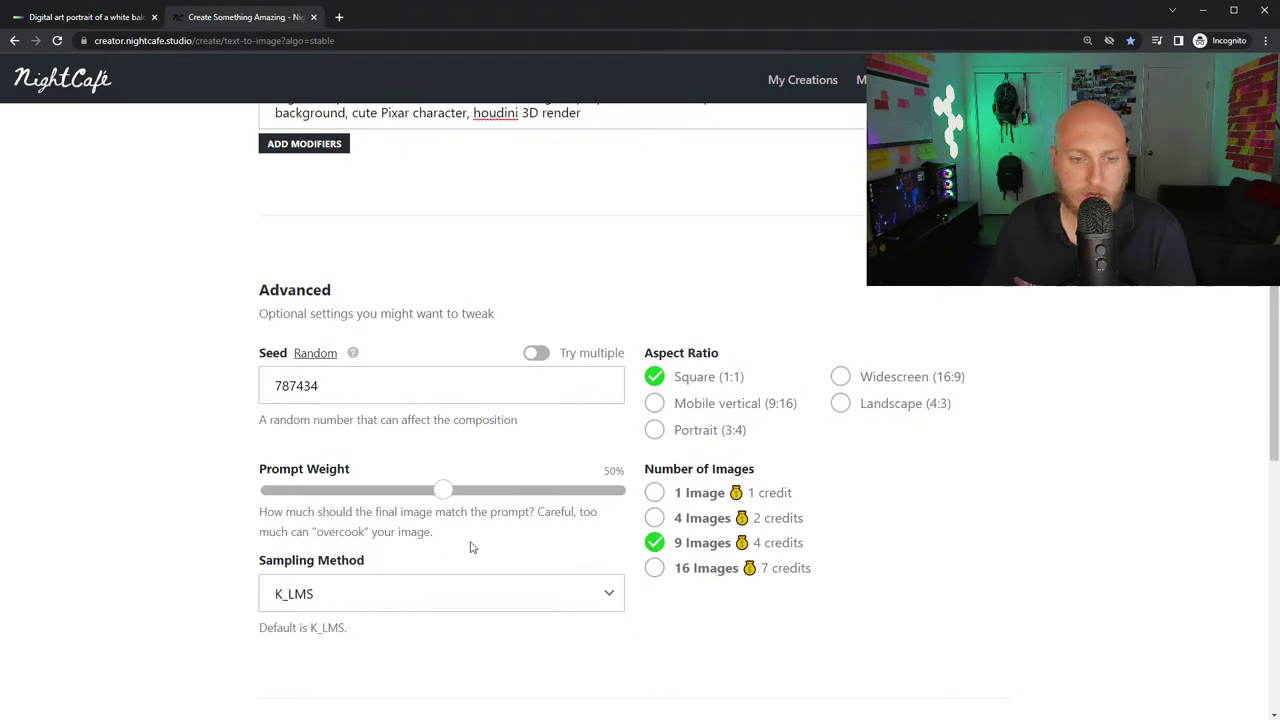
scroll(470, 545, "down", 3)
scroll(477, 470, "up", 3)
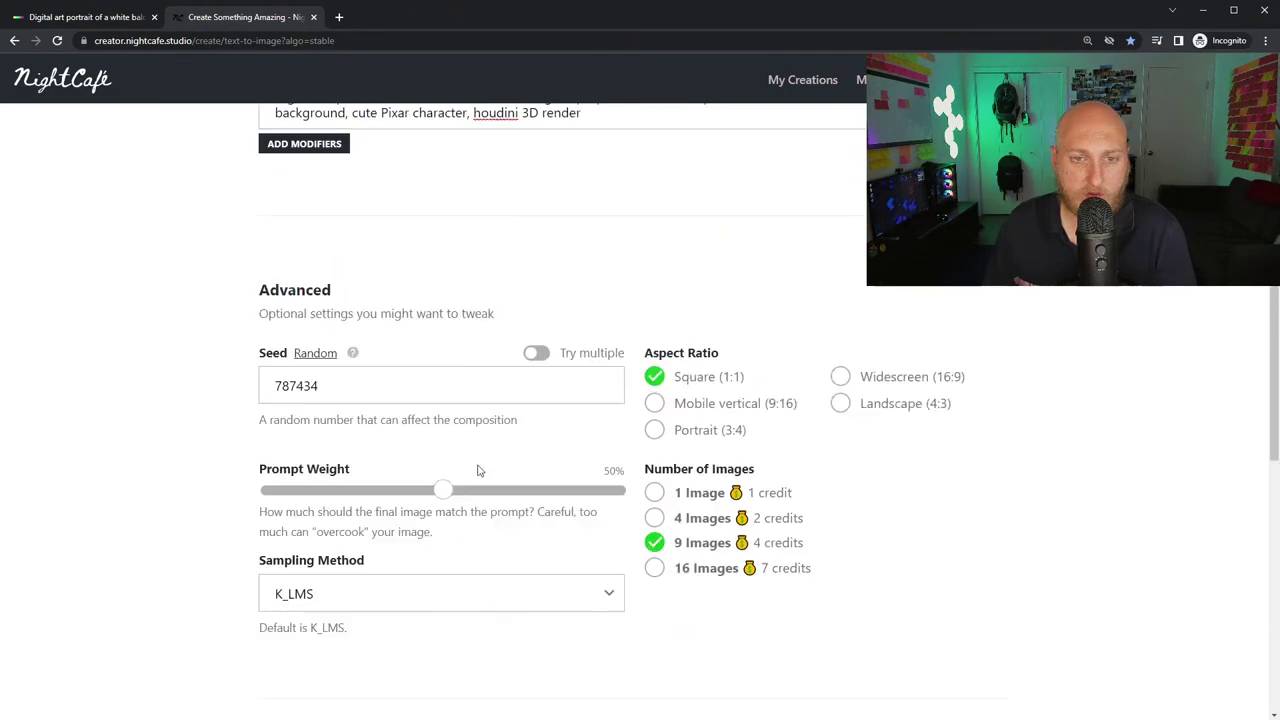
left_click_drag(445, 490, 463, 491)
scroll(463, 491, "down", 6)
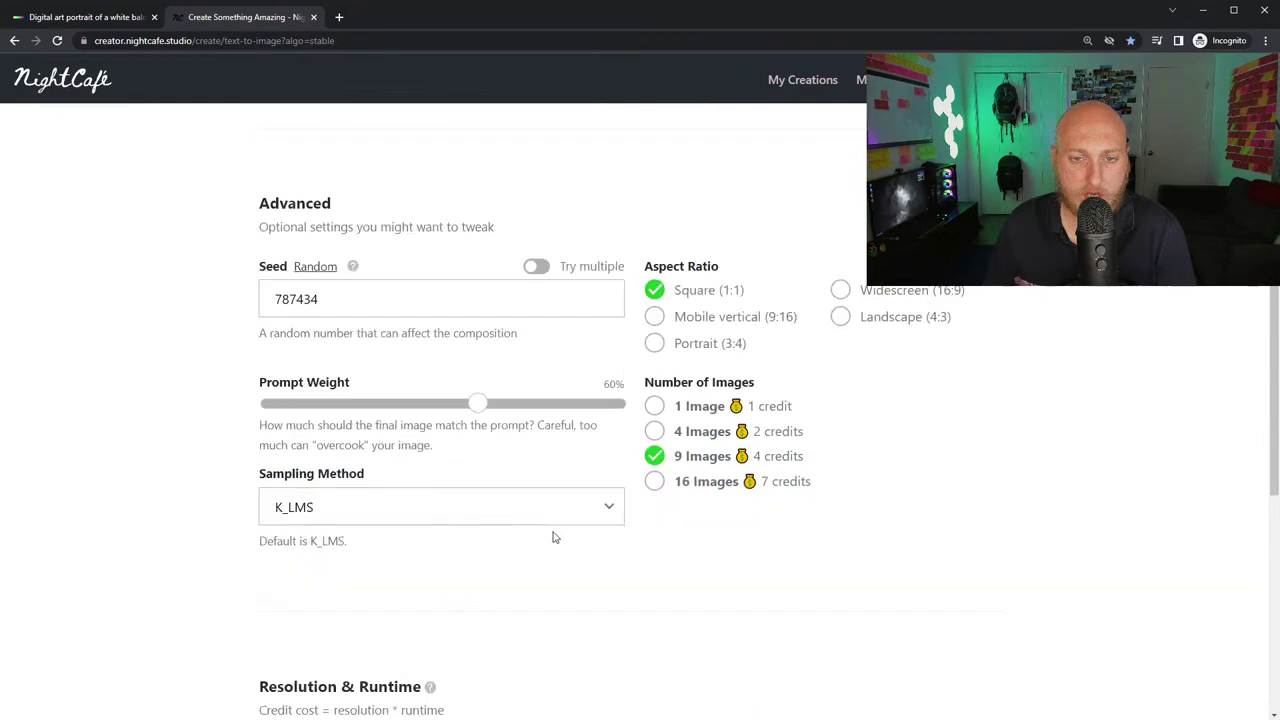
left_click(625, 621)
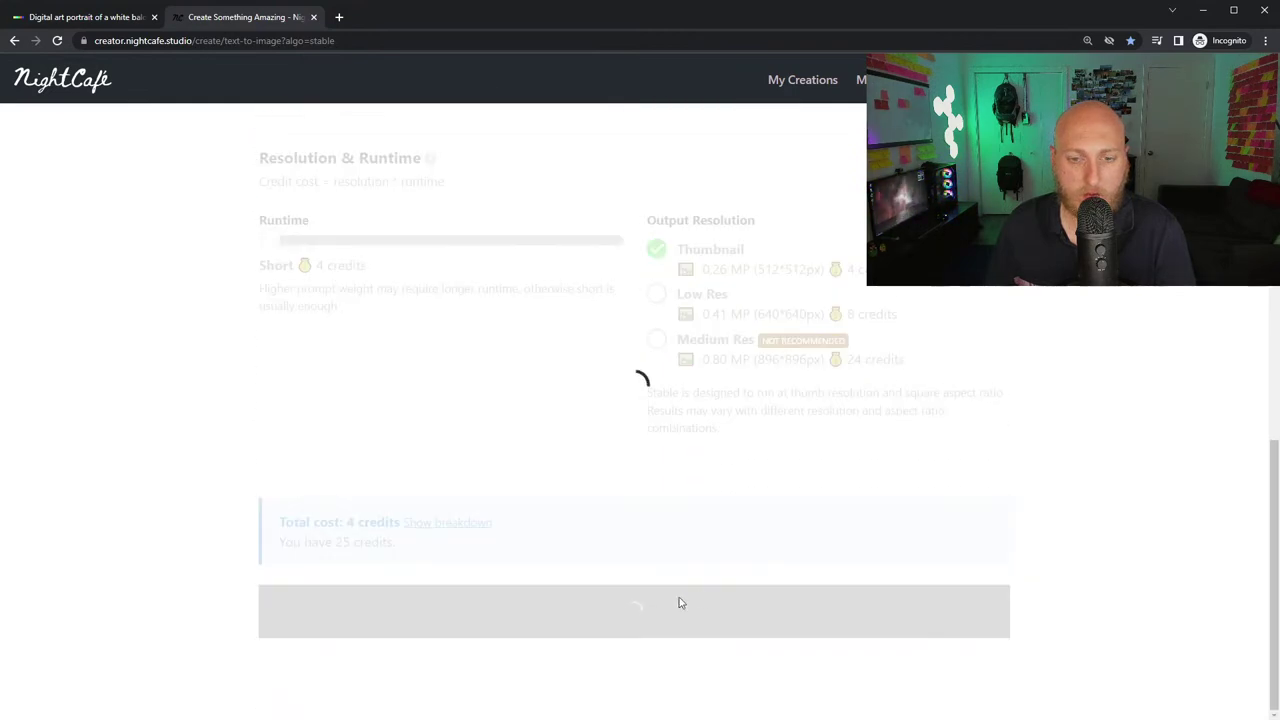
- Switch to DALL-E and generate images from the Rick and Morty Star Trek prompt
left_click(71, 18)
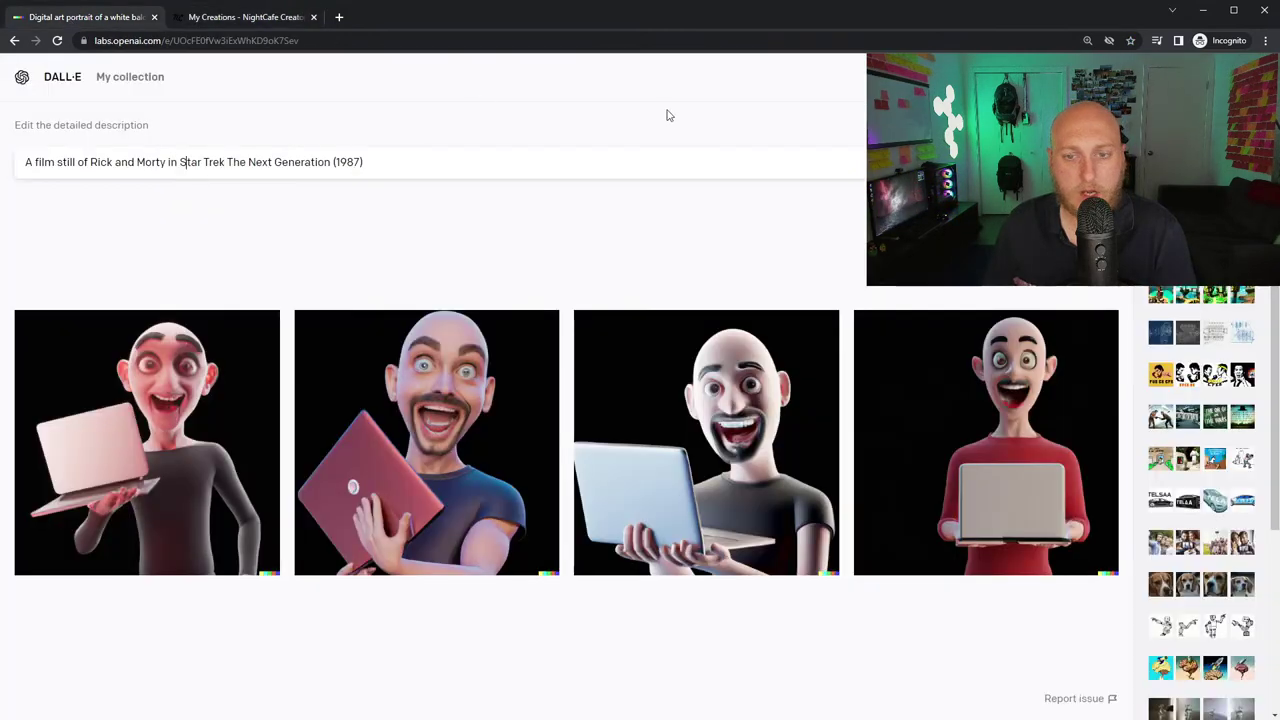
left_click(545, 249)
key("Return")
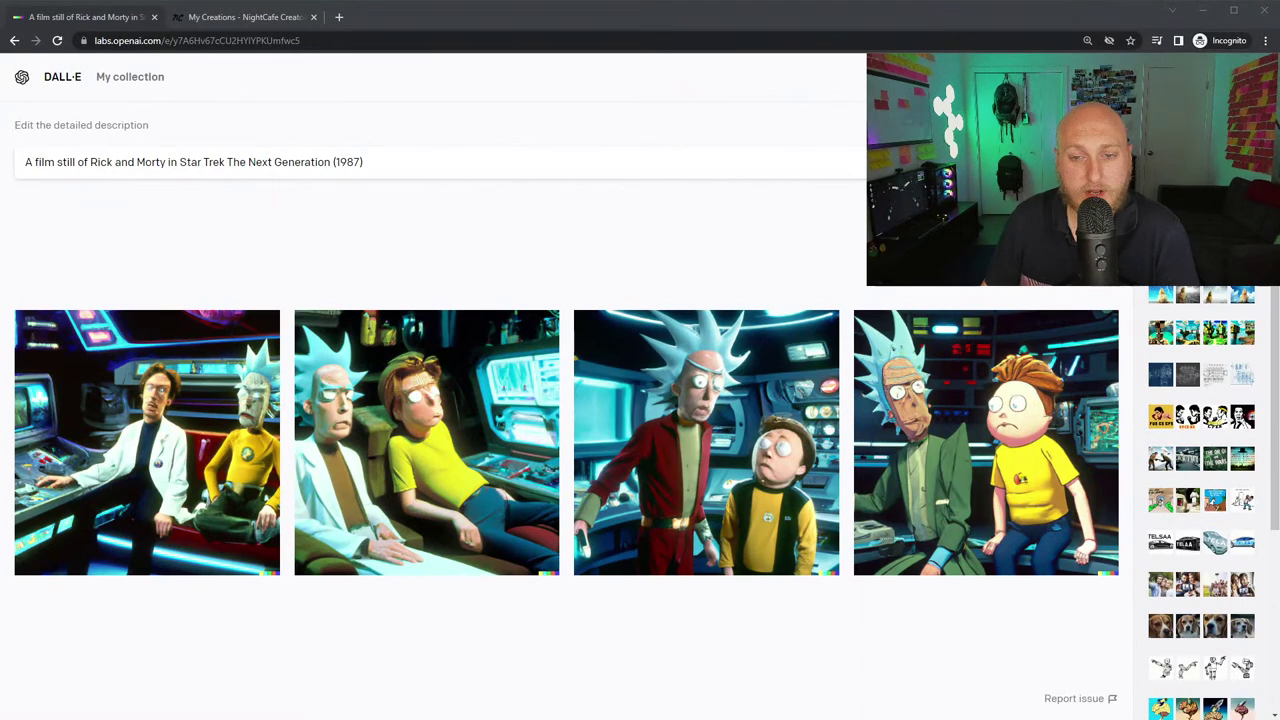
- Examine the generated Rick and Morty images at full size, revisit the second and third ones, and return to the results
left_click(630, 495)
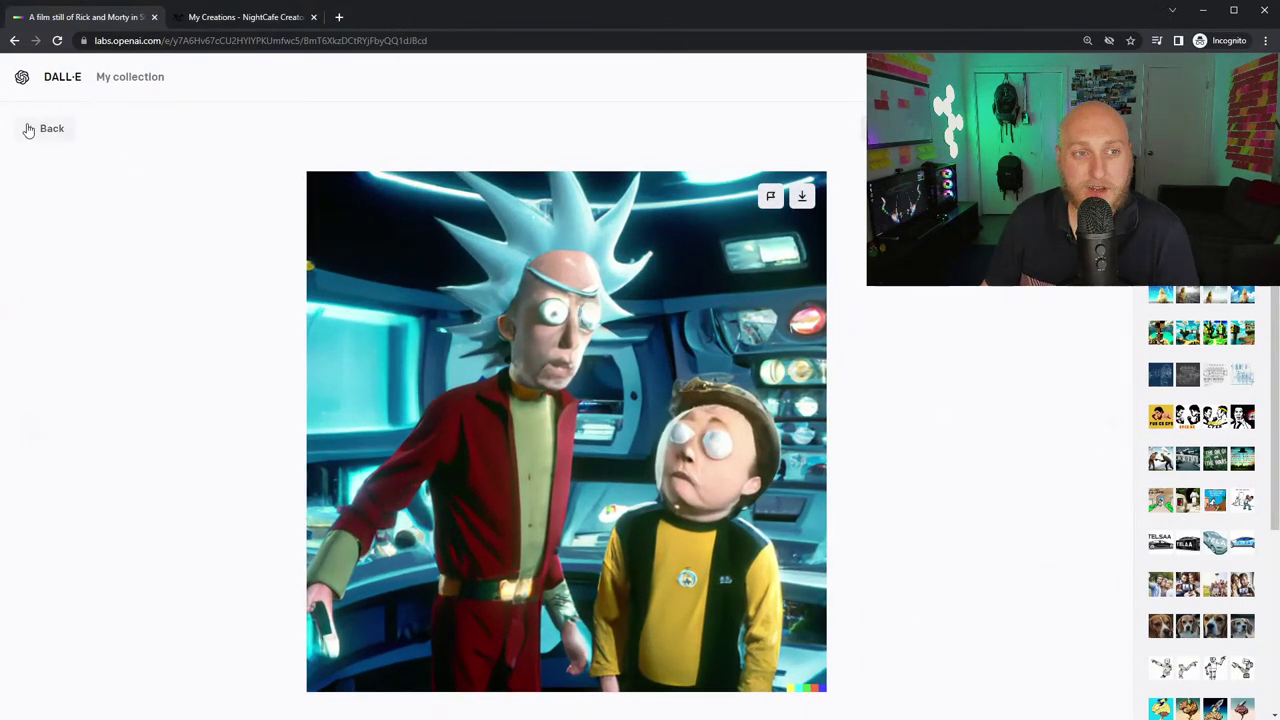
left_click(242, 434)
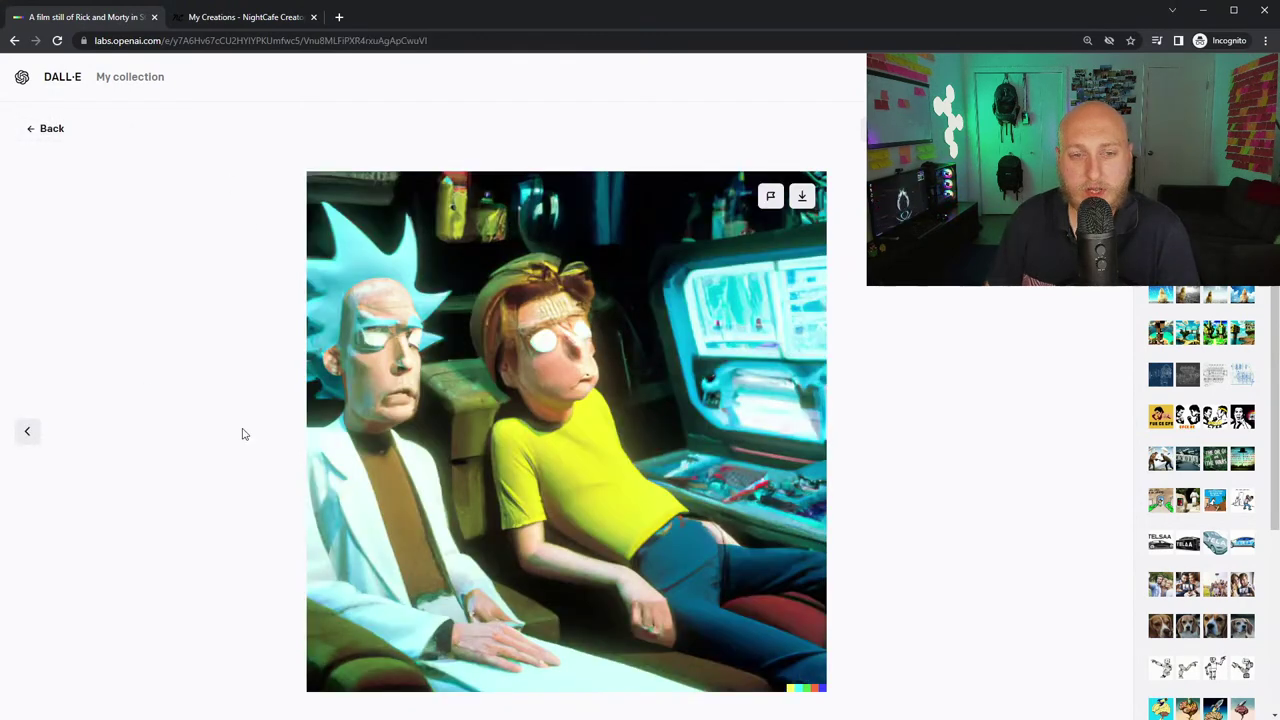
left_click(242, 434)
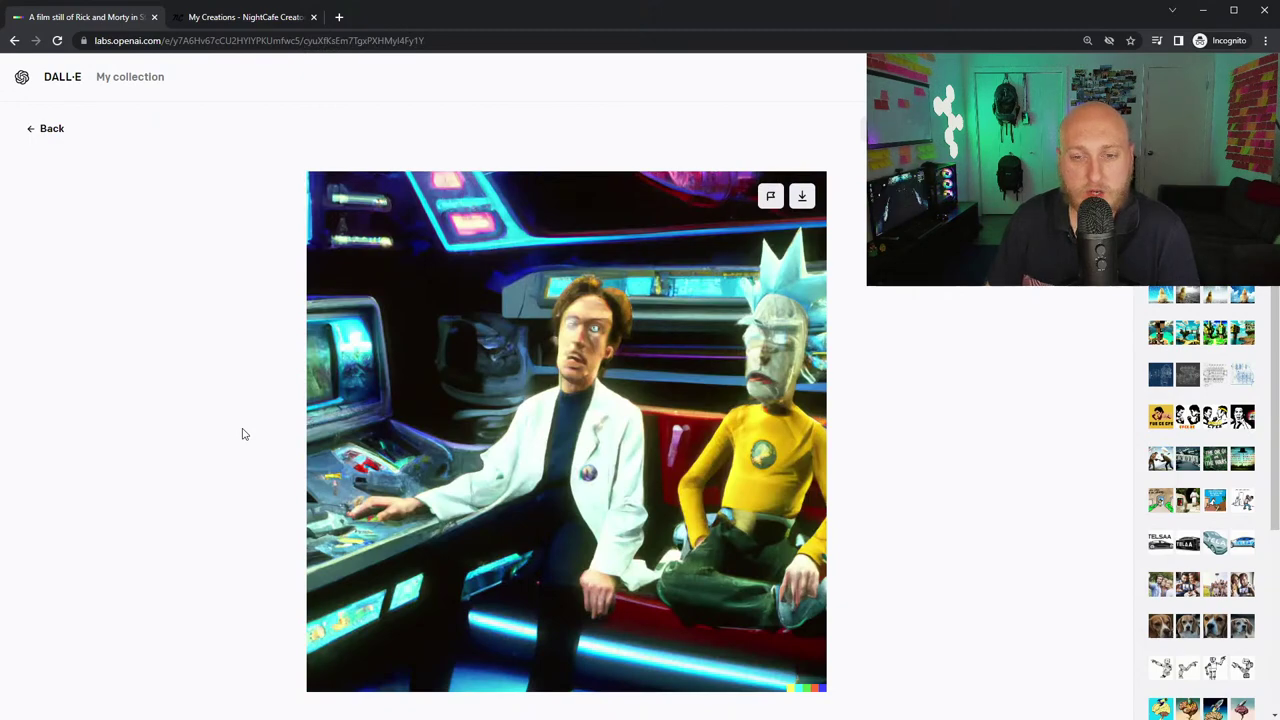
left_click(242, 434)
left_click(242, 434)
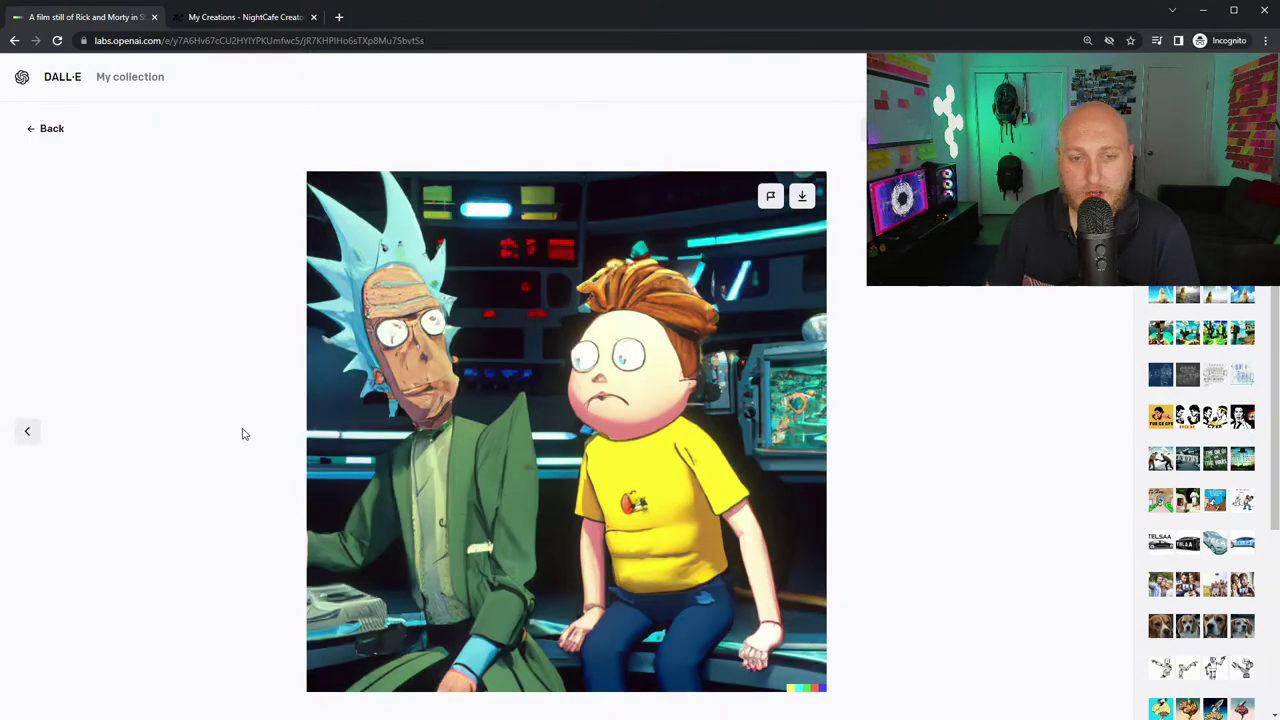
left_click(242, 434)
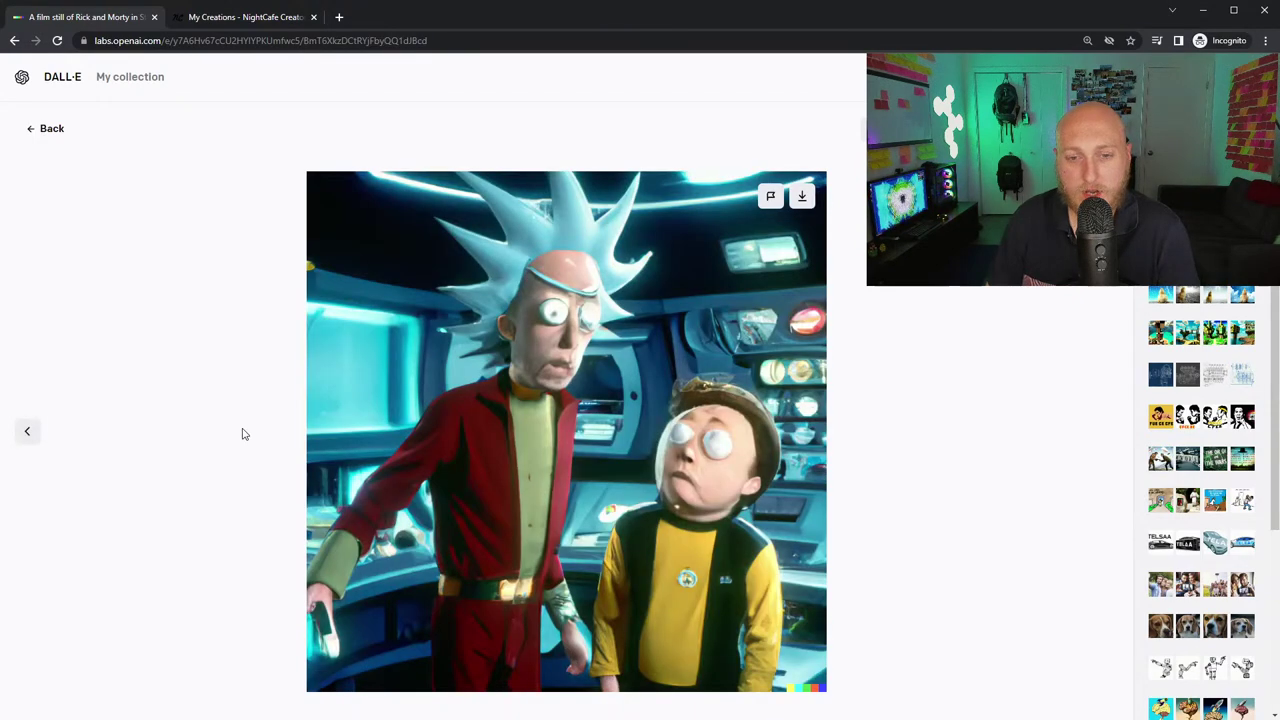
left_click(242, 434)
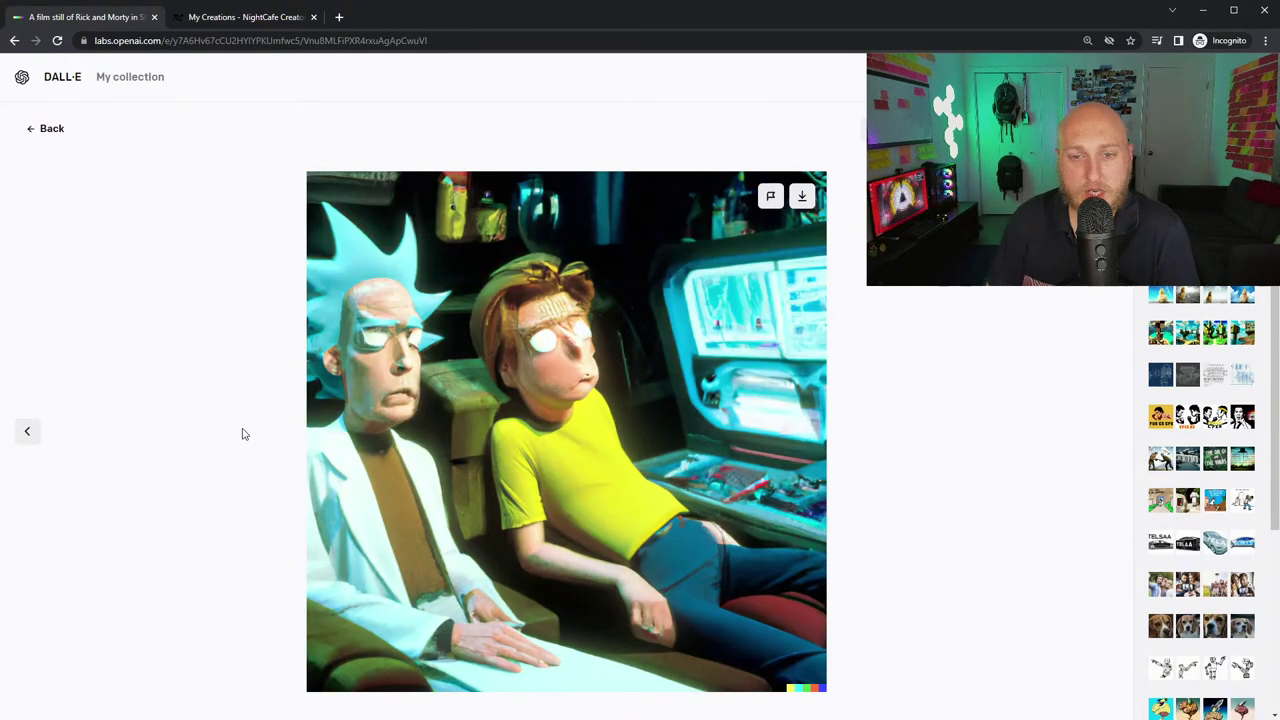
left_click(45, 130)
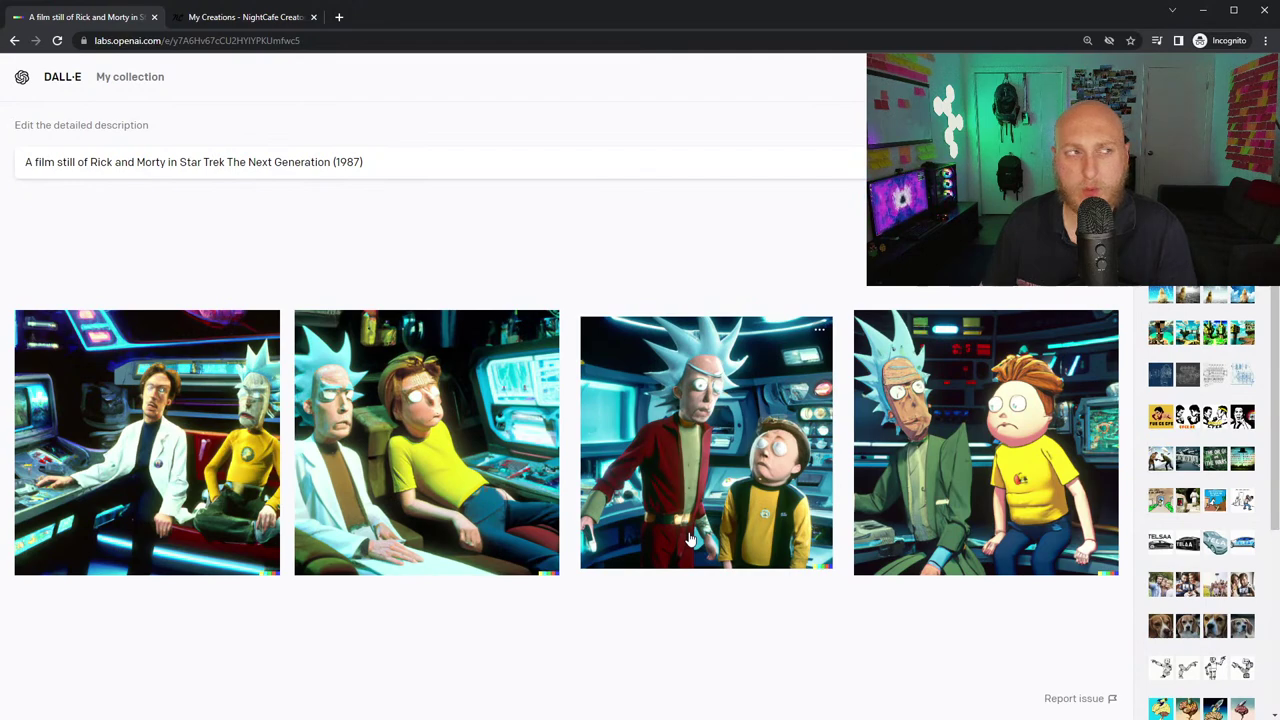
left_click(502, 428)
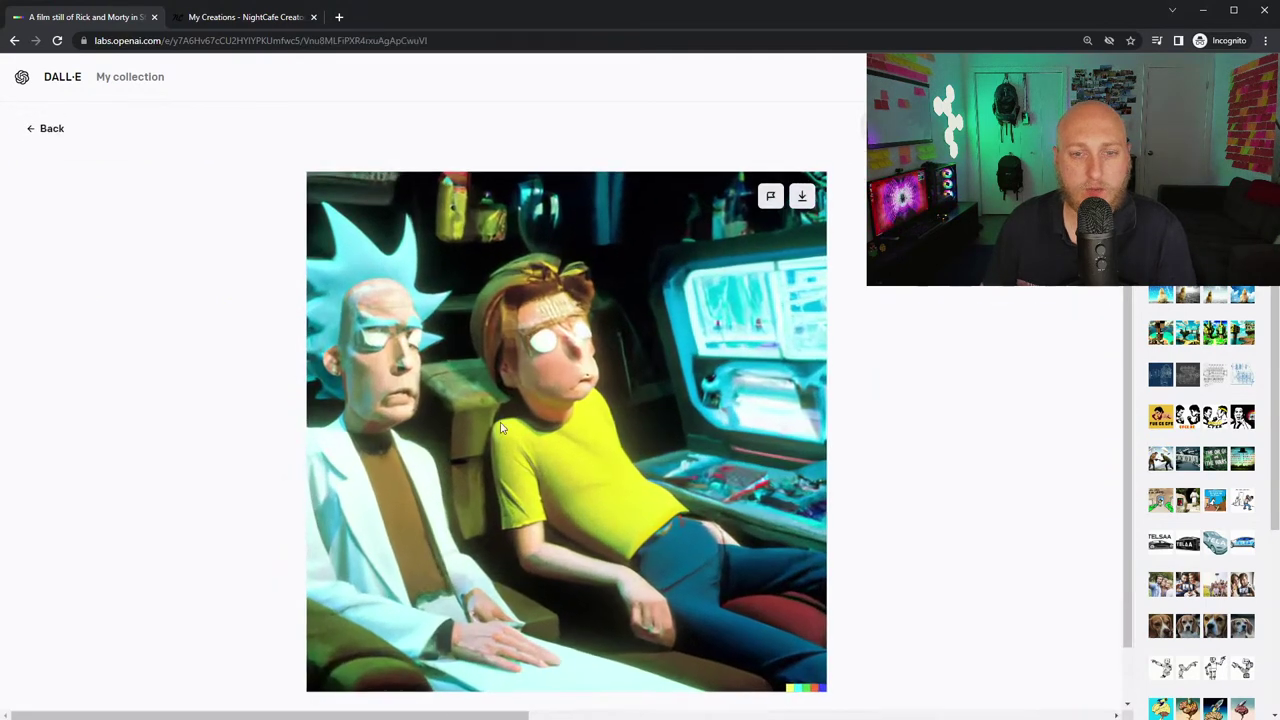
left_click(40, 130)
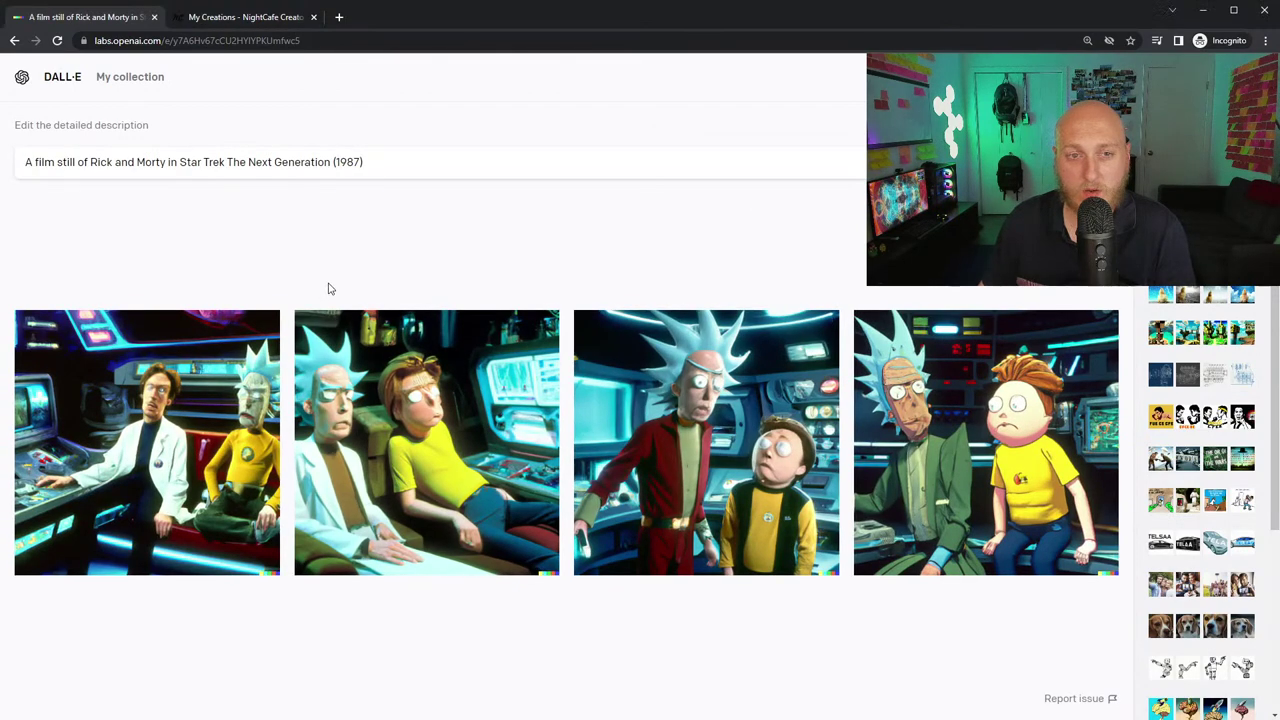
left_click(768, 517)
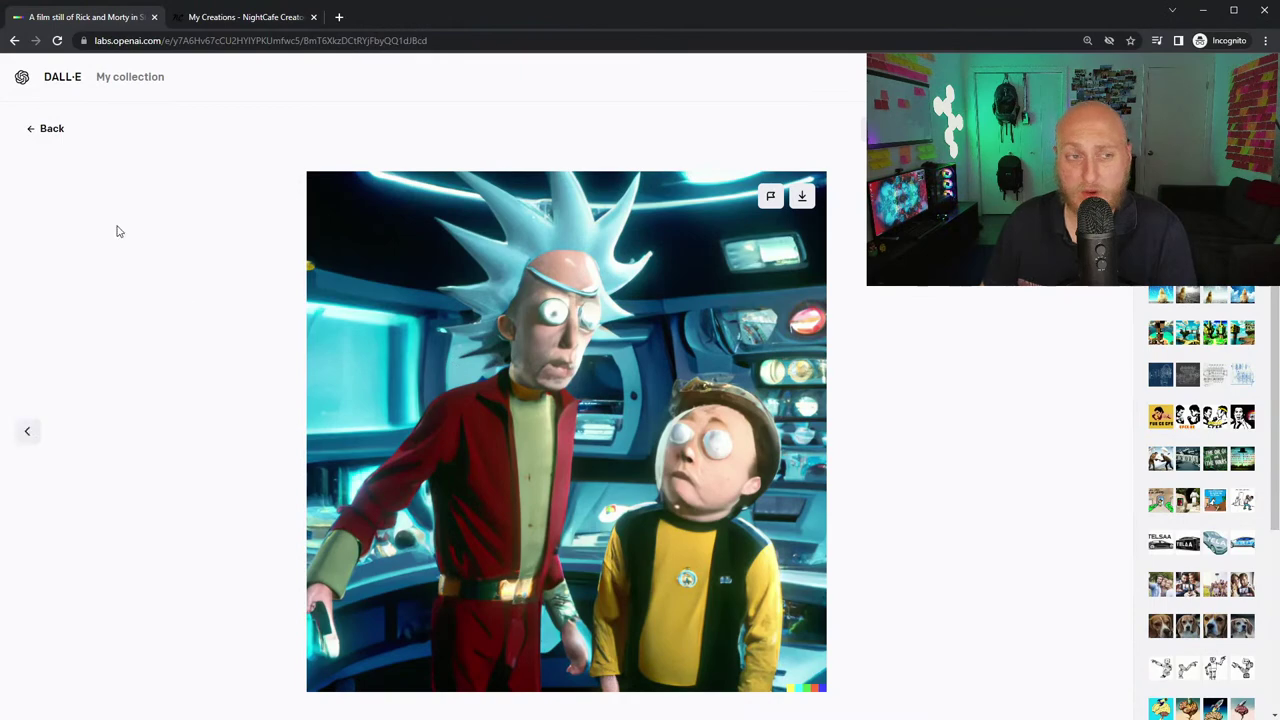
left_click(44, 132)
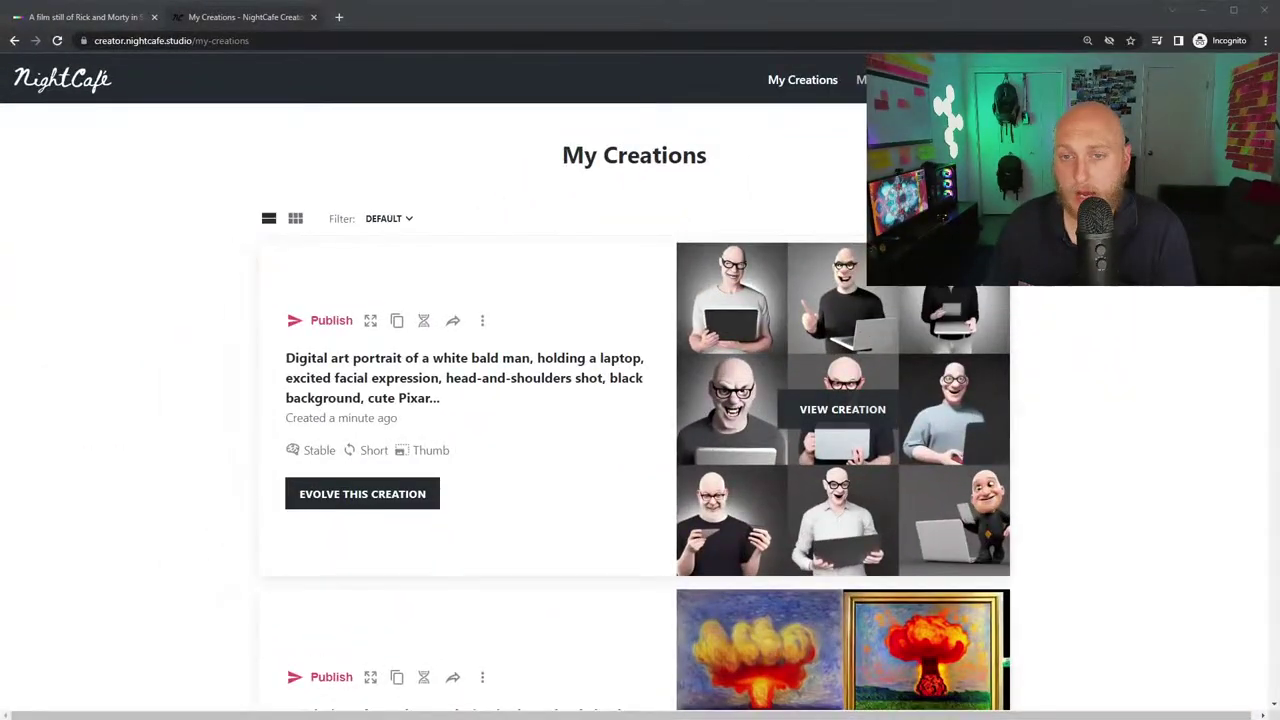
- View the nine-image bald-man creation in NightCafe at full size and return to the list of creations
left_click(870, 358)
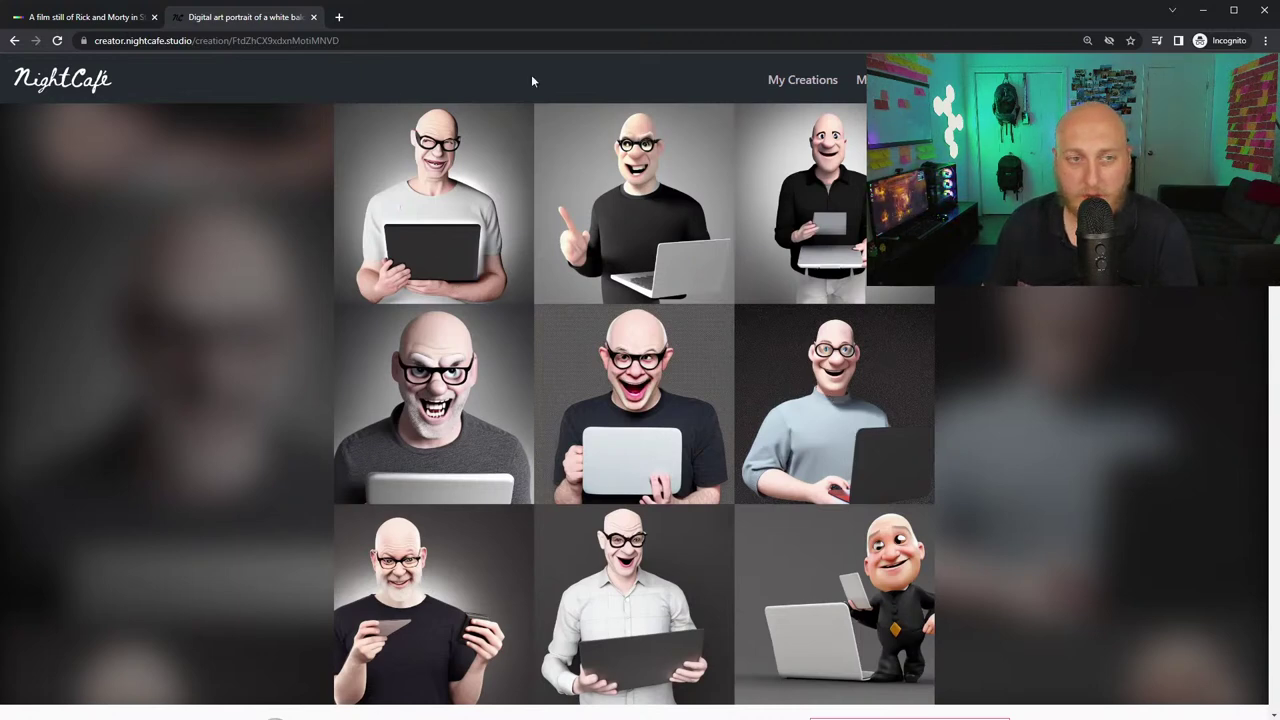
left_click(14, 40)
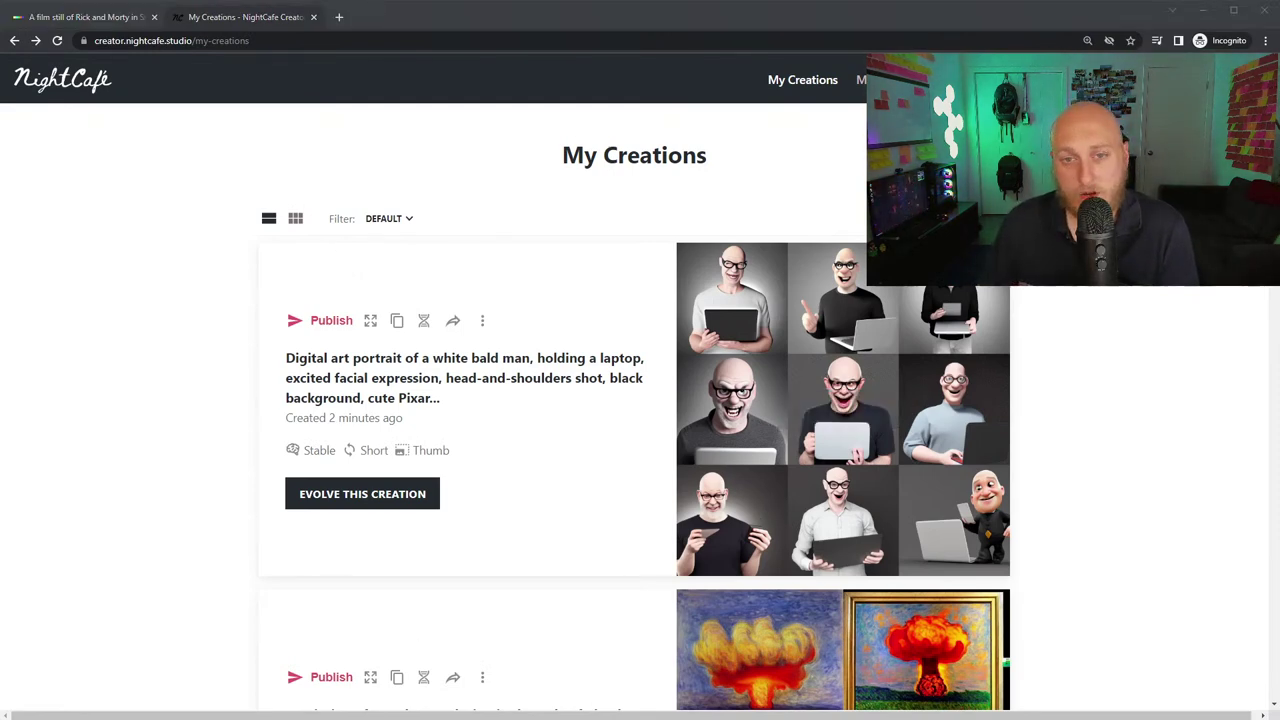
- Copy the Rick and Morty prompt from DALL-E and paste it into a new Stable creation in NightCafe
left_click(90, 17)
triple_click(317, 162)
key("ctrl+c")
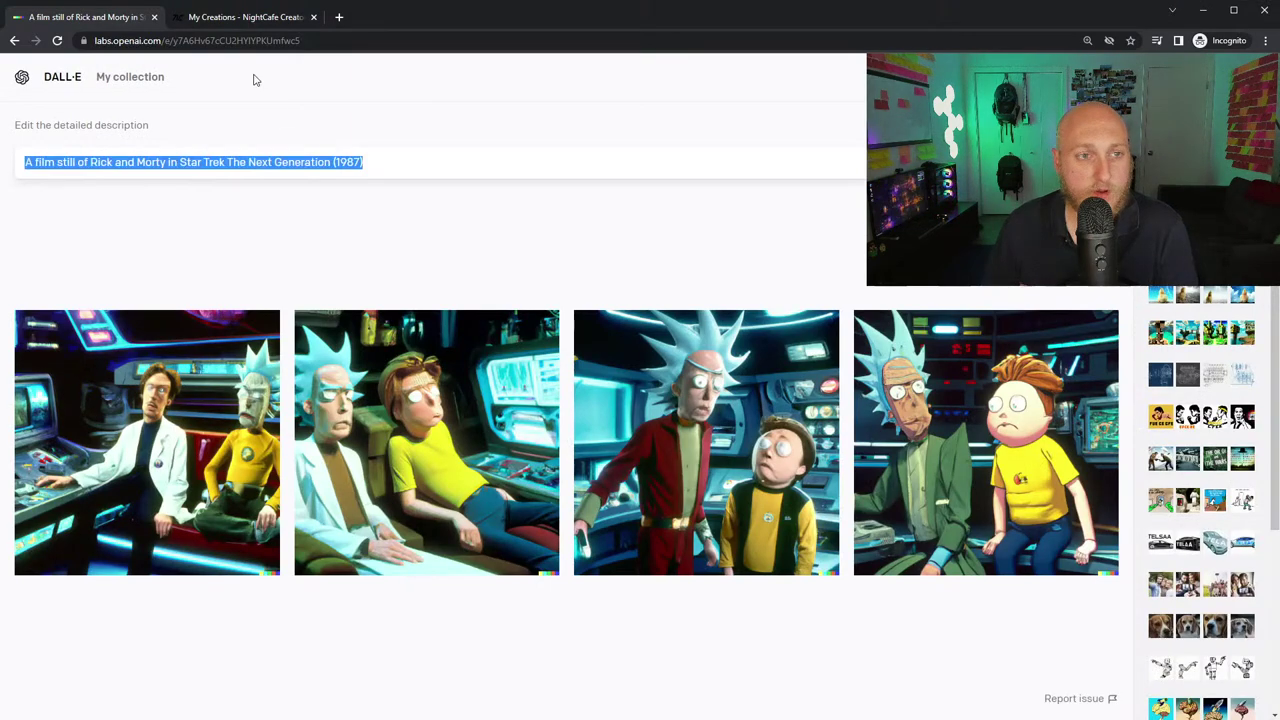
left_click(245, 17)
left_click(900, 79)
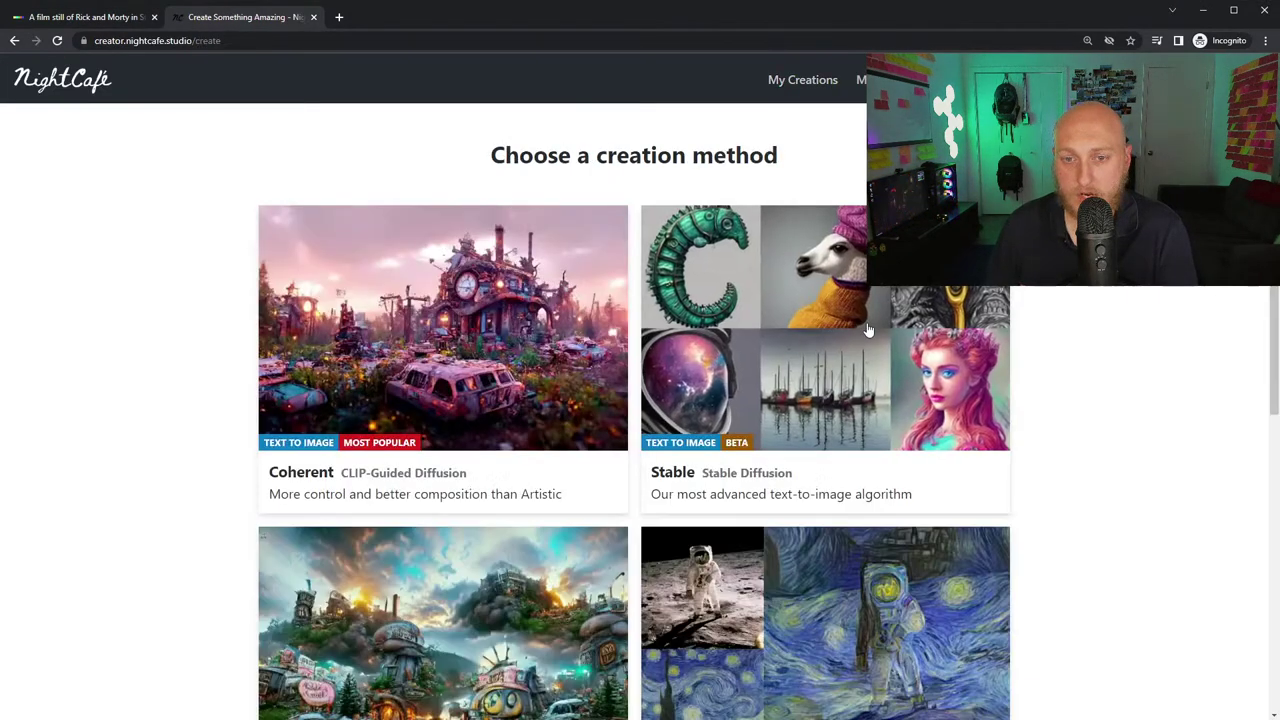
left_click(760, 330)
left_click(515, 412)
key("ctrl+v")
- Set the prompt weight to 70% and the number of images to 4, and start generating the creation
scroll(696, 507, "down", 3)
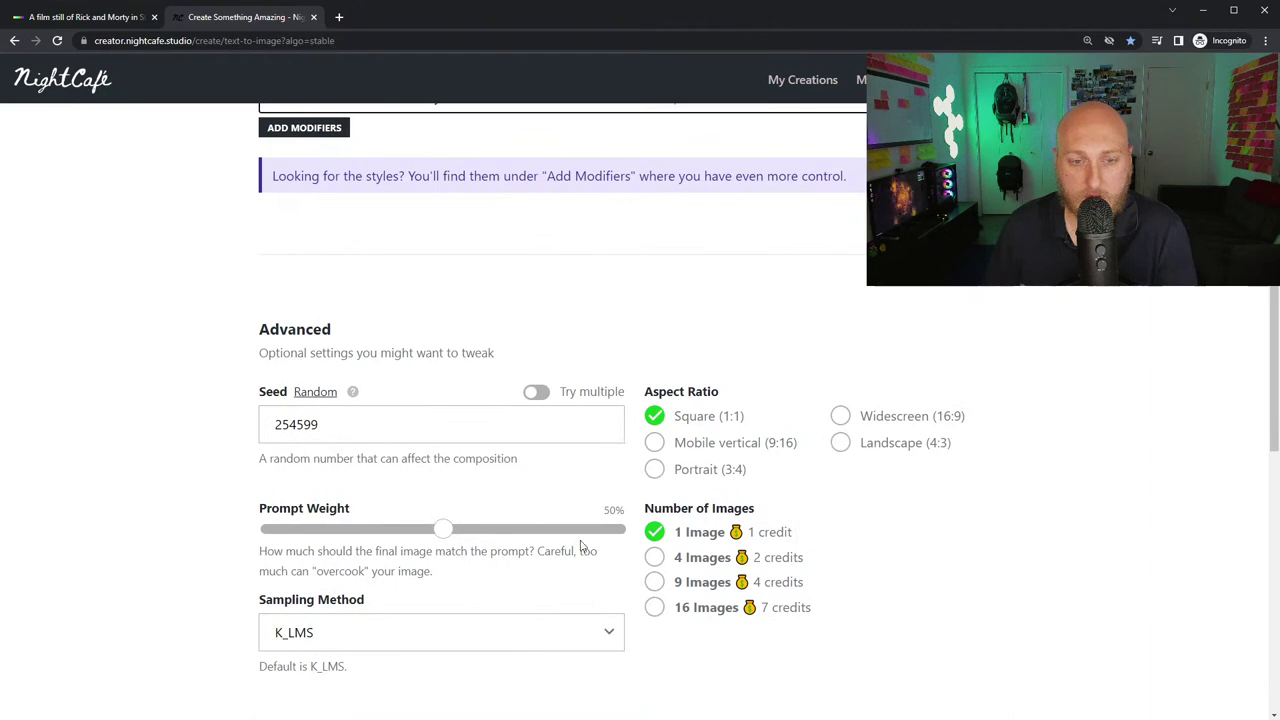
left_click_drag(446, 532, 501, 533)
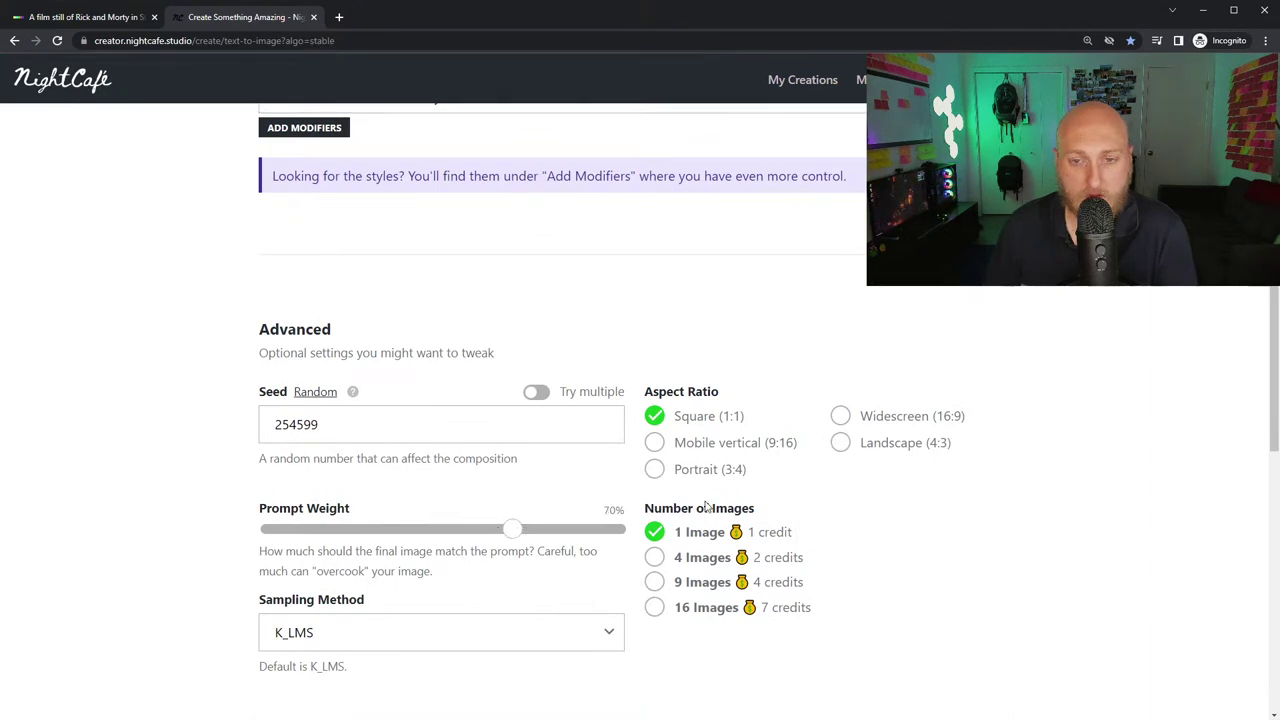
left_click(654, 557)
scroll(650, 600, "down", 5)
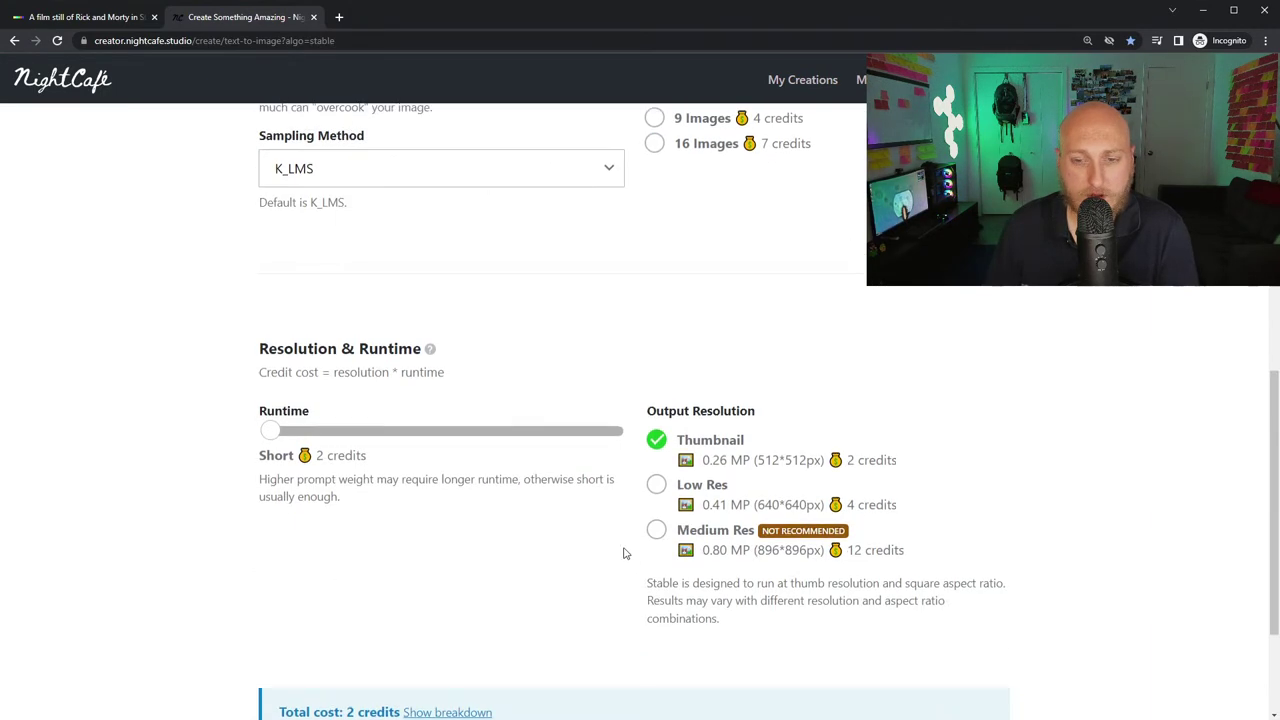
scroll(630, 590, "down", 2)
left_click(628, 604)
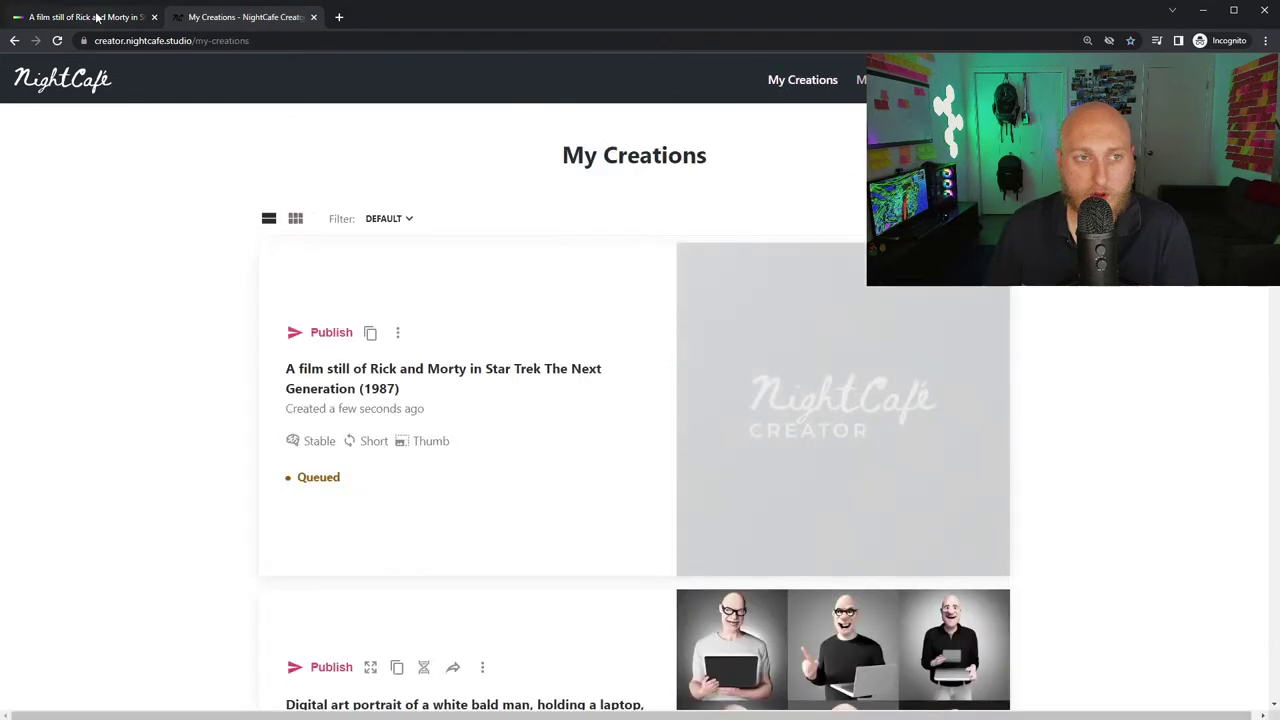
- Switch to DALL-E and replace the prompt with "A photo of an alien ship from a space surveillance telescope"
key("ctrl+shift+Tab")
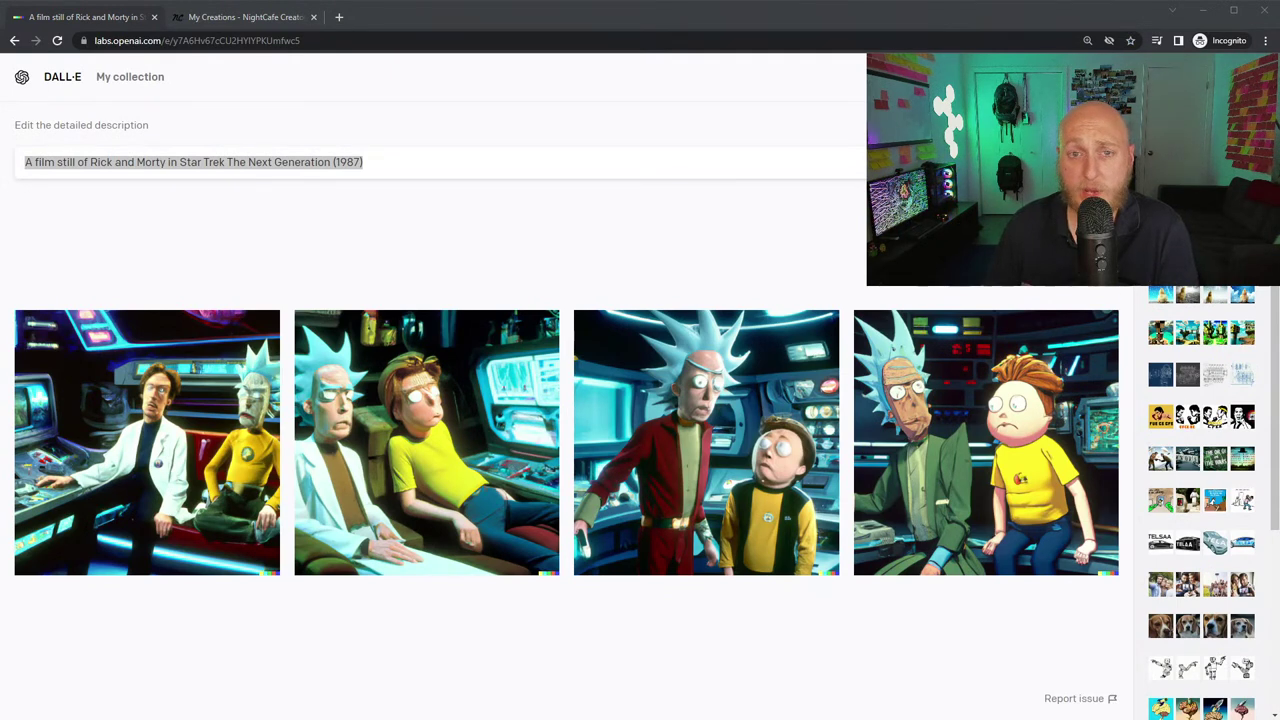
left_click(403, 166)
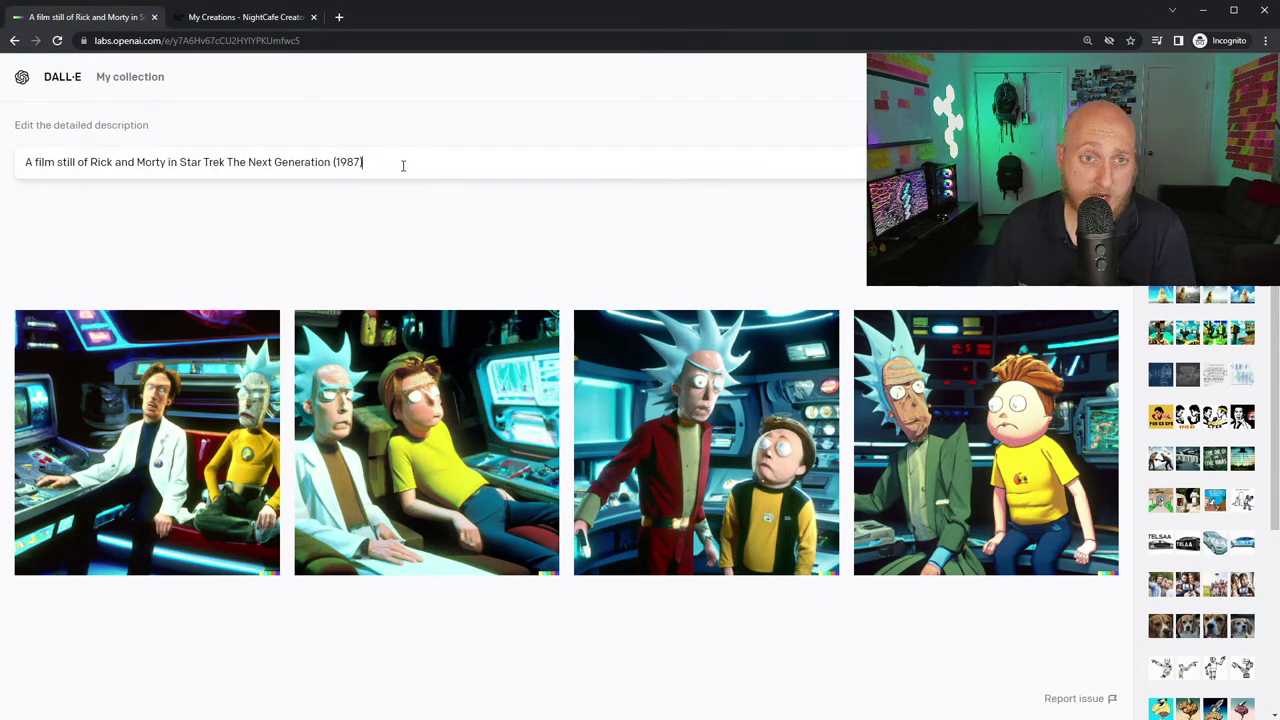
key("ctrl+a")
type("A photo of an alien ship from a space surveillance telescope")
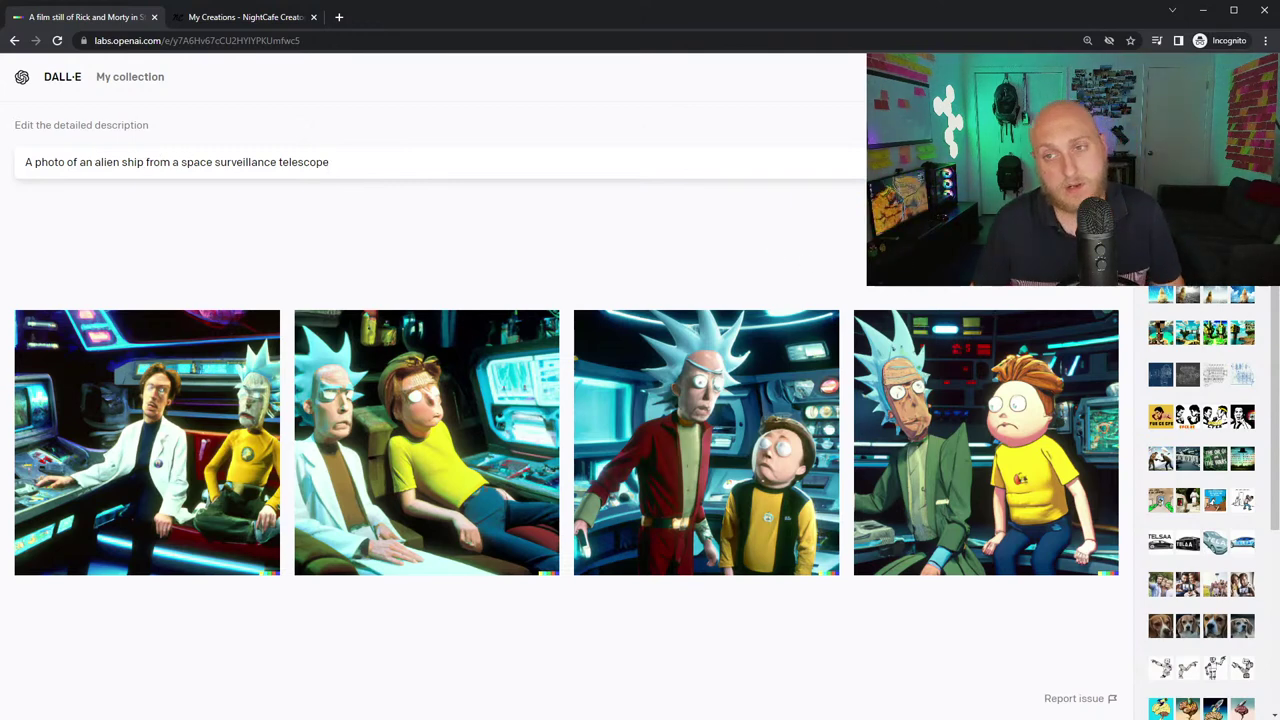
- Generate images from the alien ship prompt in DALL-E and view all four at full size before returning to the results
key("Return")
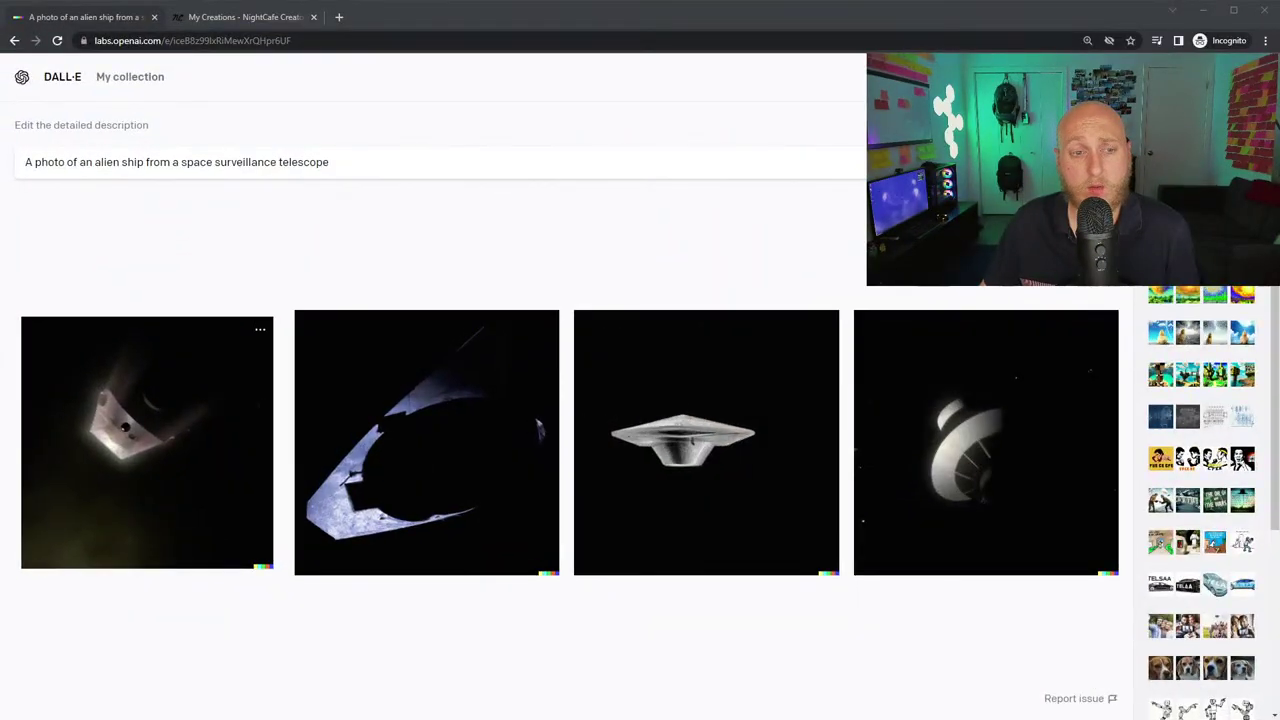
left_click(86, 457)
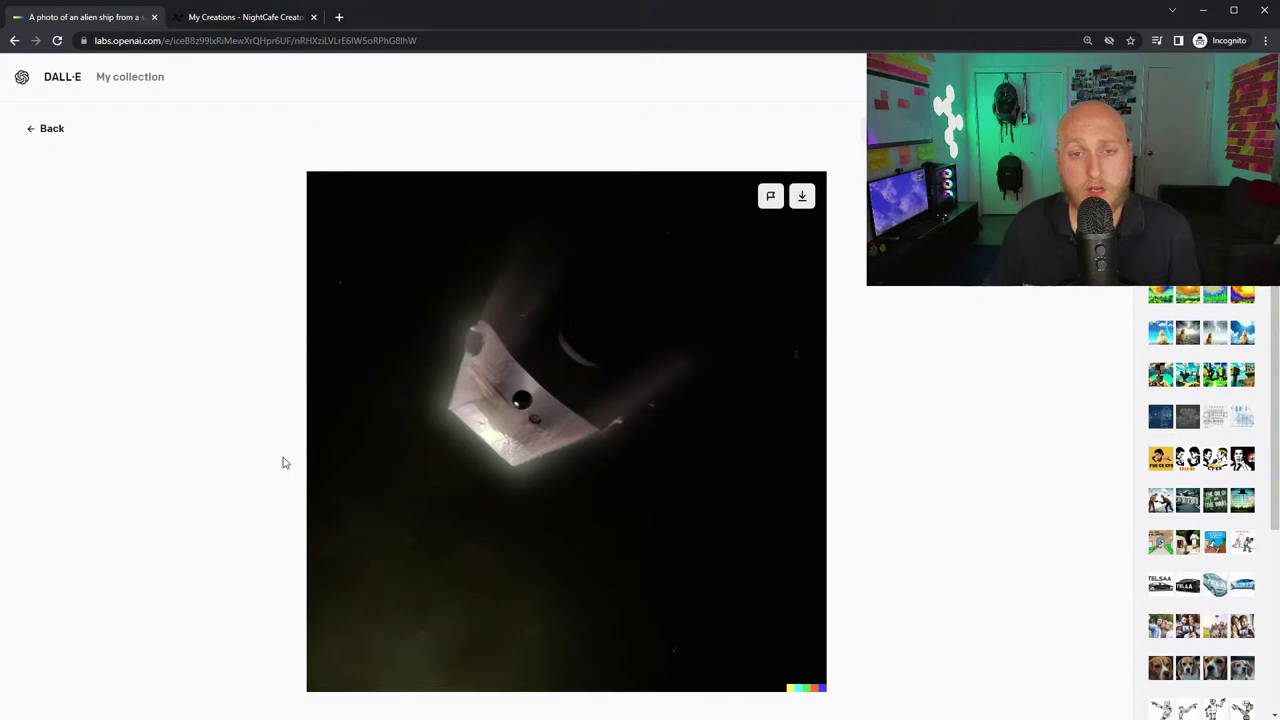
key("Right")
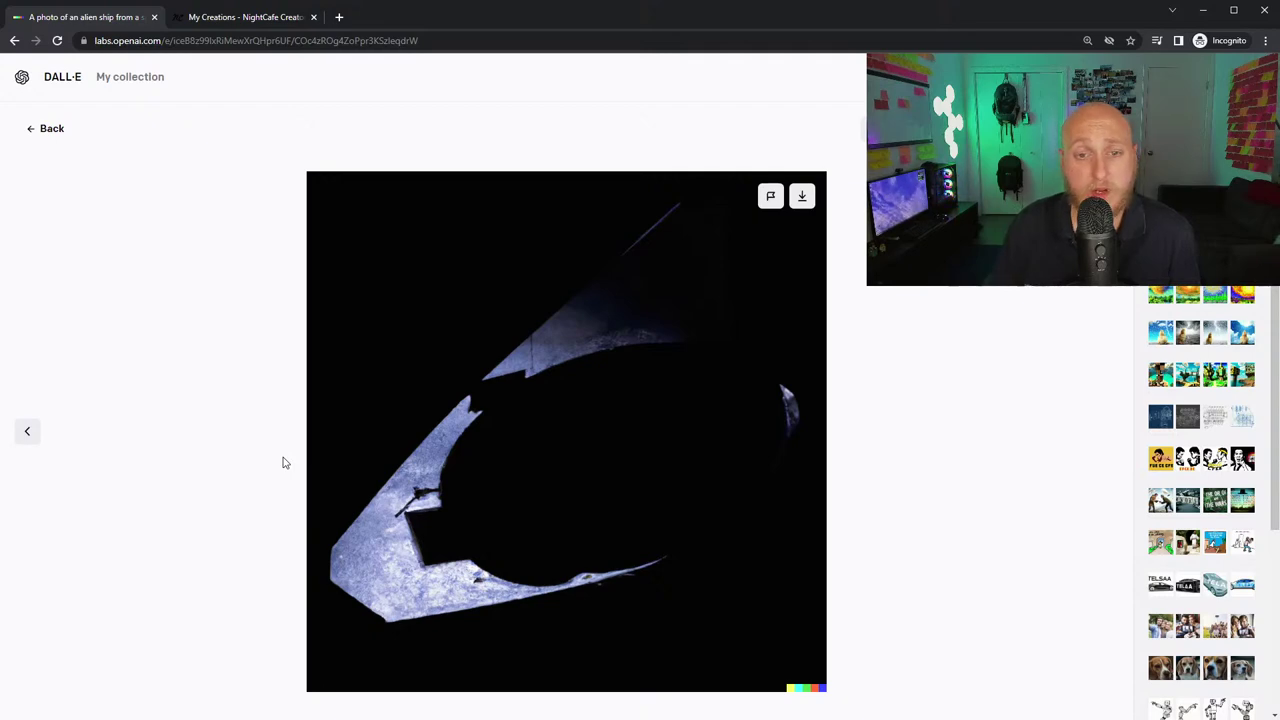
key("Right")
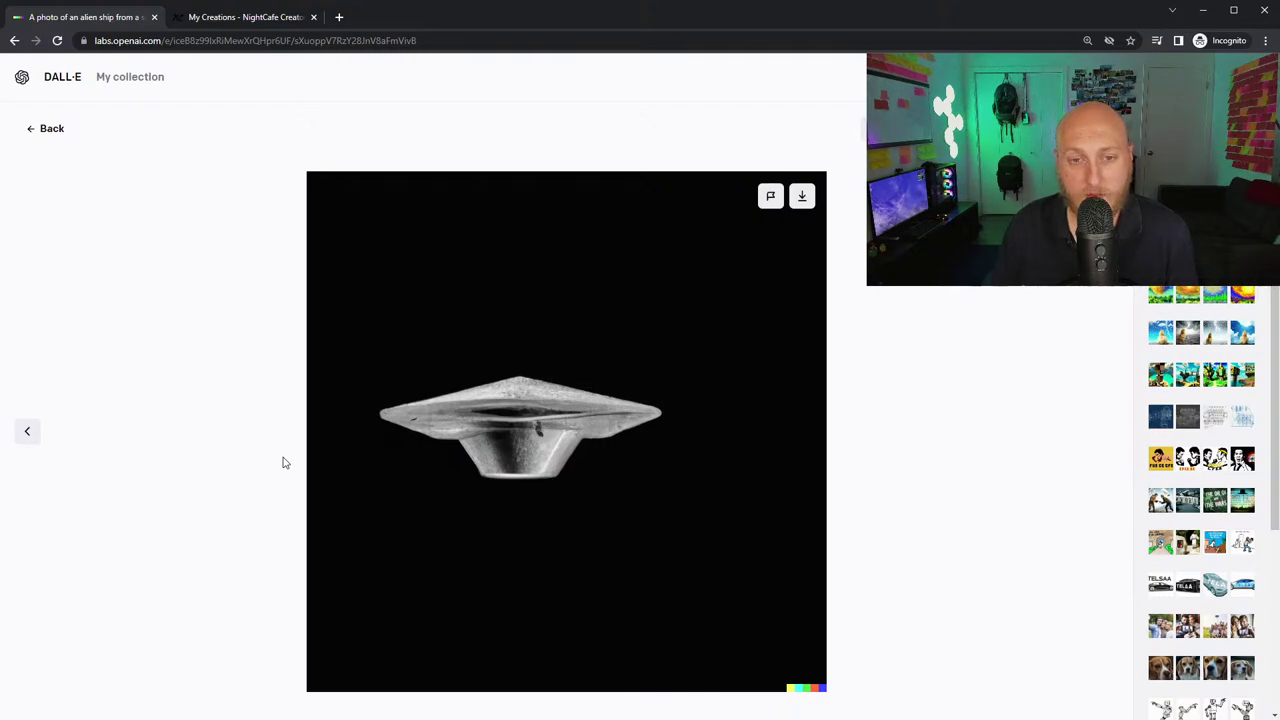
key("Right")
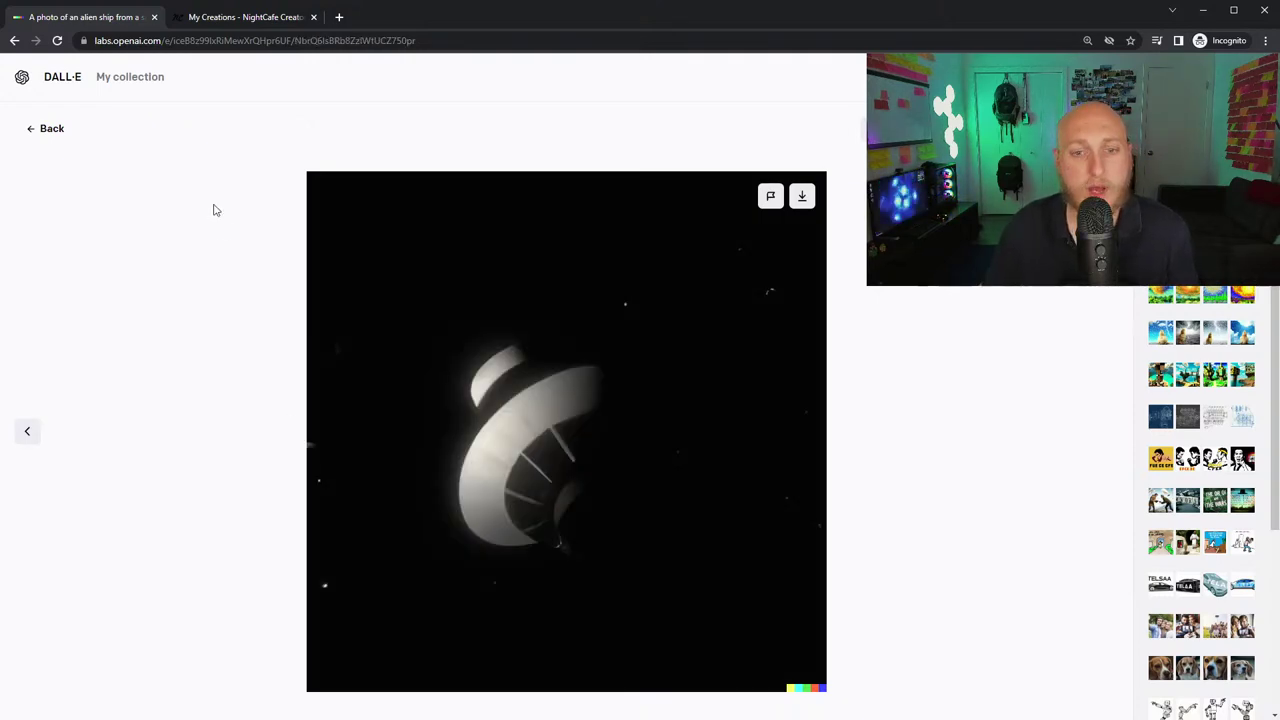
left_click(52, 129)
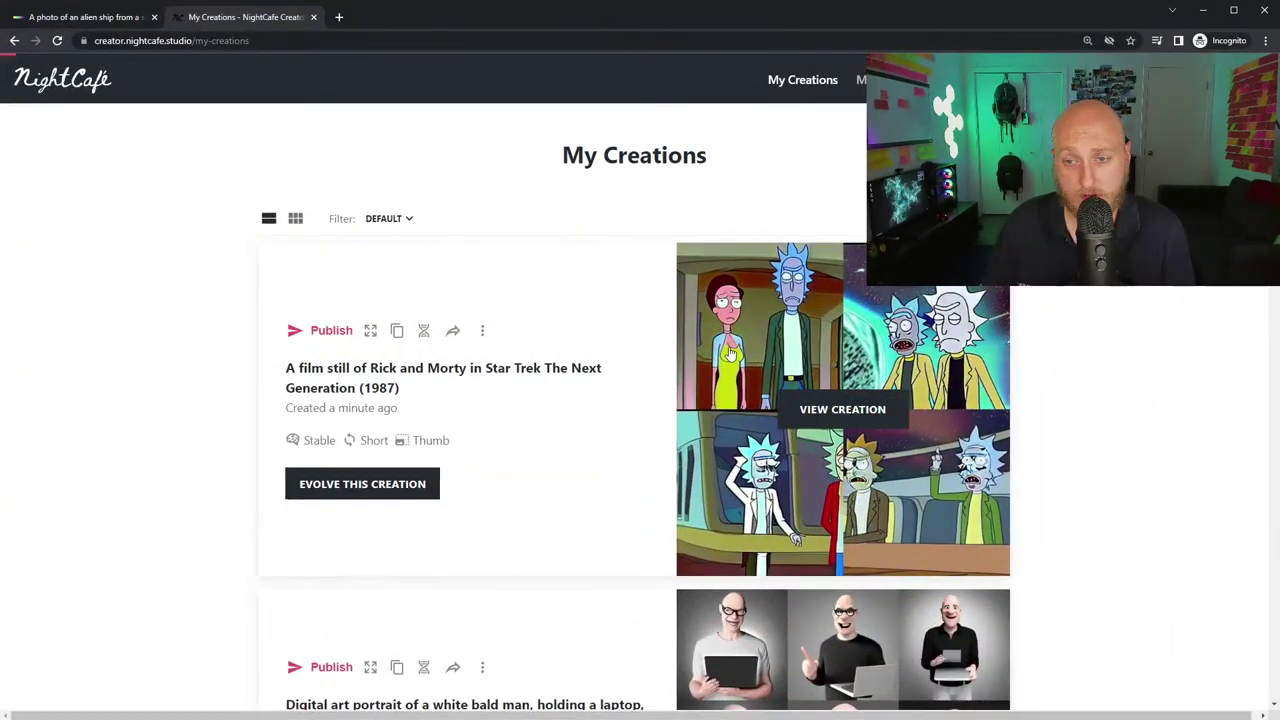
- View the four-image Rick and Morty creation in NightCafe at full size and return to the list of creations
left_click(717, 351)
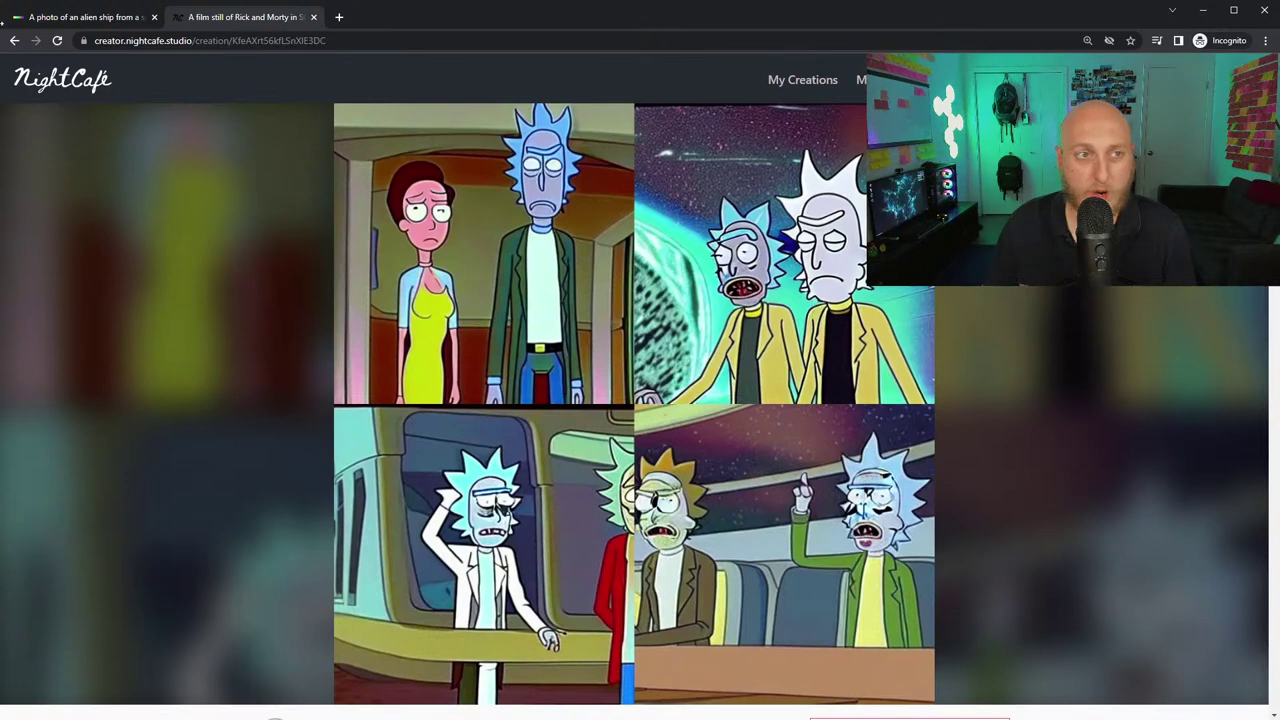
left_click(15, 42)
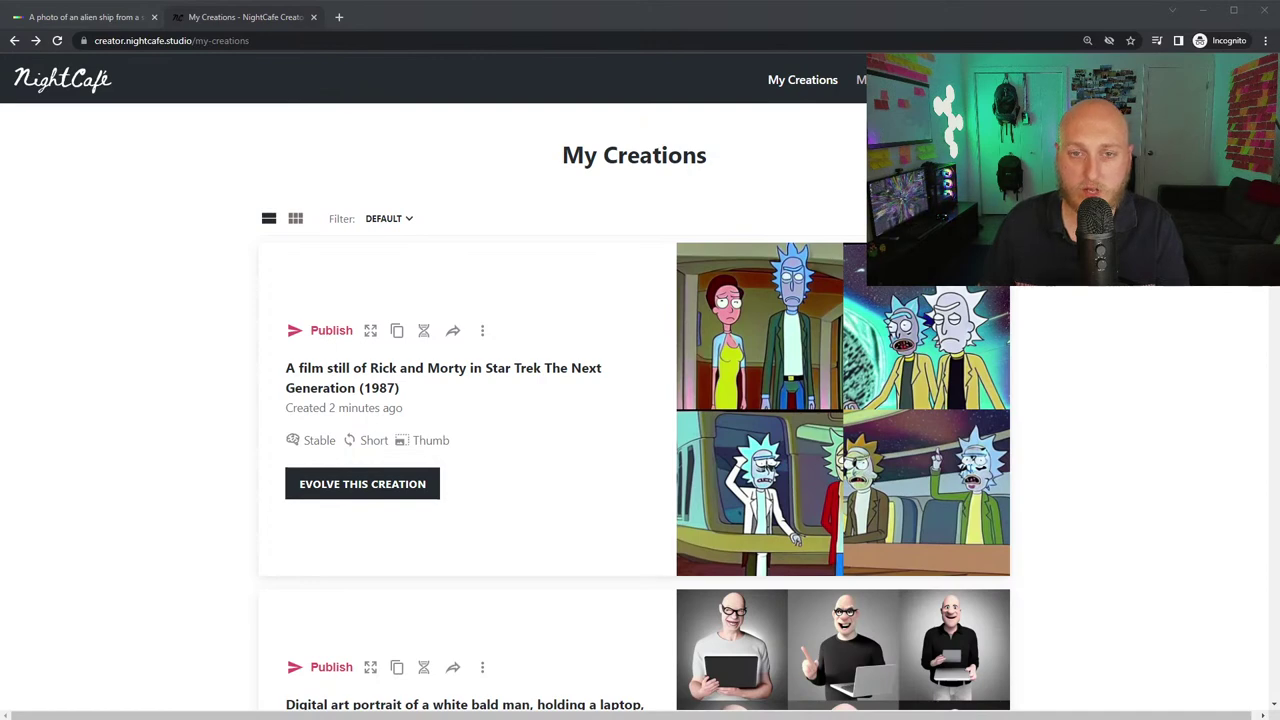
- Start a new Stable creation in NightCafe with the prompt "A photo of an alien ship from a space surveillance telescope"
left_click(362, 483)
left_click(760, 380)
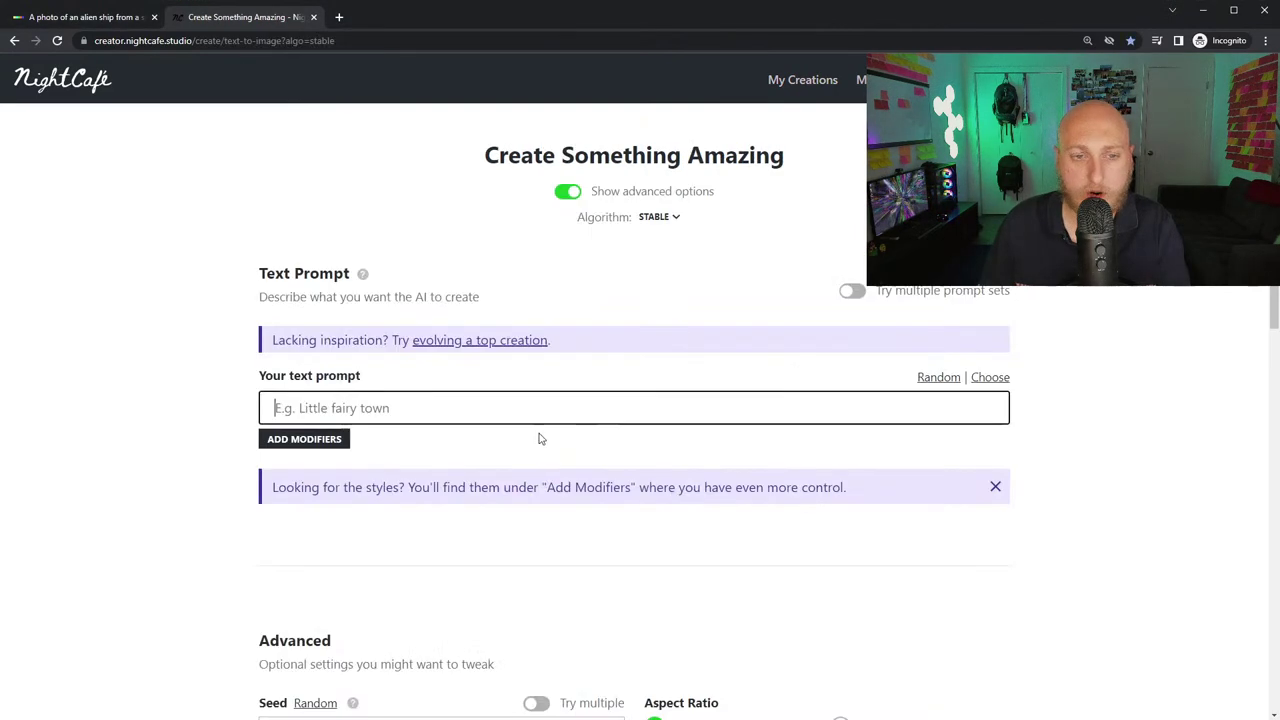
type("A photo of an alien ship from a space surveillance telescope")
- Set the number of images to 4 and the prompt weight to 60%, and start generating the alien ship creation
scroll(427, 557, "down", 5)
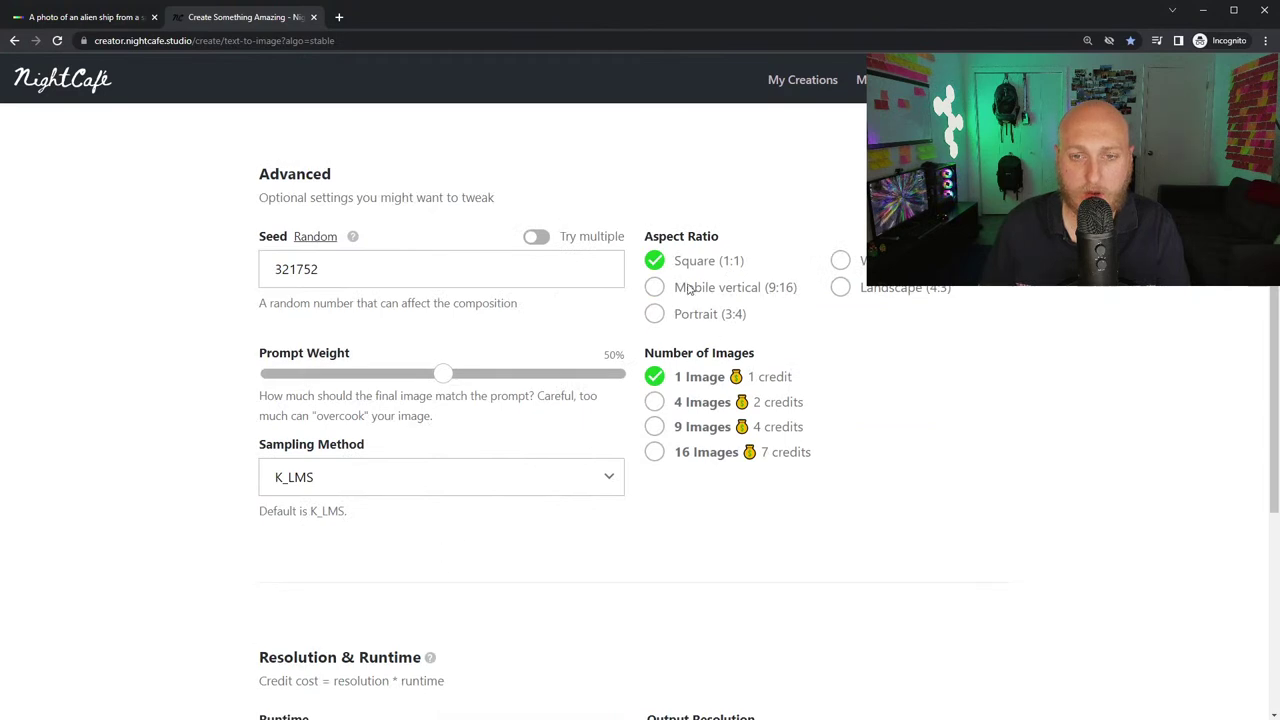
left_click(653, 403)
left_click(476, 383)
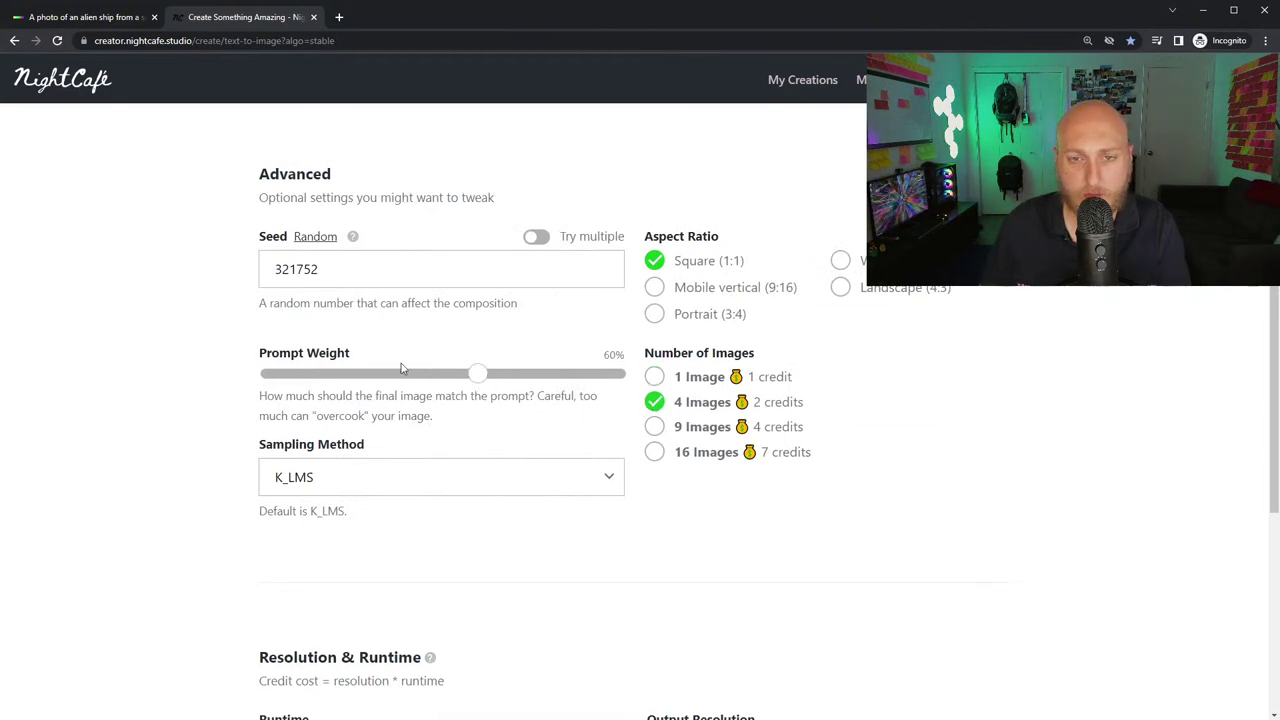
scroll(716, 527, "down", 5)
scroll(757, 503, "down", 1)
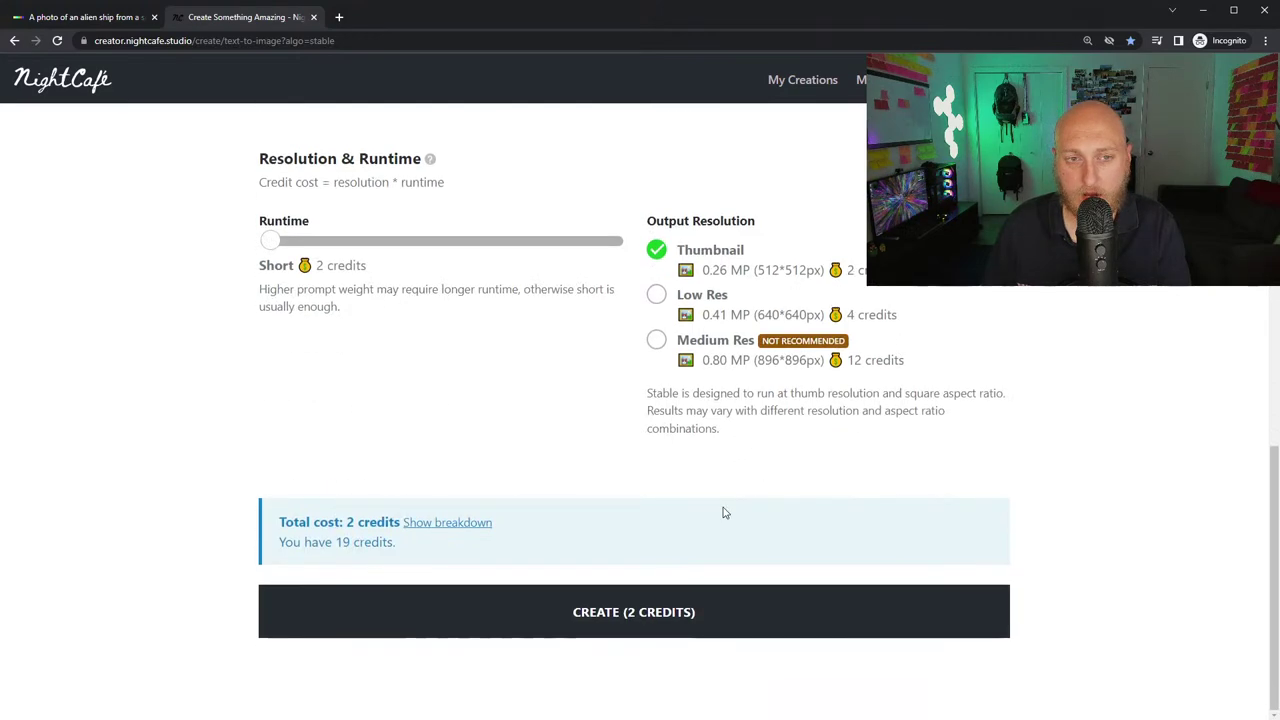
left_click(626, 614)
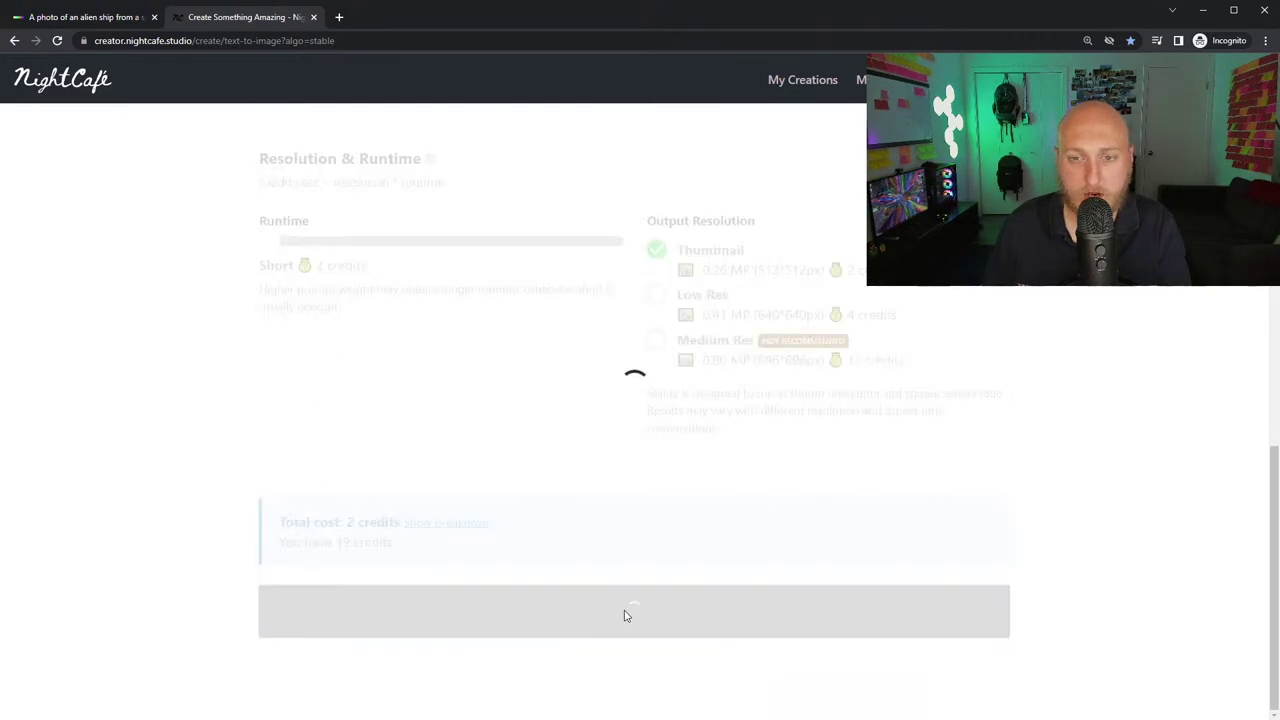
- Switch to DALL-E, replace the prompt with "Outside the Simulation" and generate the images
left_click(60, 18)
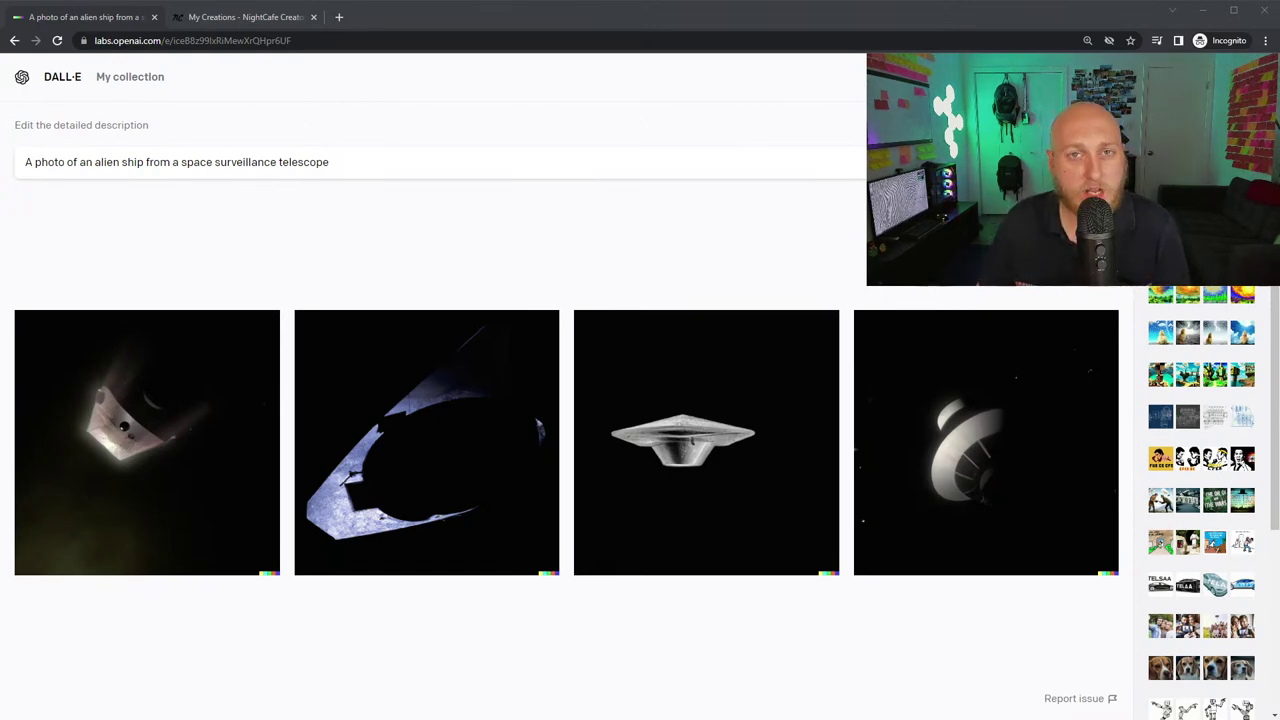
left_click(386, 163)
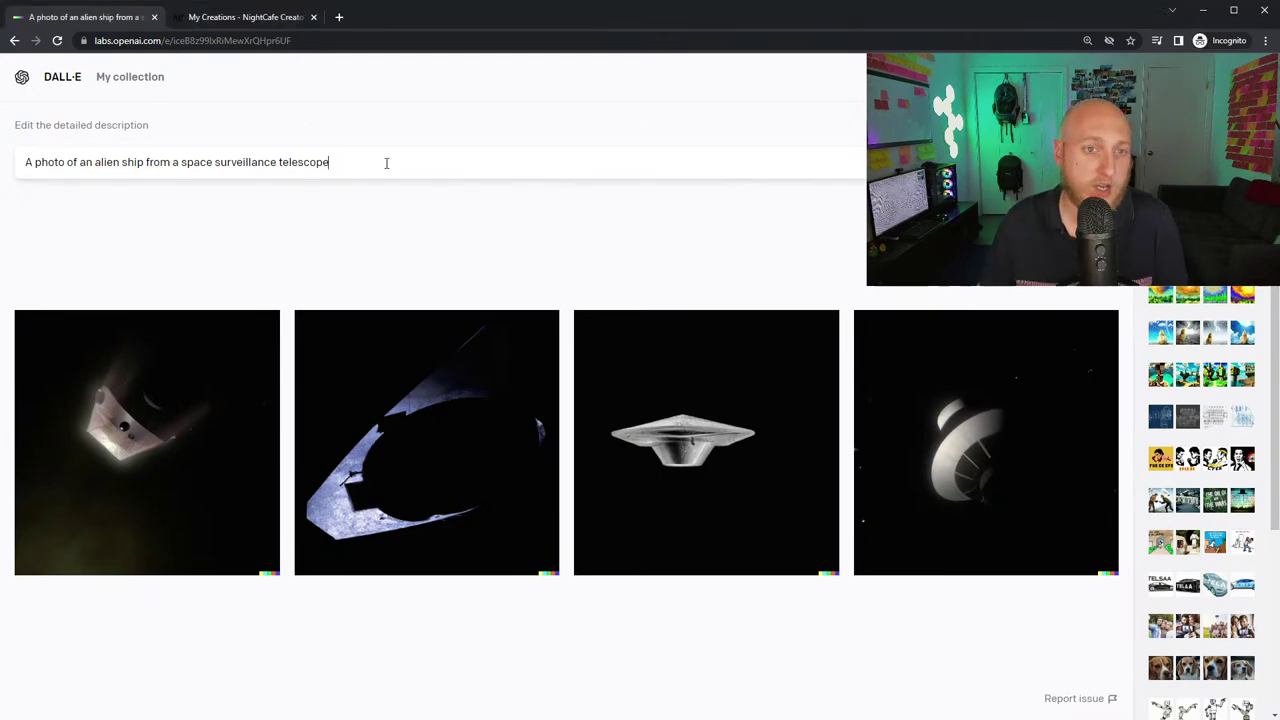
key("ctrl+a")
type("Outside the Simulation")
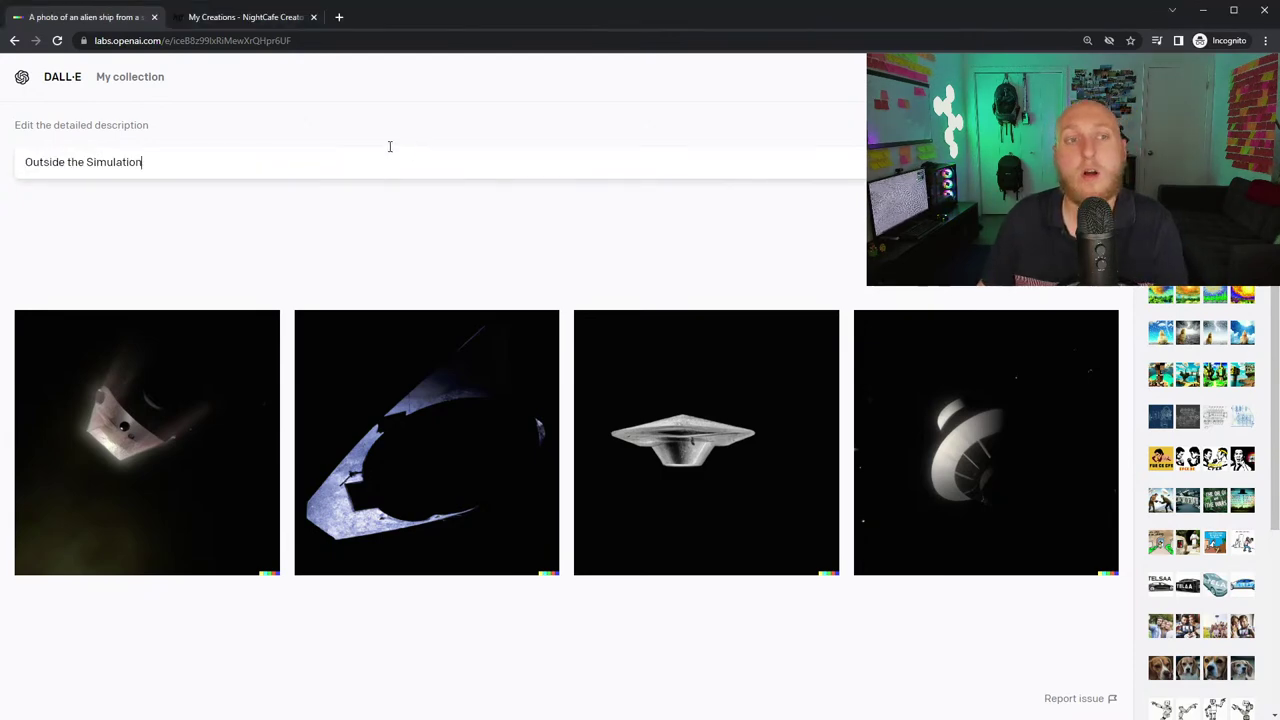
left_click(303, 163)
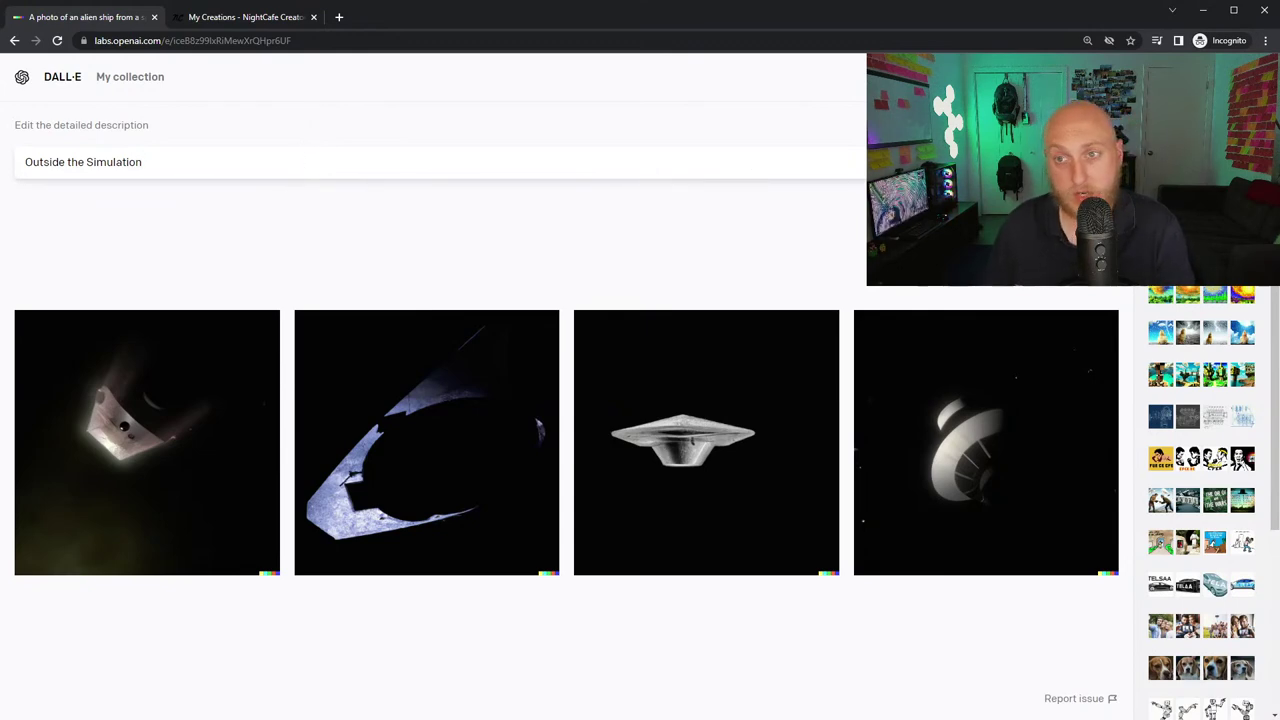
key("Return")
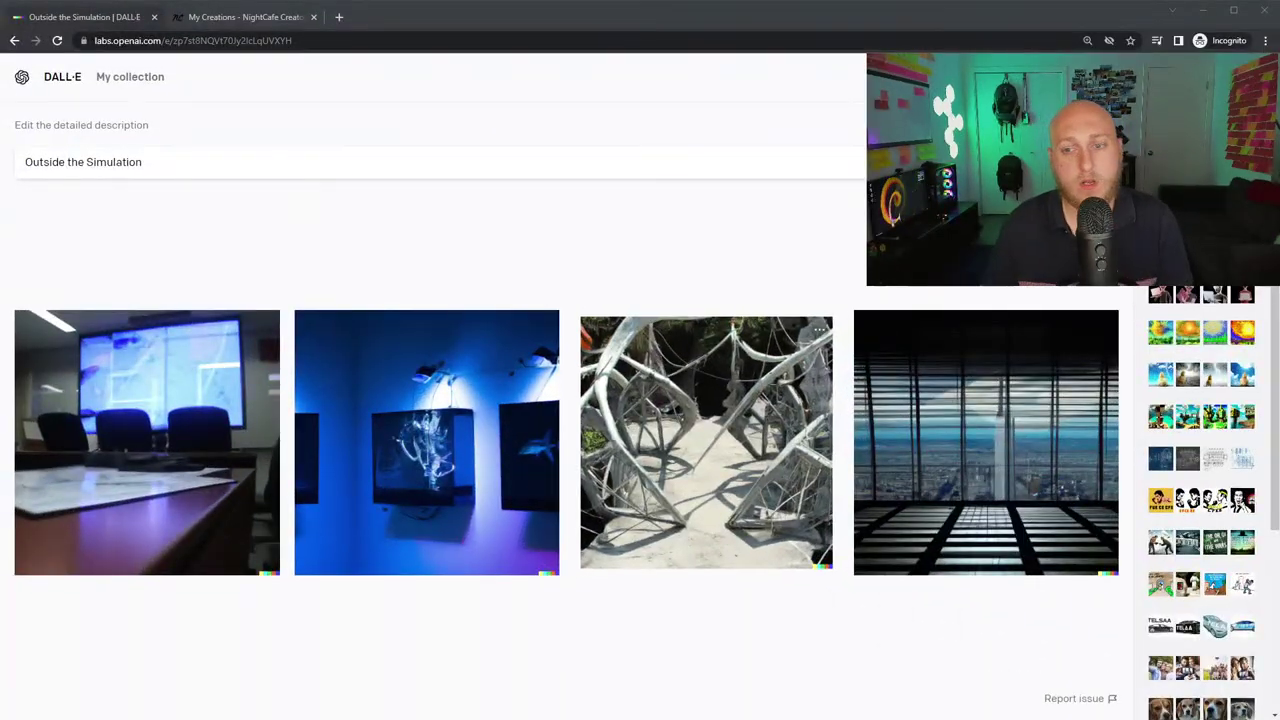
- View the fourth simulation image at full size, then look at the alien ship creation in NightCafe and return to DALL-E
left_click(1007, 414)
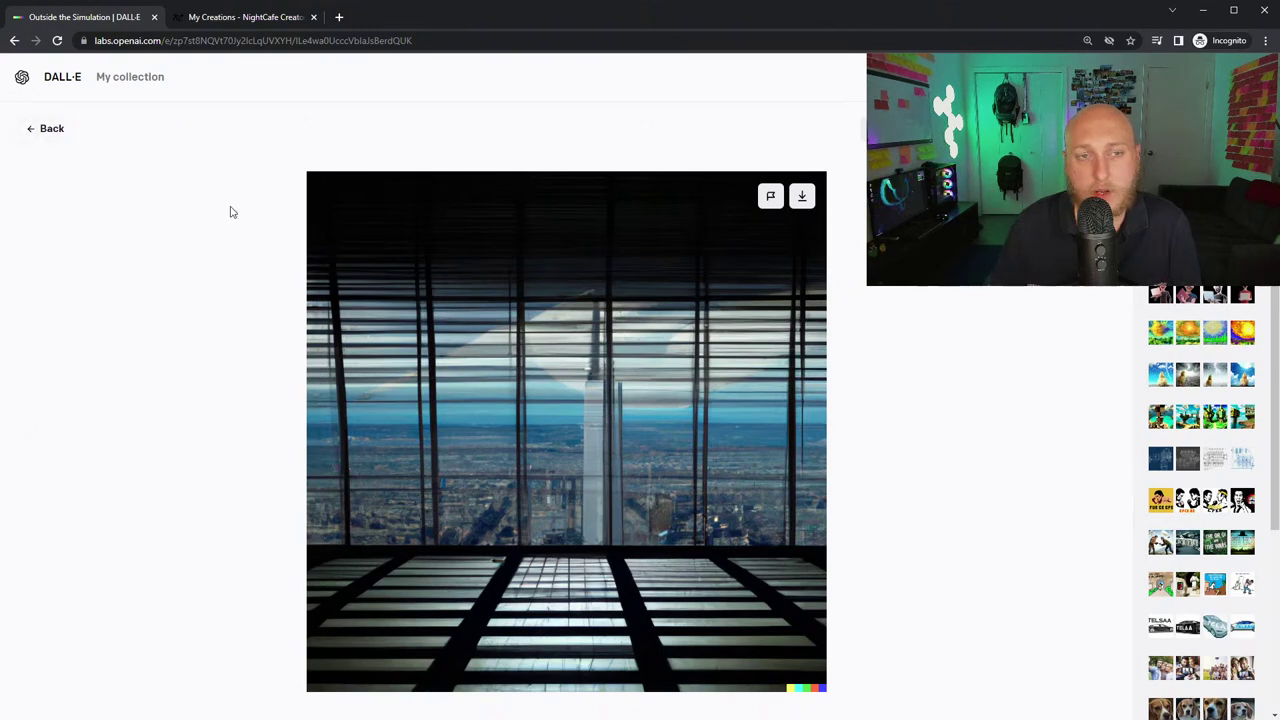
left_click(42, 134)
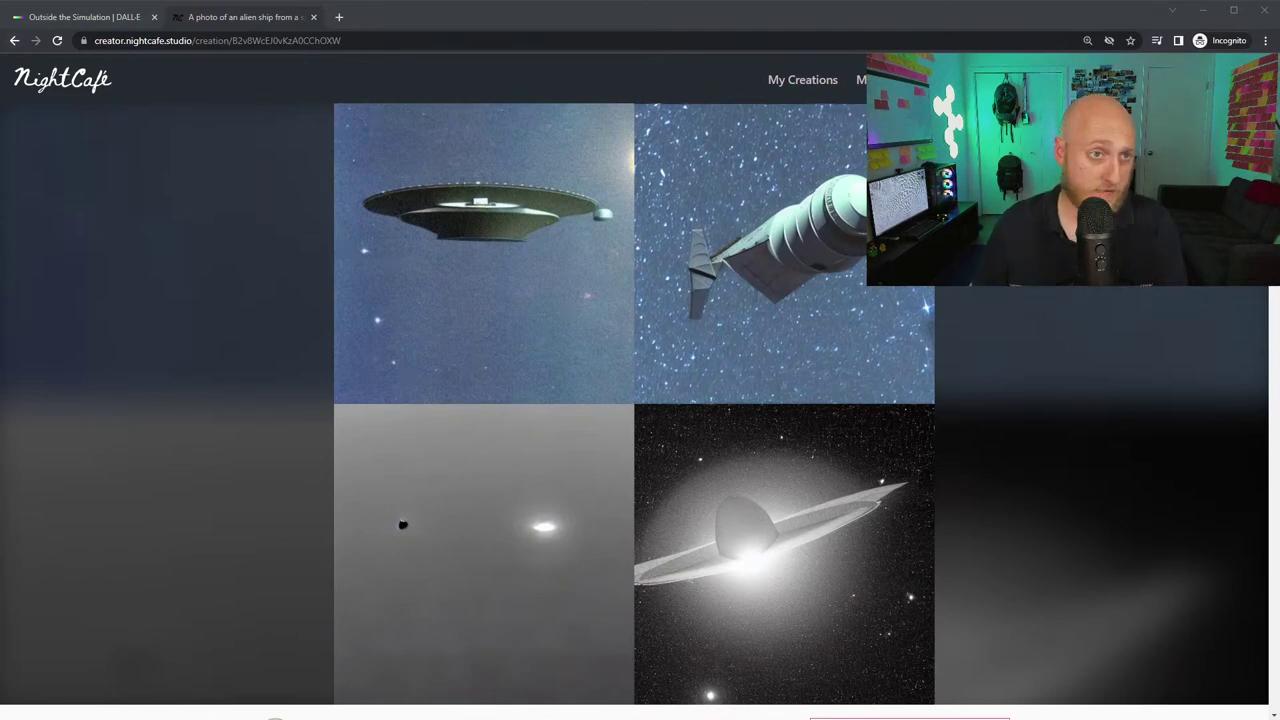
left_click(131, 114)
left_click(86, 17)
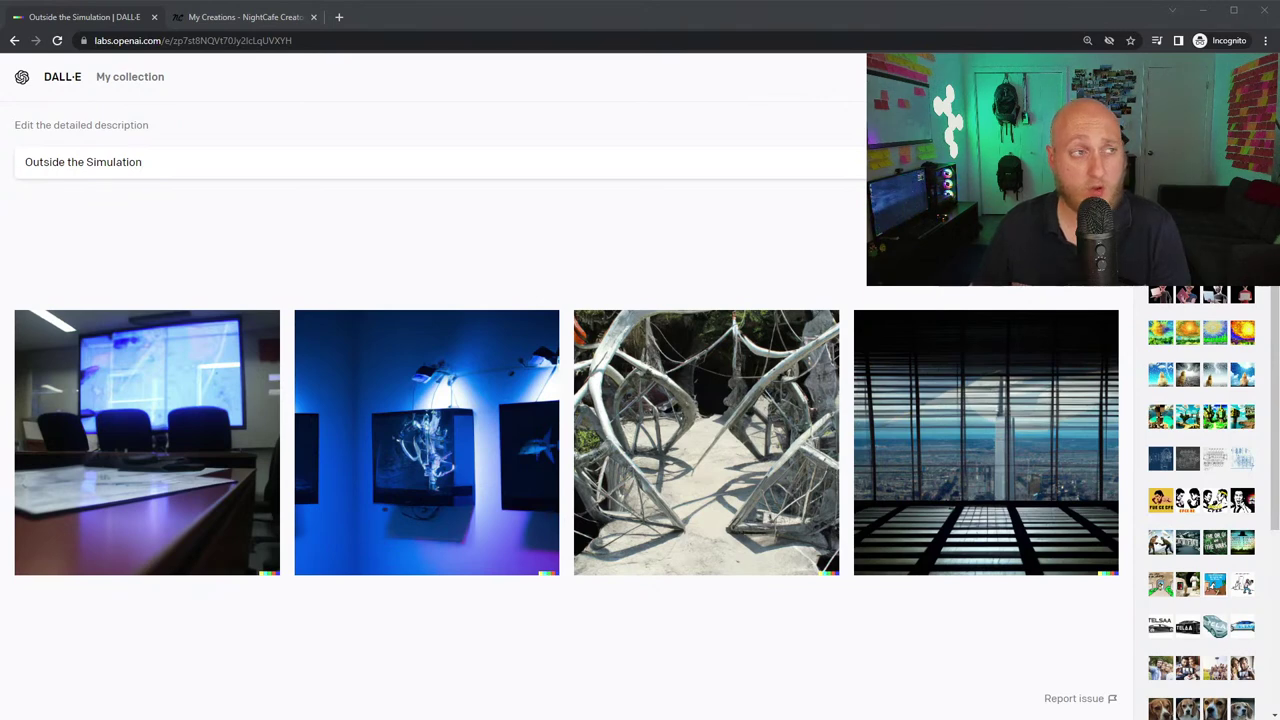
- Switch to NightCafe and start generating a new Stable creation with the number of images set to 4
key("alt+Tab")
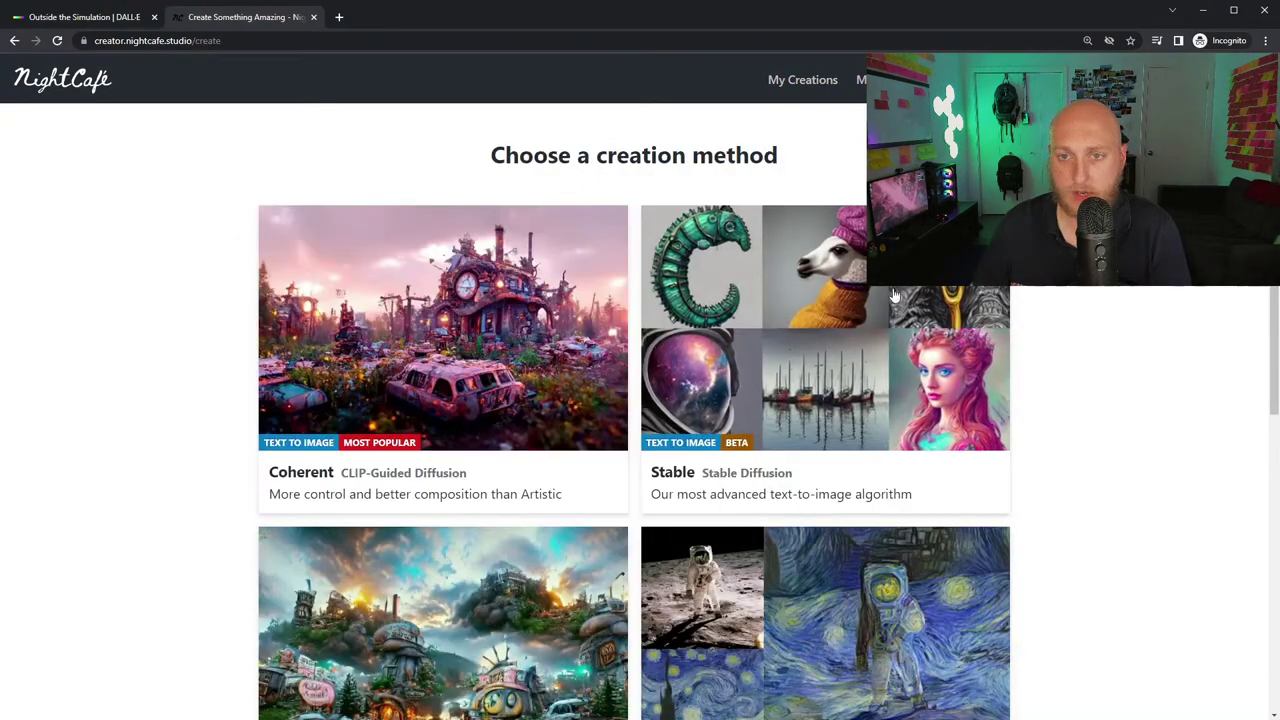
left_click(734, 451)
scroll(488, 420, "down", 3)
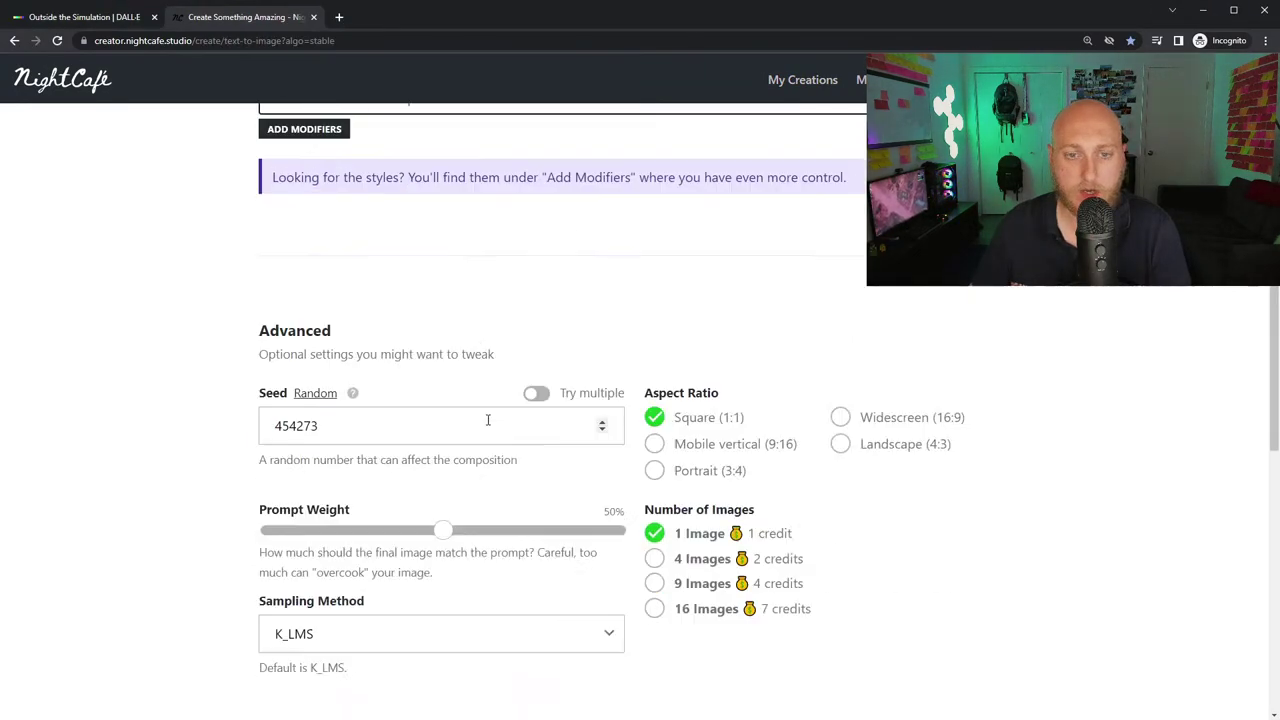
scroll(488, 420, "down", 2)
left_click(654, 402)
scroll(670, 450, "down", 5)
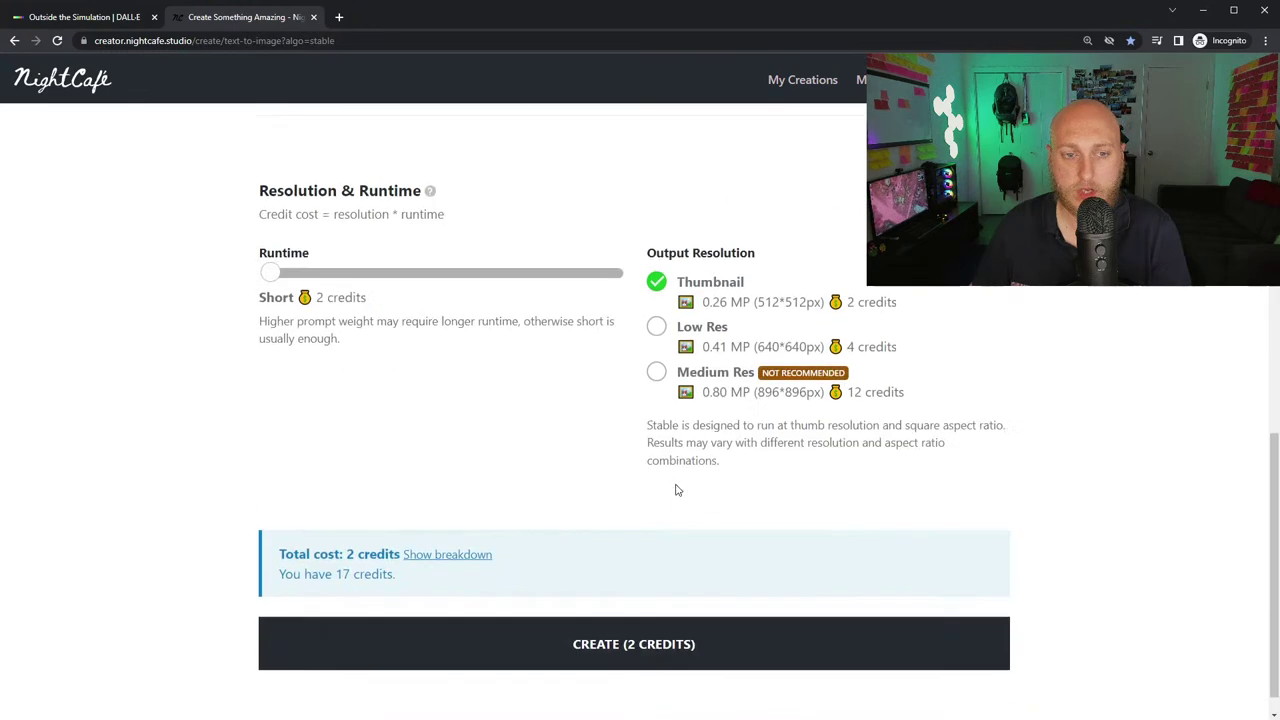
left_click(585, 624)
- Switch to DALL-E and view the third image of the earlier bald-man portrait set at full size, then return to the set
left_click(55, 20)
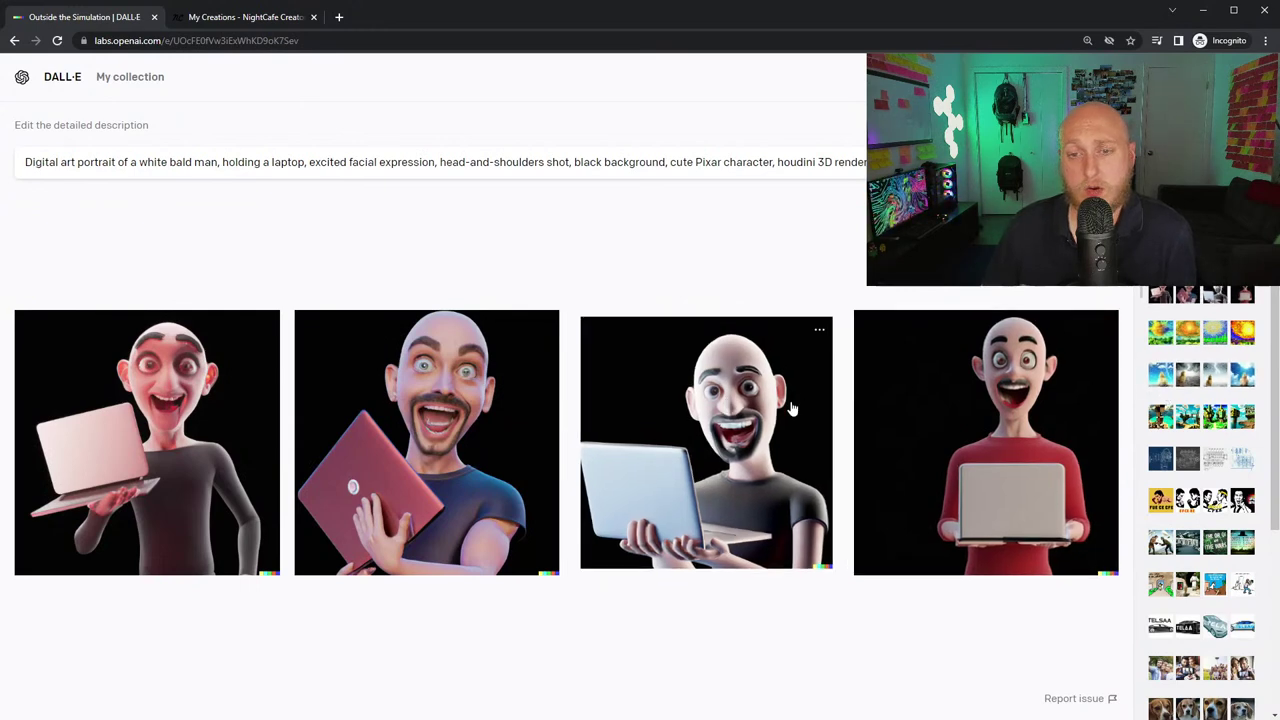
left_click(726, 516)
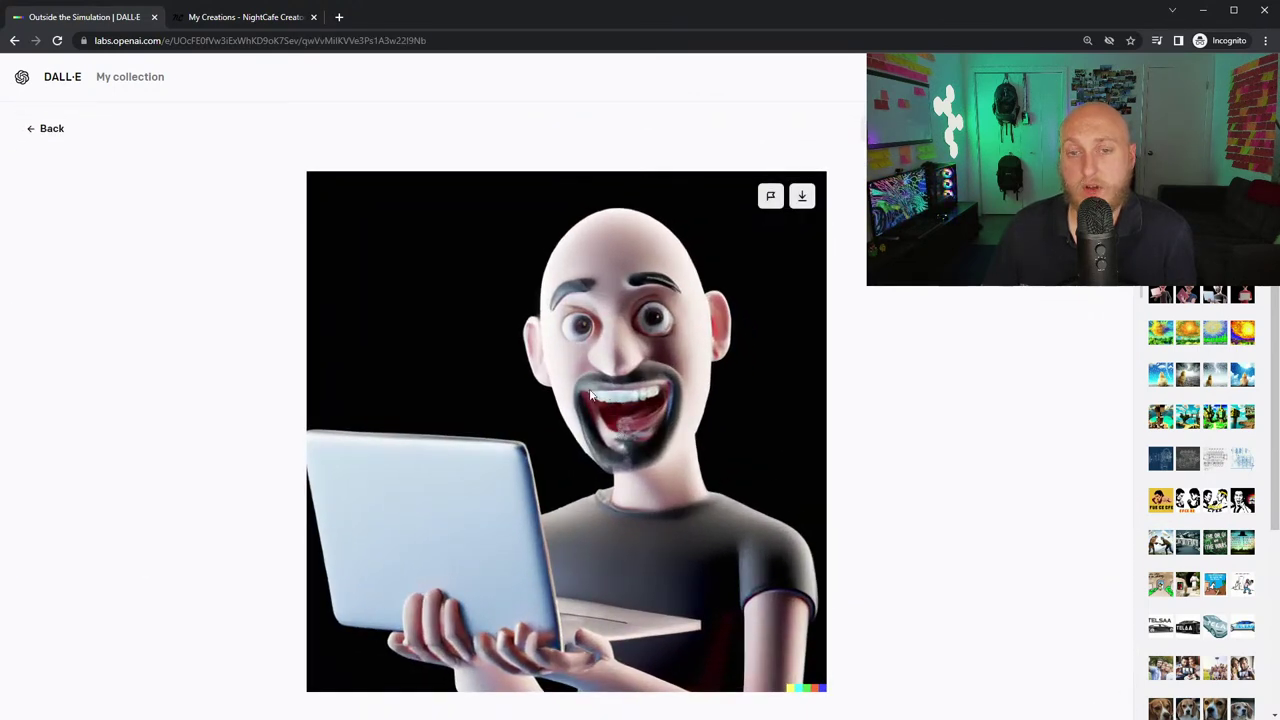
left_click(40, 132)
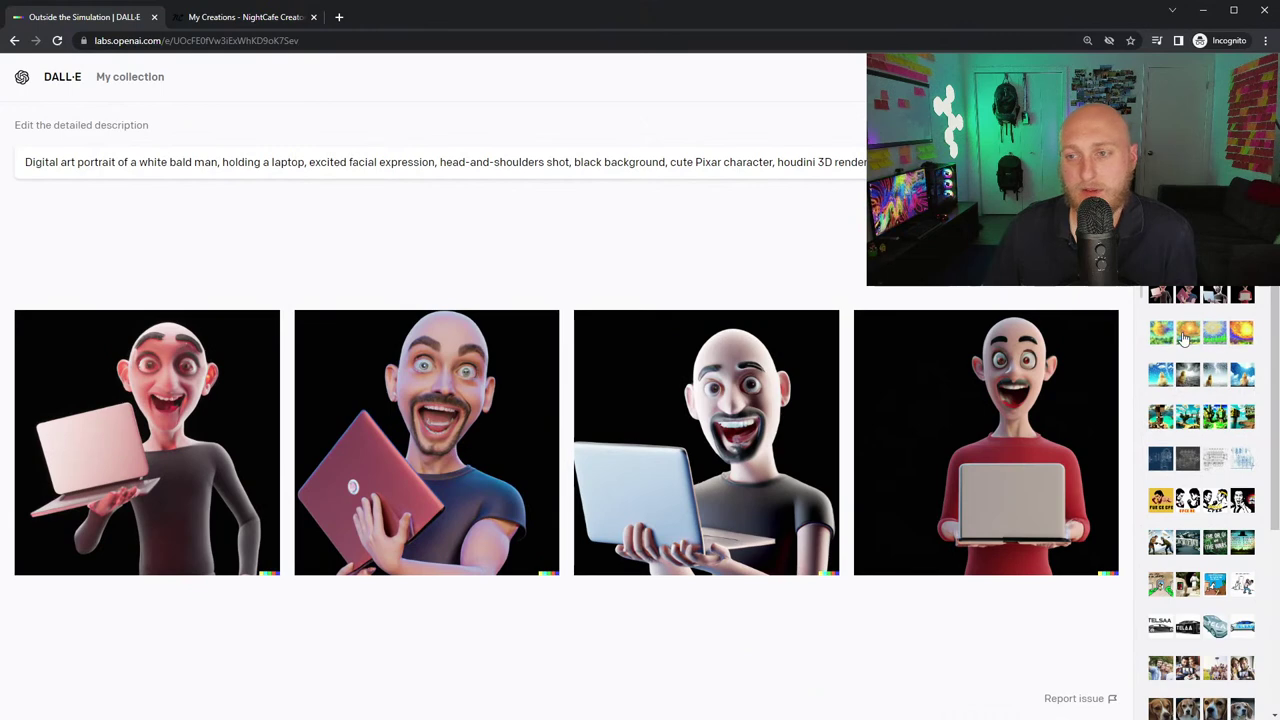
- Look through the earlier DALL-E generations from the Claude Monet nuclear explosion set down to the War of the Worlds set
left_click(1187, 332)
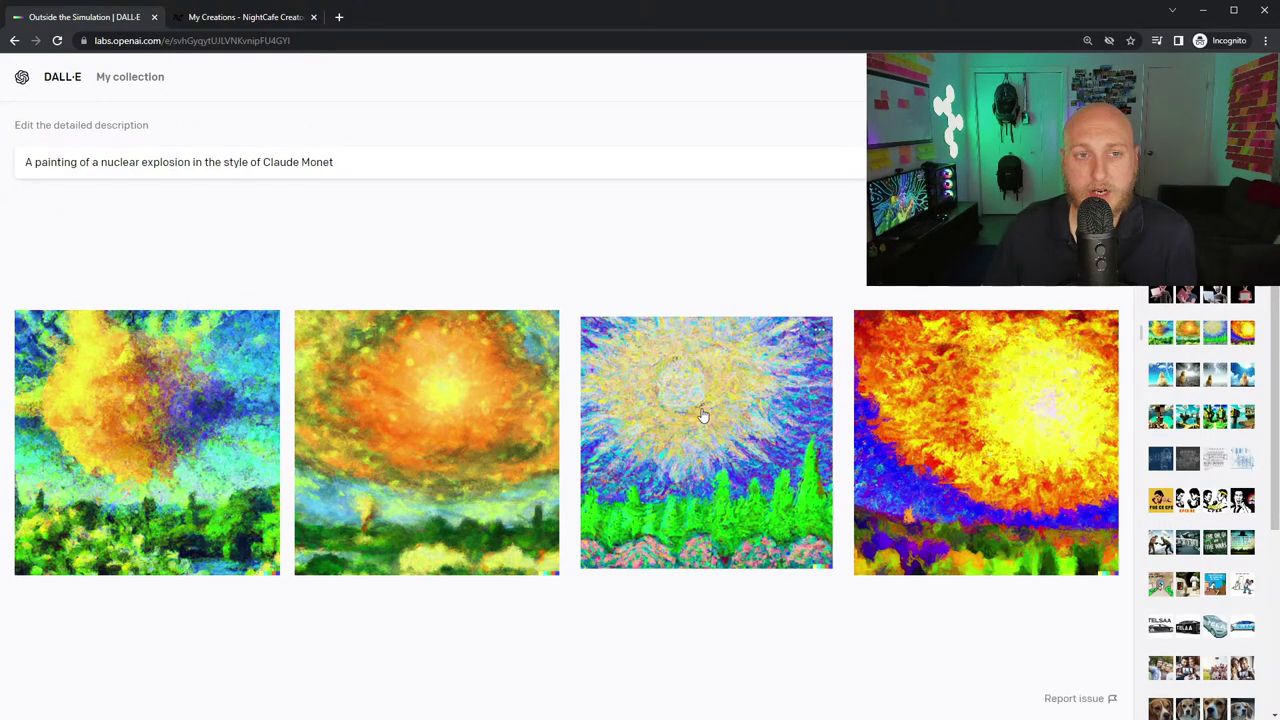
left_click(1189, 378)
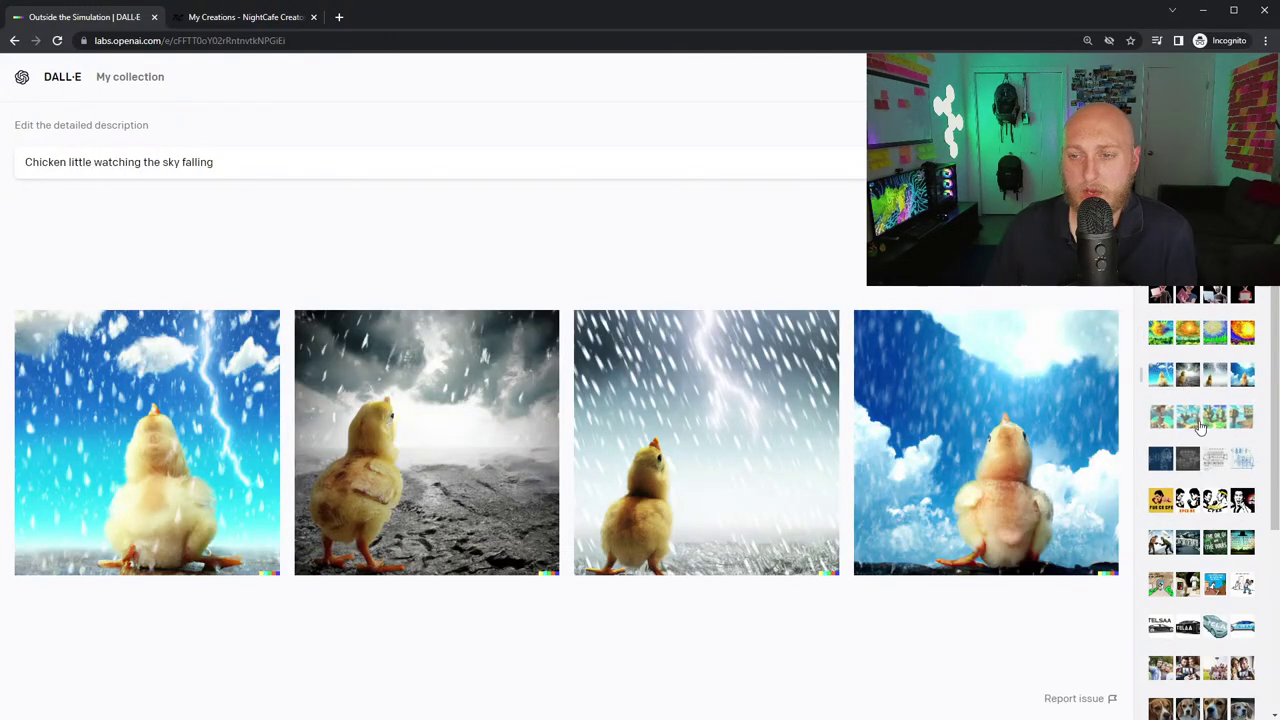
left_click(1195, 428)
left_click(1212, 460)
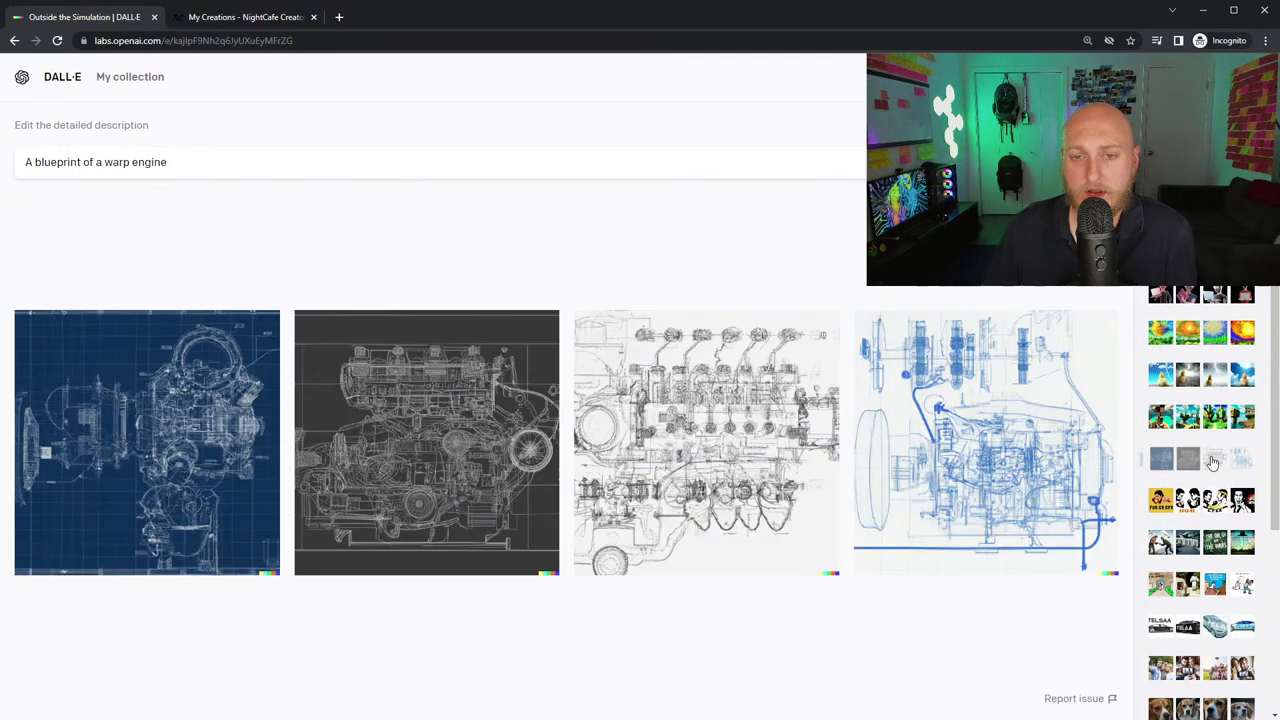
left_click(1214, 508)
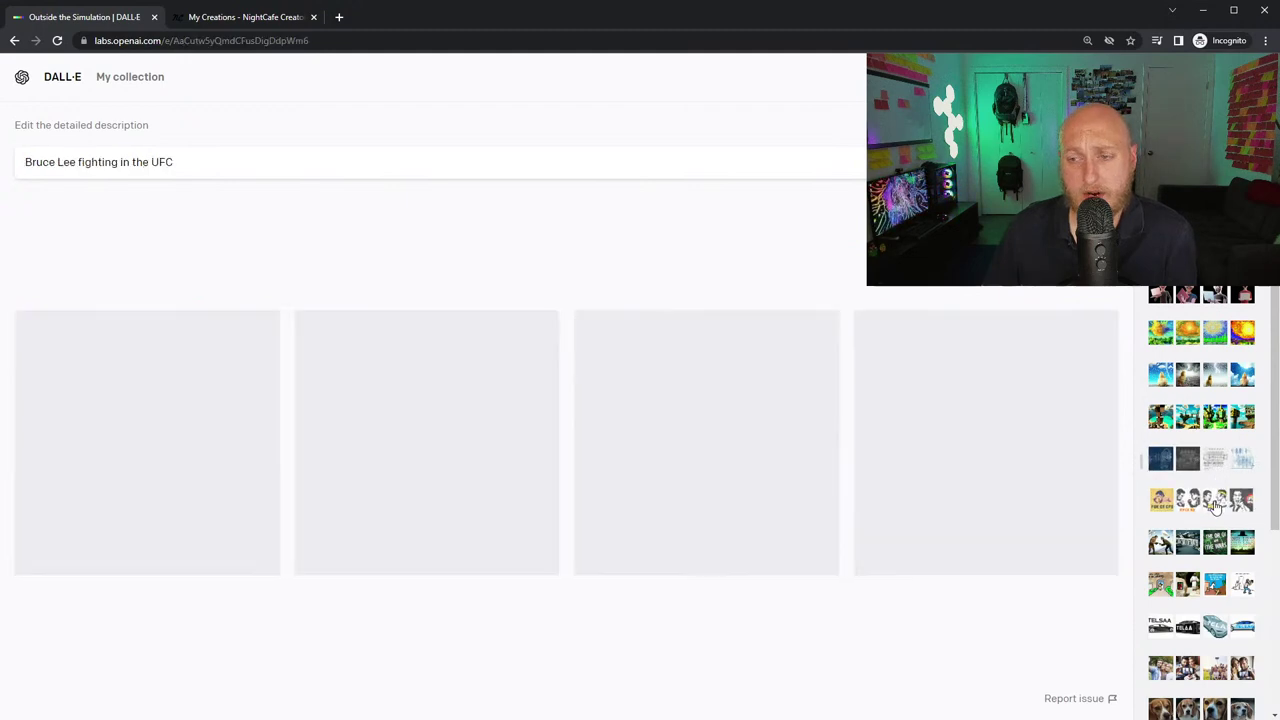
left_click(1190, 541)
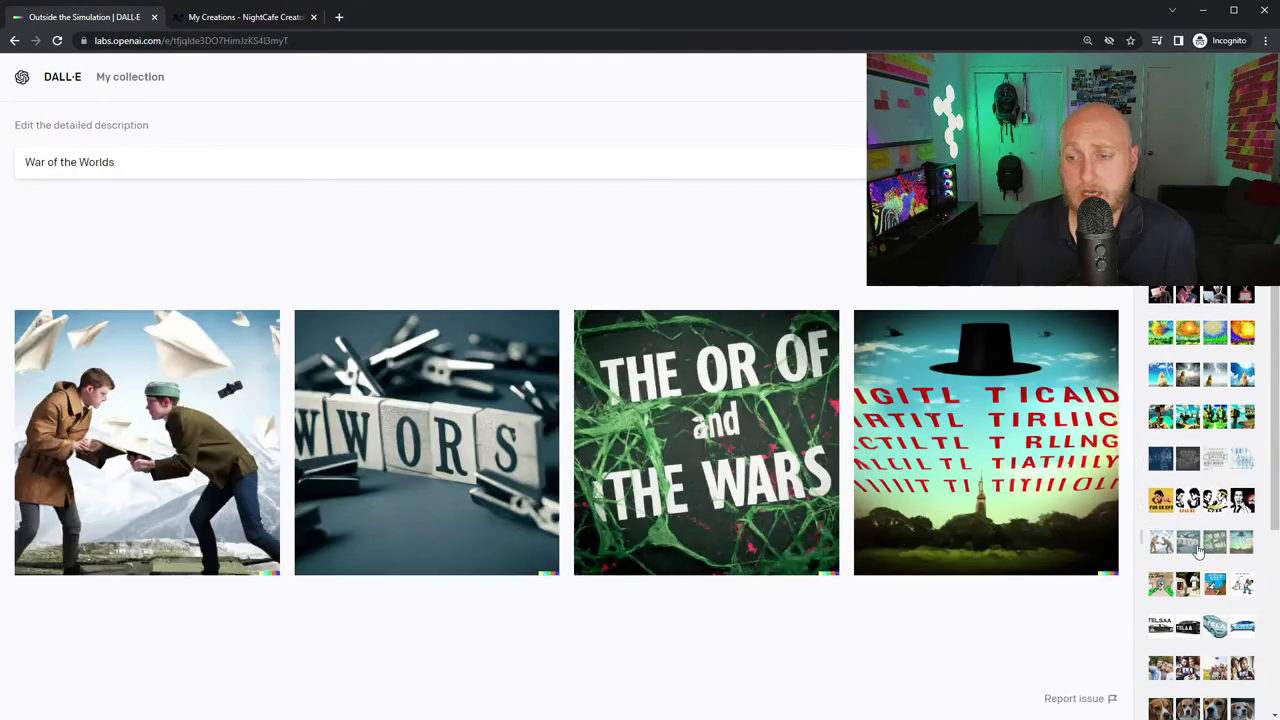
- View the earlier DALL-E sets "Surveillance footage of Jesus leaving his tomb" and "Portrait of a beagle, 8k, photograph"
scroll(1165, 545, "down", 1)
scroll(1160, 550, "up", 1)
left_click(1162, 565)
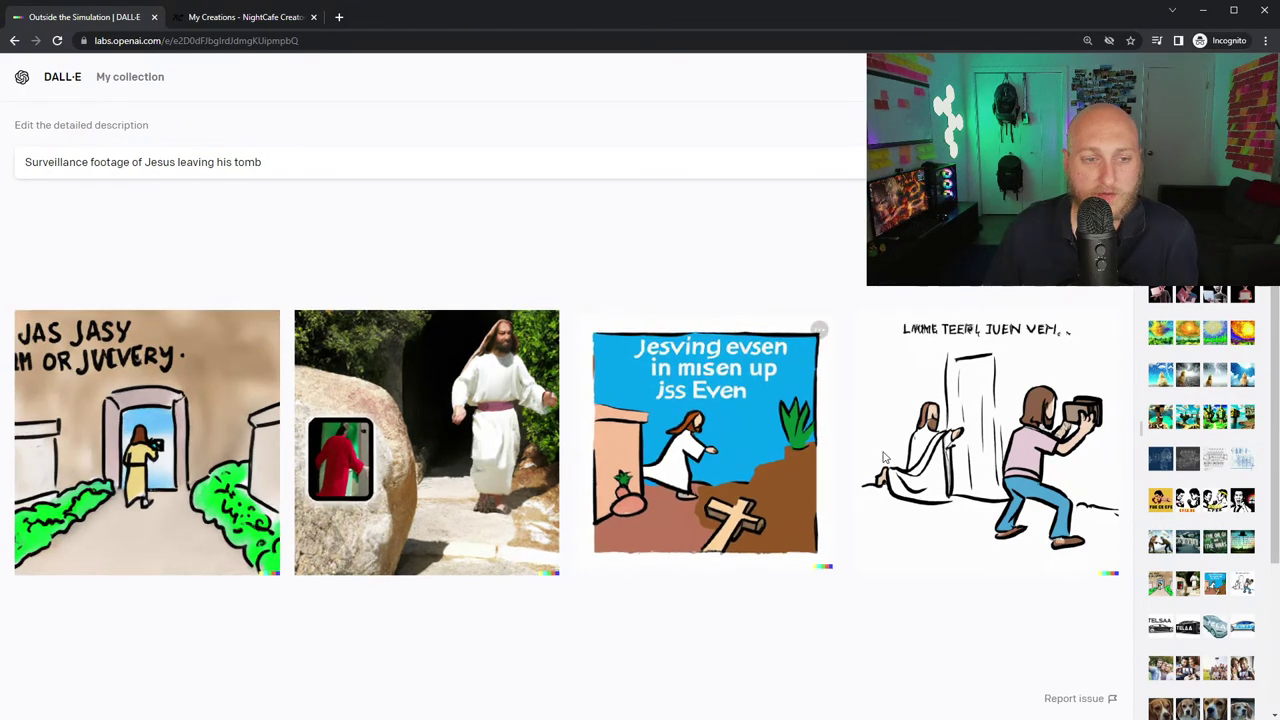
scroll(1180, 528, "down", 3)
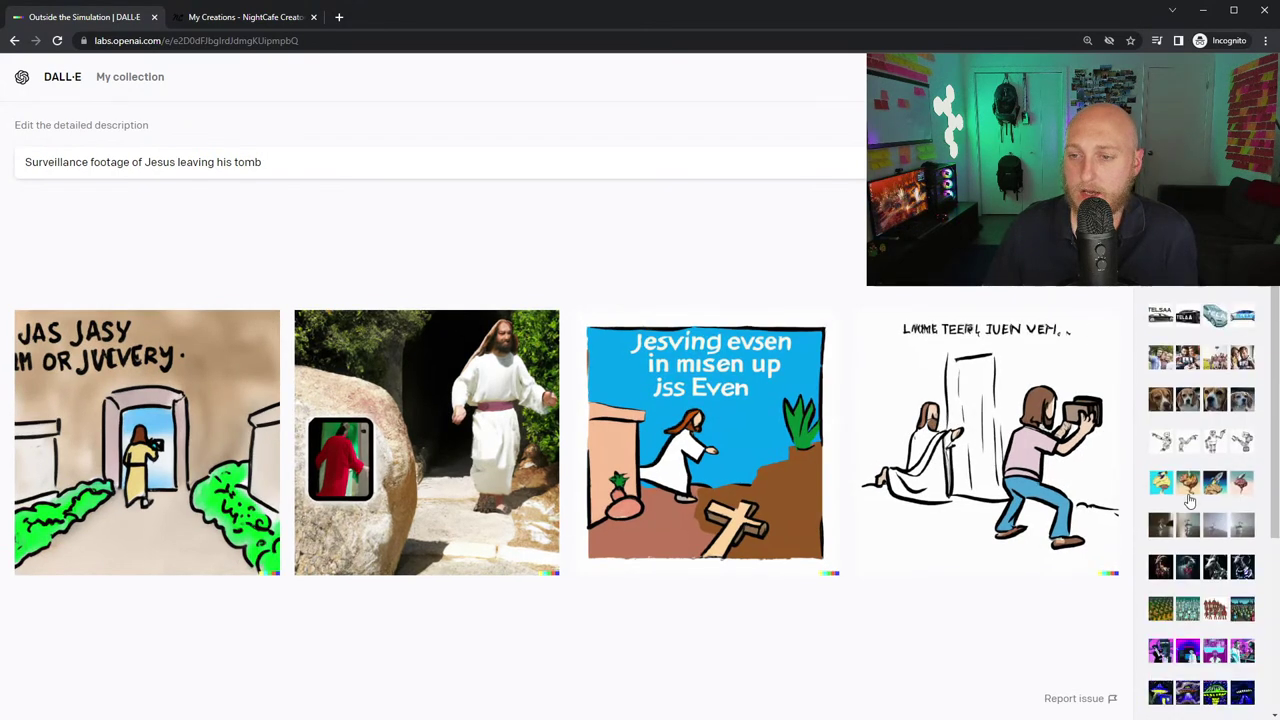
left_click(1188, 401)
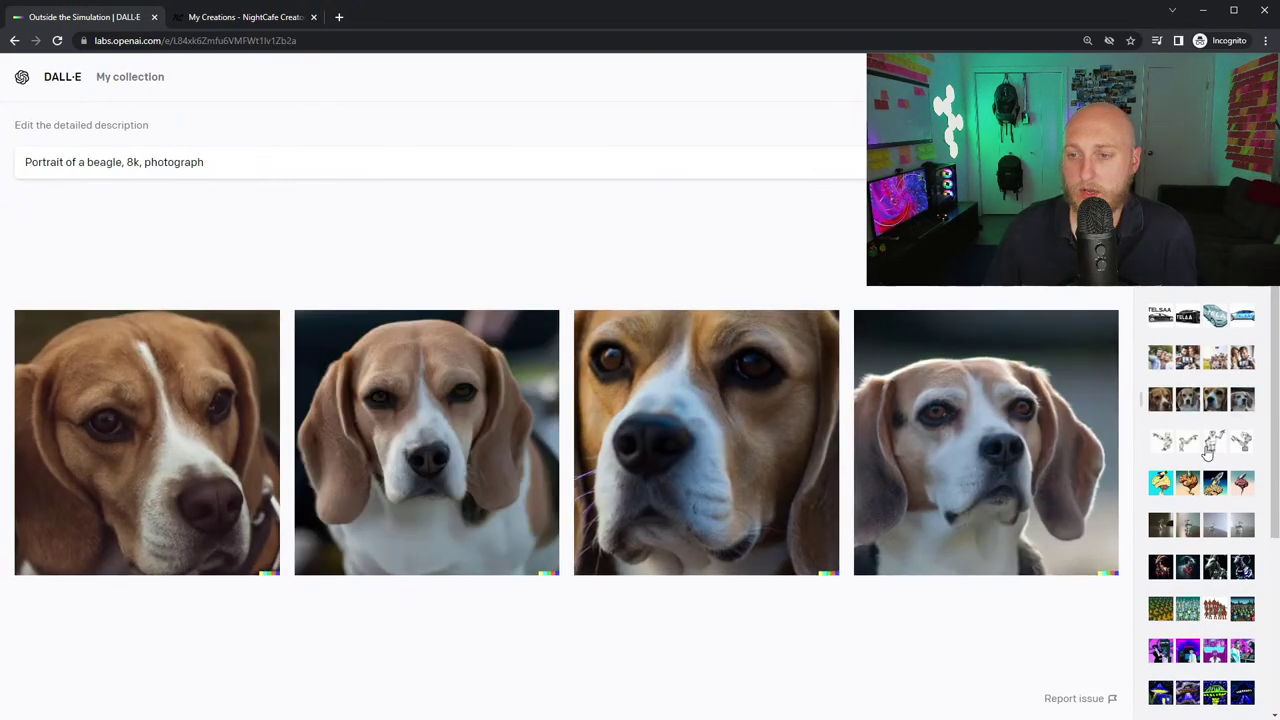
- View the earlier set "The last selfie ever taken", and return to the beagle portrait set
left_click(1178, 360)
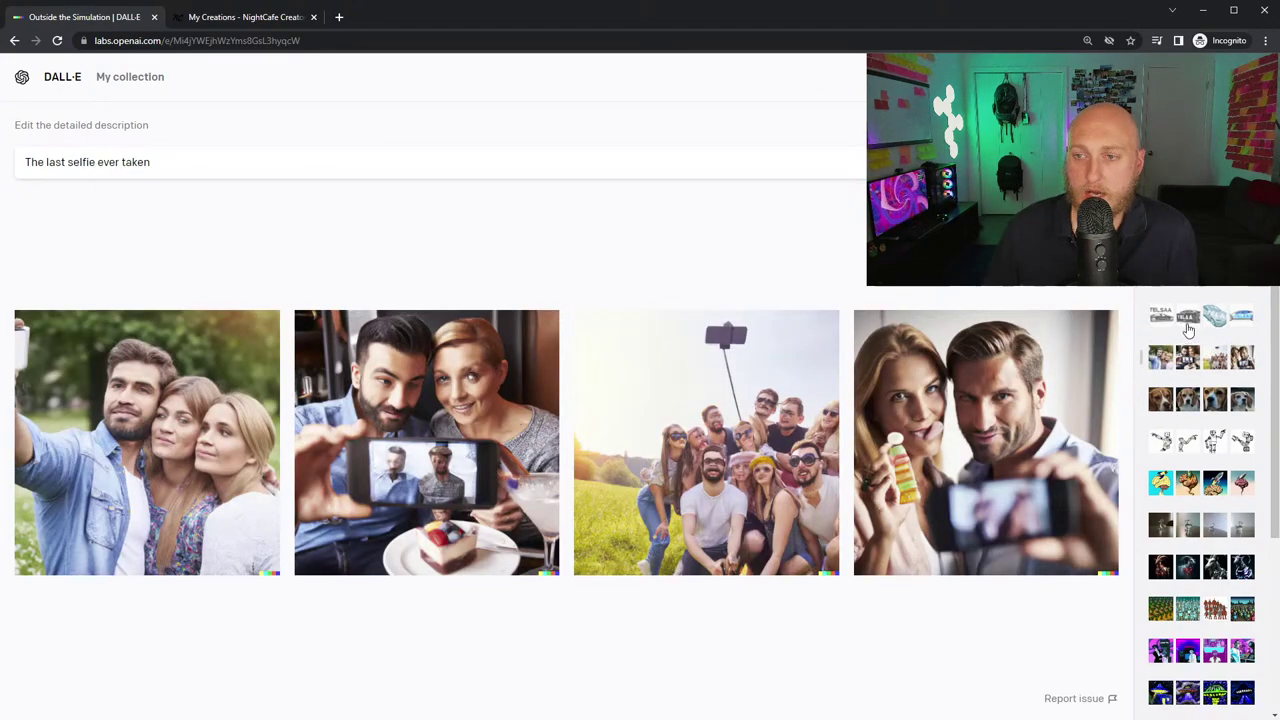
left_click(1188, 400)
scroll(1203, 372, "up", 2)
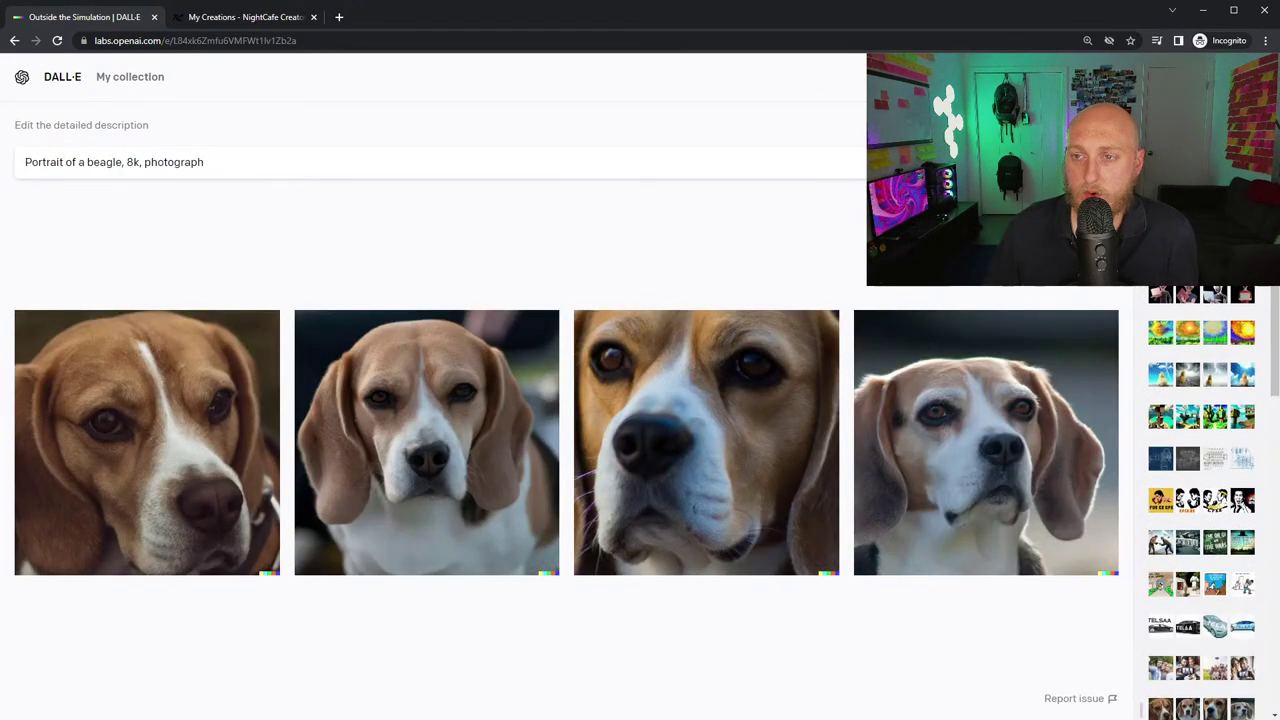
- Generate variations of the third image in the set "A film still of Rick and Morty in Star Trek The Next Generation (1987)"
left_click(1203, 375)
scroll(1203, 375, "down", 2)
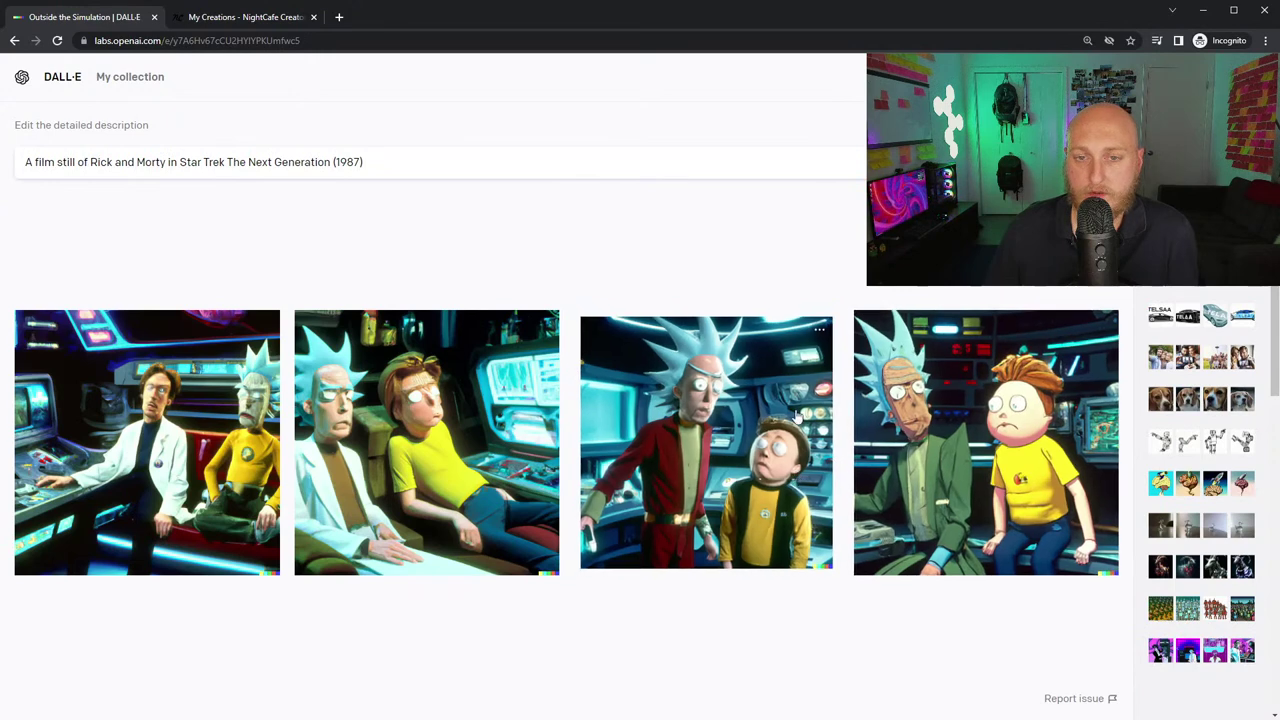
left_click(819, 330)
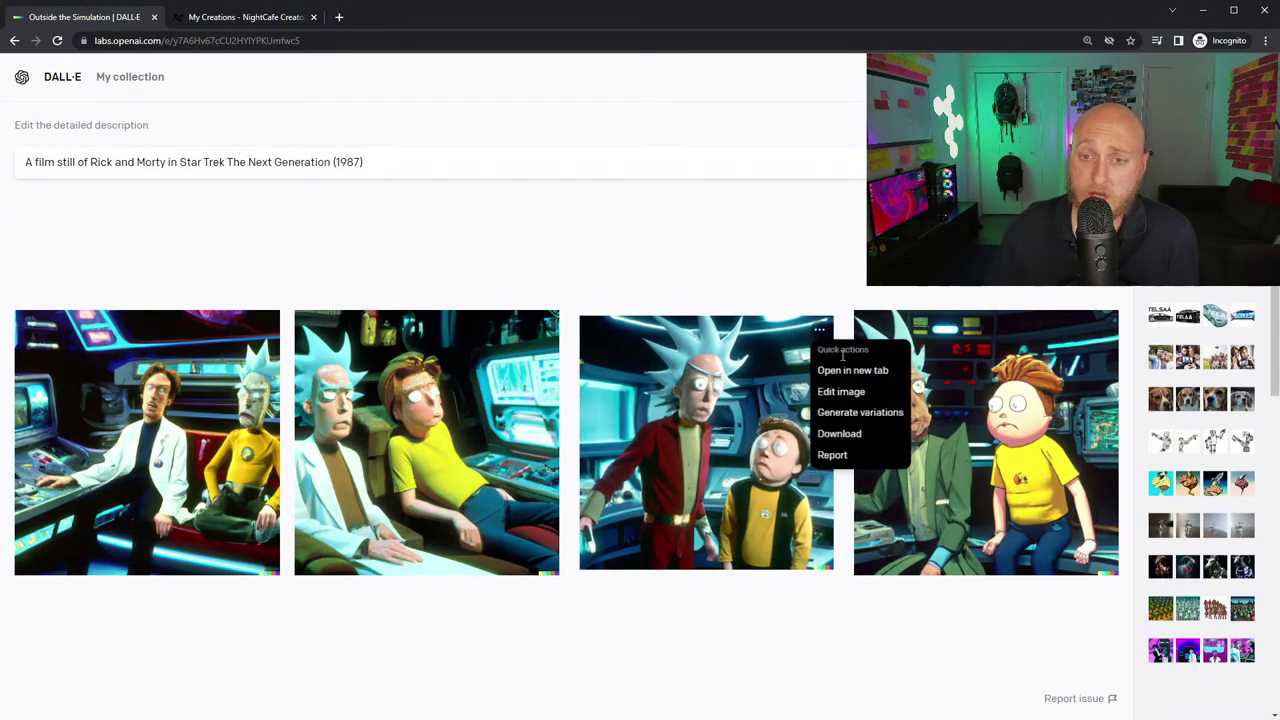
left_click(857, 414)
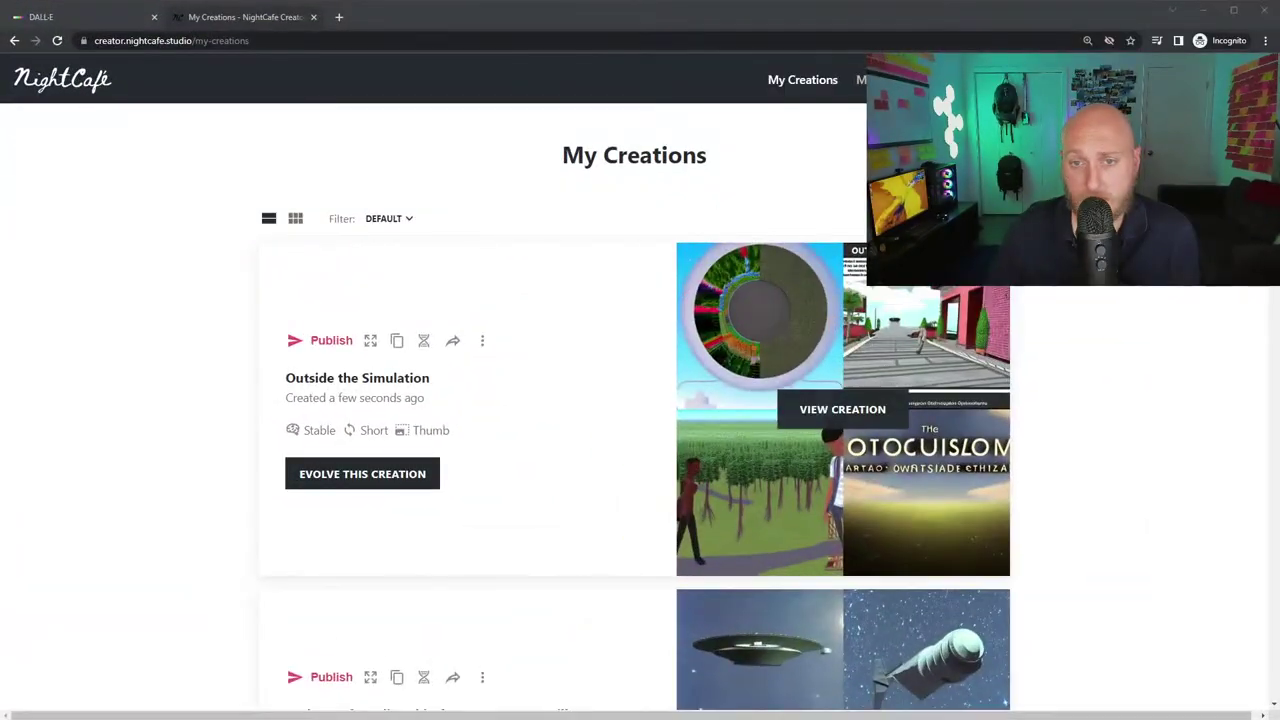
- View the NightCafe creation "Outside the Simulation" on its own page, and go back to the creations list
left_click(768, 296)
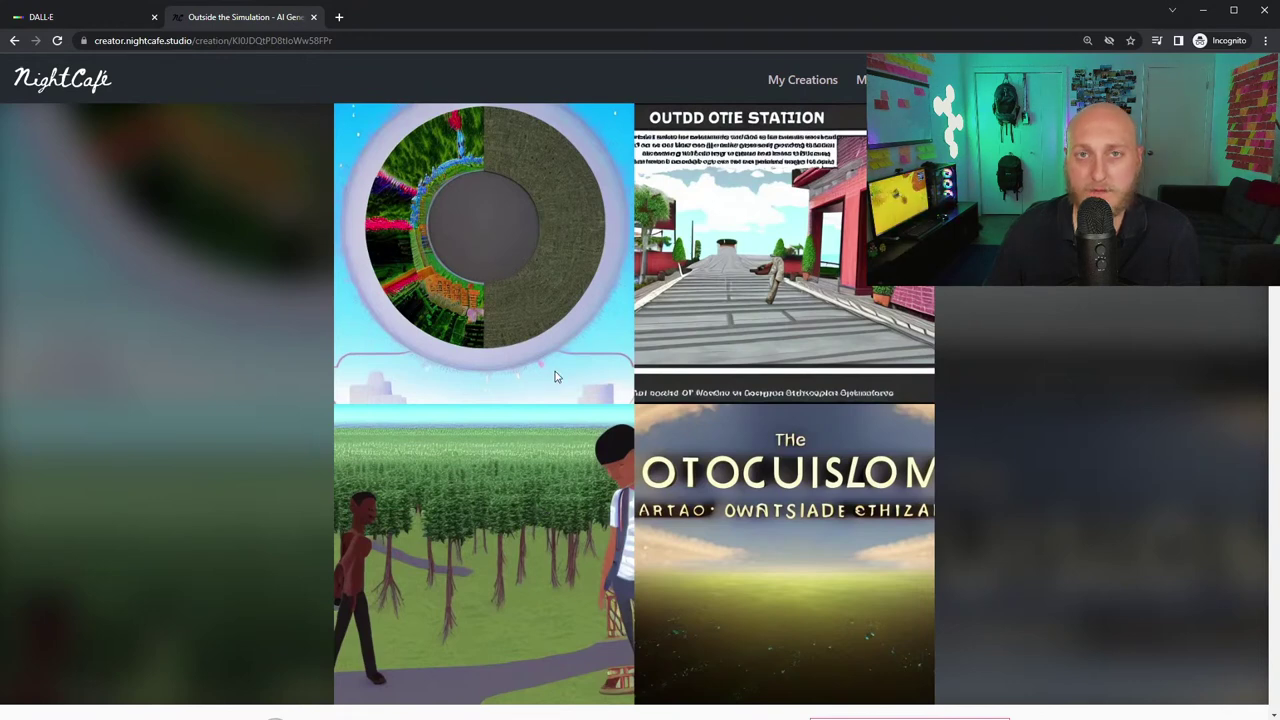
left_click(14, 41)
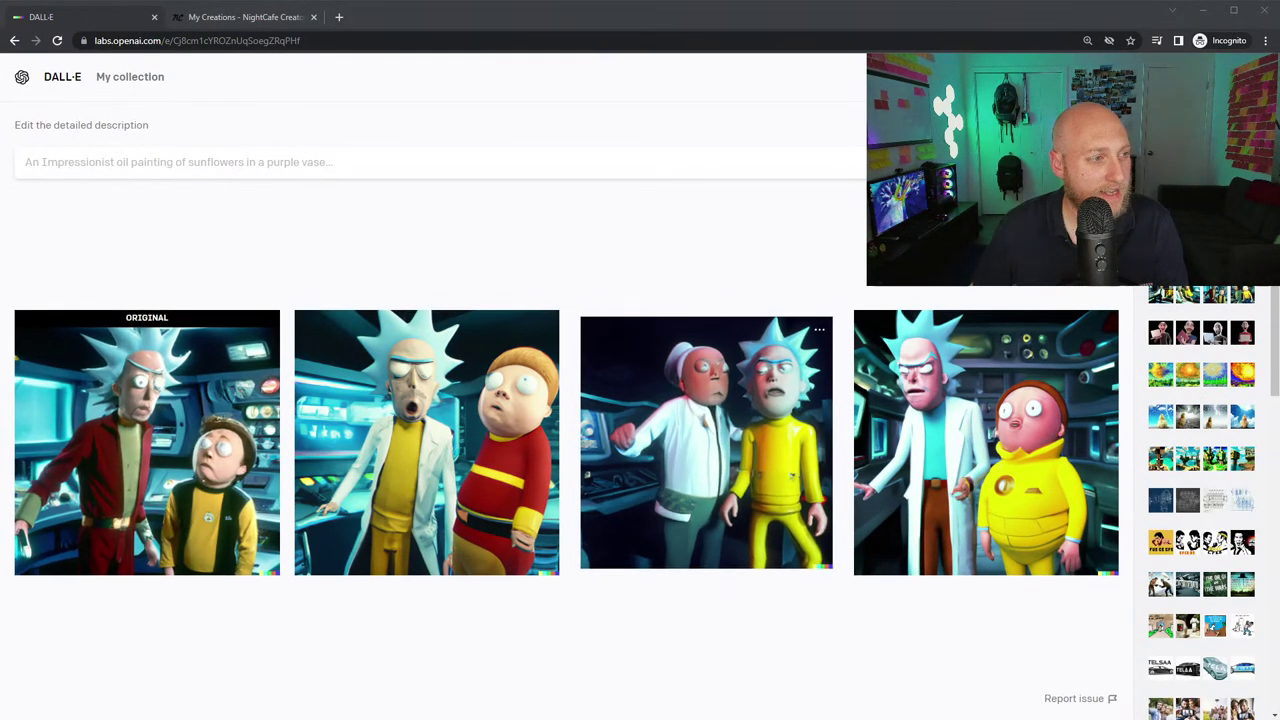
- In DALL-E, view the last Rick and Morty variation and the original image at full size, returning to the set after each
left_click(928, 455)
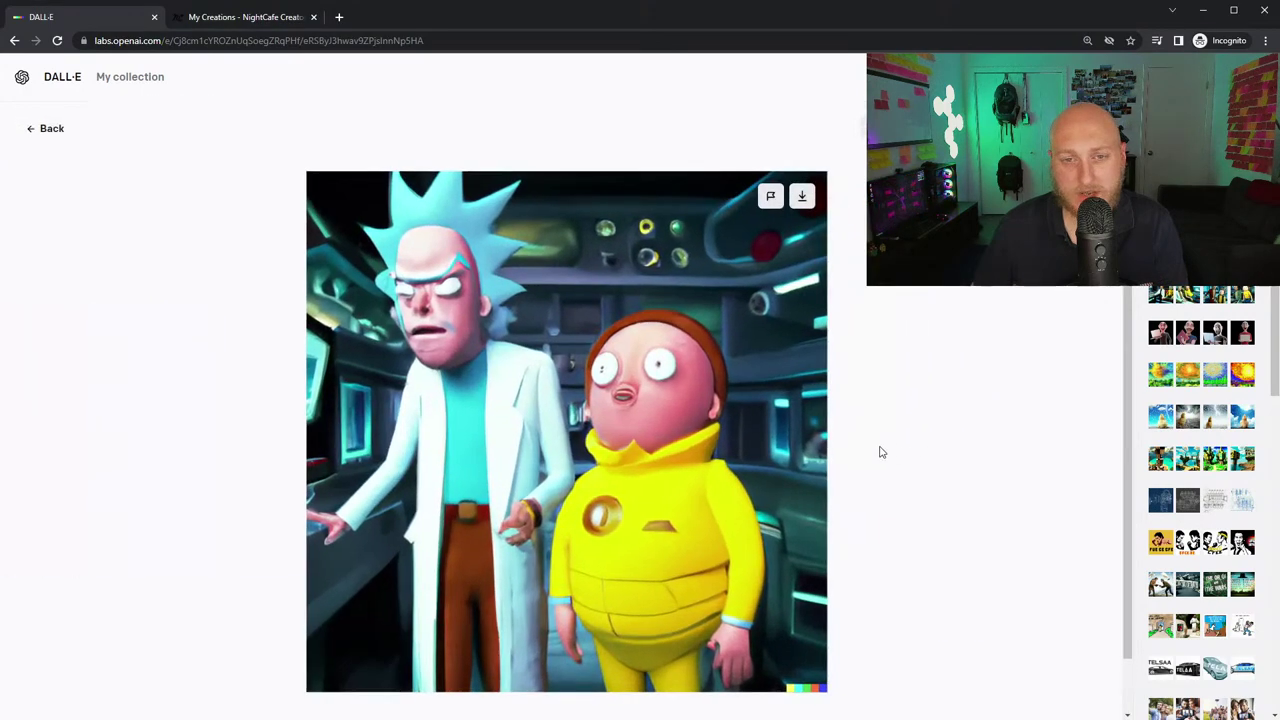
left_click(47, 130)
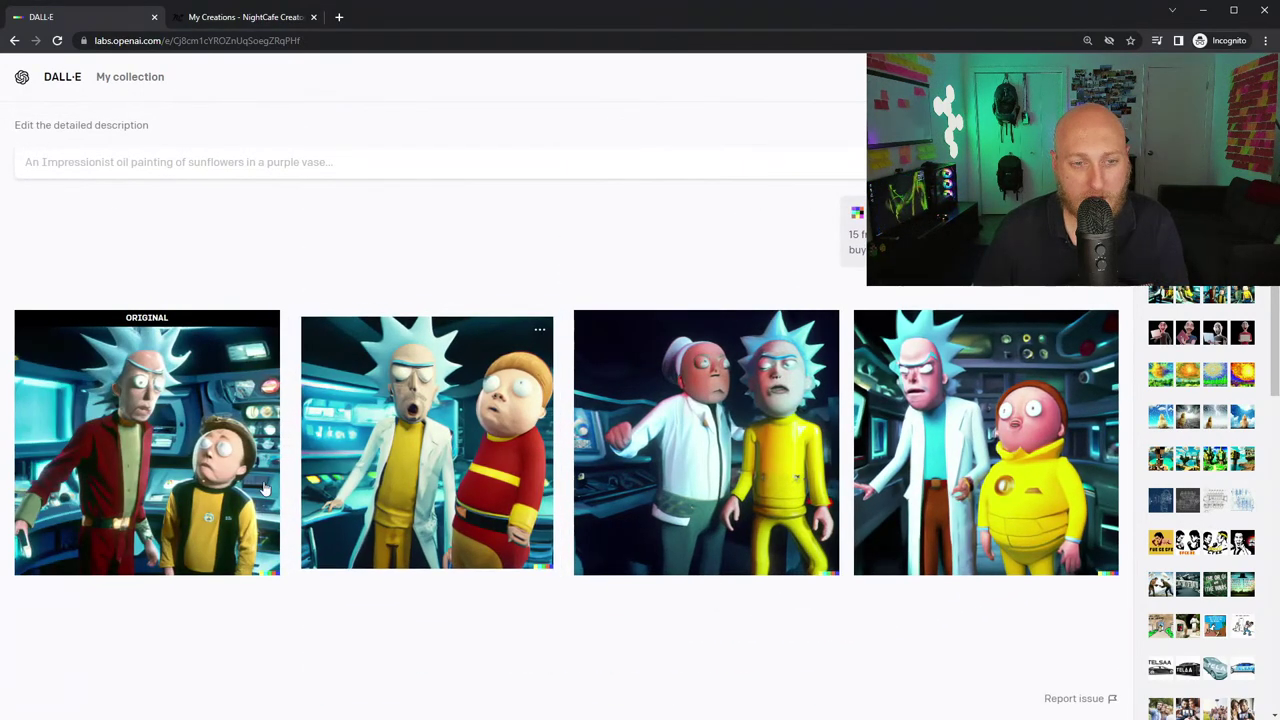
left_click(182, 488)
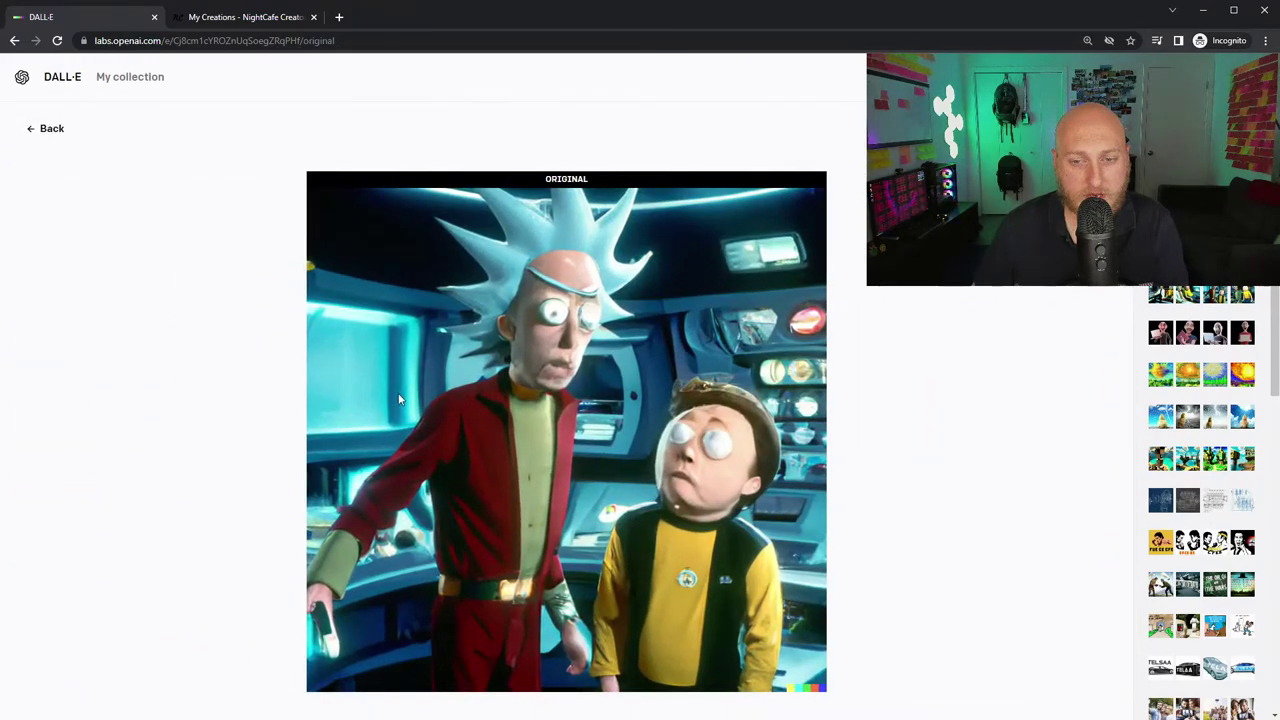
left_click(44, 133)
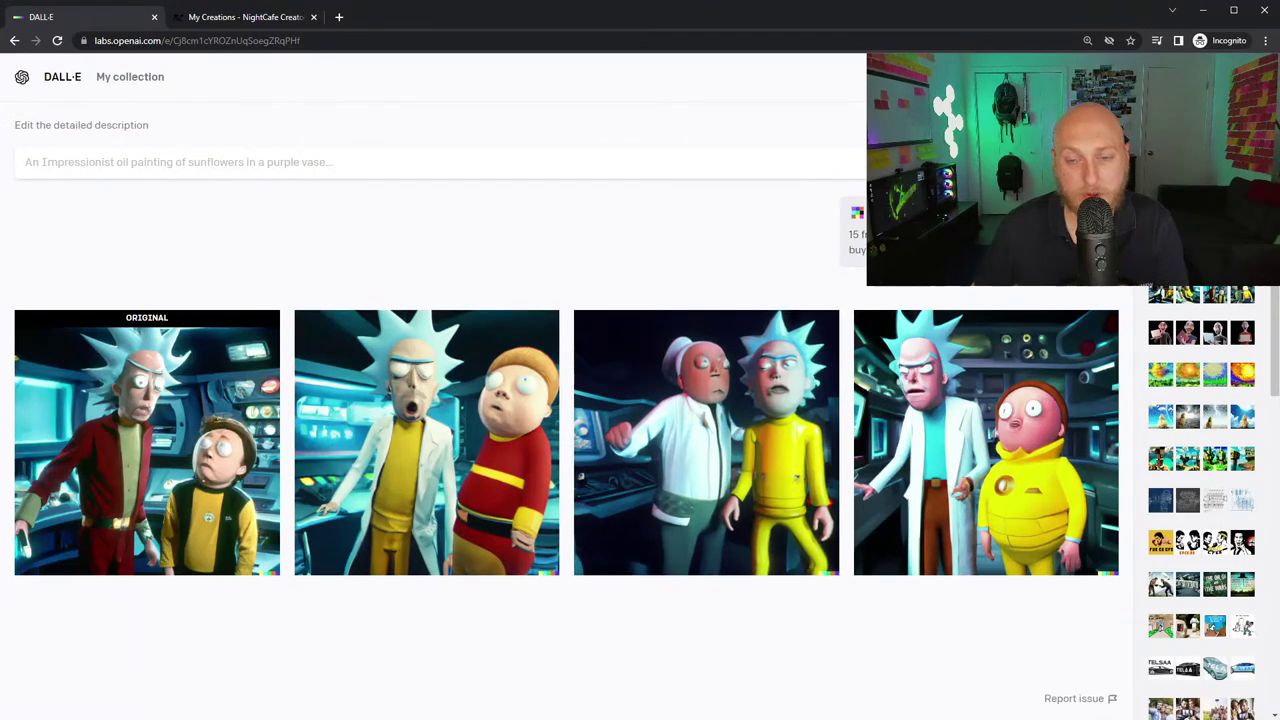
- Switch to NightCafe and look through My Creations down to the "Chicken little watching the sky falling" creation
key("alt+Tab")
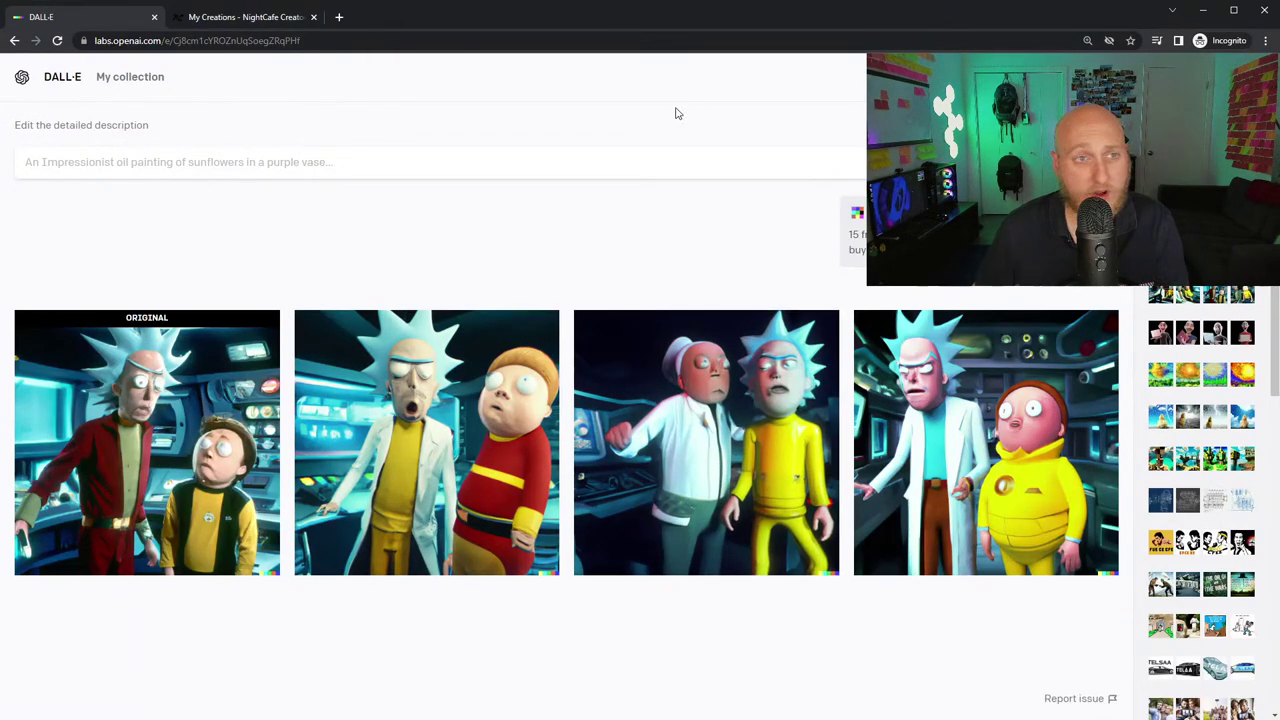
left_click(230, 17)
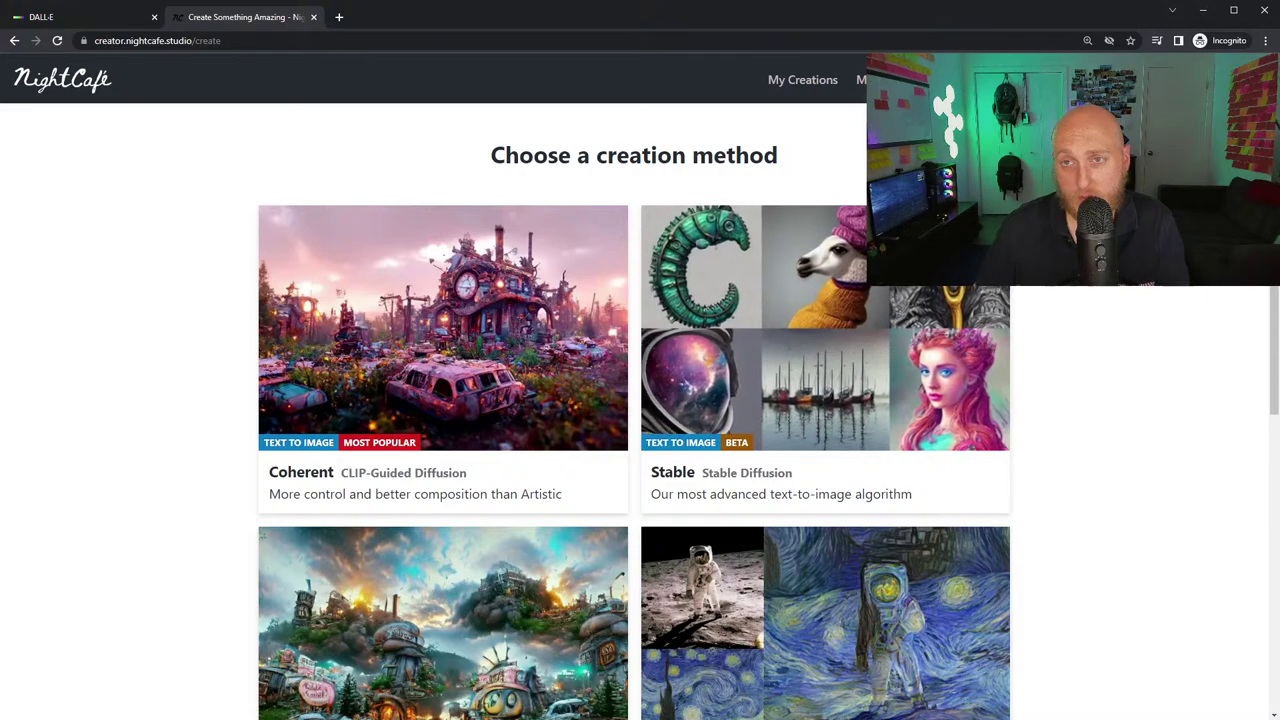
left_click(801, 88)
scroll(623, 437, "down", 5)
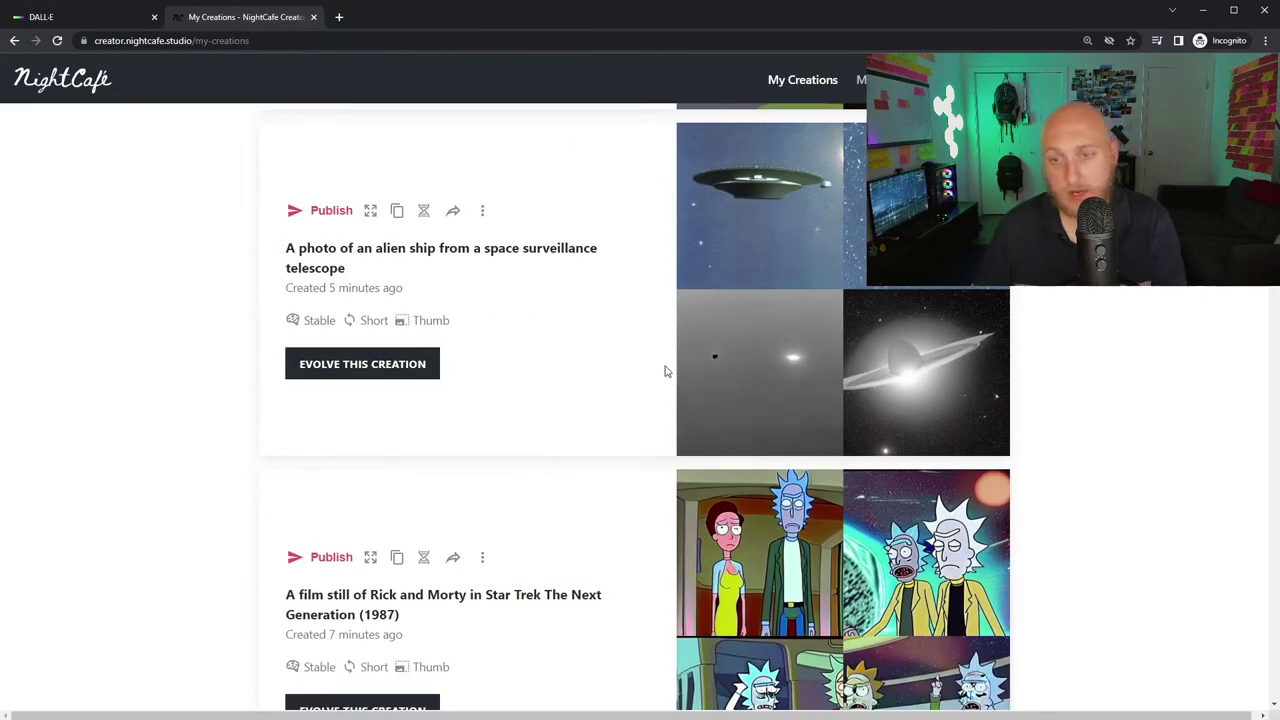
scroll(667, 365, "down", 6)
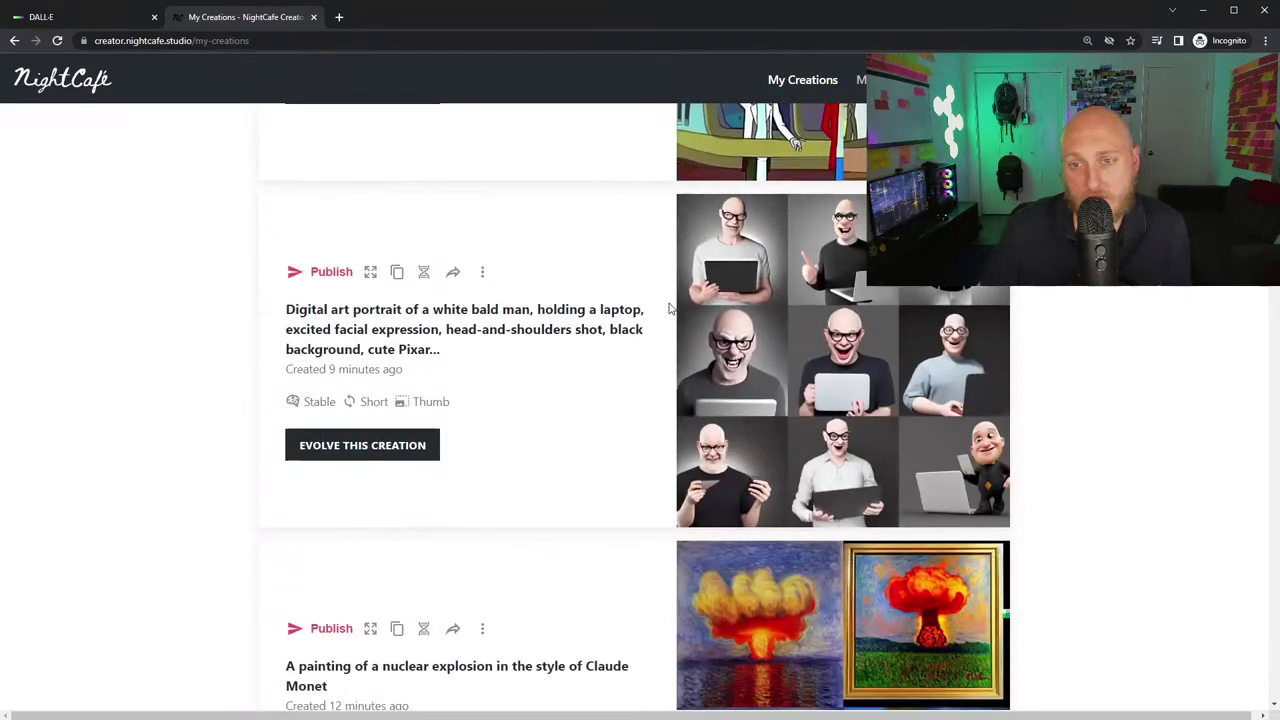
scroll(670, 308, "down", 3)
scroll(646, 326, "down", 2)
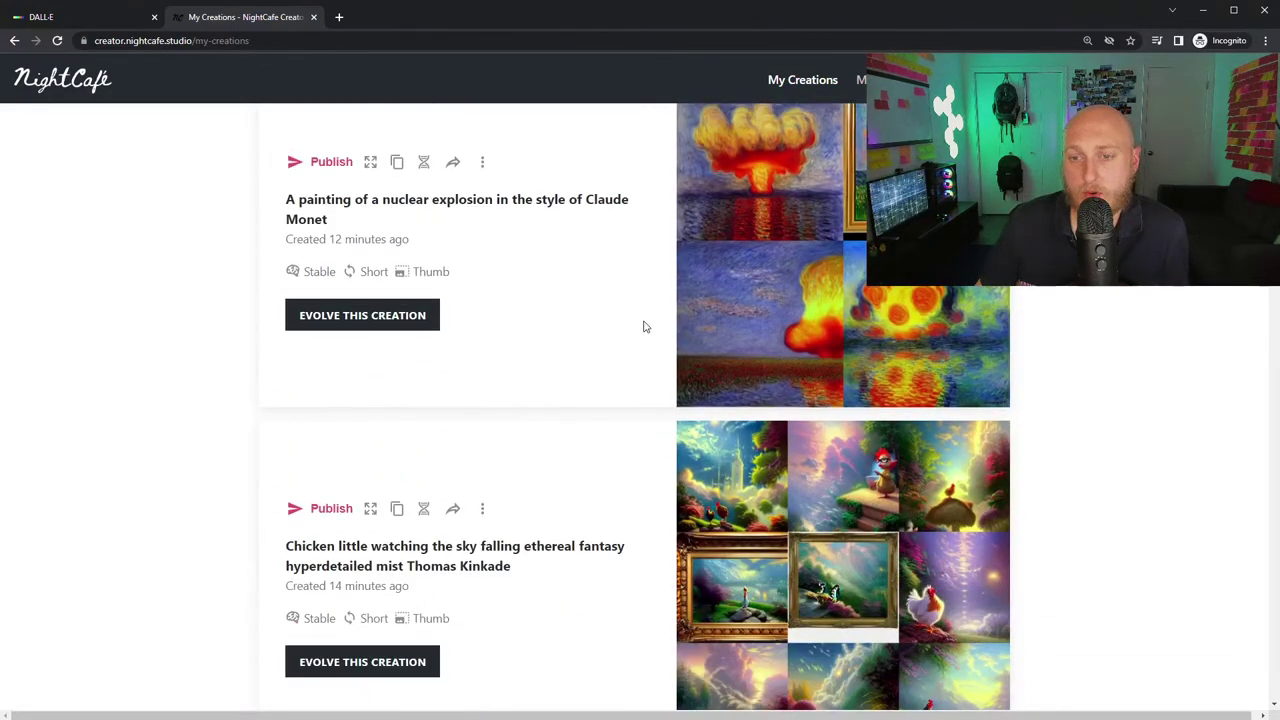
scroll(820, 400, "up", 2)
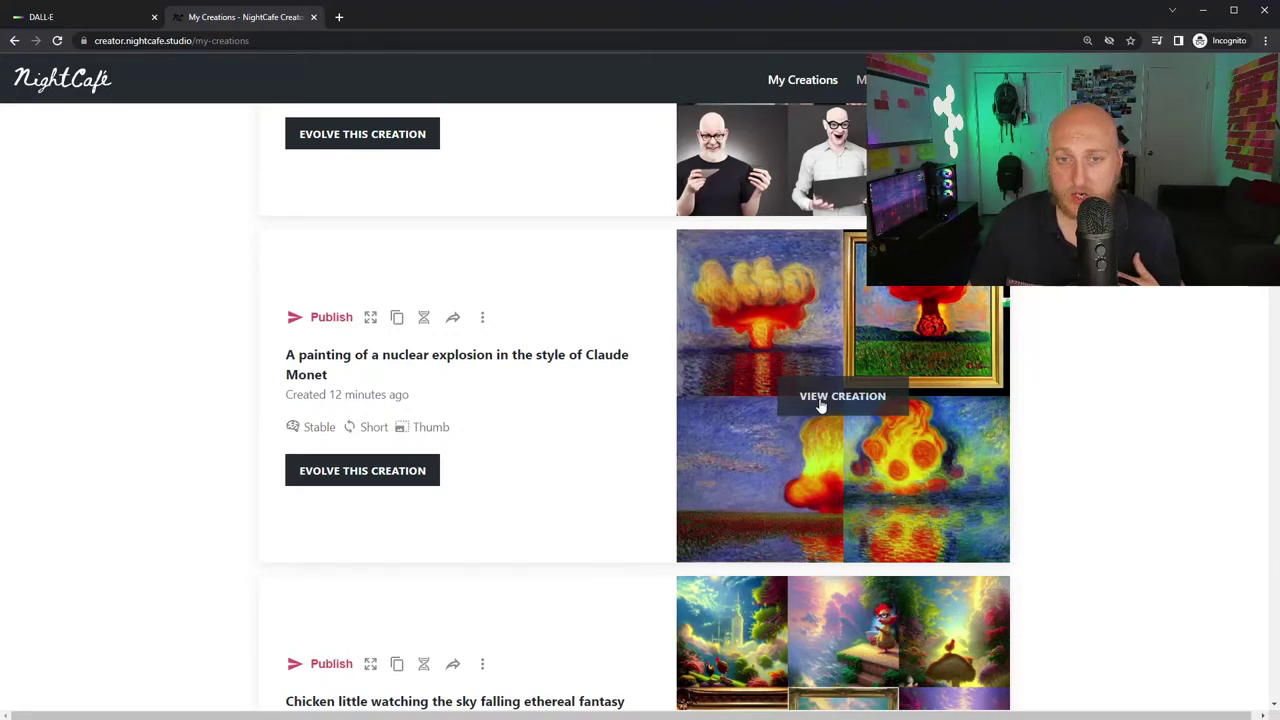
scroll(819, 398, "down", 10)
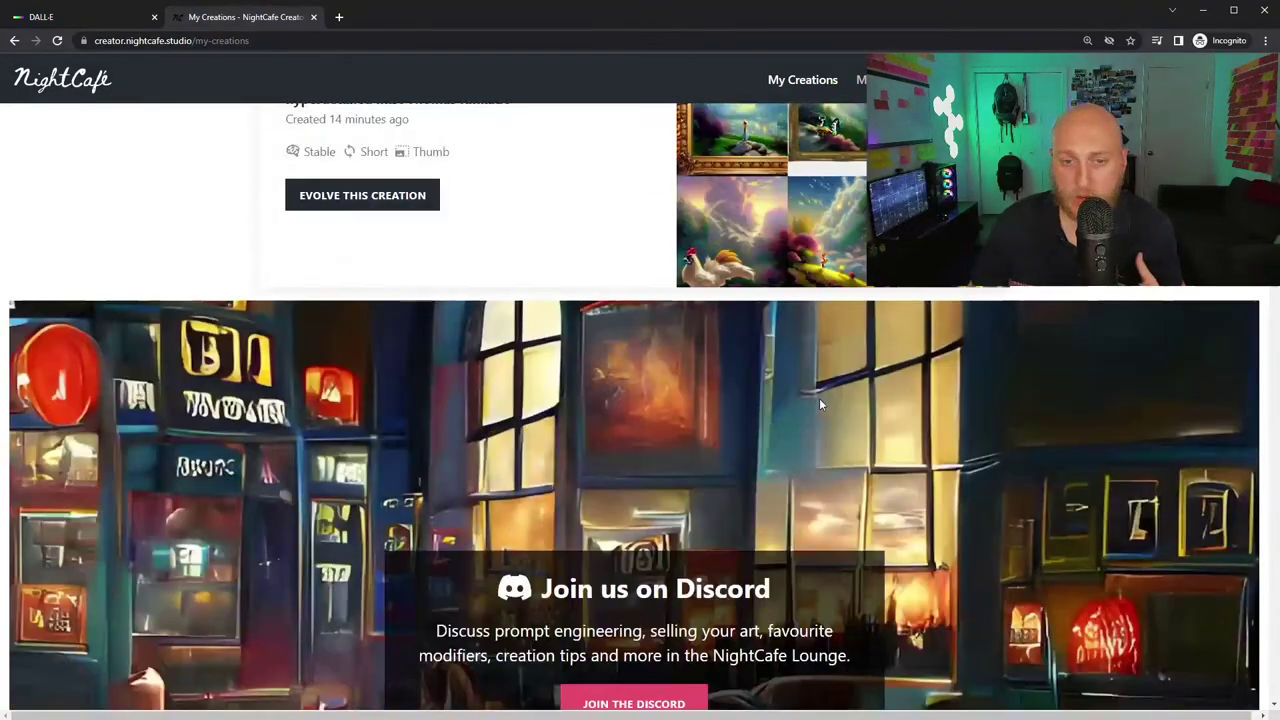
- Look through the NightCafe creations from "Minecraft world created by Salvador Dali" down to "War of the Worlds"
scroll(819, 398, "down", 3)
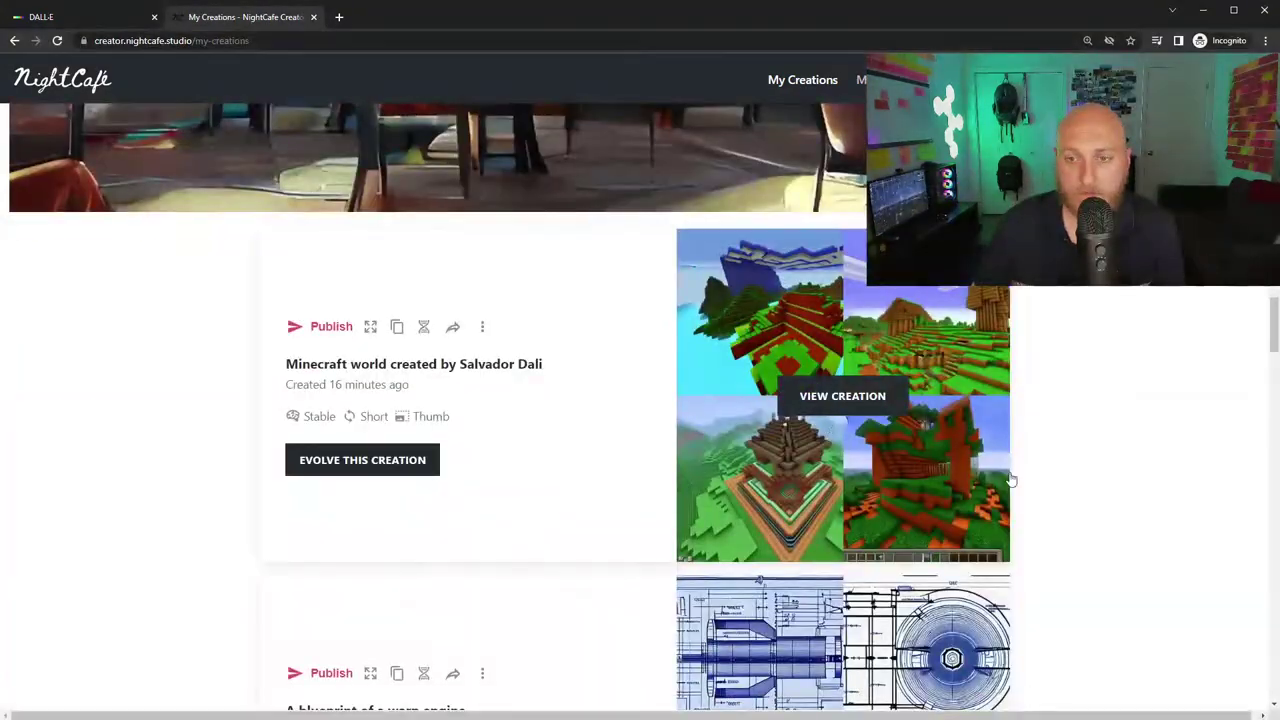
scroll(1012, 478, "down", 3)
scroll(1012, 478, "down", 3)
scroll(1014, 480, "up", 5)
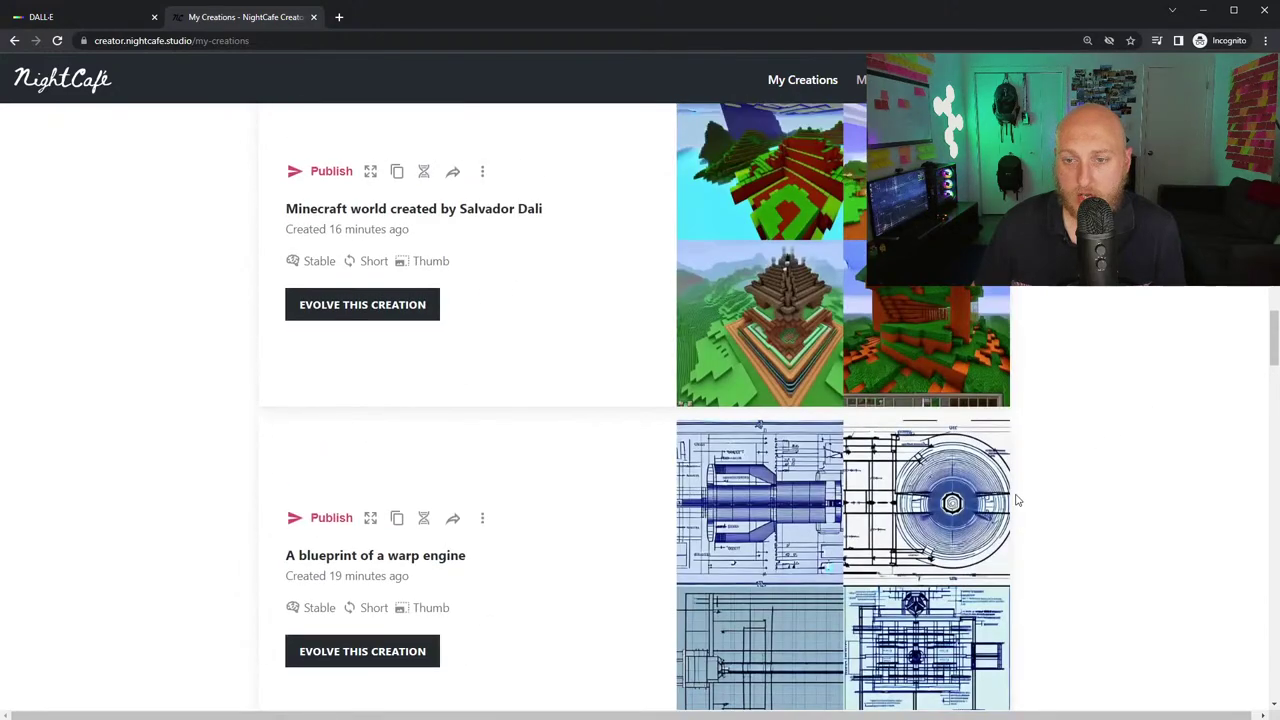
scroll(1017, 500, "down", 5)
scroll(920, 466, "down", 2)
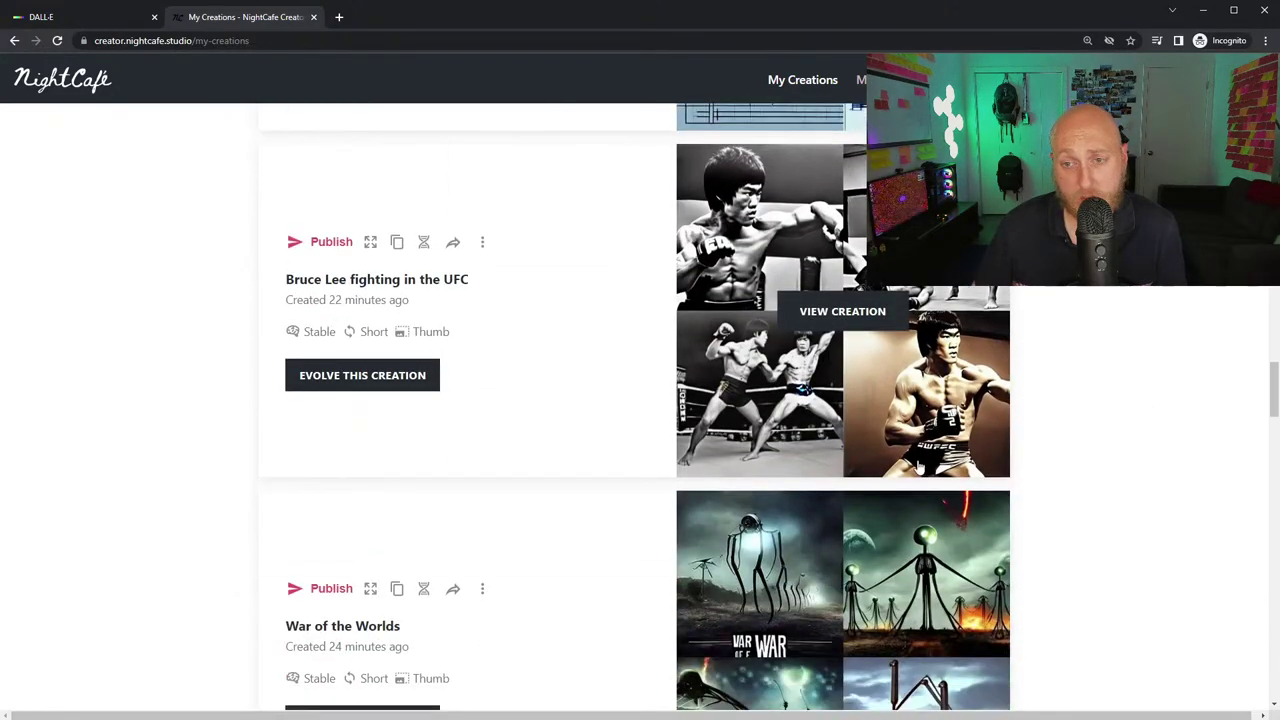
scroll(905, 430, "down", 3)
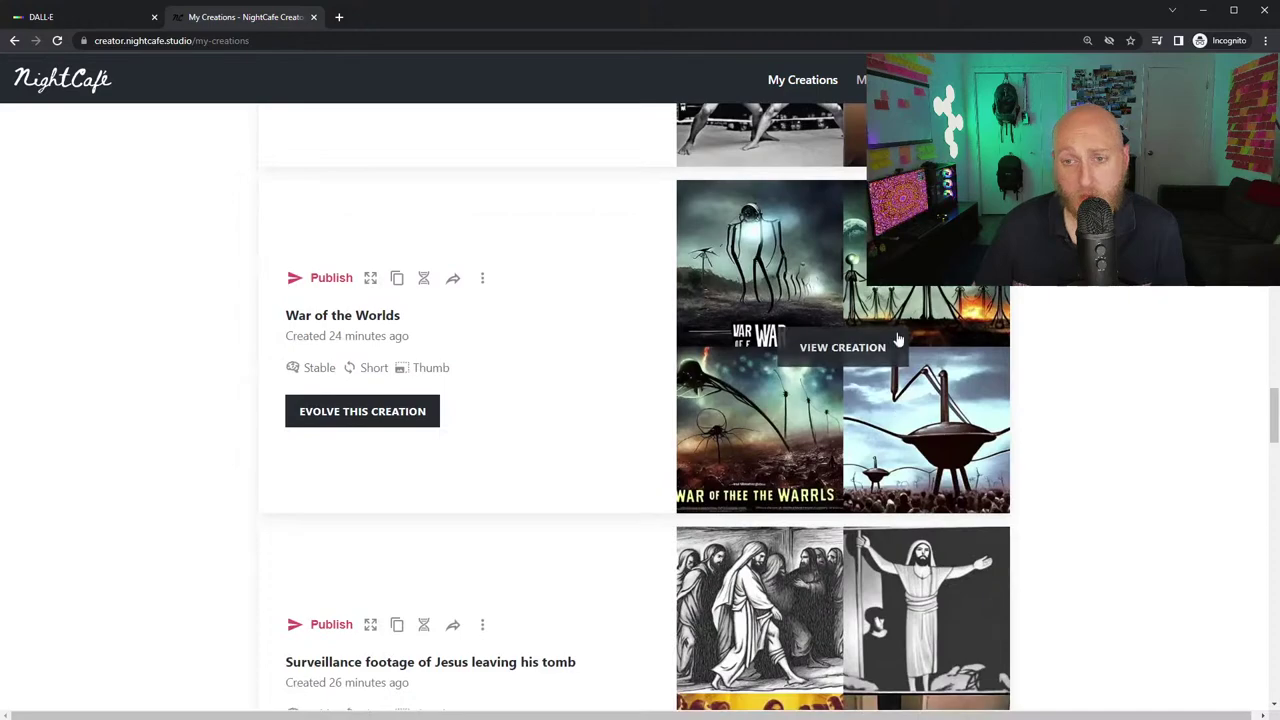
- Look through the older NightCafe creations from "Surveillance footage of Jesus leaving his tomb" down to the beagle portrait
scroll(900, 337, "down", 3)
scroll(944, 324, "down", 2)
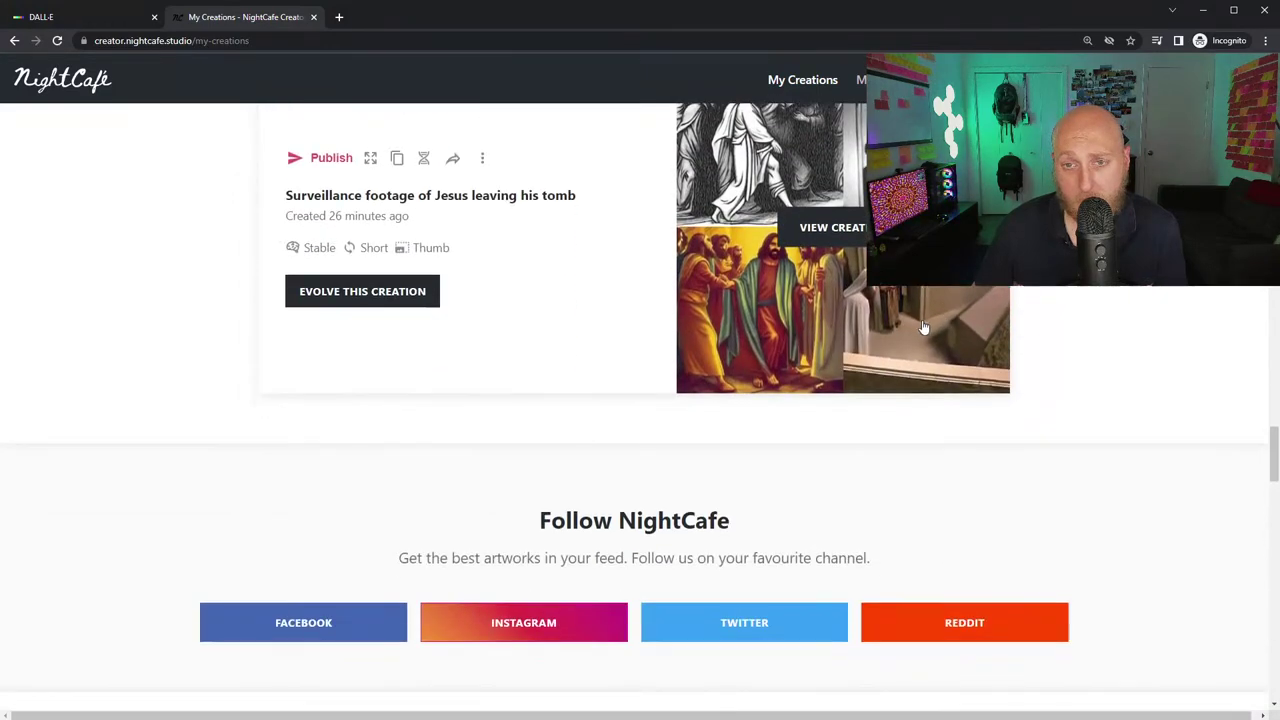
scroll(905, 340, "up", 2)
scroll(892, 381, "down", 4)
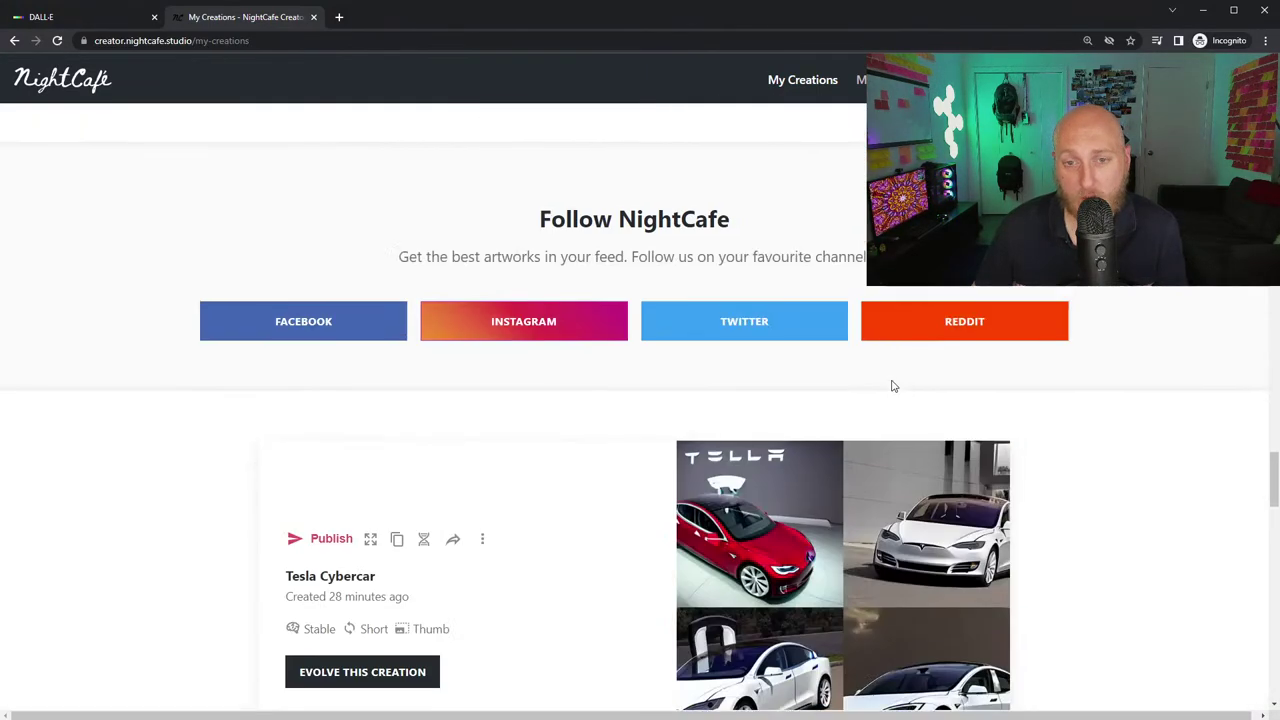
scroll(843, 376, "down", 4)
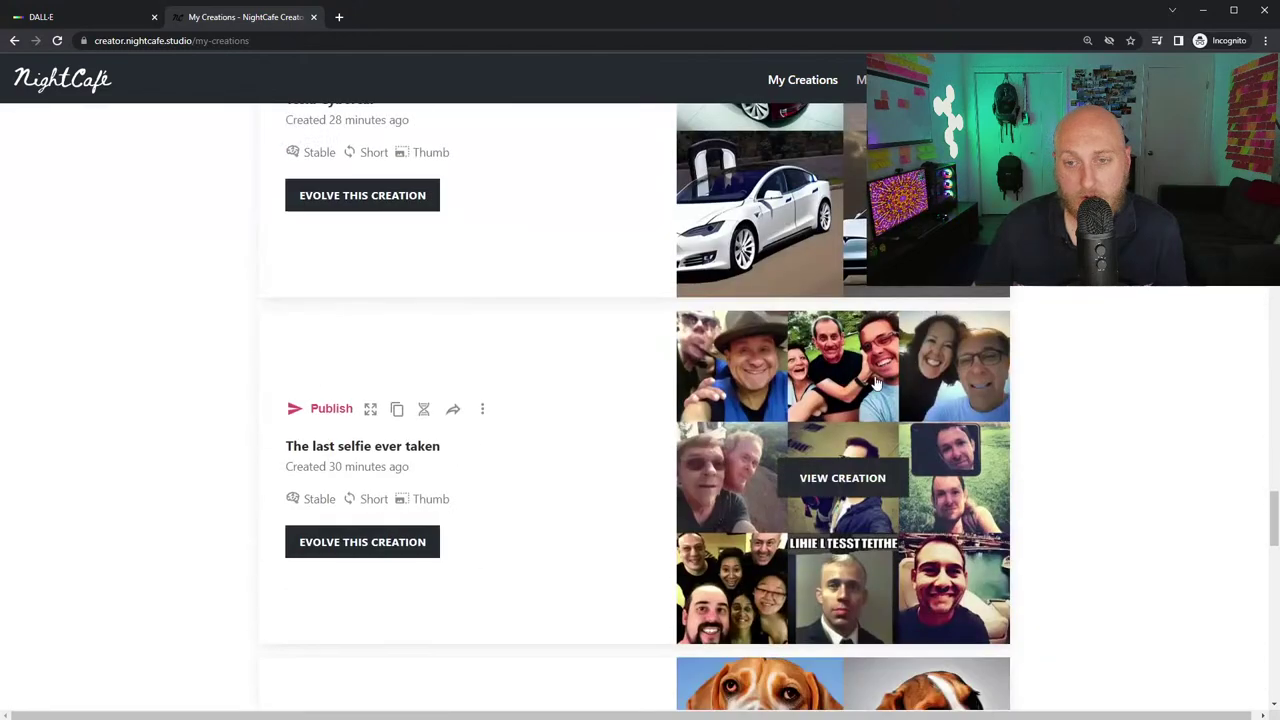
scroll(1110, 418, "down", 4)
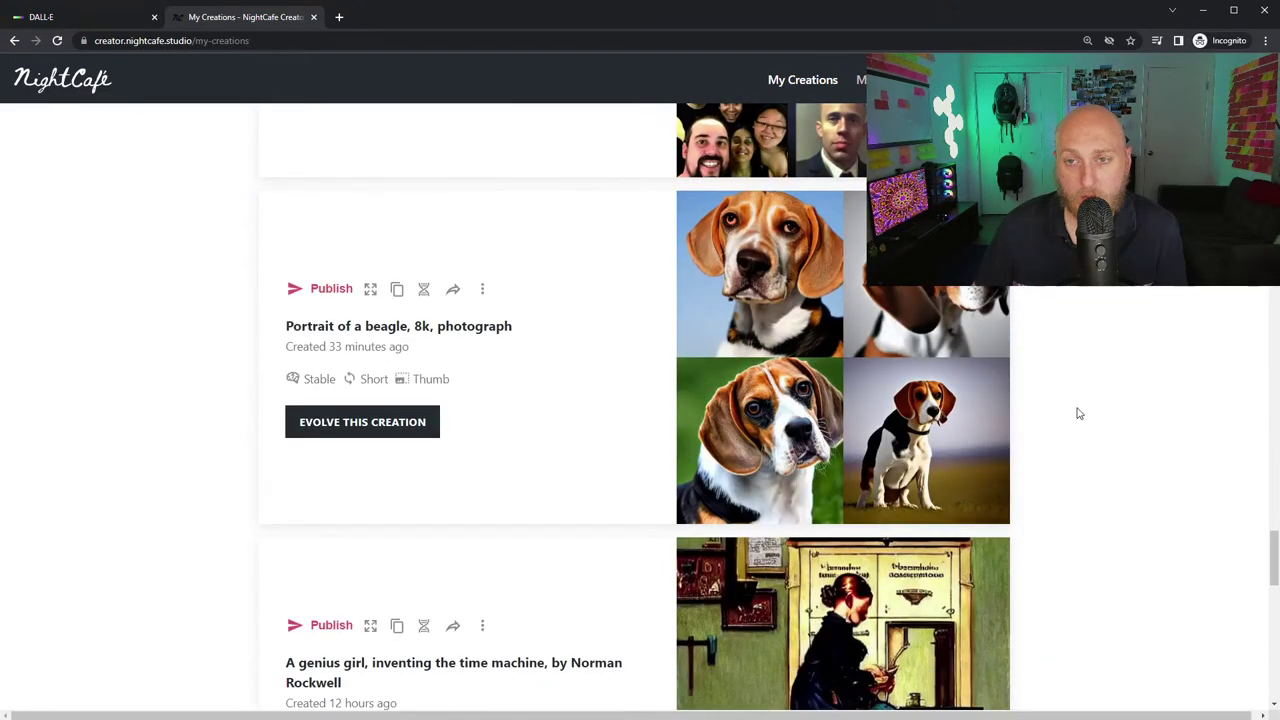
scroll(900, 370, "down", 1)
scroll(872, 460, "up", 3)
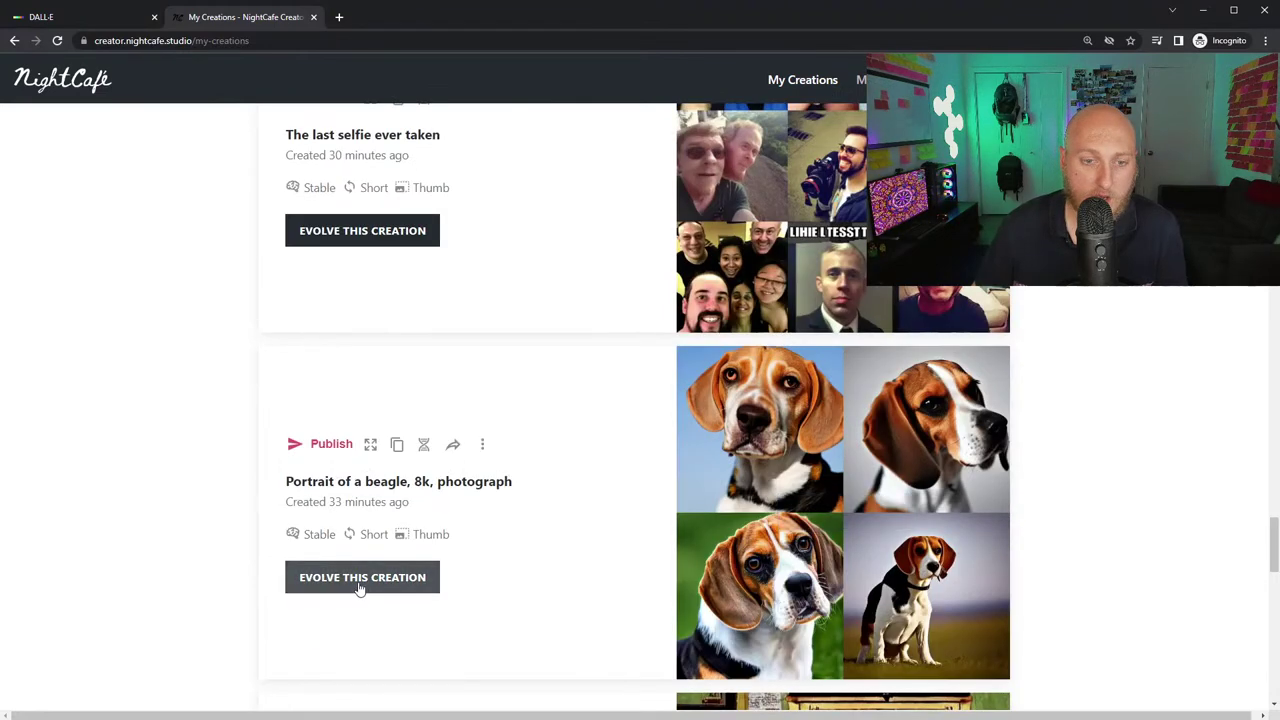
- Check the editable creation info of "Portrait of a beagle, 8k, photograph" and close it without changes
left_click(482, 444)
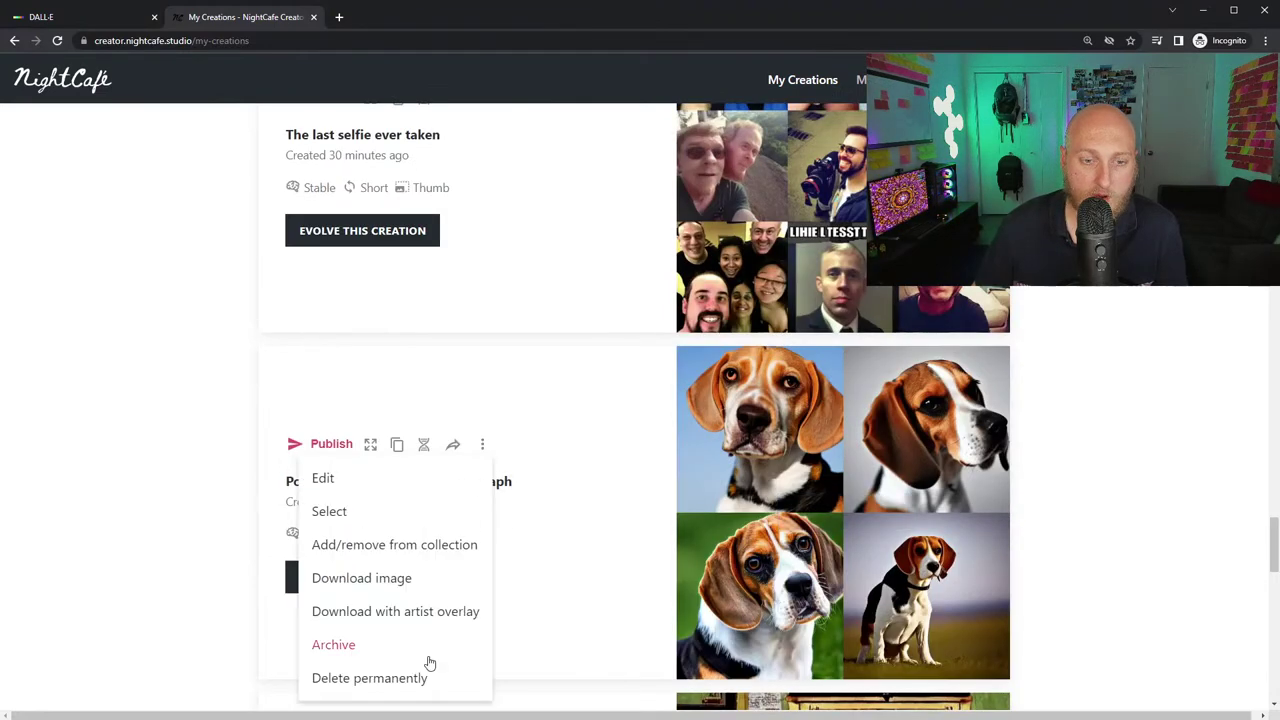
left_click(374, 476)
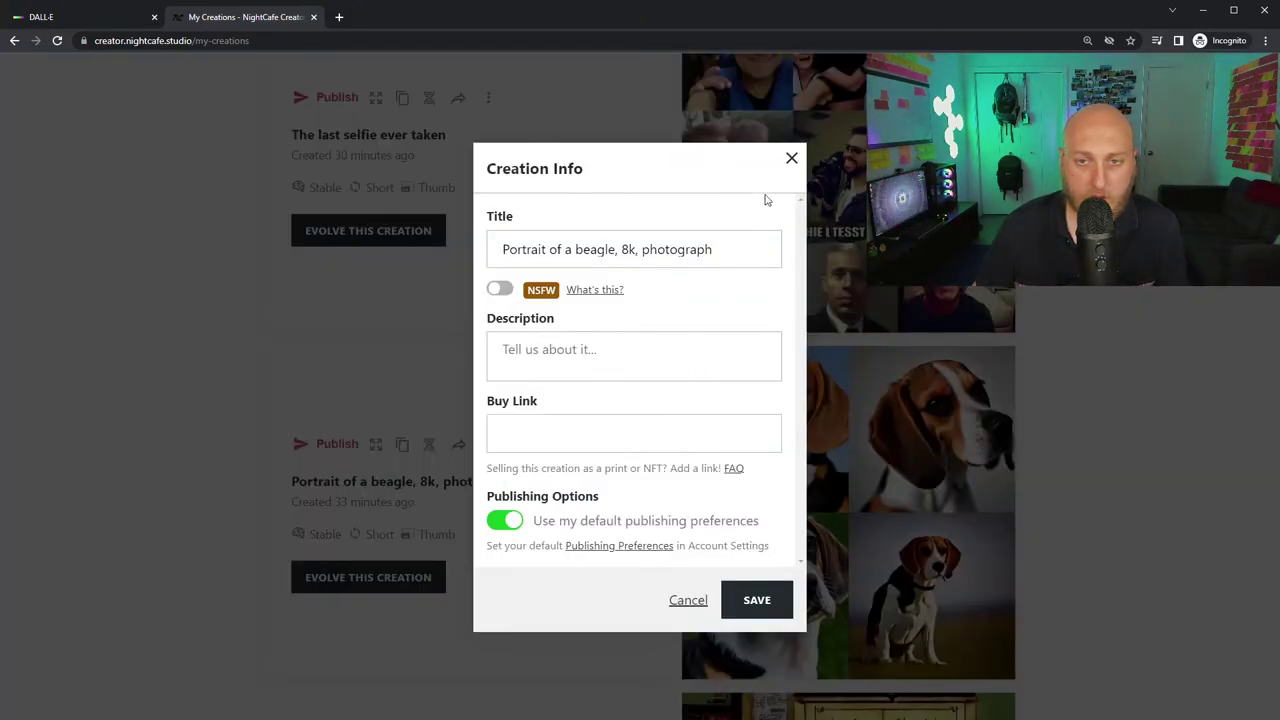
left_click(788, 162)
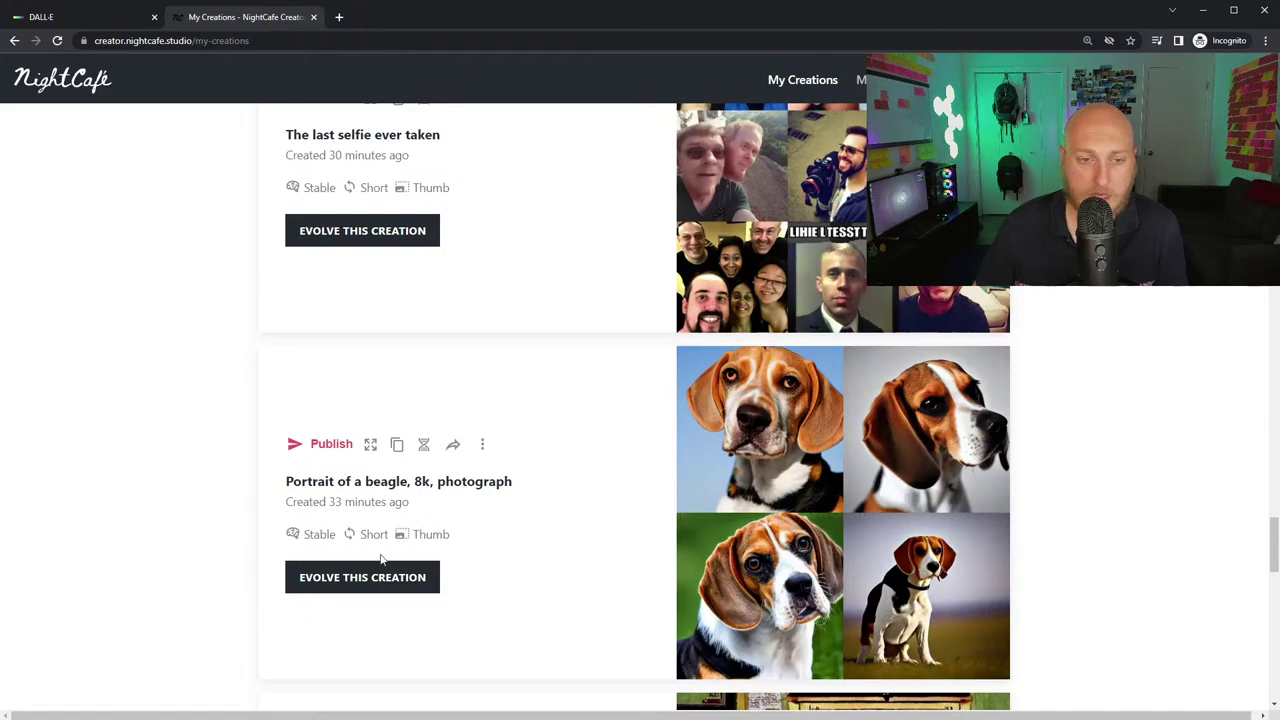
- Open the beagle portrait creation's page and look over its details and available actions
left_click(865, 522)
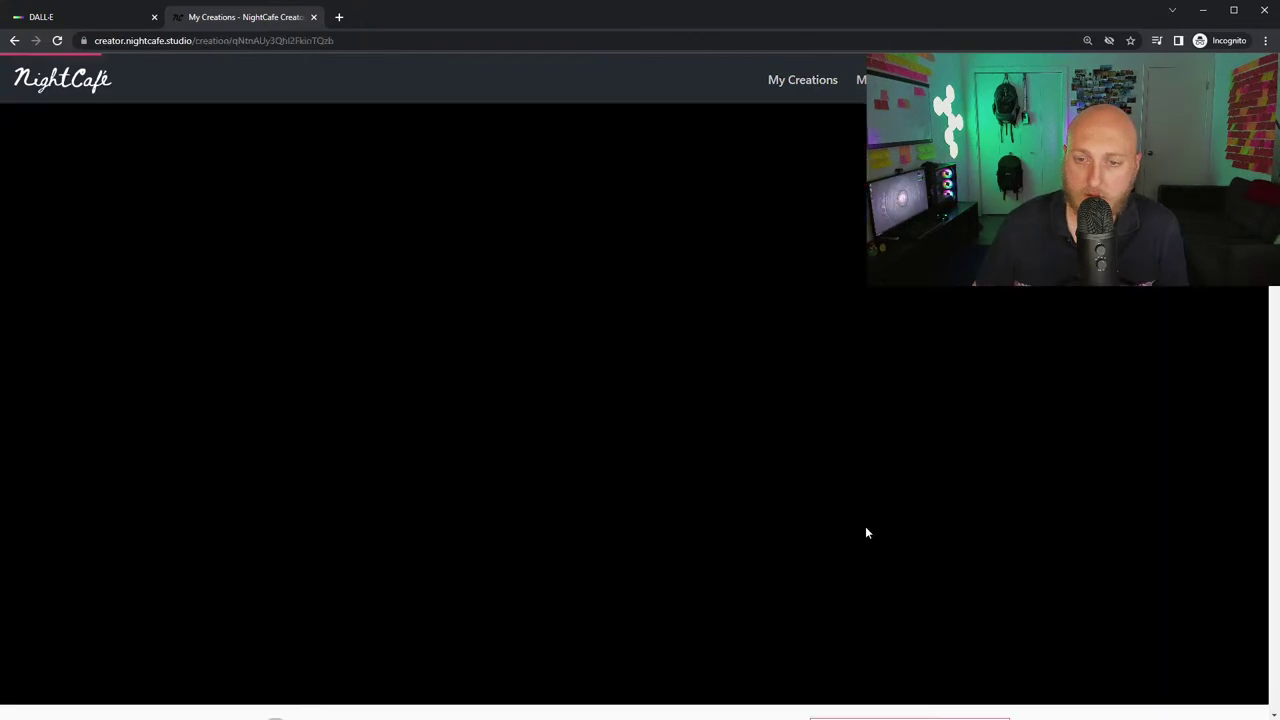
scroll(866, 459, "down", 6)
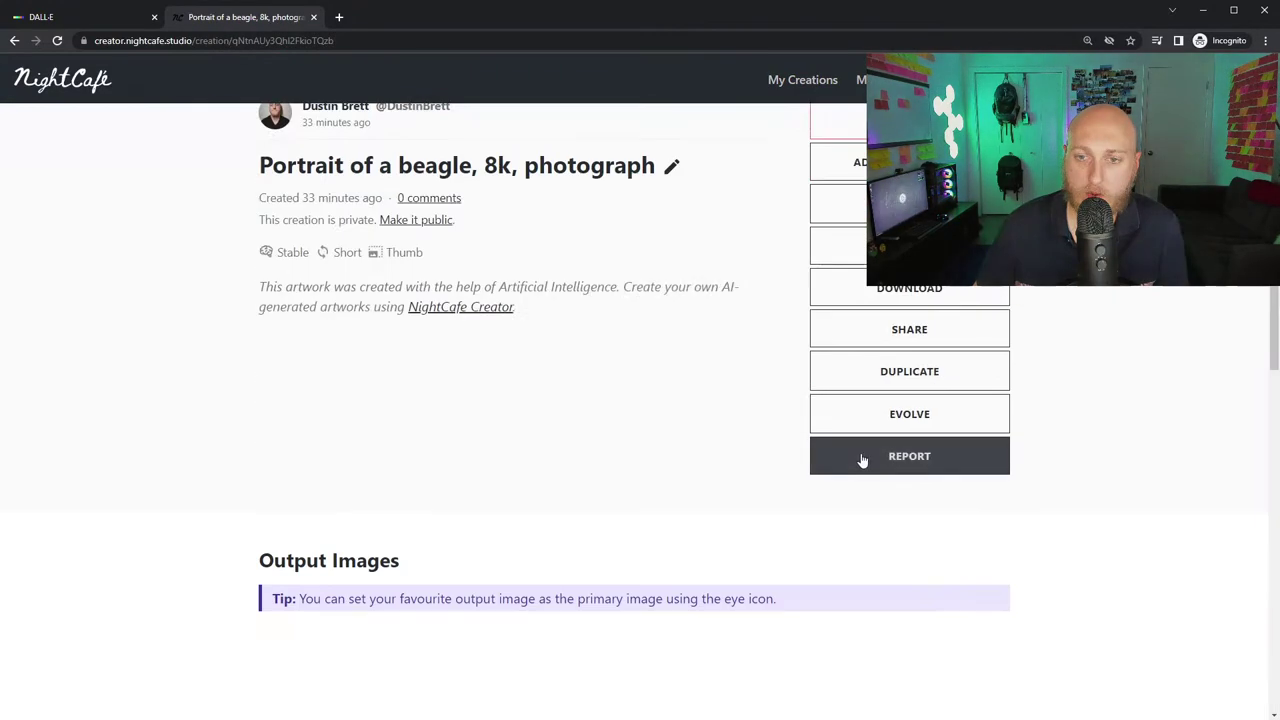
scroll(880, 463, "up", 3)
scroll(1000, 478, "down", 2)
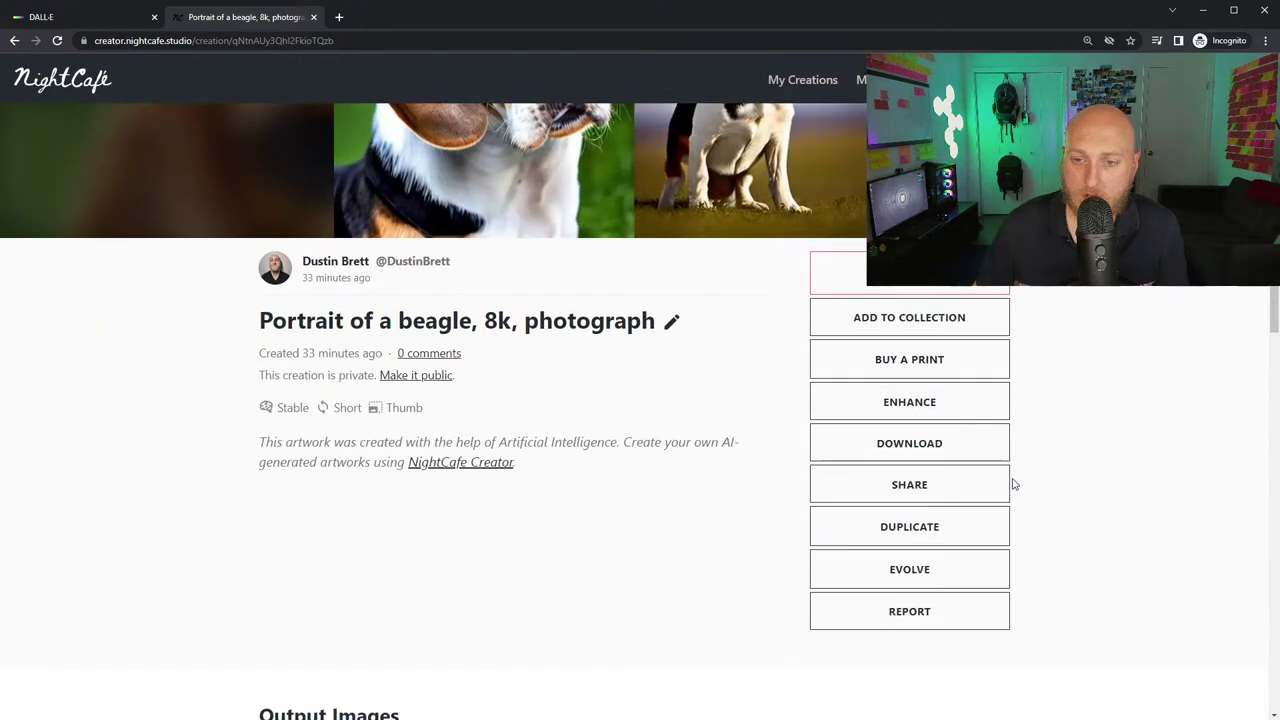
- Check the Enhance upscale sizes for the beagle creation without upscaling, and view its individual output images
left_click(952, 402)
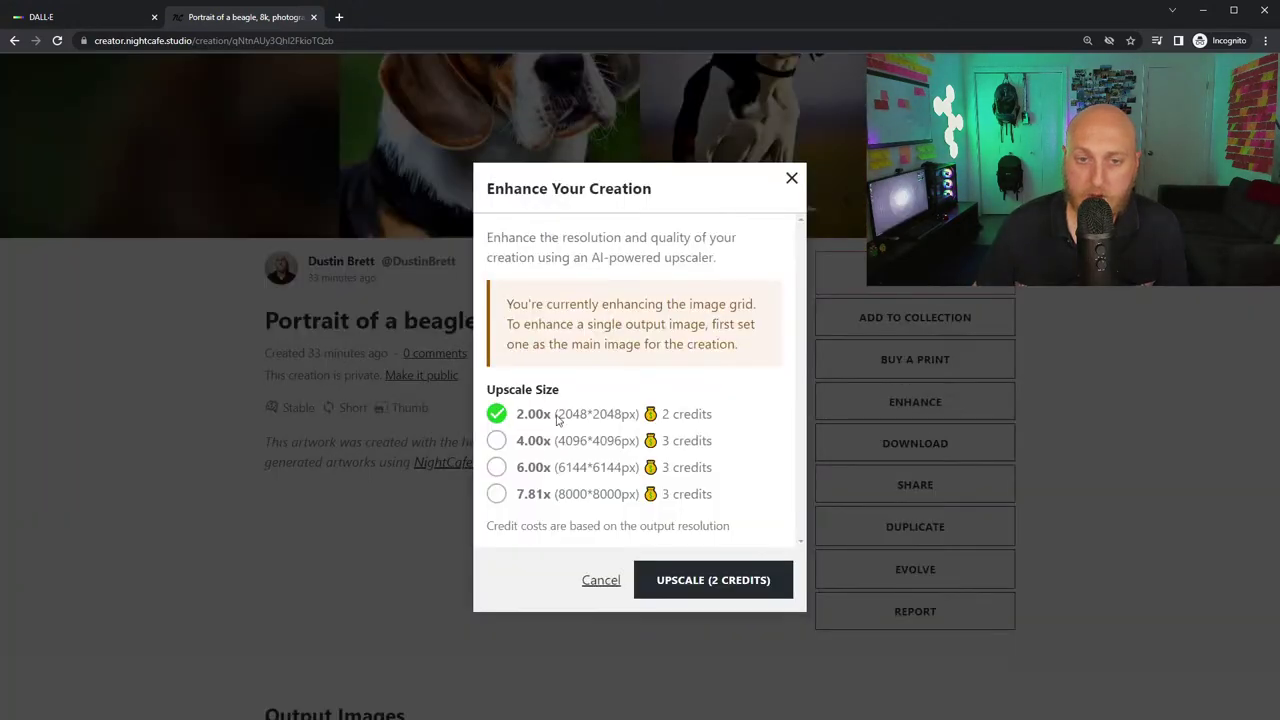
left_click(791, 178)
scroll(560, 490, "down", 5)
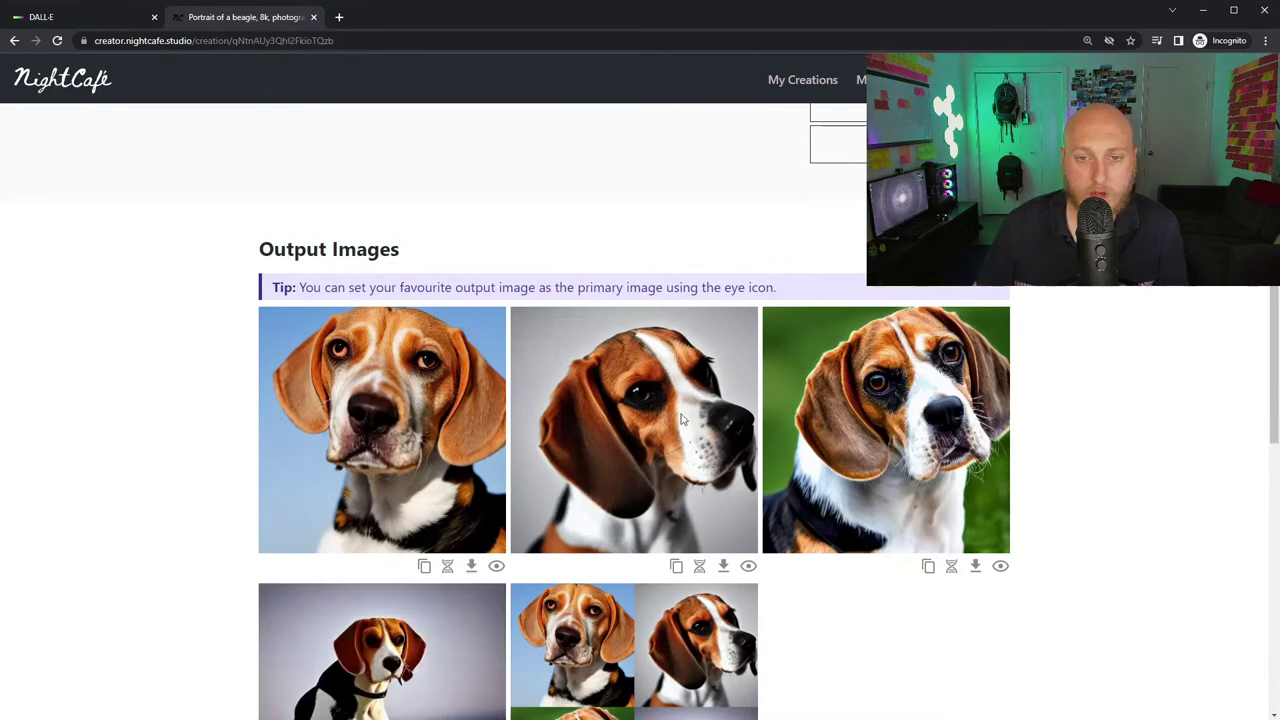
- Start evolving the second beagle output image, the side-facing one on grey, and switch the algorithm to Coherent
scroll(792, 508, "down", 2)
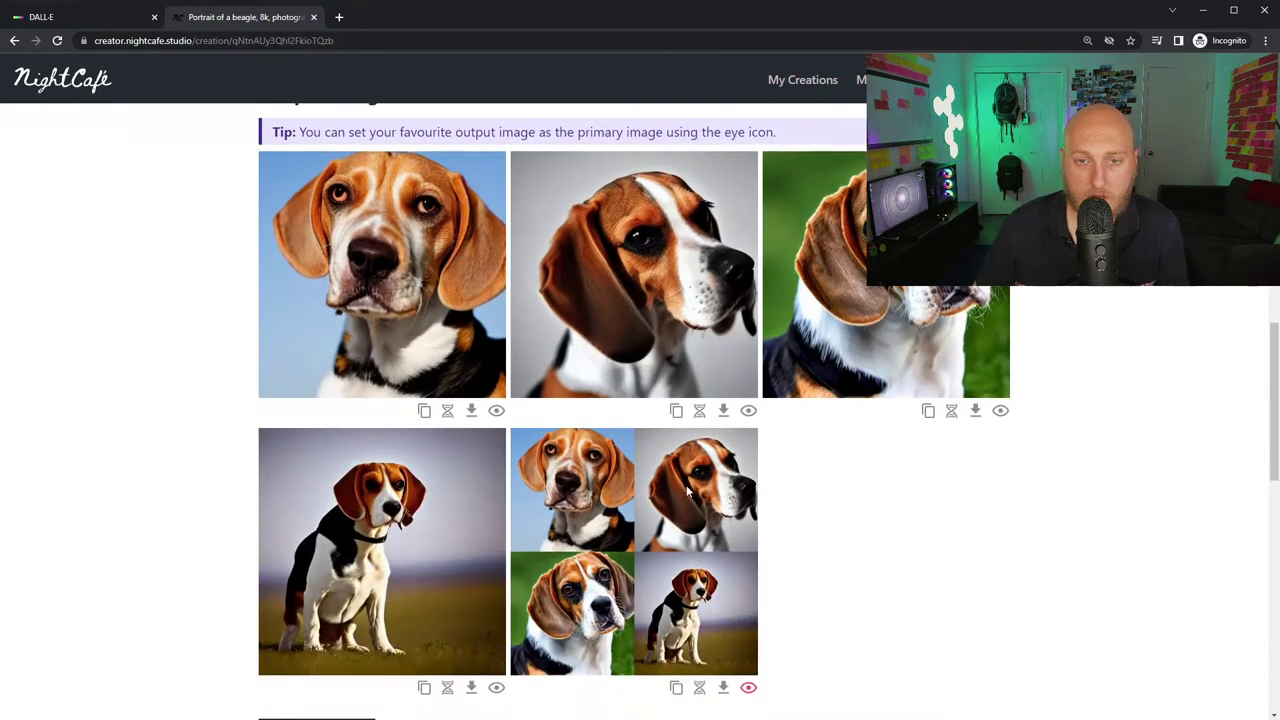
left_click(700, 411)
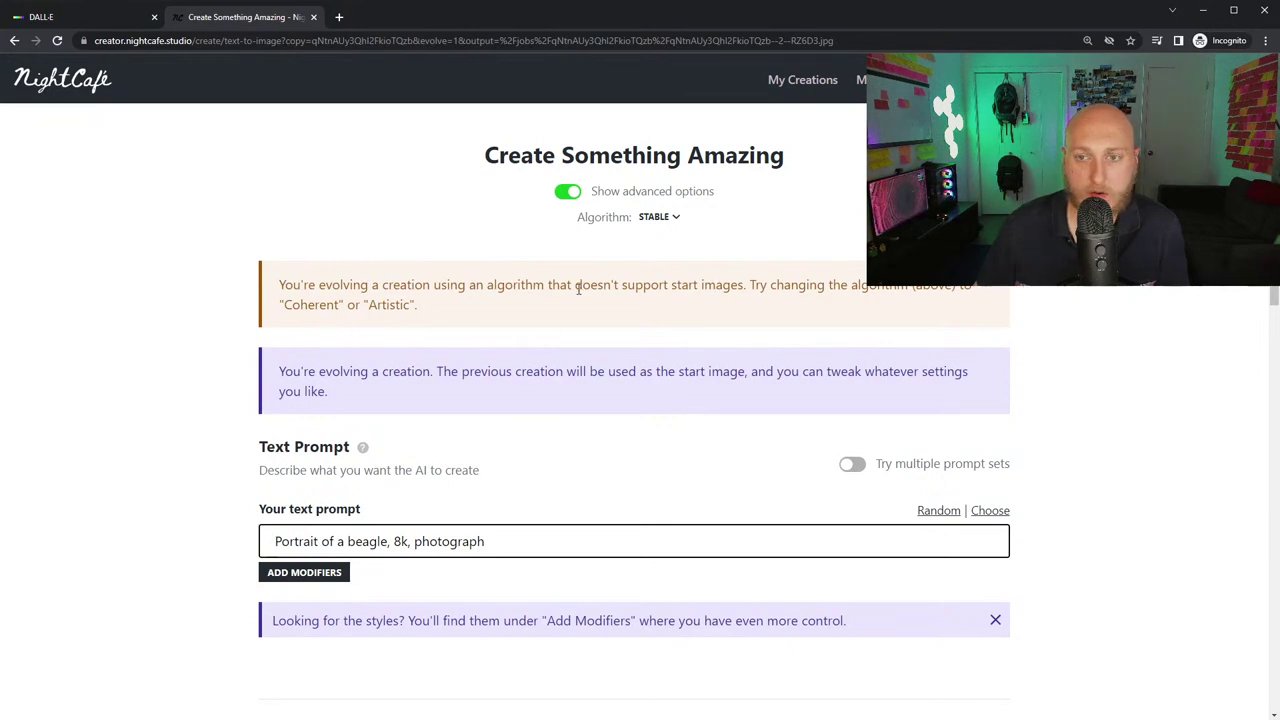
left_click(659, 218)
scroll(740, 428, "down", 2)
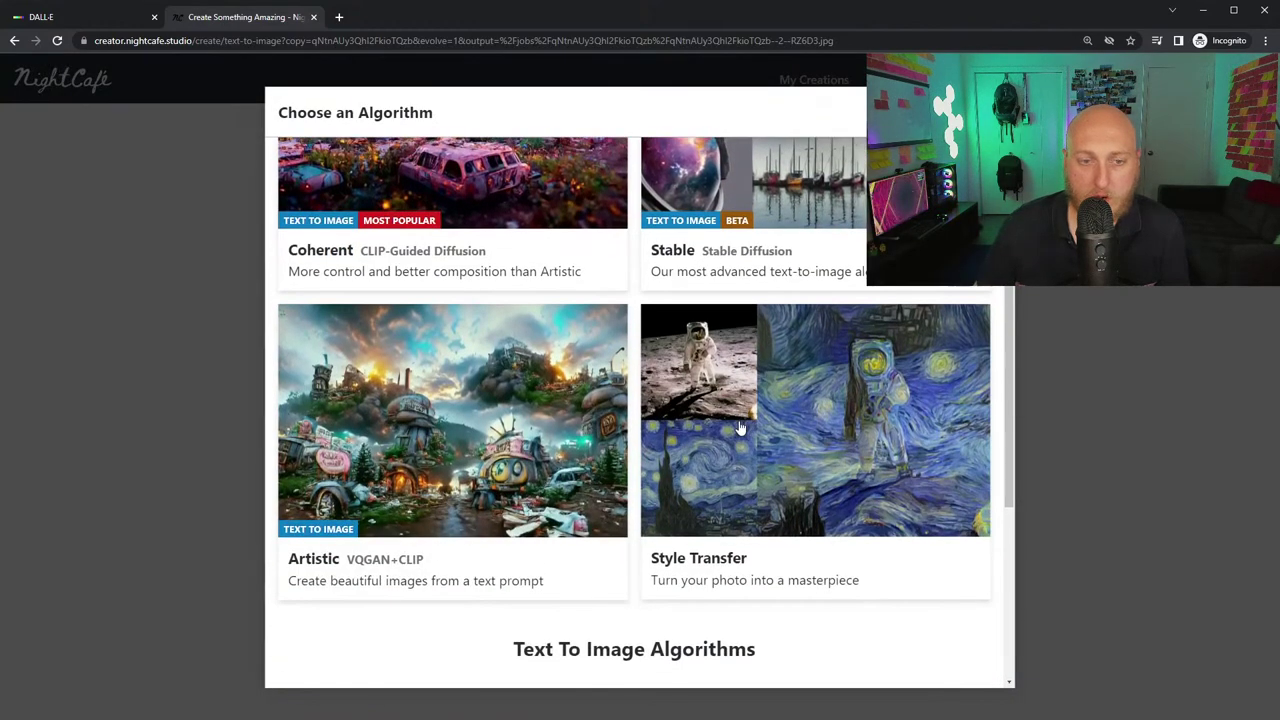
scroll(800, 380, "up", 2)
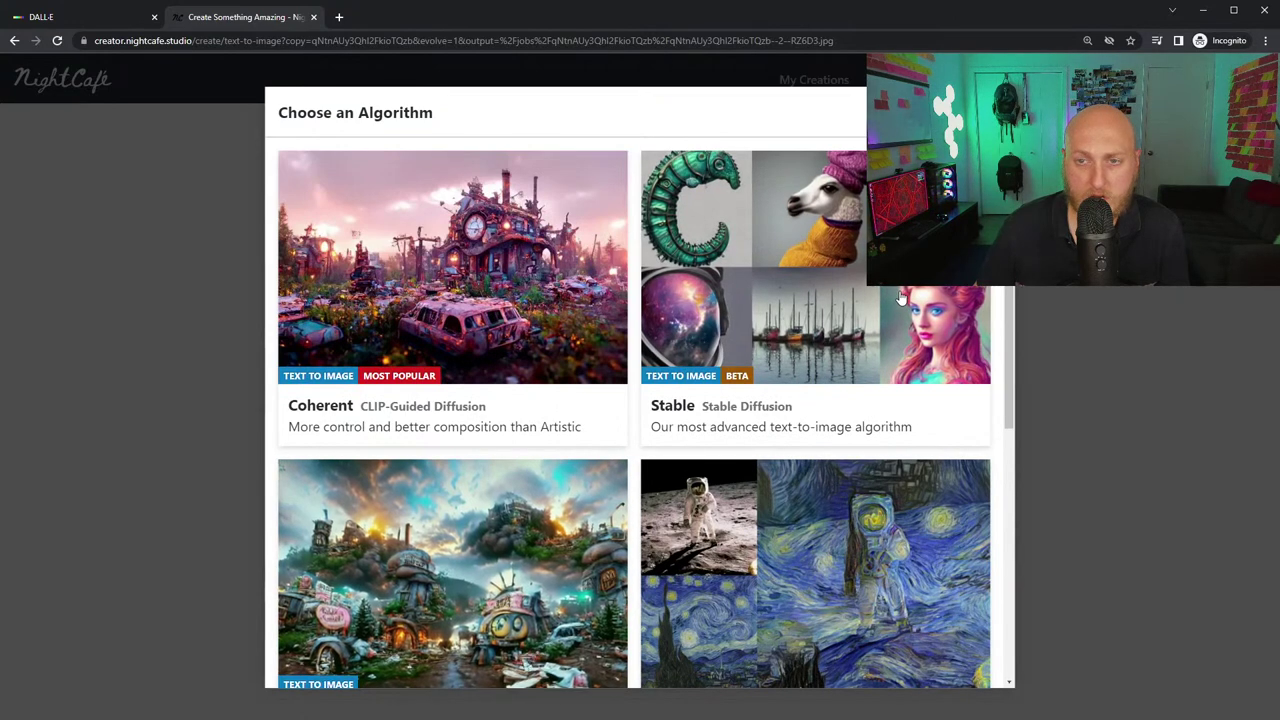
scroll(753, 403, "down", 2)
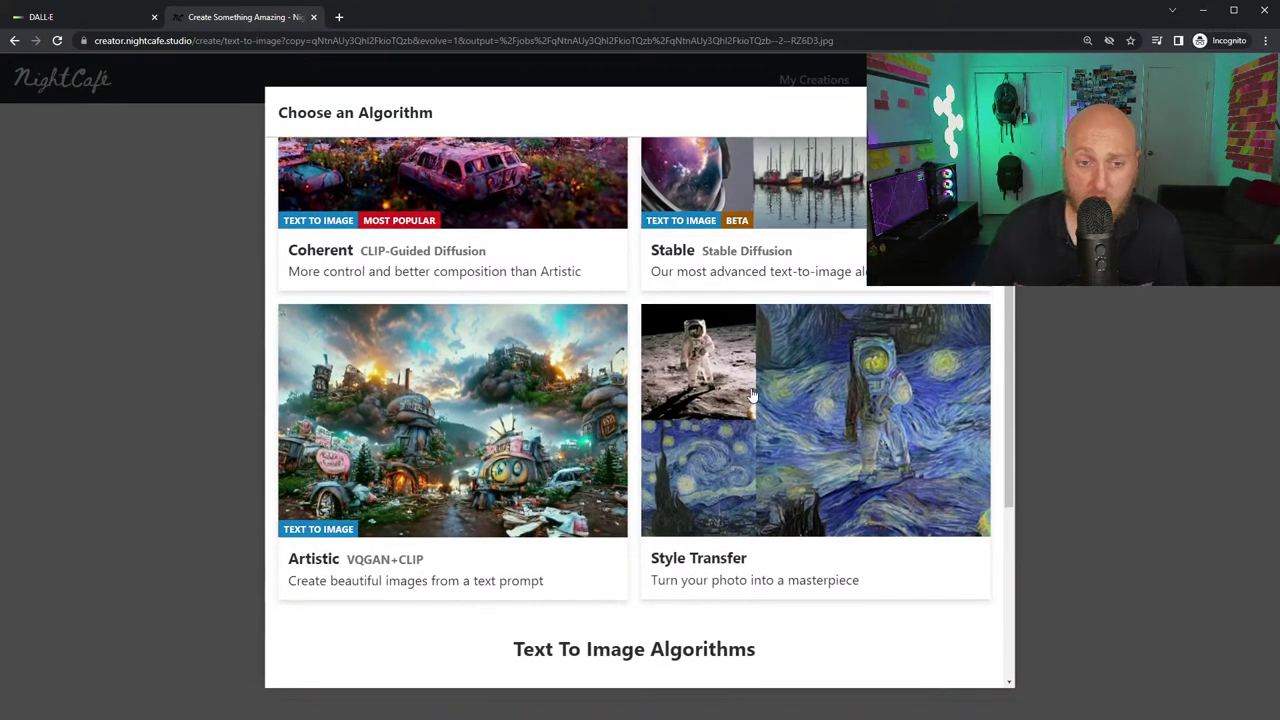
scroll(823, 260, "up", 2)
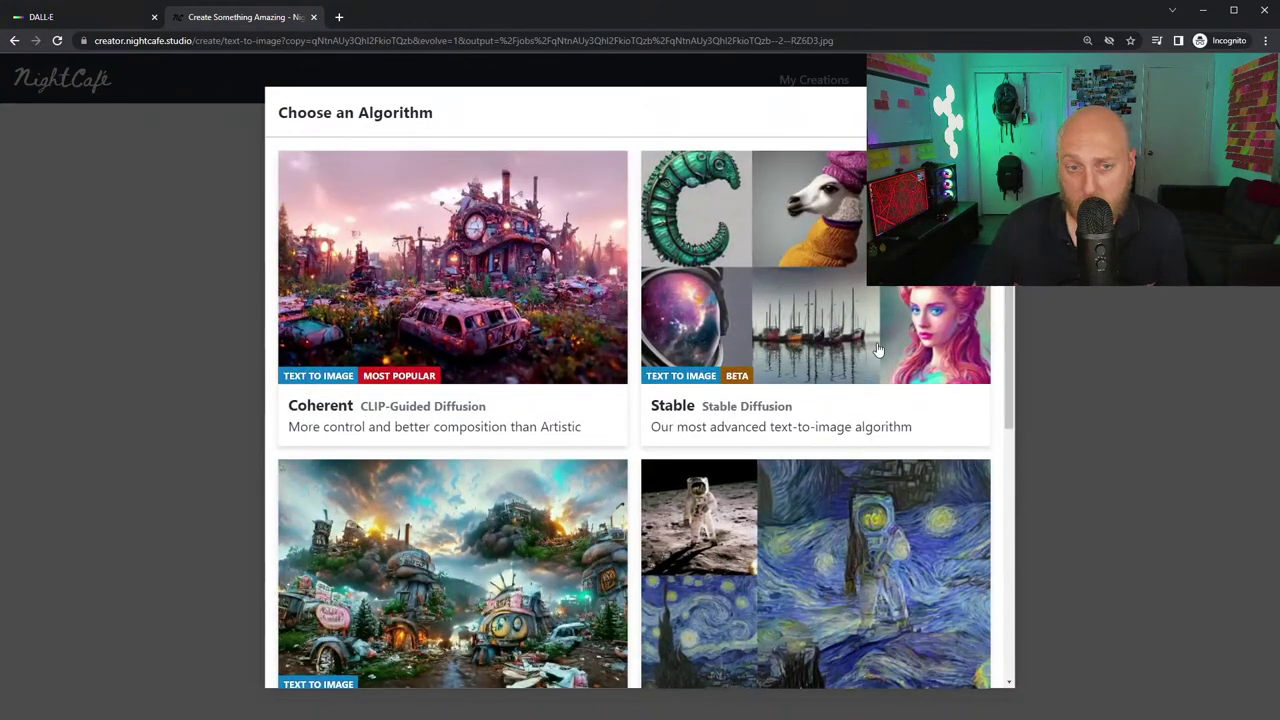
left_click(506, 305)
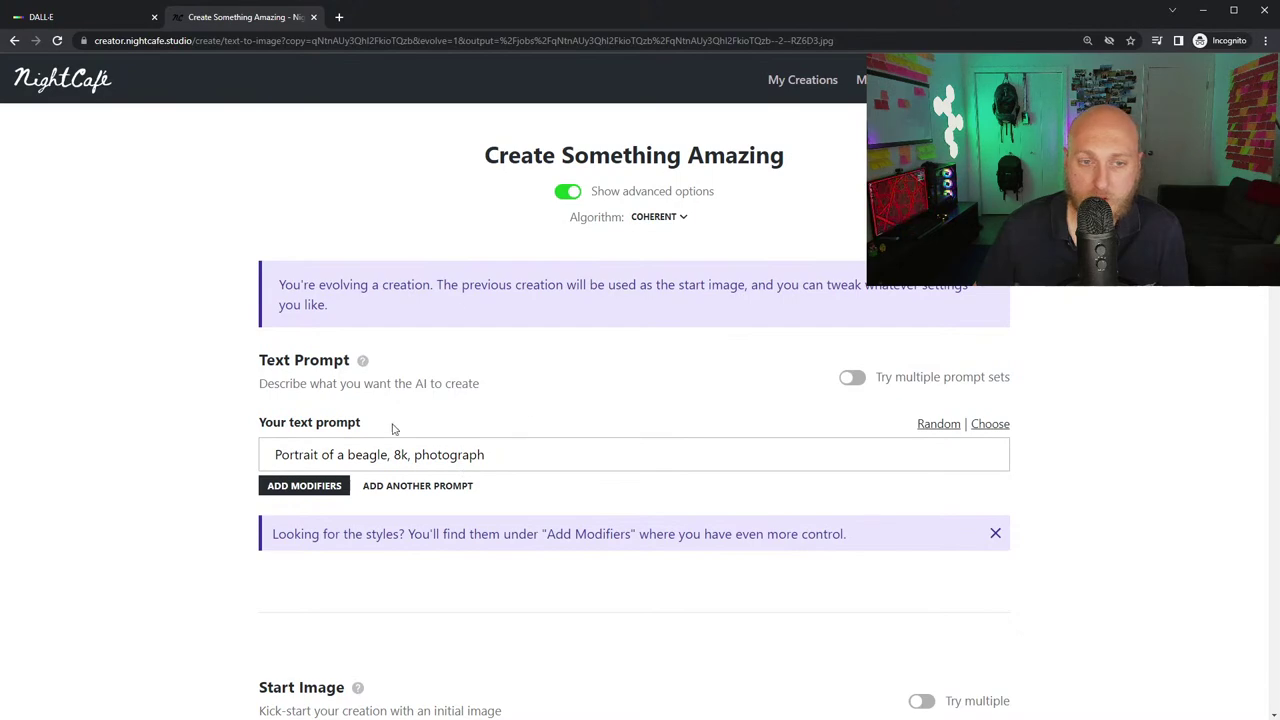
- Review the beagle evolution's start image, advanced weights, accuracy boost, symmetry, runtime and output resolution options
scroll(898, 441, "down", 6)
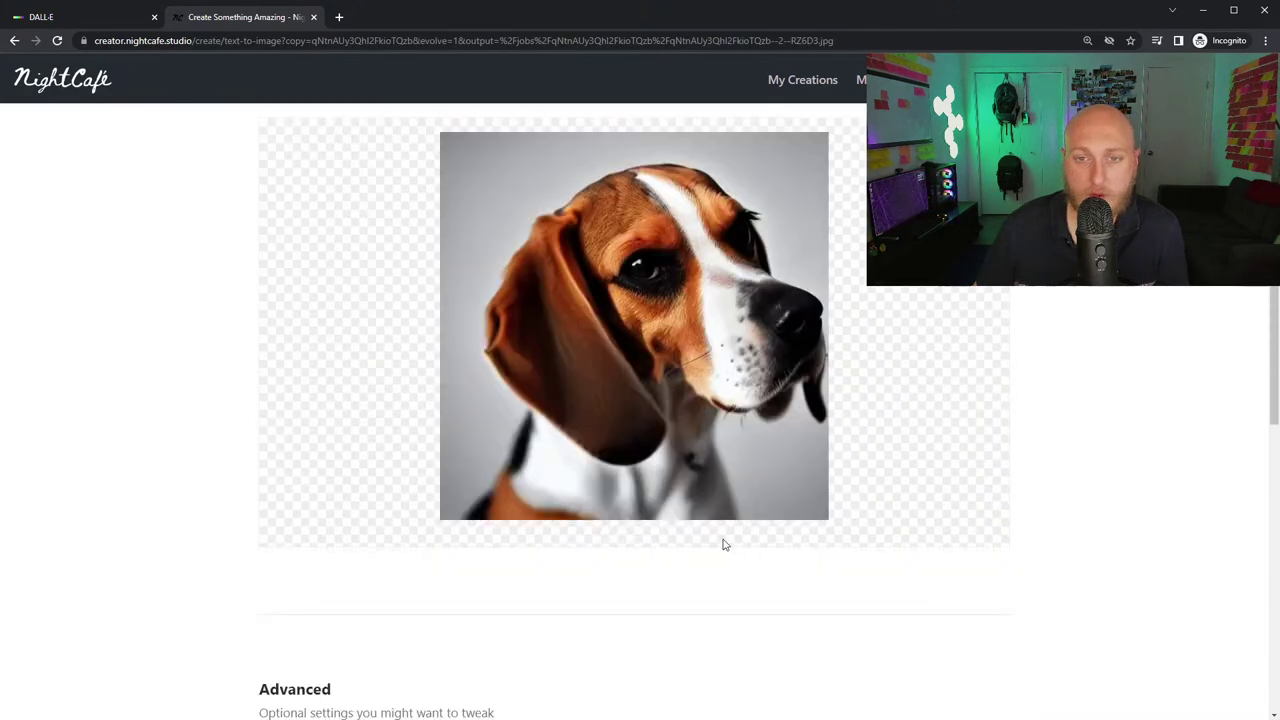
scroll(725, 544, "up", 6)
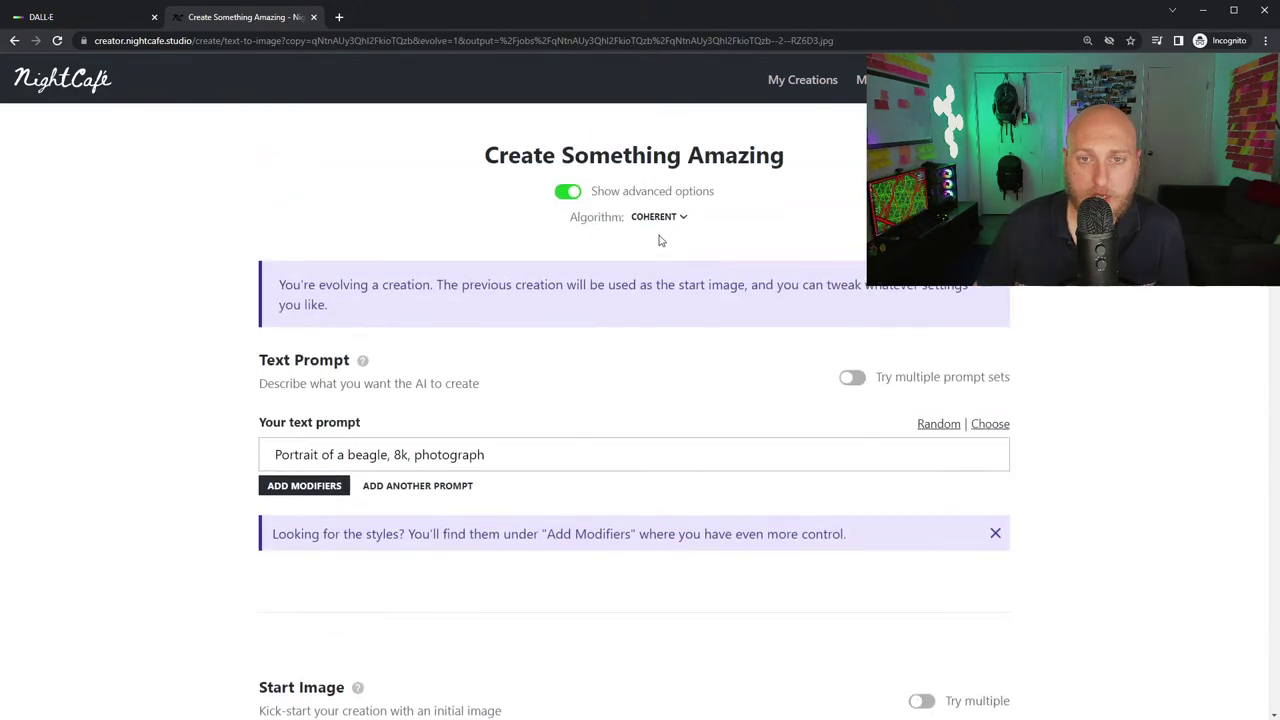
scroll(643, 406, "down", 10)
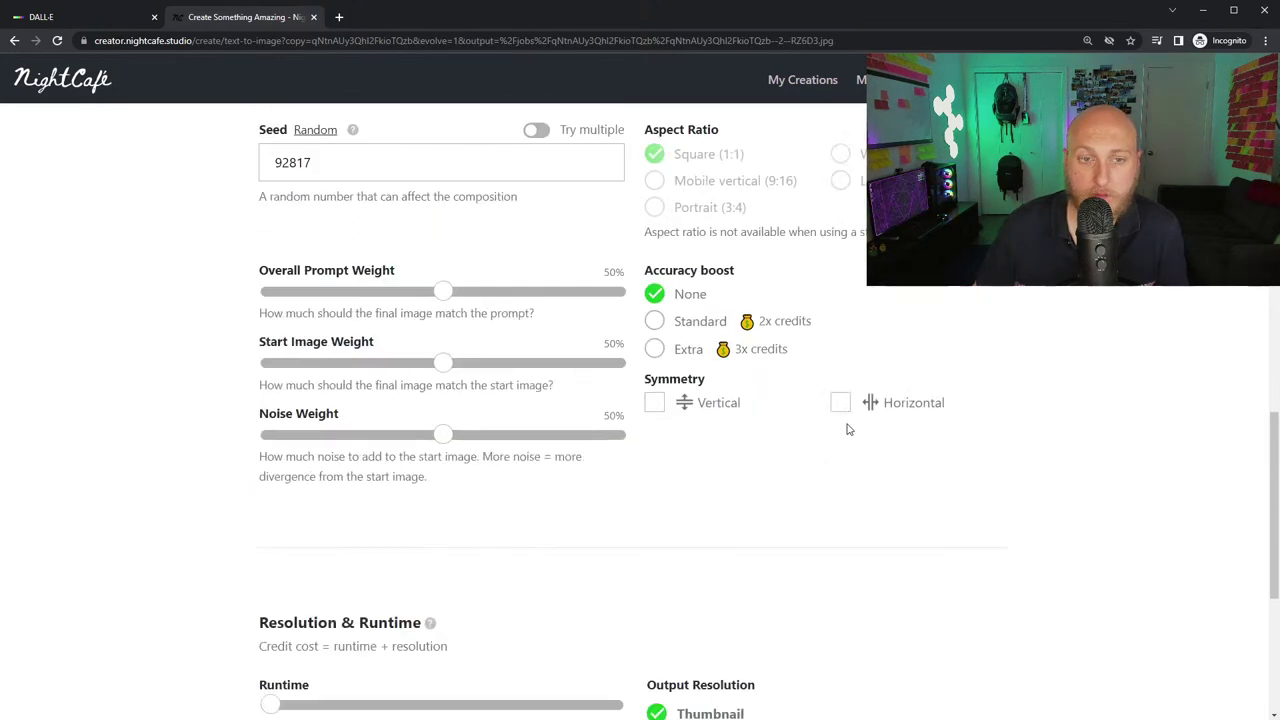
scroll(776, 415, "up", 2)
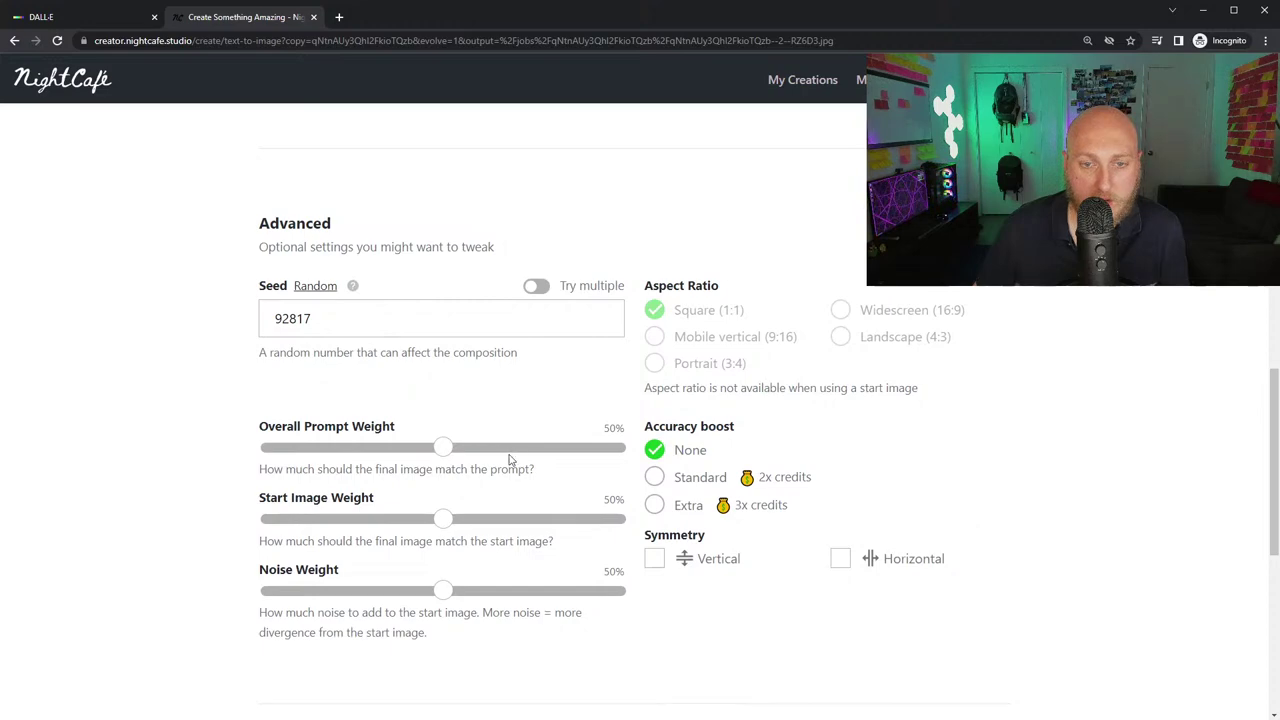
scroll(521, 586, "up", 10)
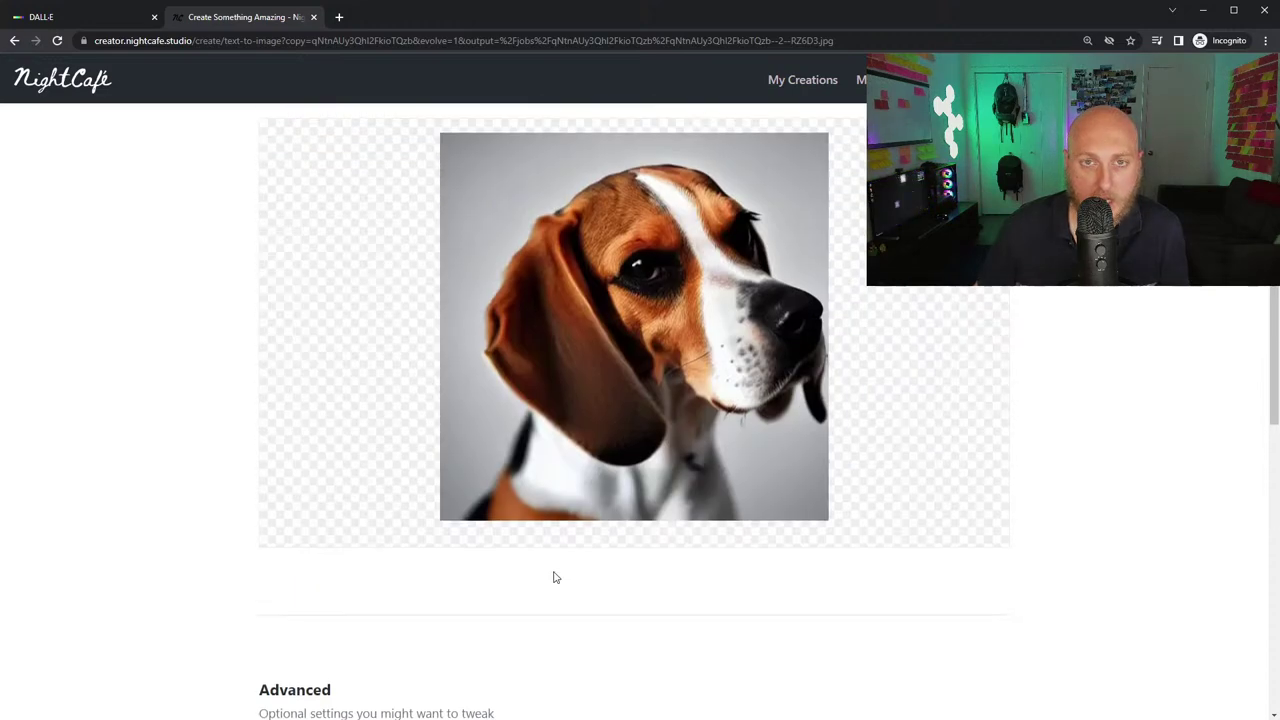
scroll(555, 577, "down", 15)
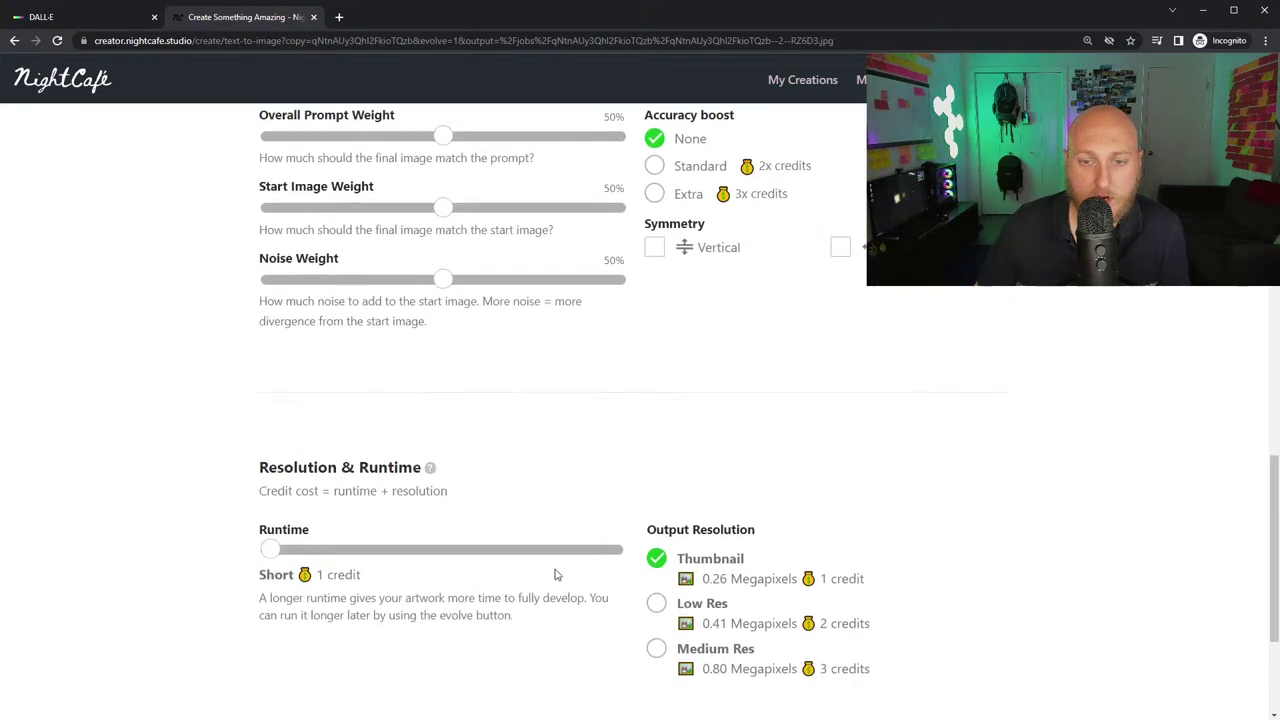
scroll(555, 575, "up", 5)
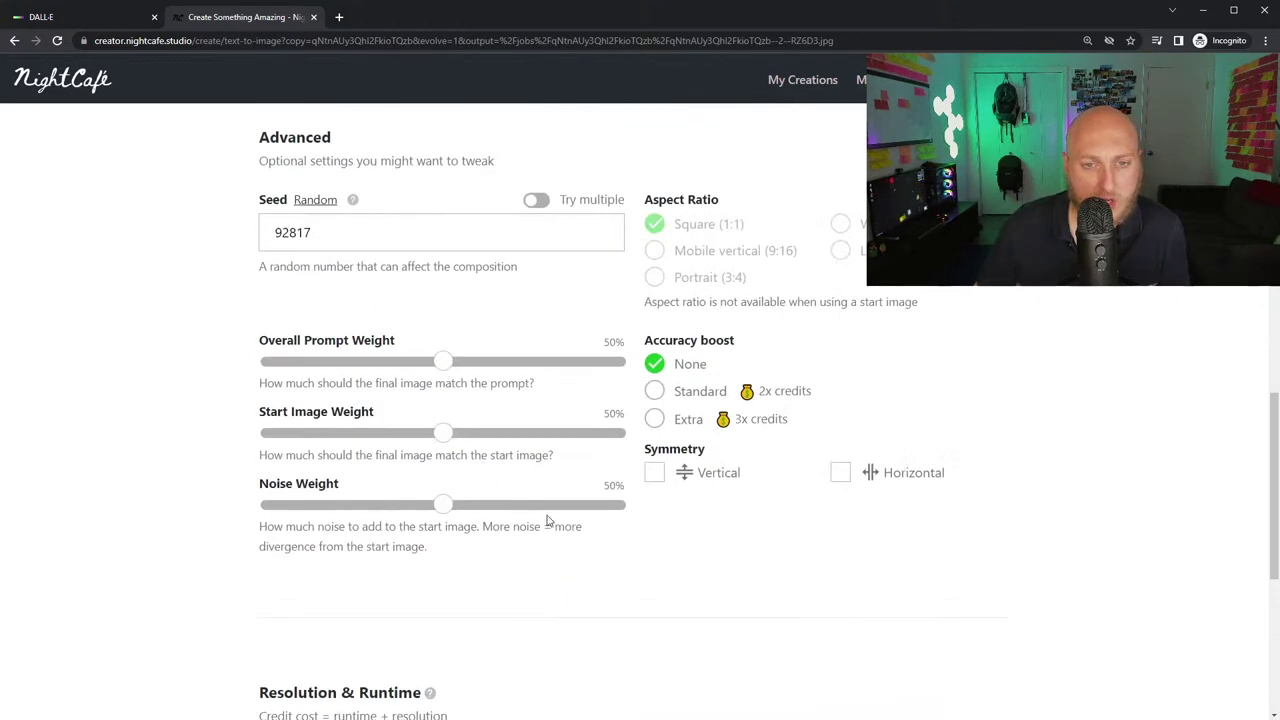
scroll(546, 523, "down", 5)
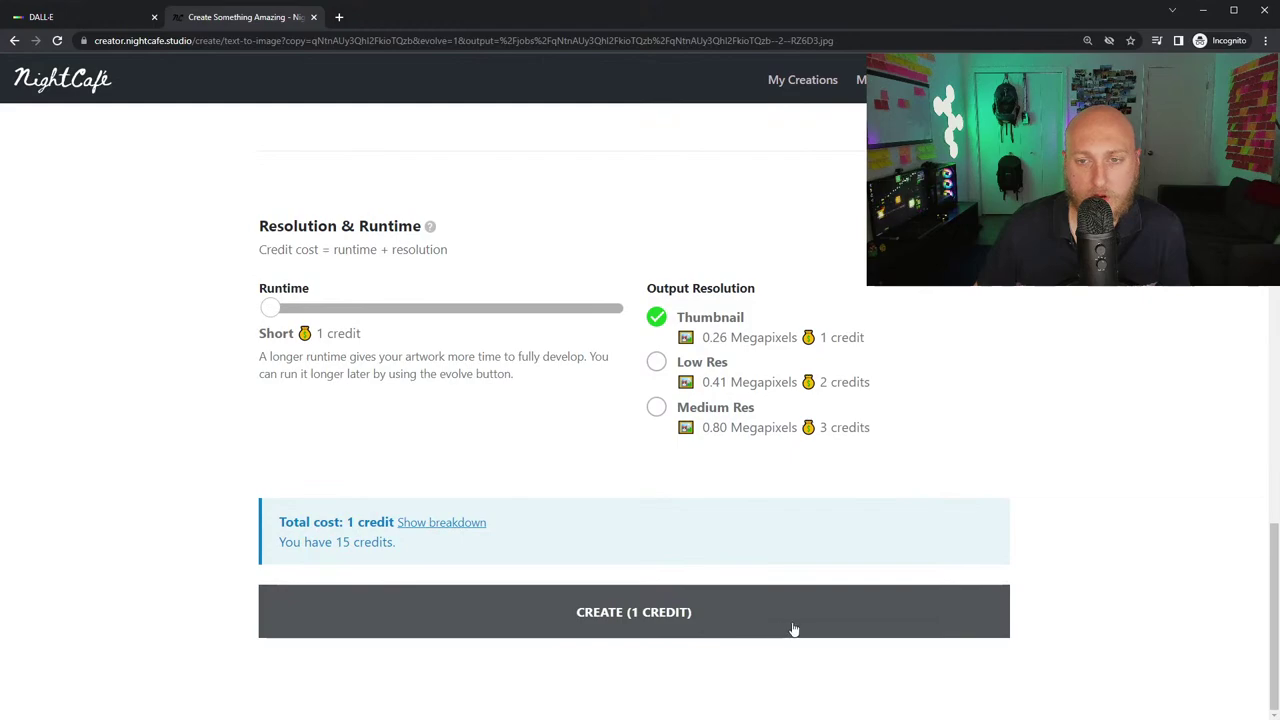
scroll(798, 625, "up", 9)
scroll(800, 625, "down", 5)
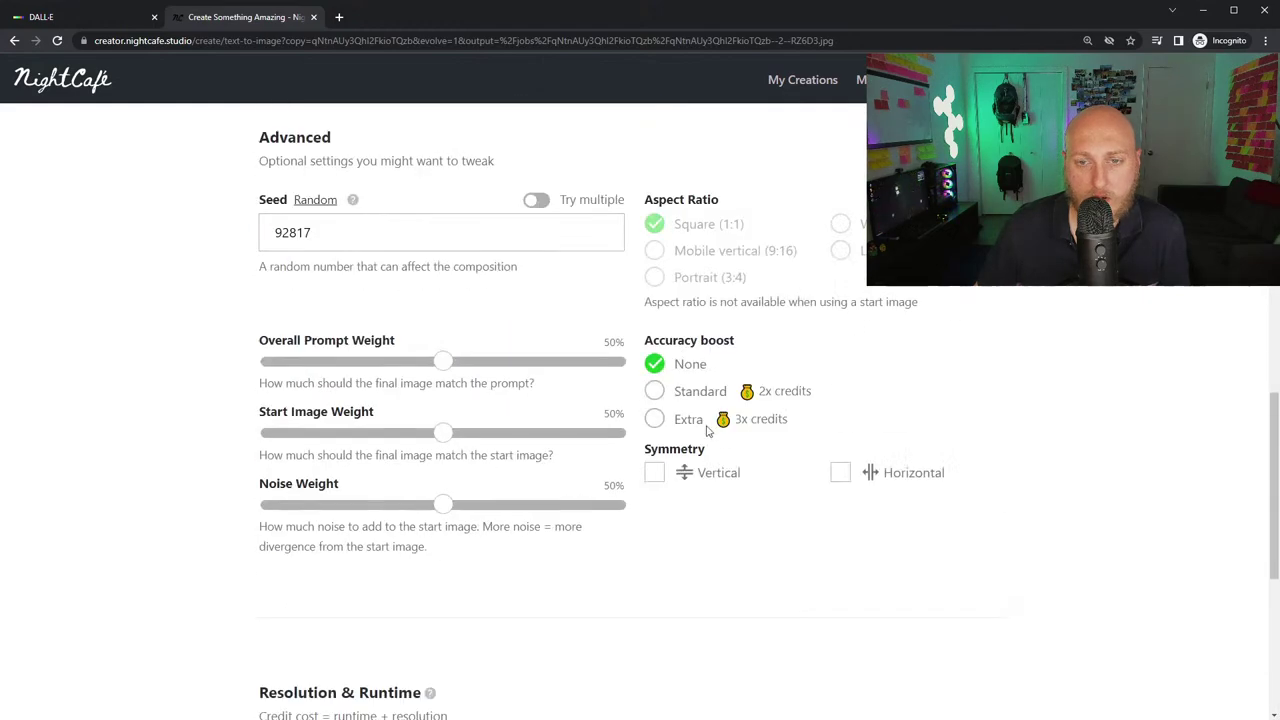
scroll(771, 500, "up", 10)
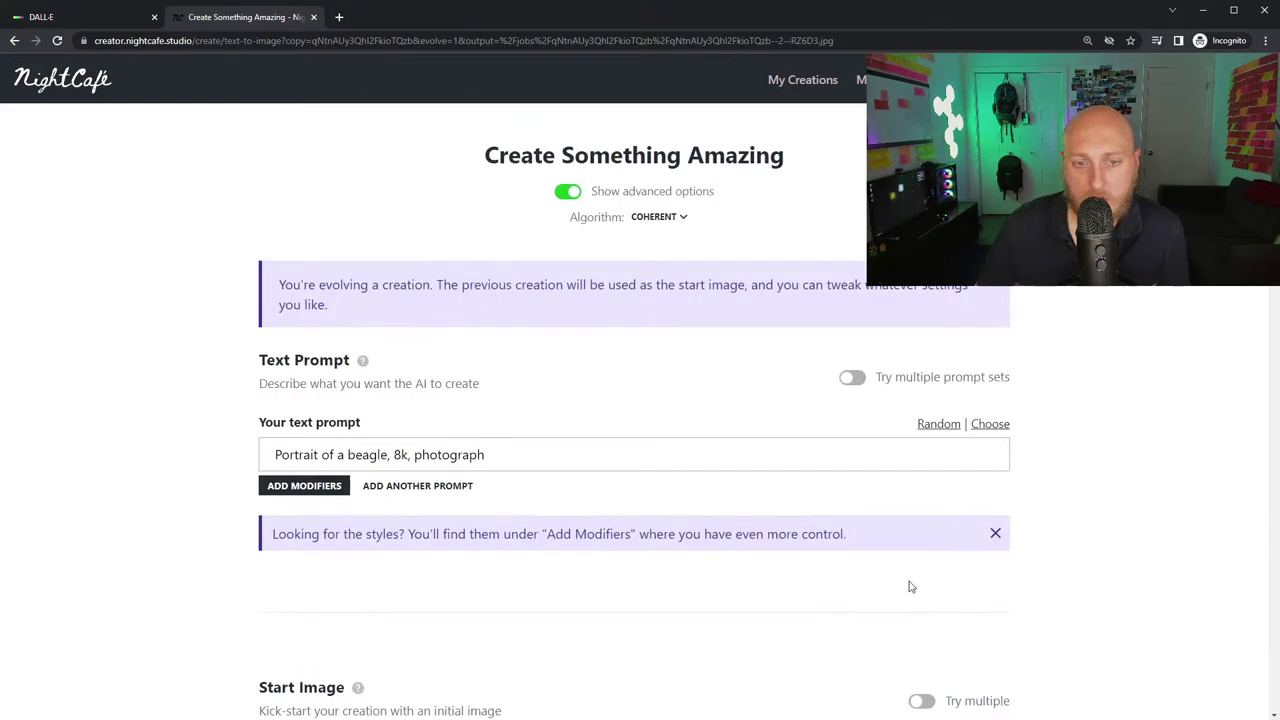
- Create the evolved beagle image for 1 credit with short runtime, Thumbnail resolution and no accuracy boost
scroll(910, 587, "down", 5)
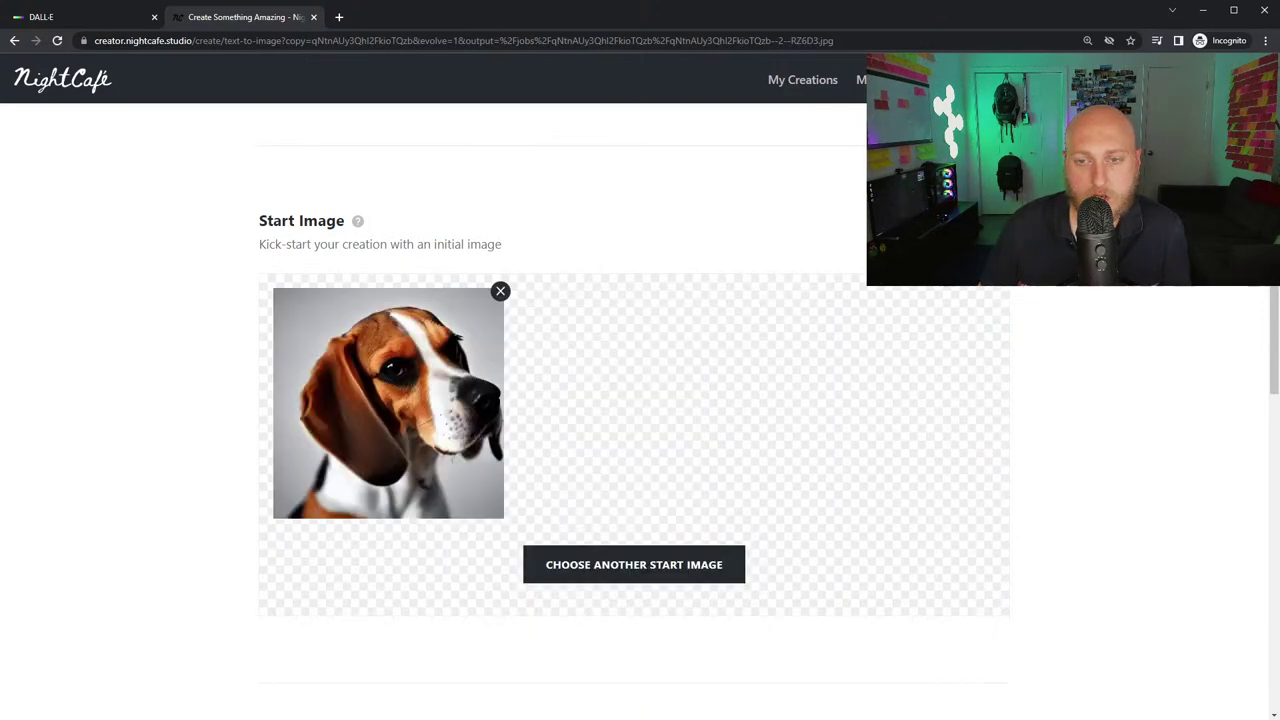
scroll(858, 478, "down", 5)
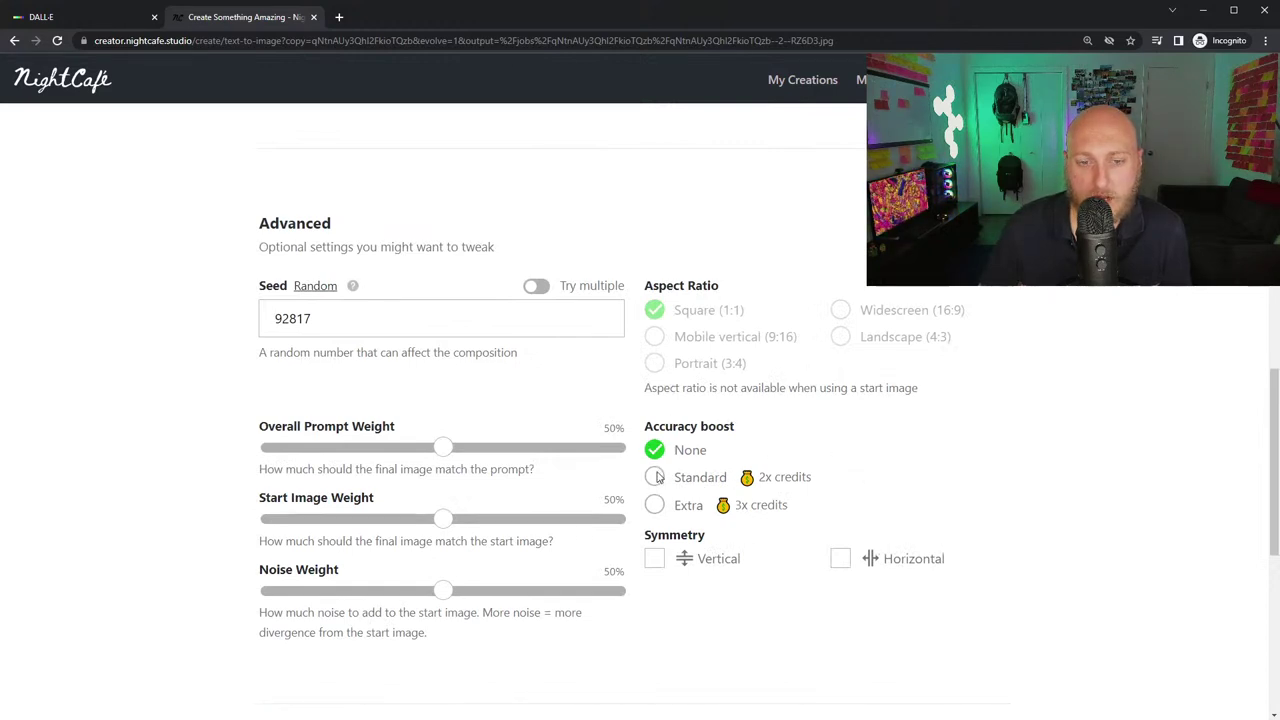
scroll(662, 485, "down", 2)
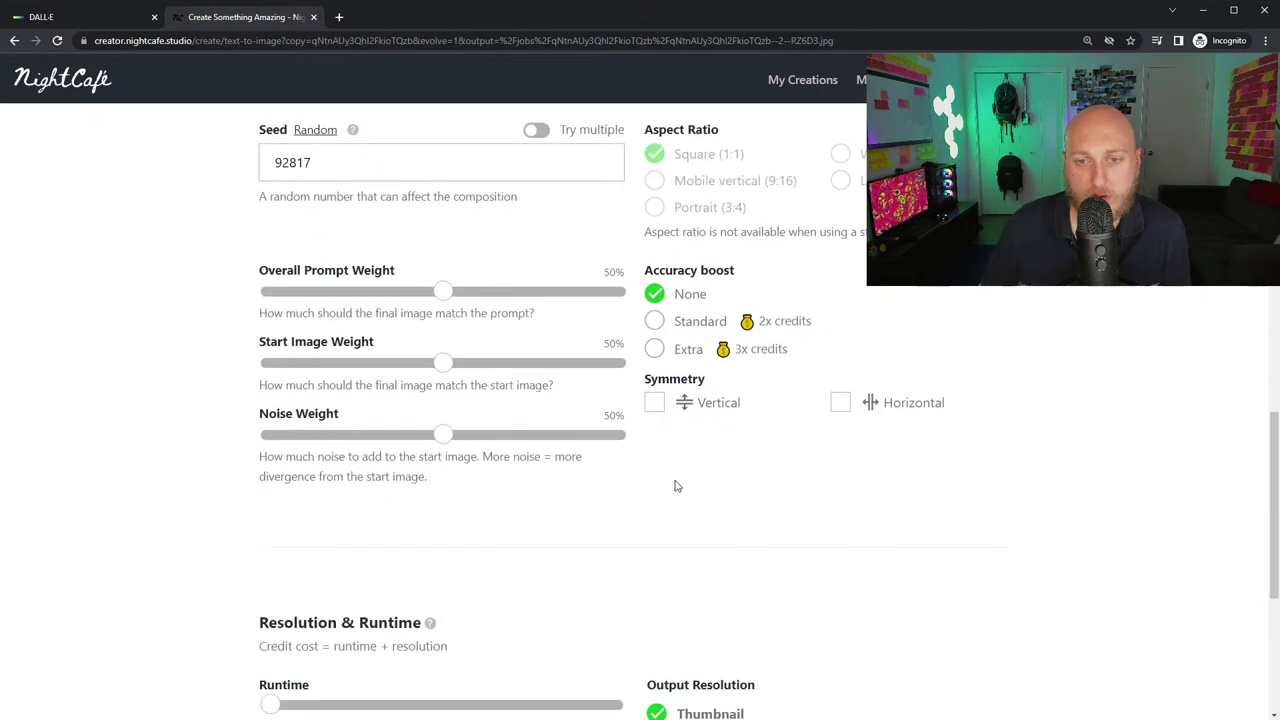
scroll(675, 486, "down", 2)
scroll(675, 486, "down", 2)
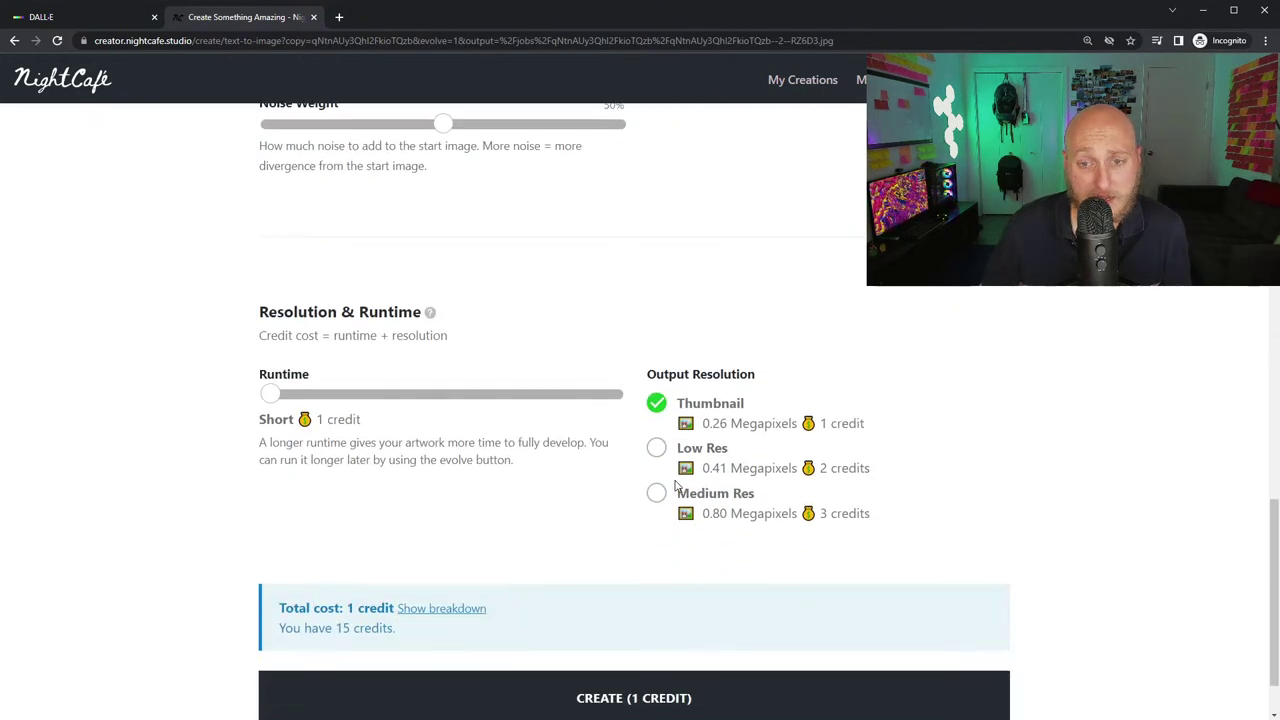
scroll(860, 478, "down", 1)
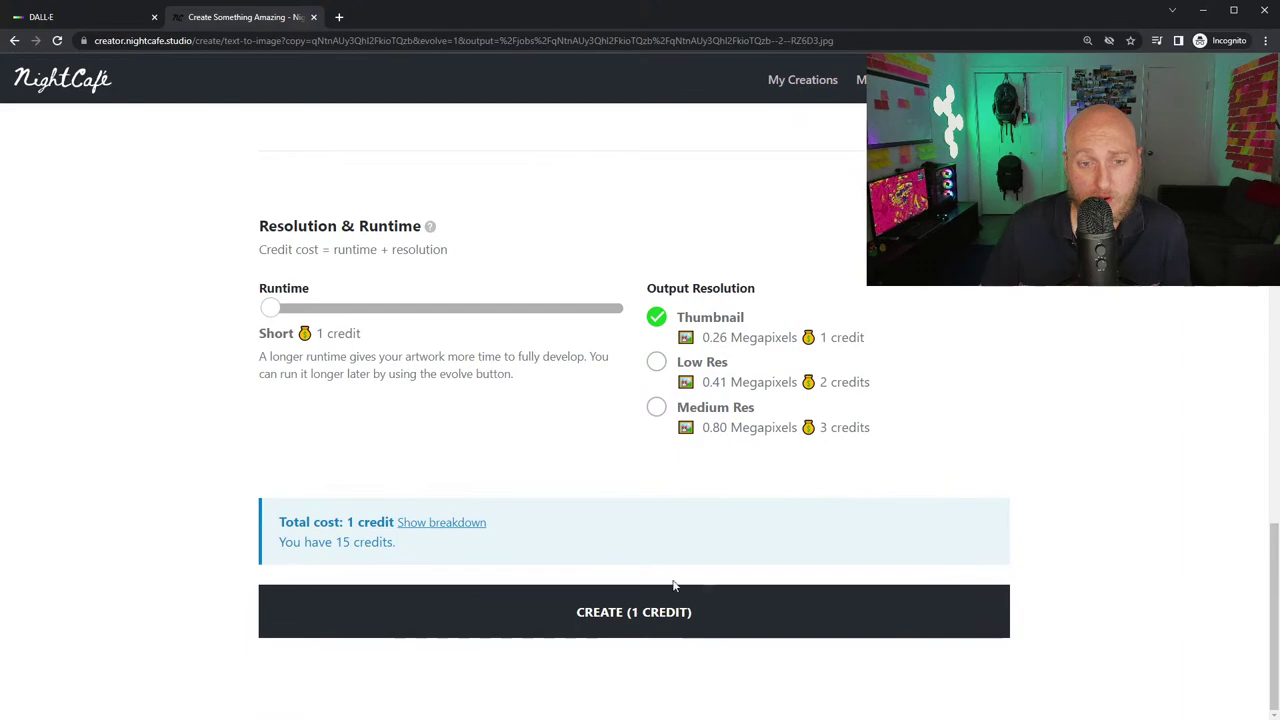
left_click(564, 634)
- Find the "War of the Worlds" creation and start evolving its first output image
scroll(697, 553, "up", 10)
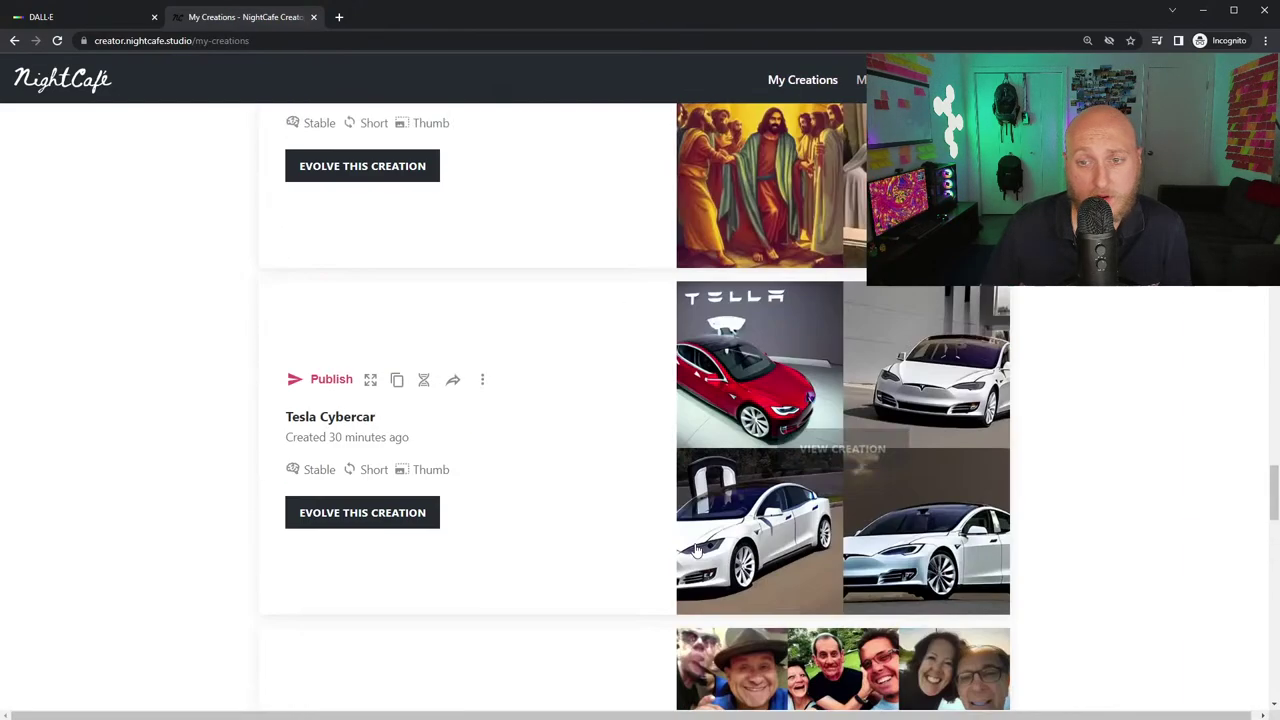
scroll(700, 548, "down", 5)
scroll(730, 545, "up", 2)
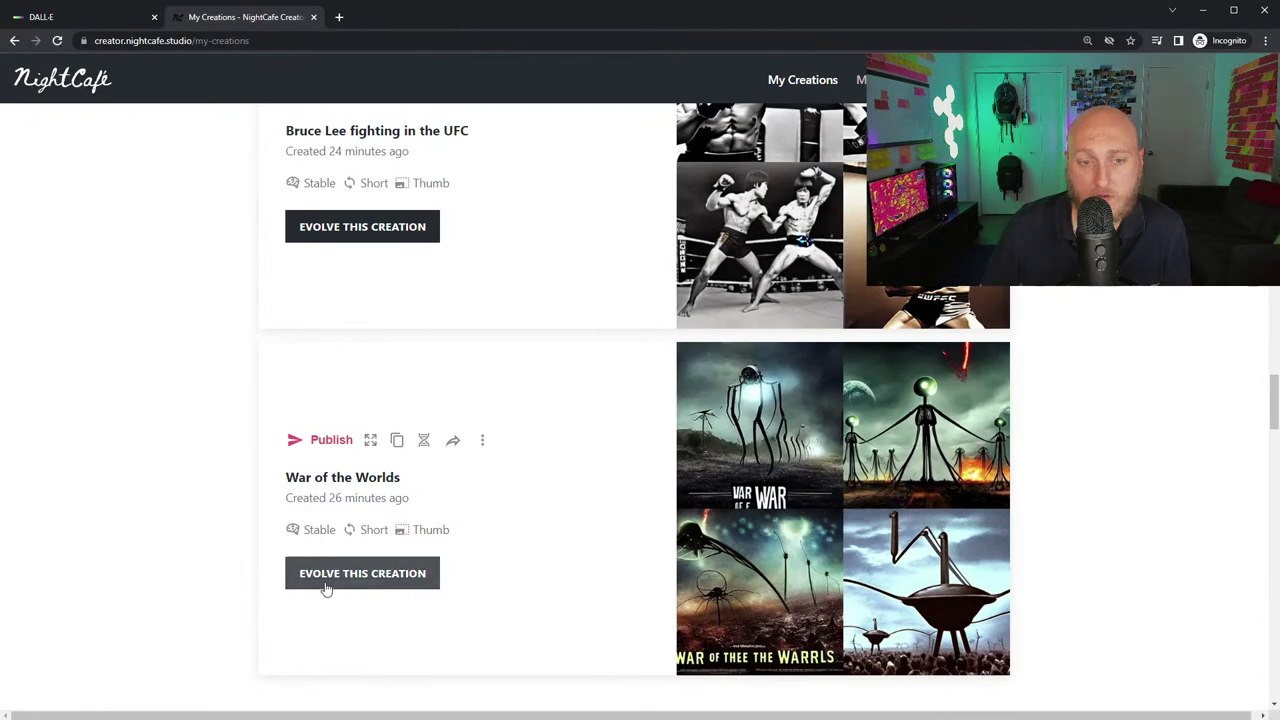
left_click(372, 576)
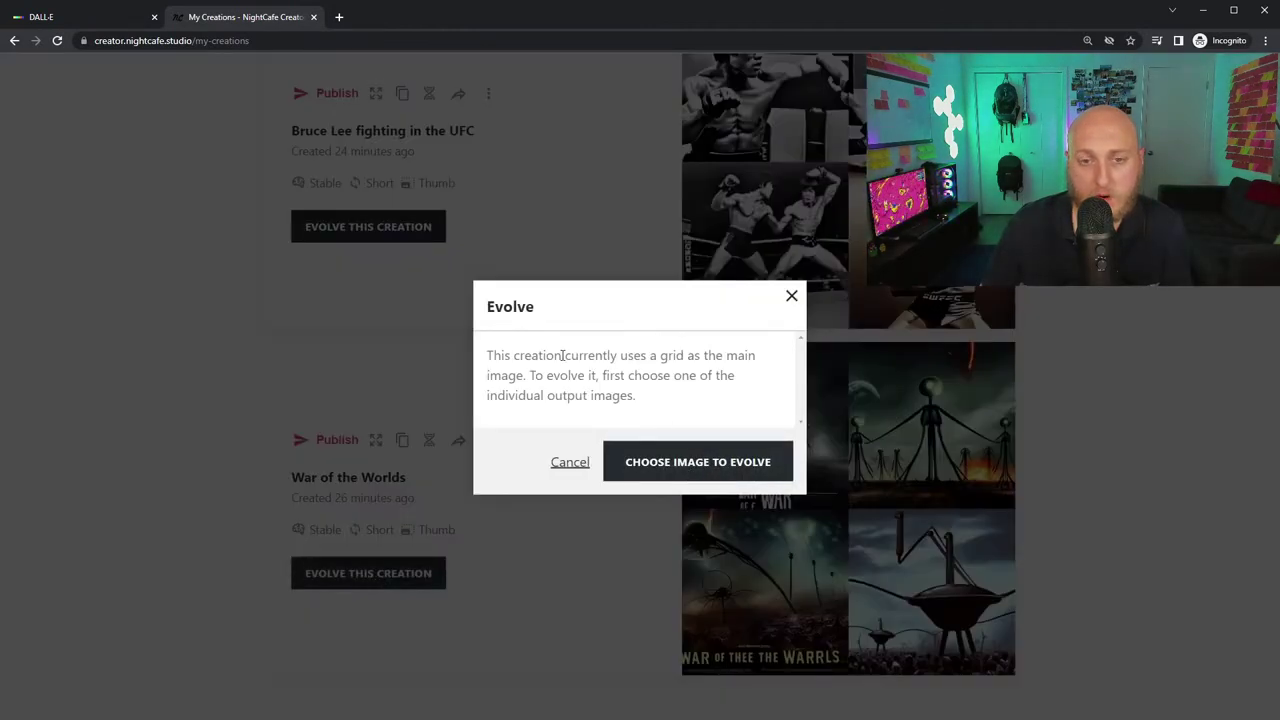
left_click(700, 472)
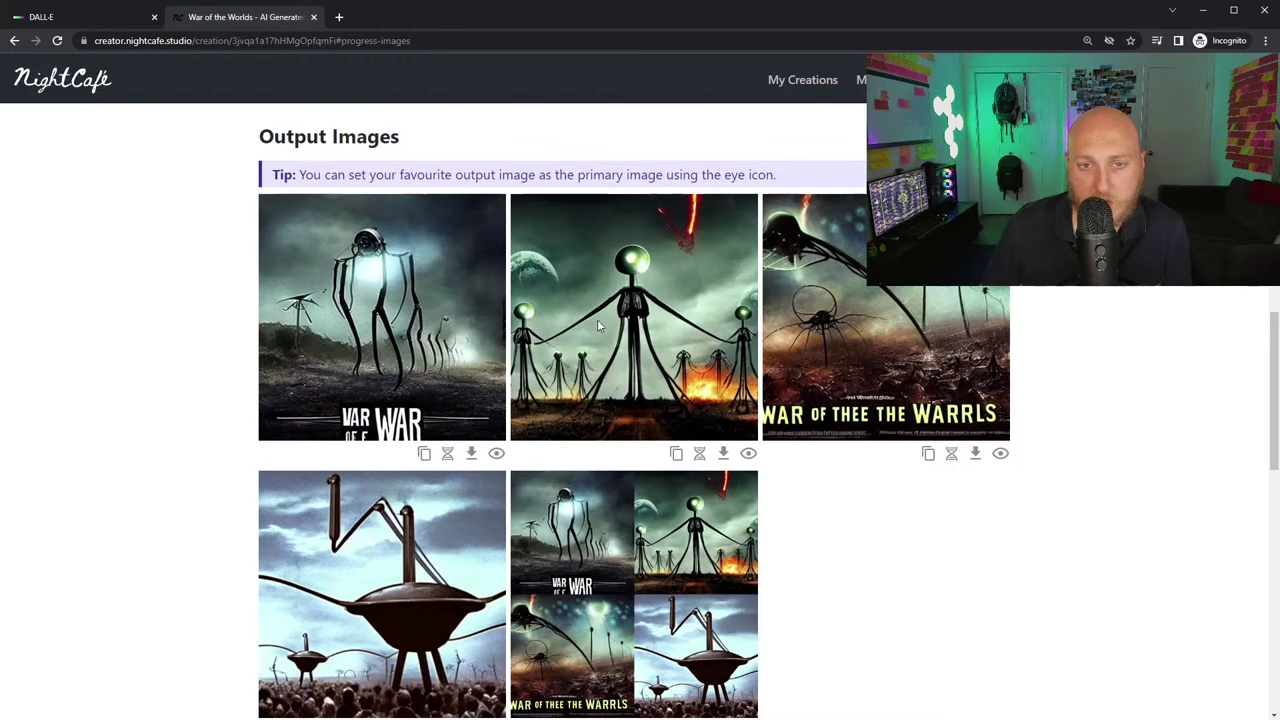
scroll(396, 594, "down", 2)
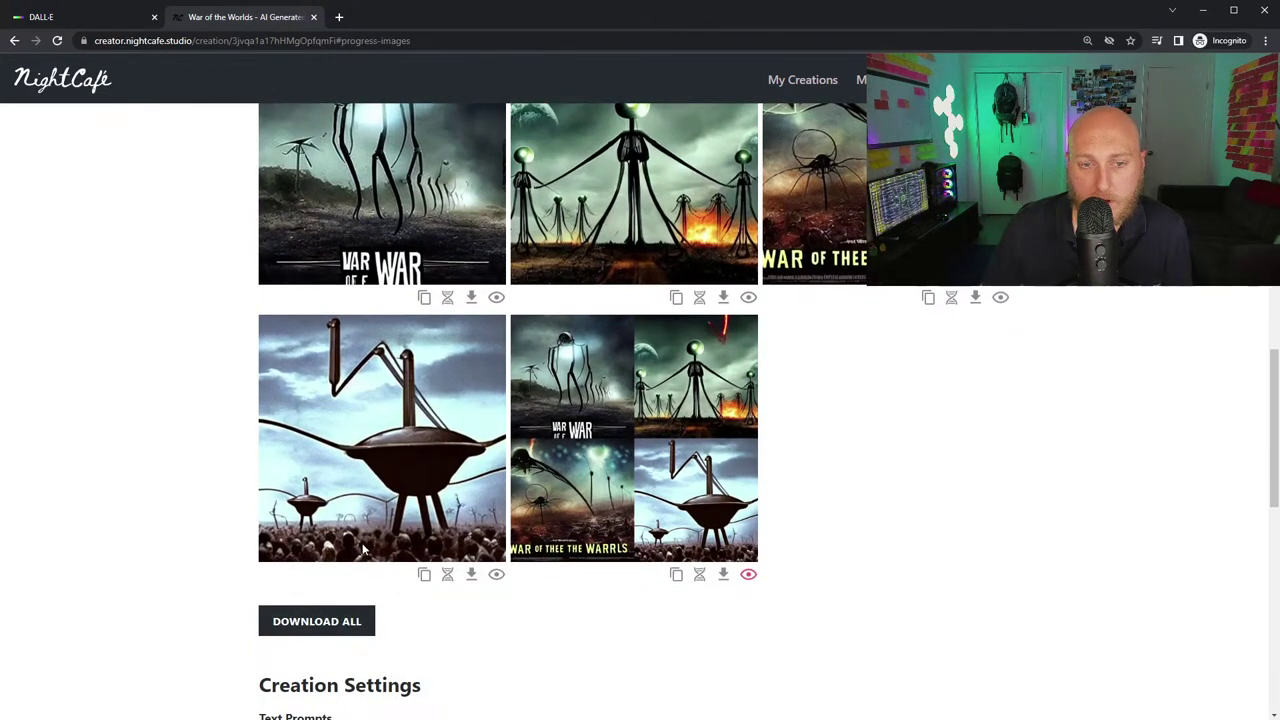
scroll(363, 530, "up", 2)
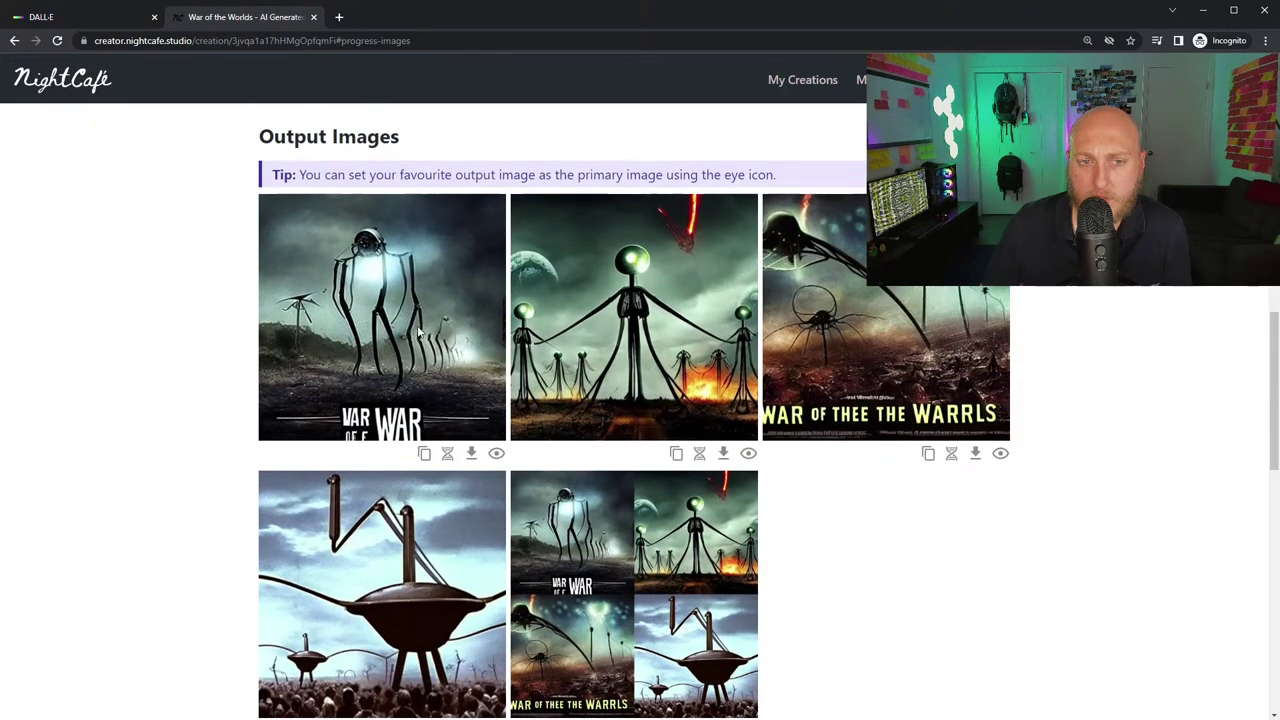
left_click(447, 453)
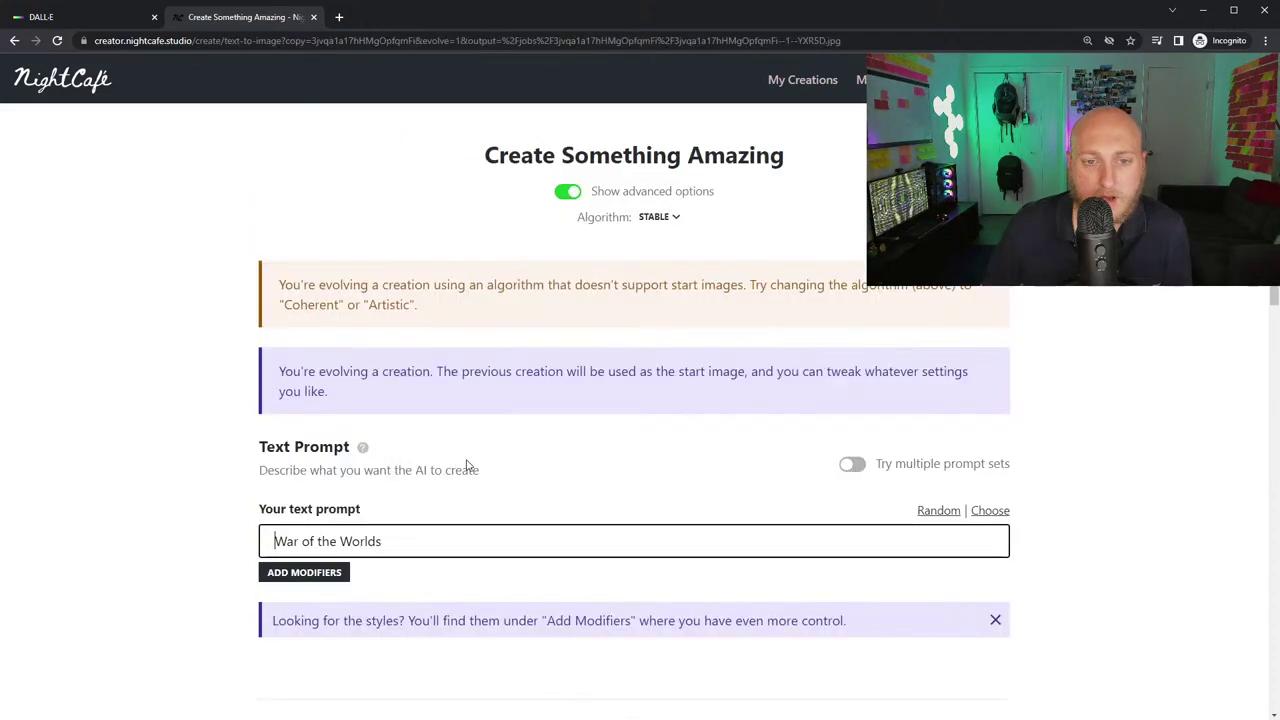
- Switch the "War of the Worlds" evolution to the Coherent algorithm and create it with the other settings as they are
left_click(655, 217)
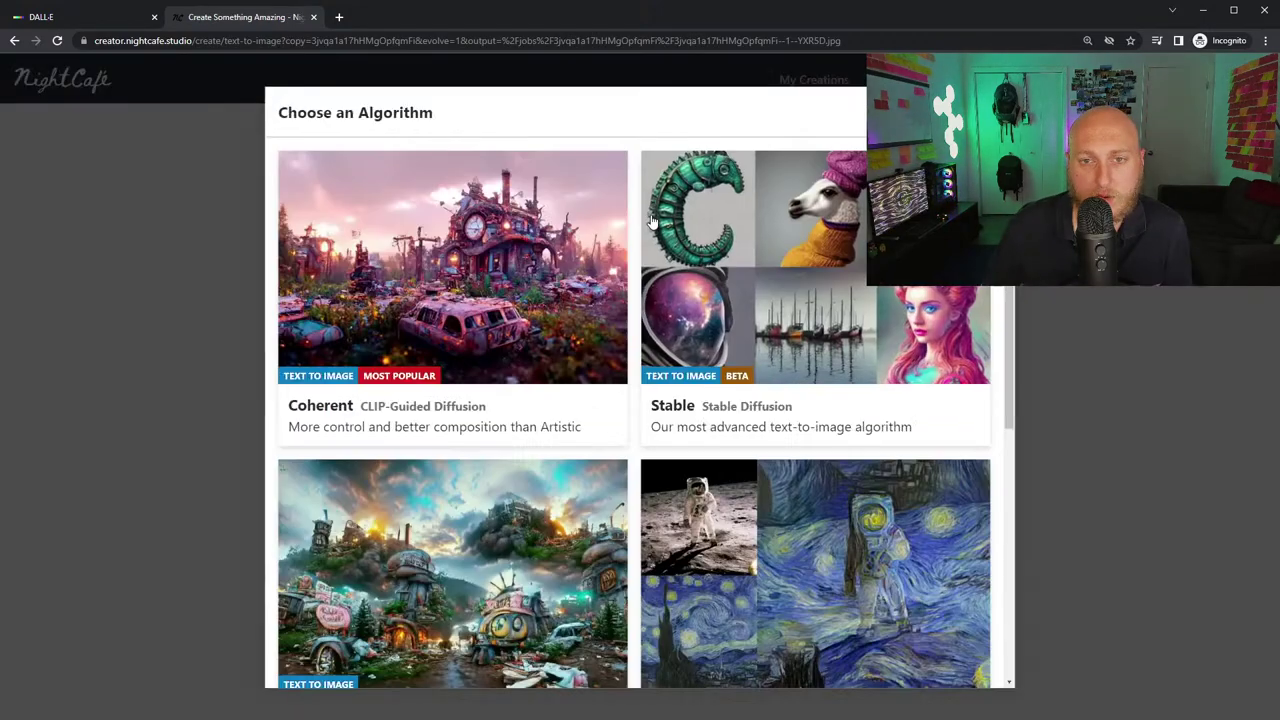
left_click(413, 378)
scroll(700, 450, "down", 10)
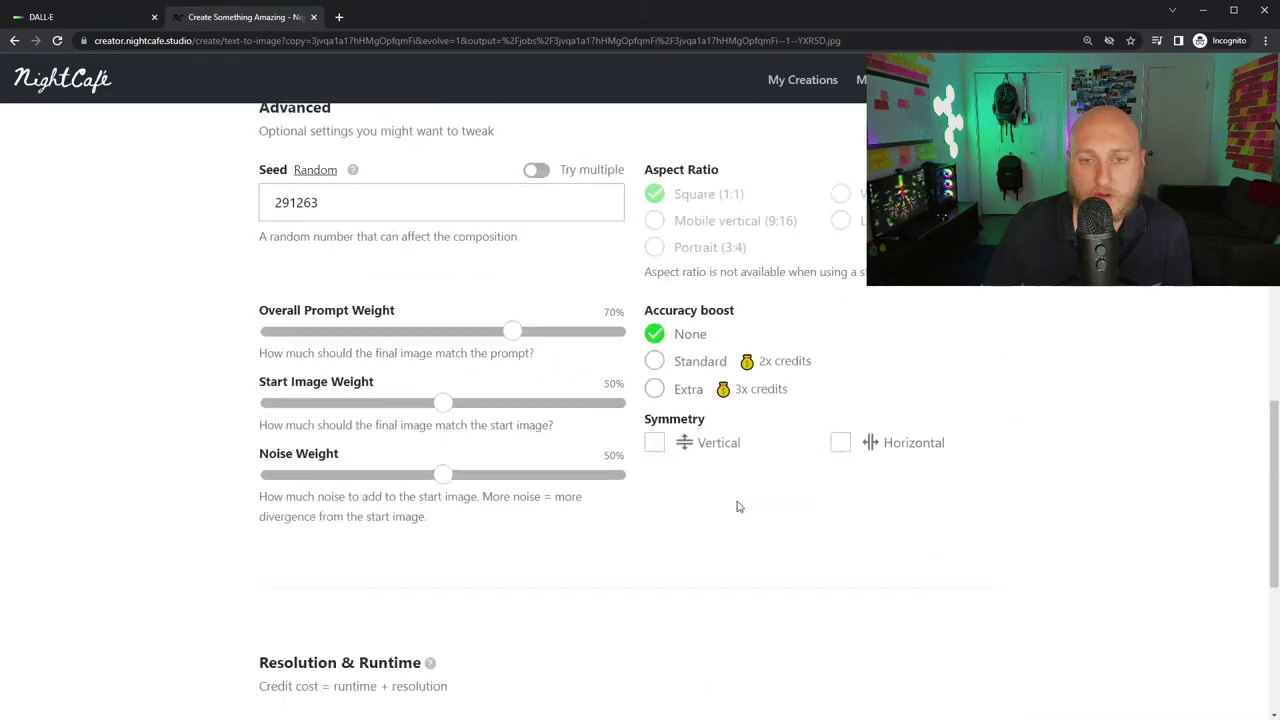
scroll(737, 507, "down", 5)
left_click(657, 617)
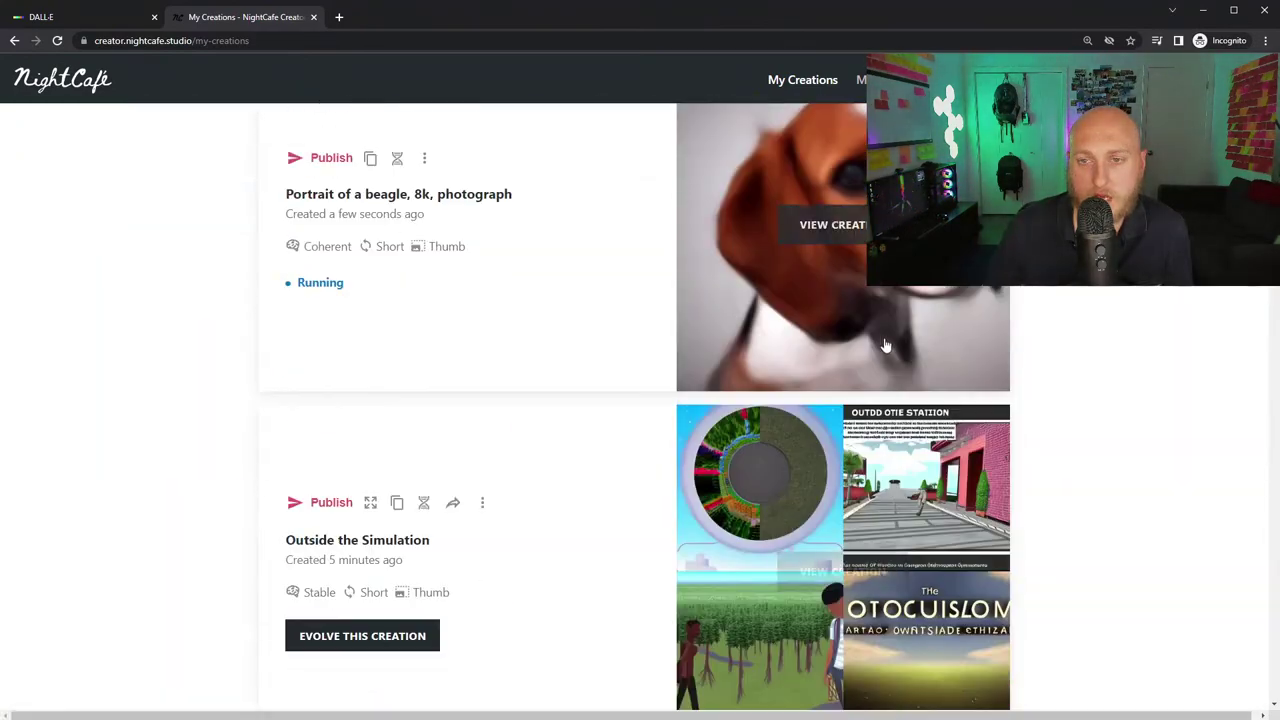
- View the running beagle evolution's page, then return to the list of creations to check the "War of the Worlds" evolution
left_click(856, 384)
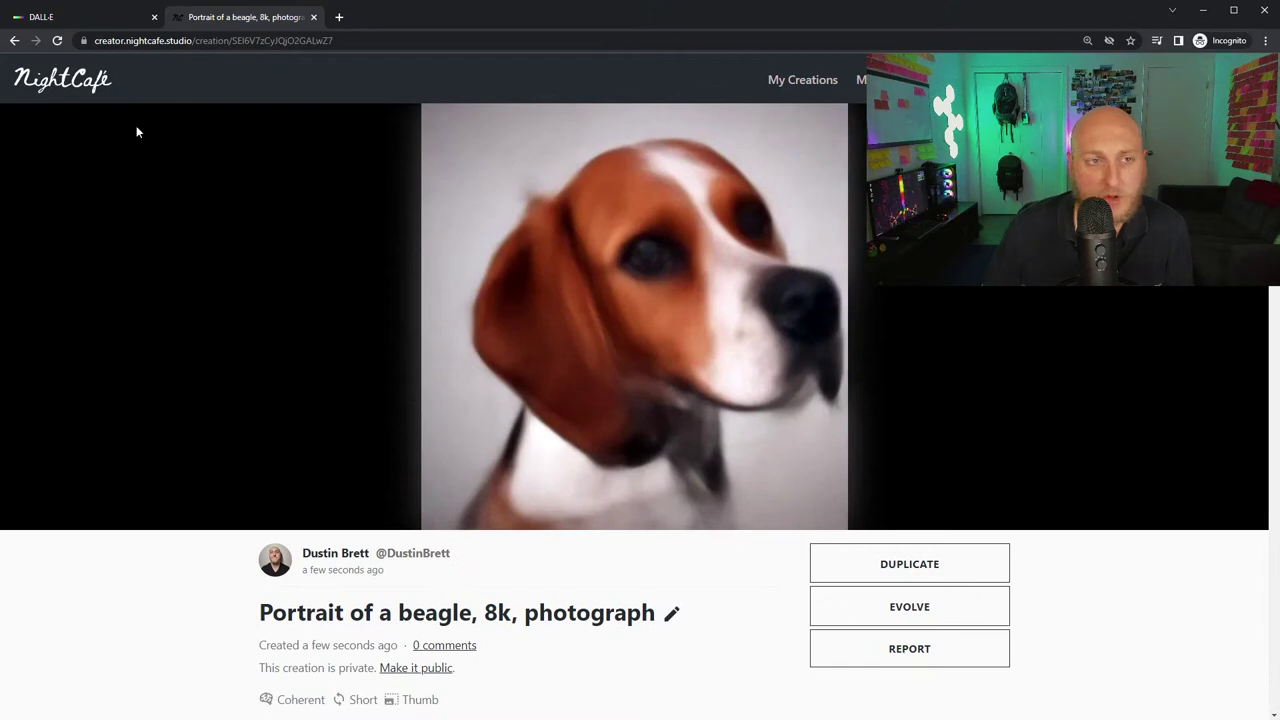
left_click(14, 40)
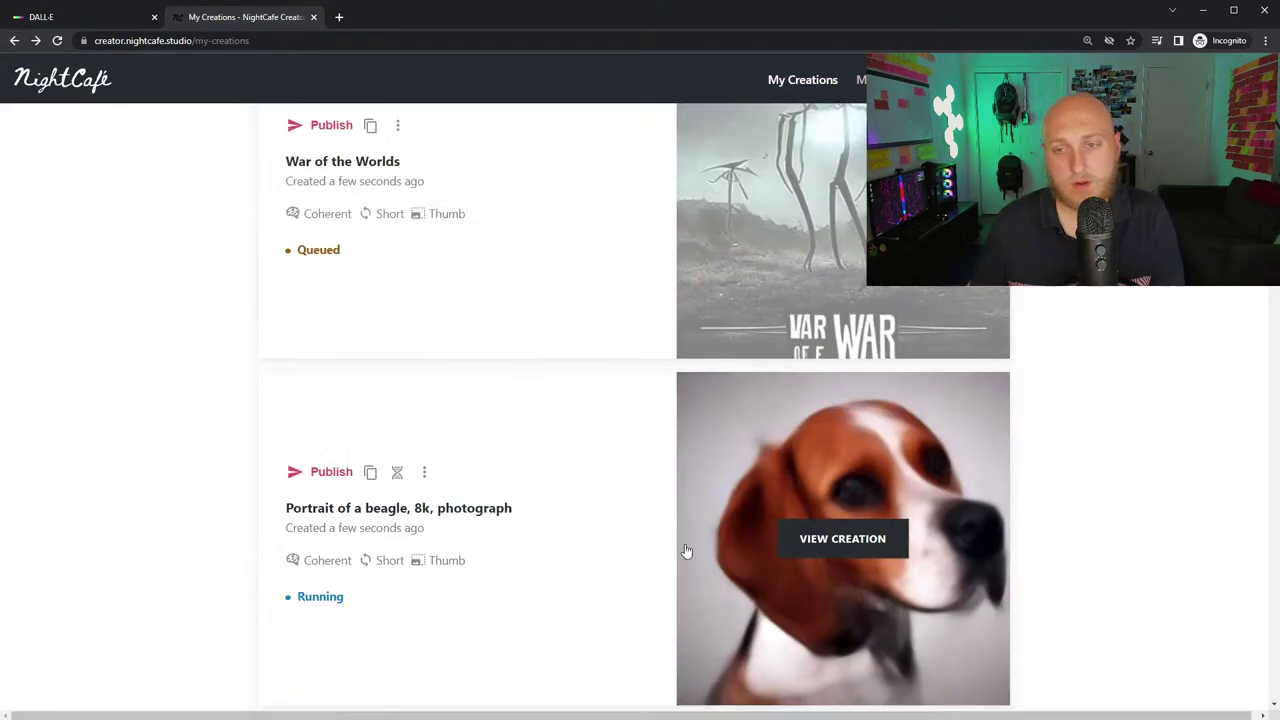
scroll(686, 551, "up", 3)
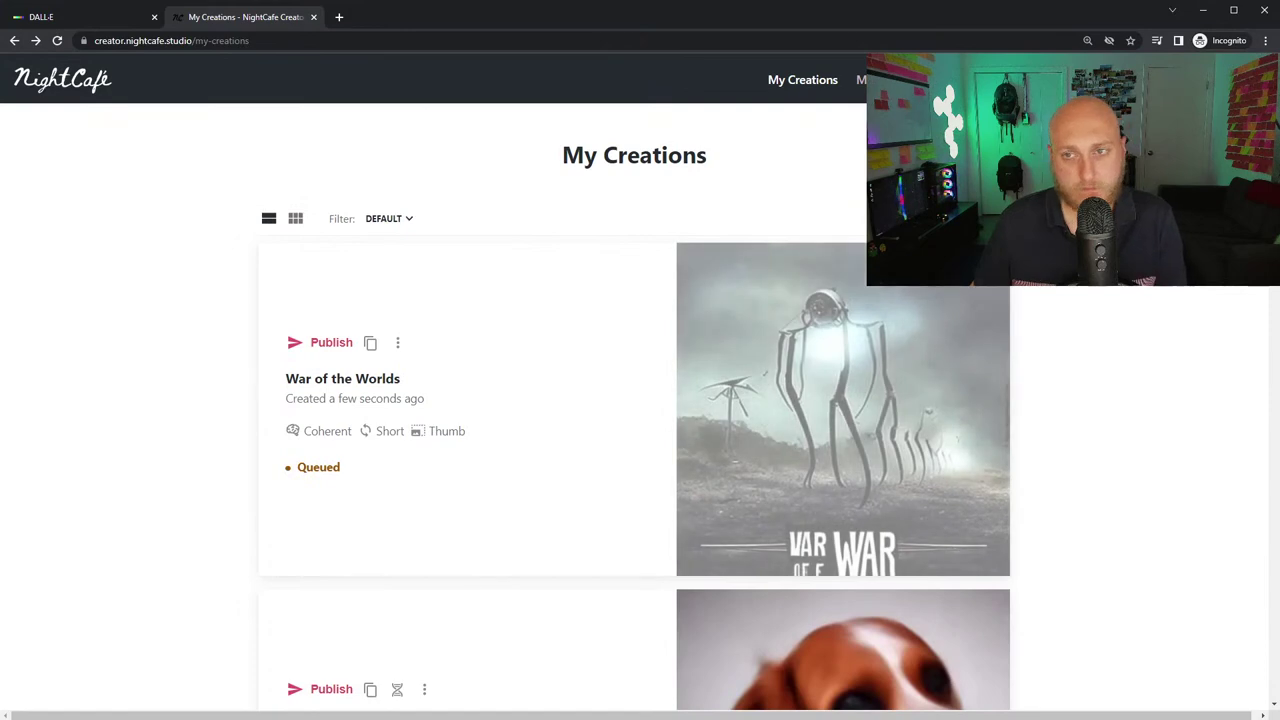
- Start a new text-to-image creation with the Stable algorithm and set the number of images to 16
left_click(930, 79)
left_click(897, 499)
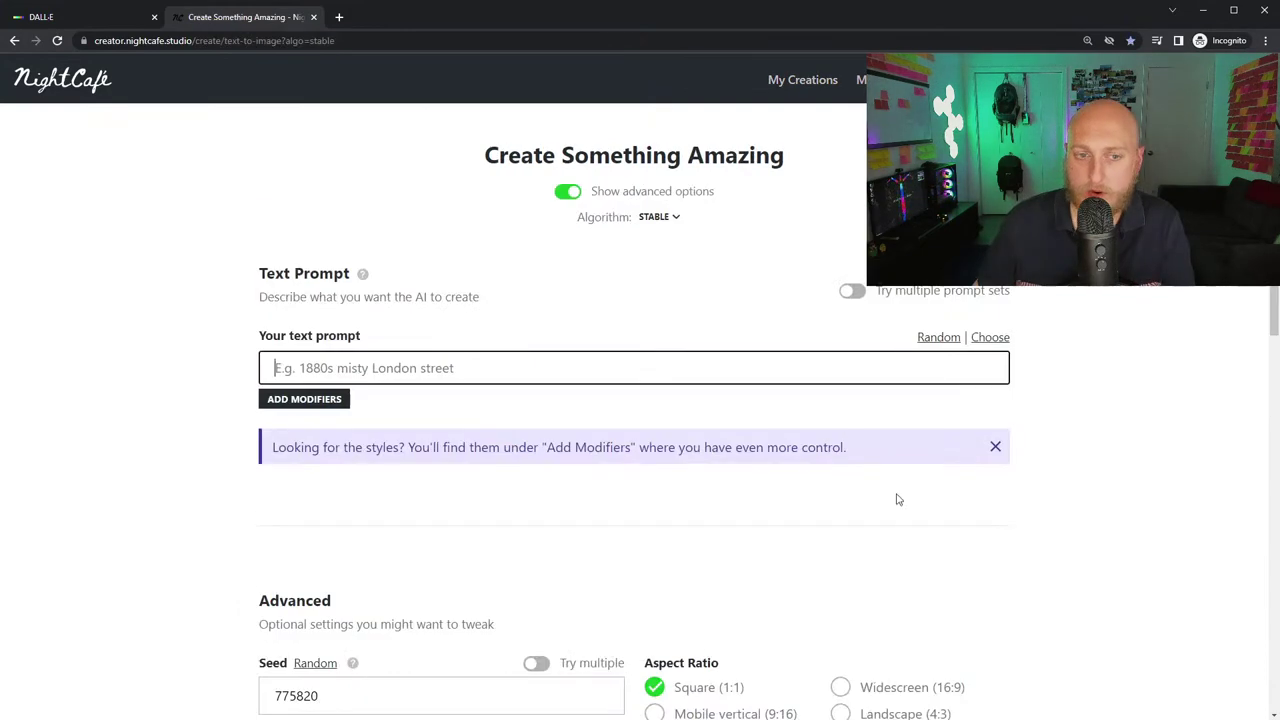
scroll(897, 499, "down", 6)
scroll(857, 514, "up", 2)
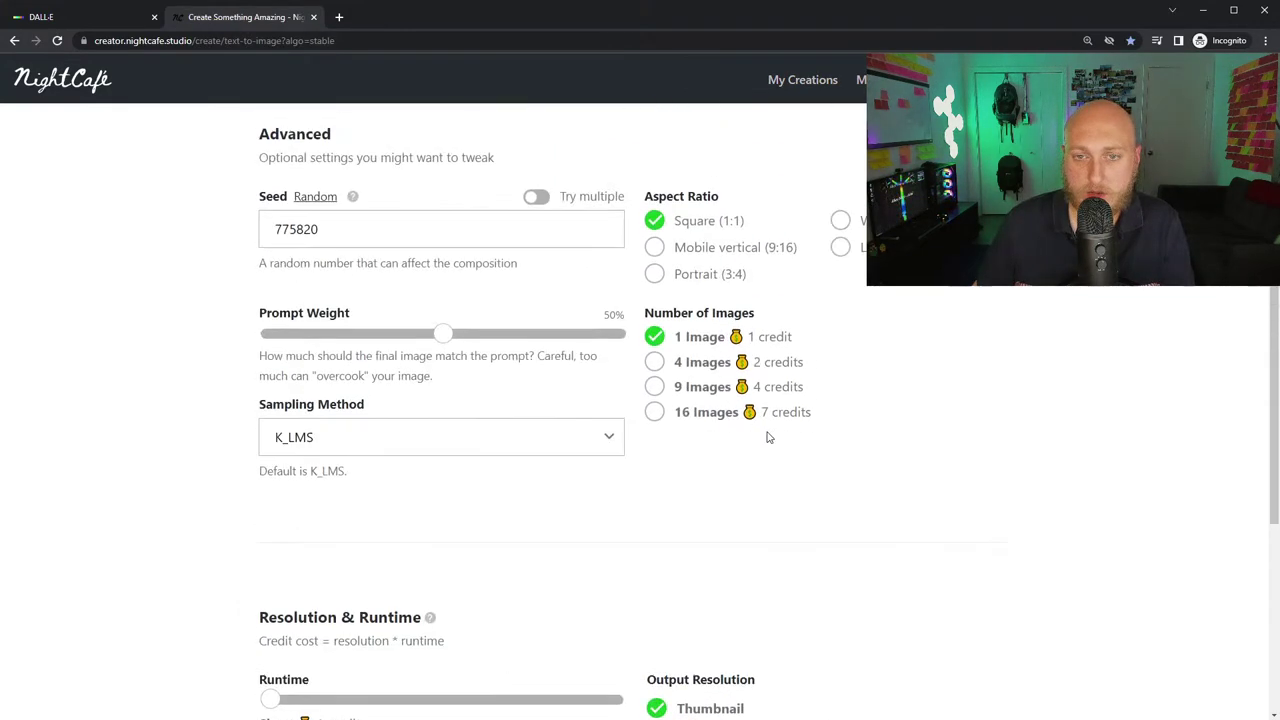
left_click(655, 413)
- Enter the prompt "A painting of a nuclear explosion mushroom cloud in the style of Claude Monet"
scroll(600, 415, "up", 3)
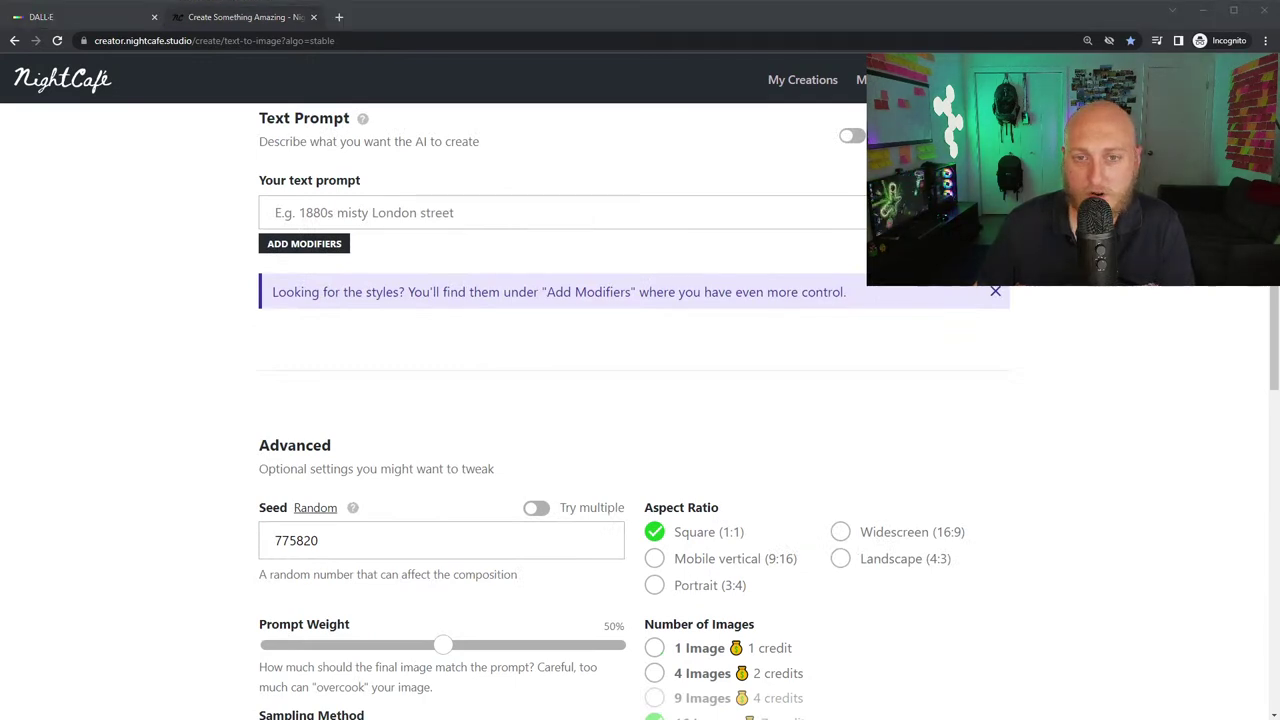
scroll(329, 486, "up", 2)
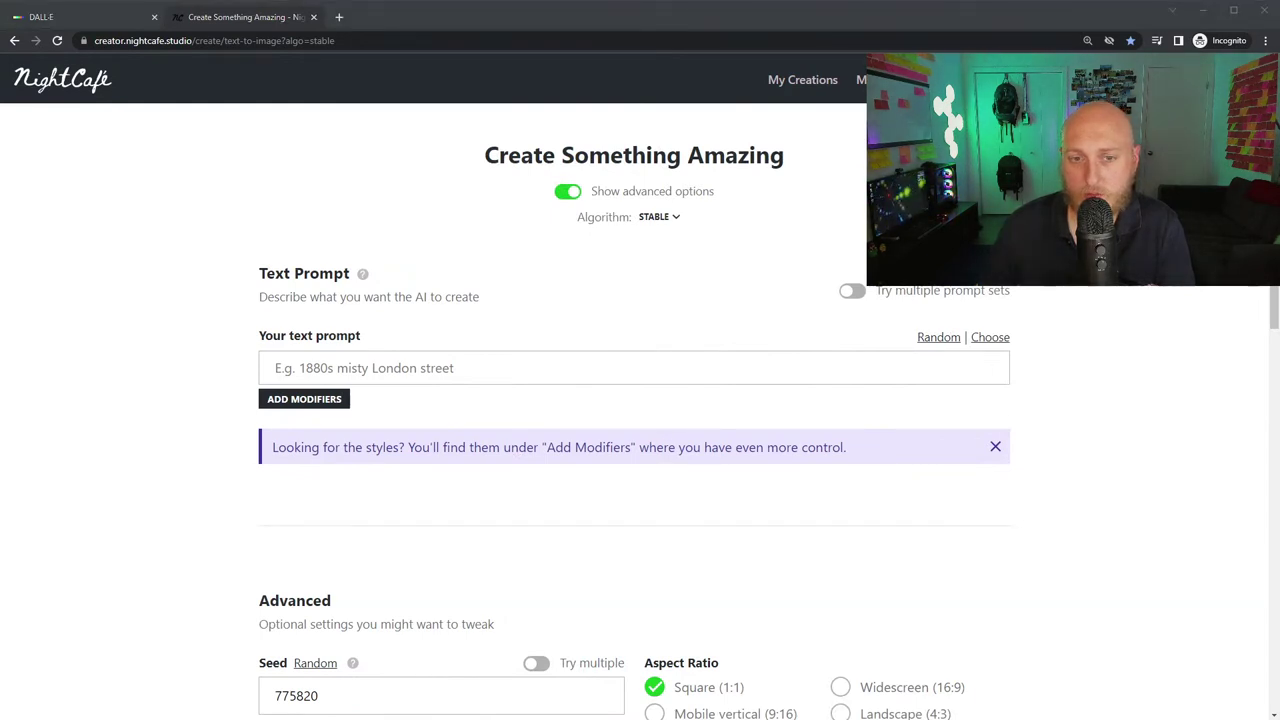
left_click(390, 382)
type("A painting of a nuclear explosion in the style of Claude Monet")
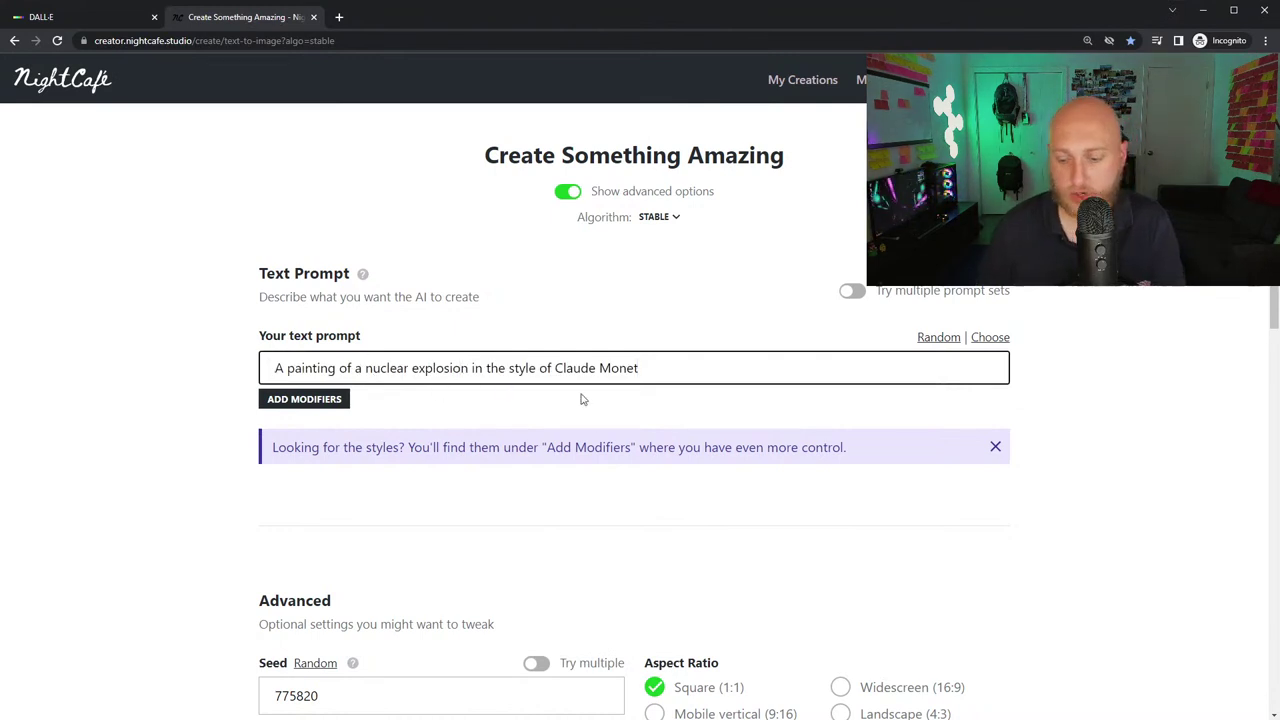
type("mushroom cloud")
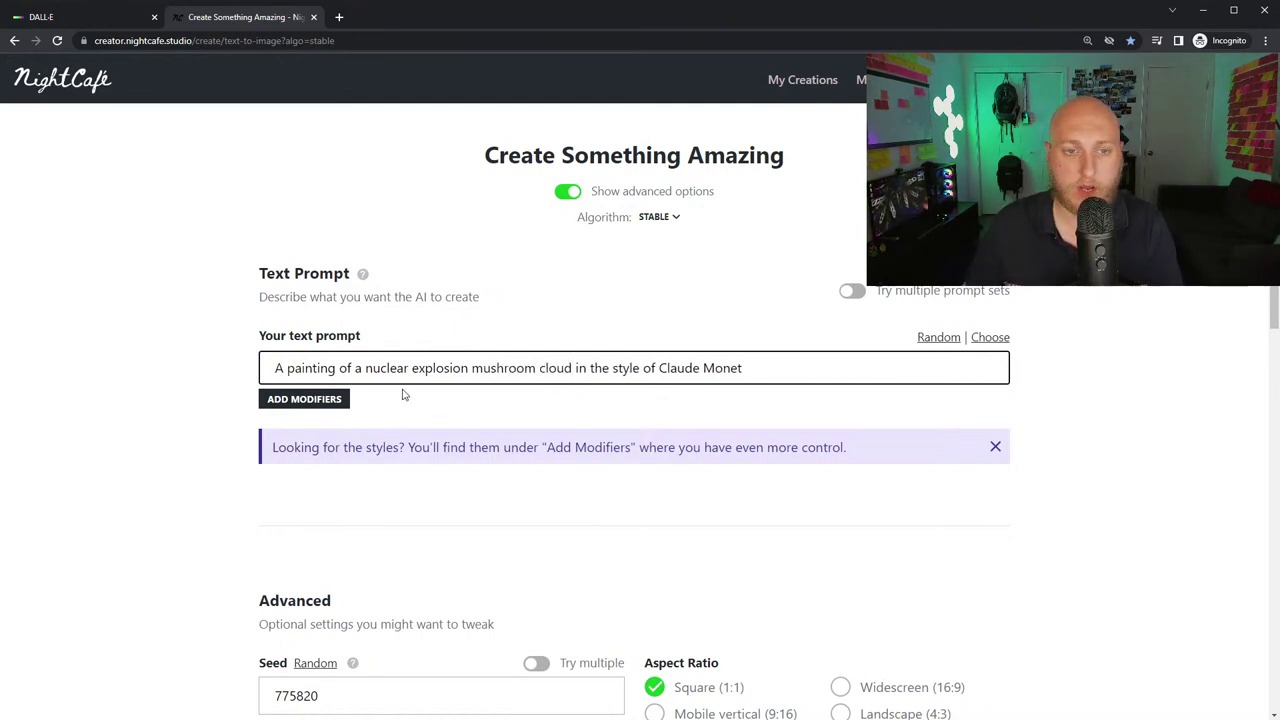
- Remove "in the style of Claude Monet" from the end of the text prompt
scroll(729, 491, "down", 2)
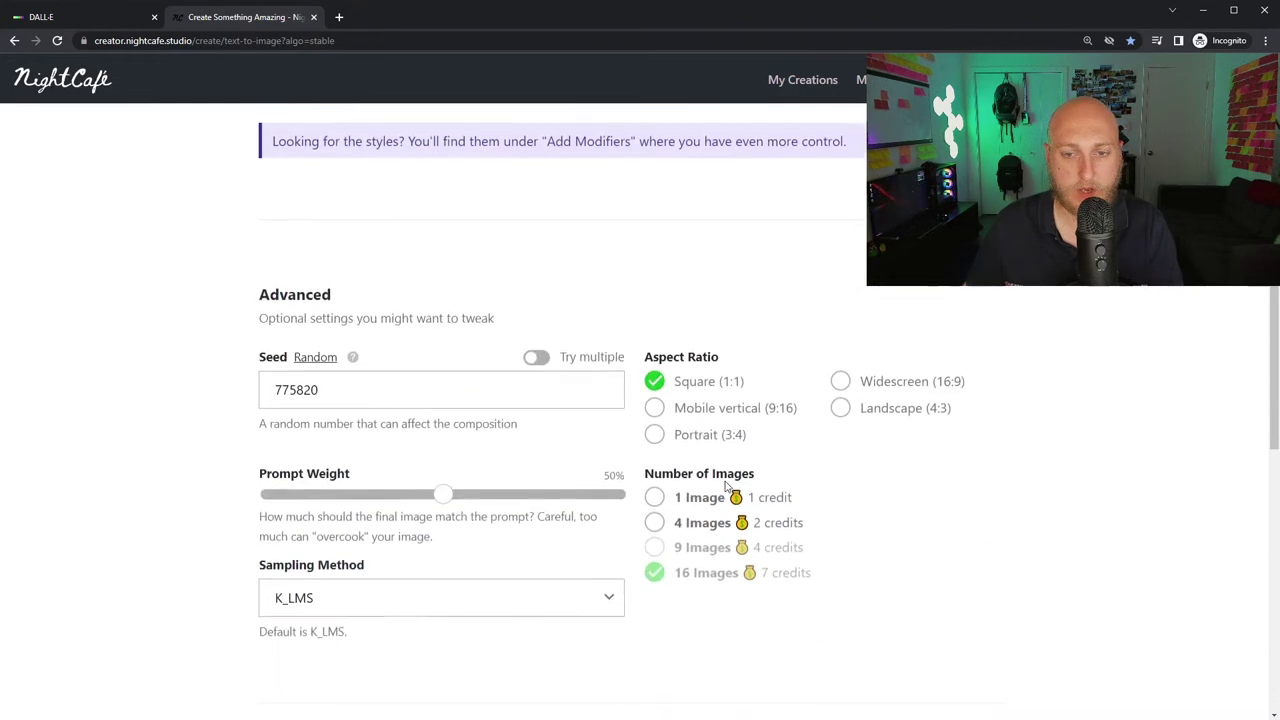
scroll(710, 300, "up", 2)
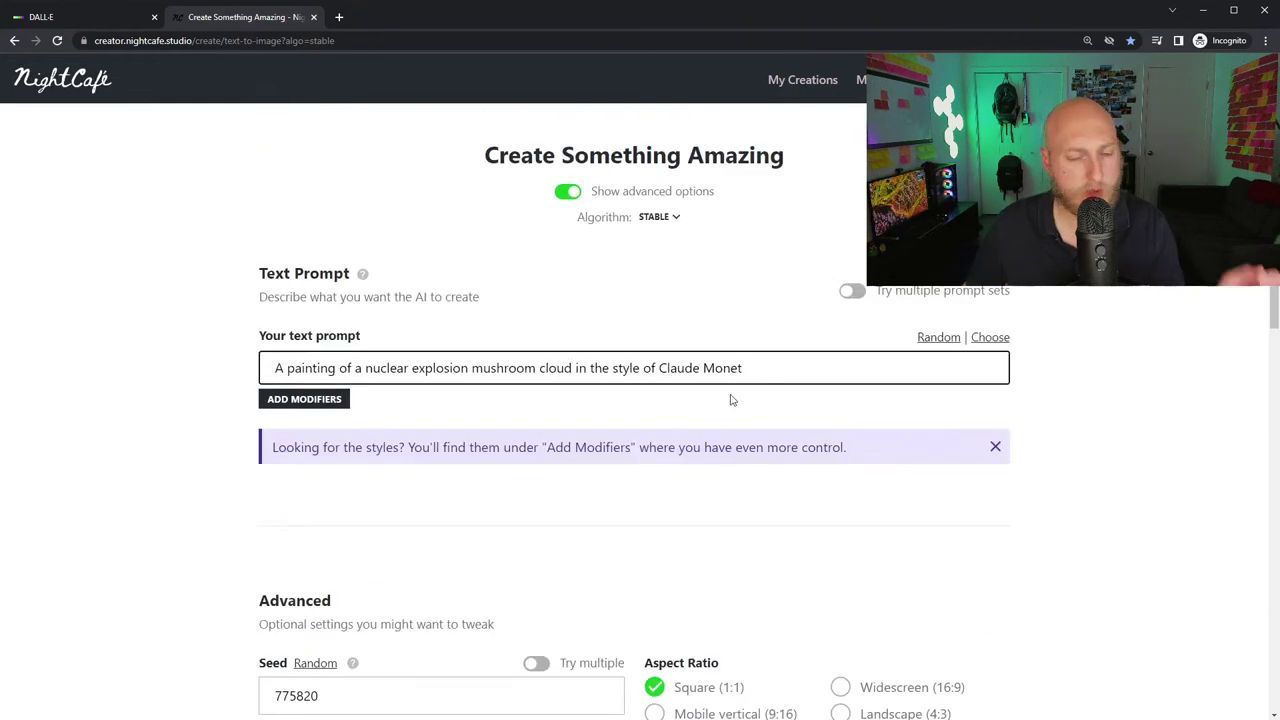
left_click_drag(594, 371, 750, 370)
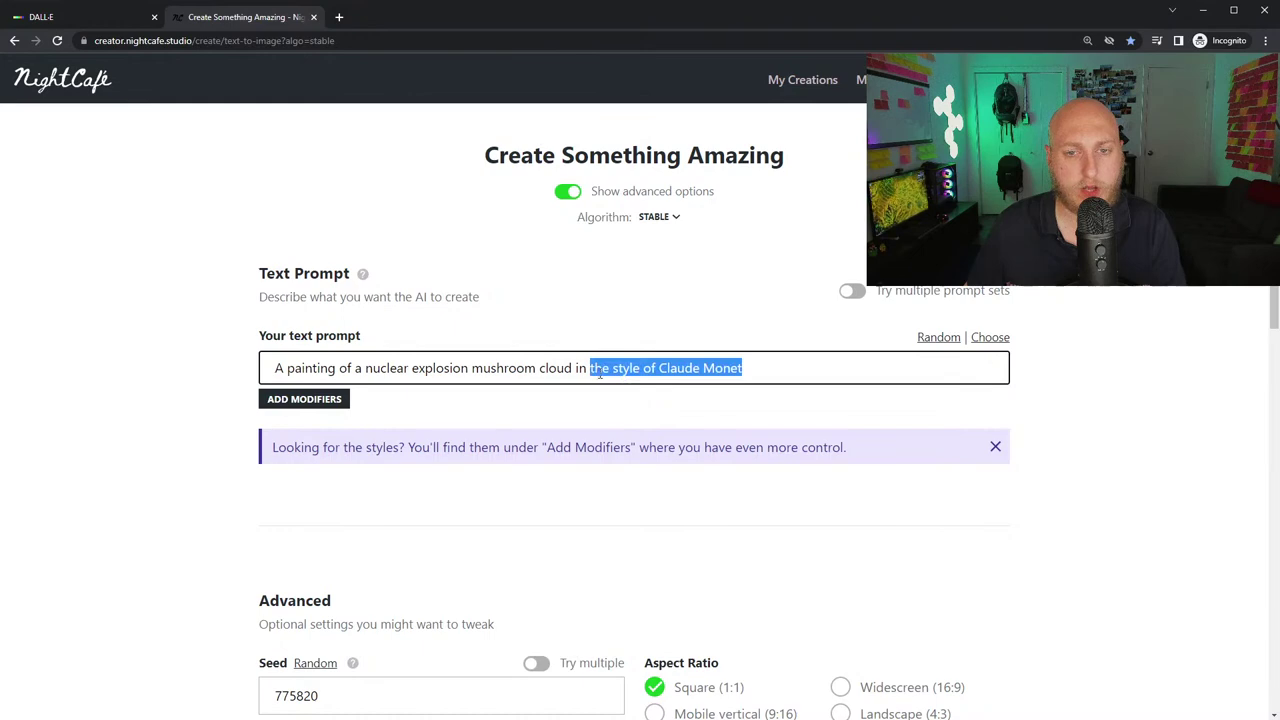
key("BackSpace")
key("BackSpace")
key("BackSpace")
key("BackSpace")
key("BackSpace")
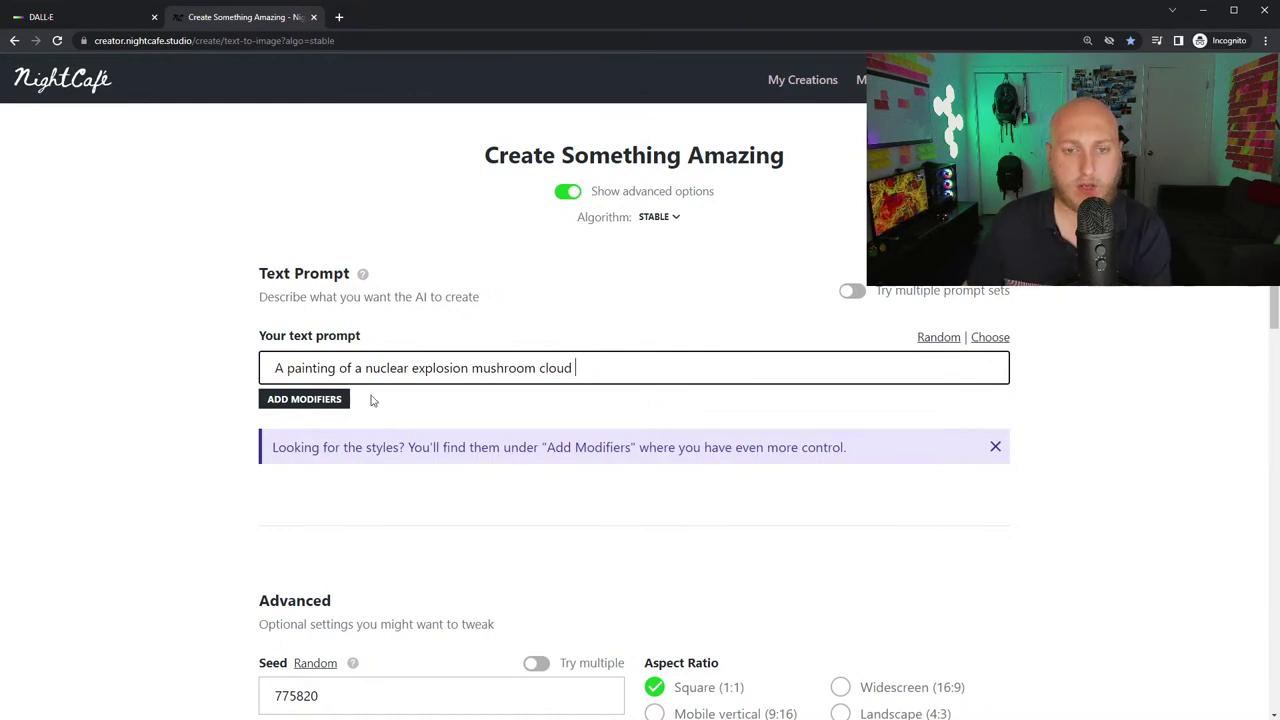
- Add the Oil Painting preset to the prompt's keyword modifiers and review the artist wording it adds
left_click(306, 401)
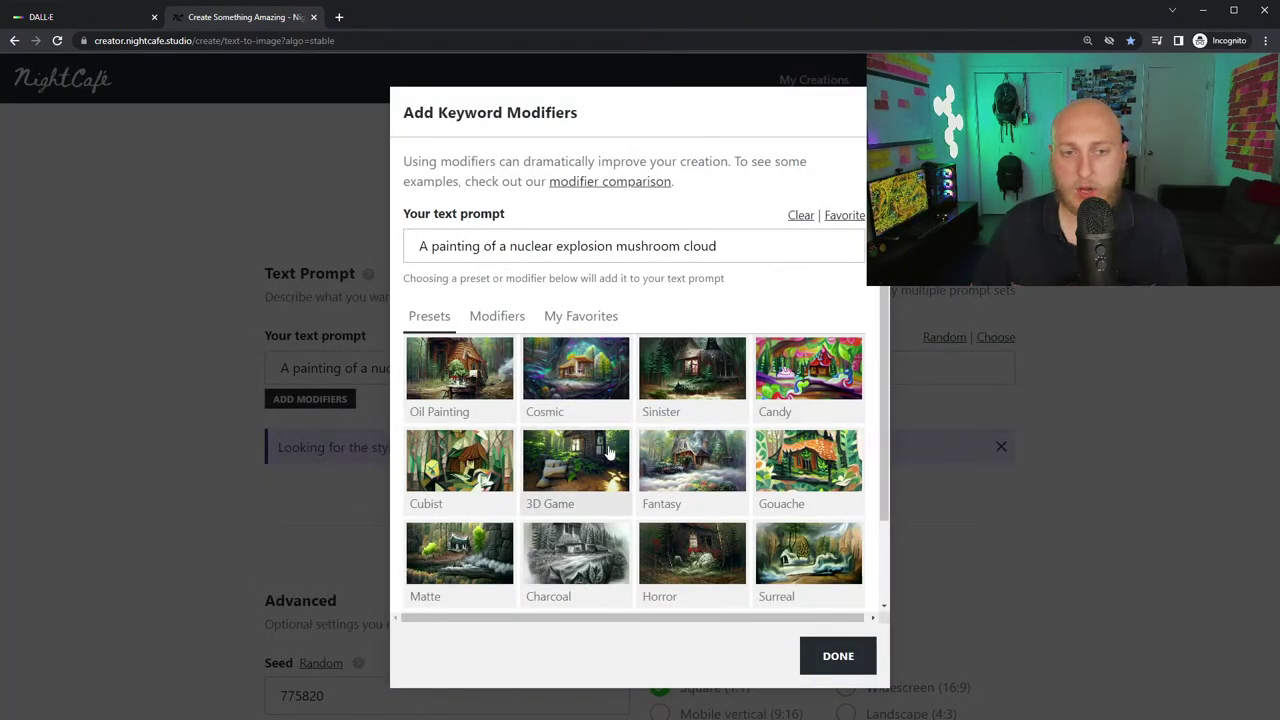
scroll(836, 452, "down", 1)
scroll(836, 452, "down", 1)
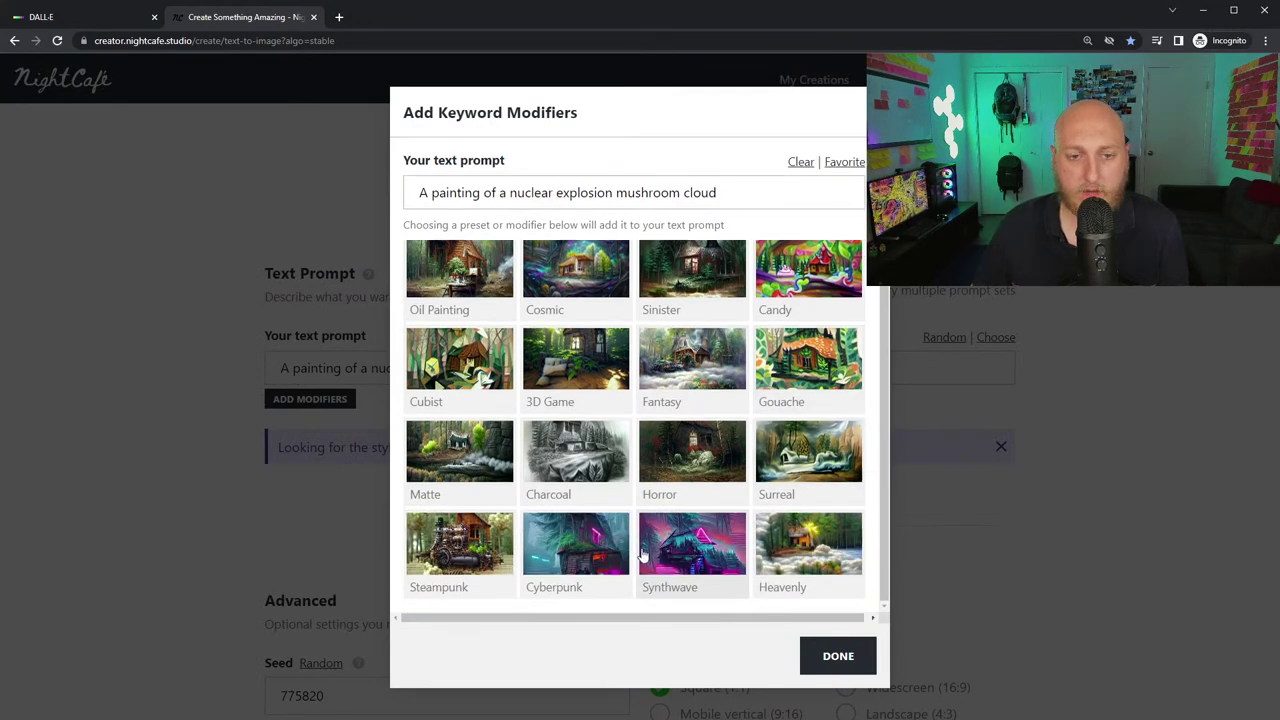
left_click(447, 282)
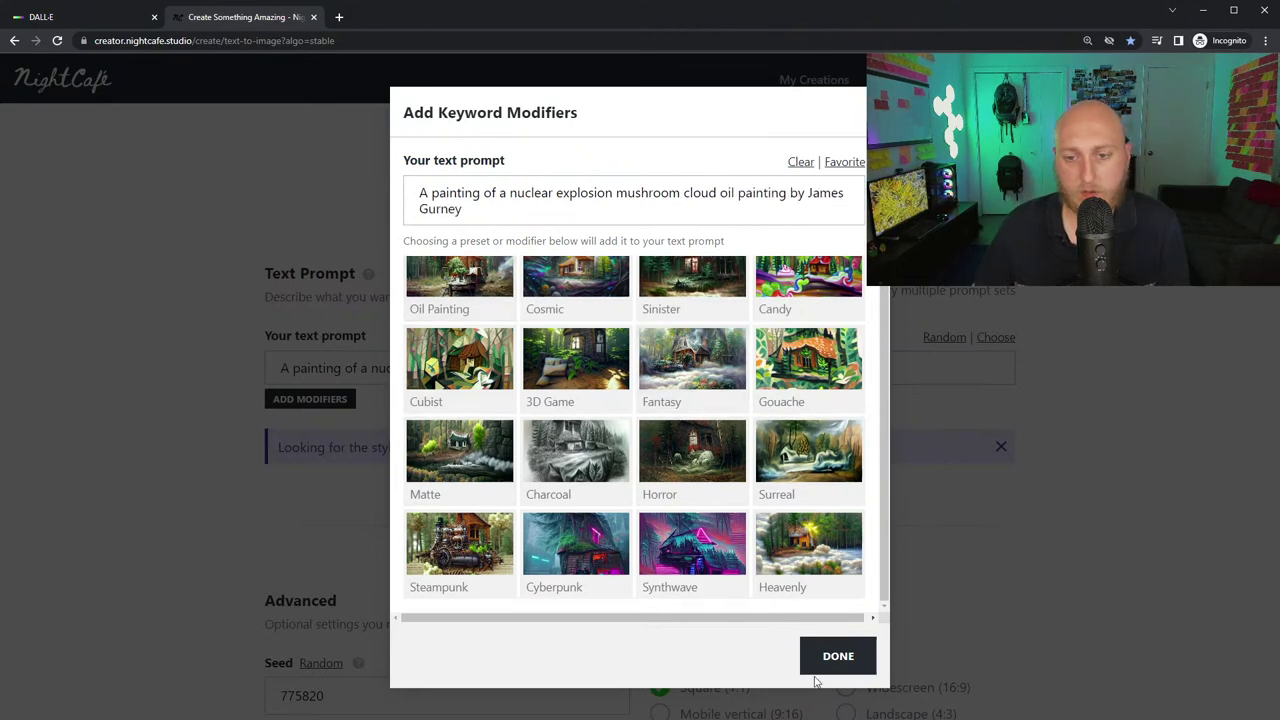
left_click(838, 656)
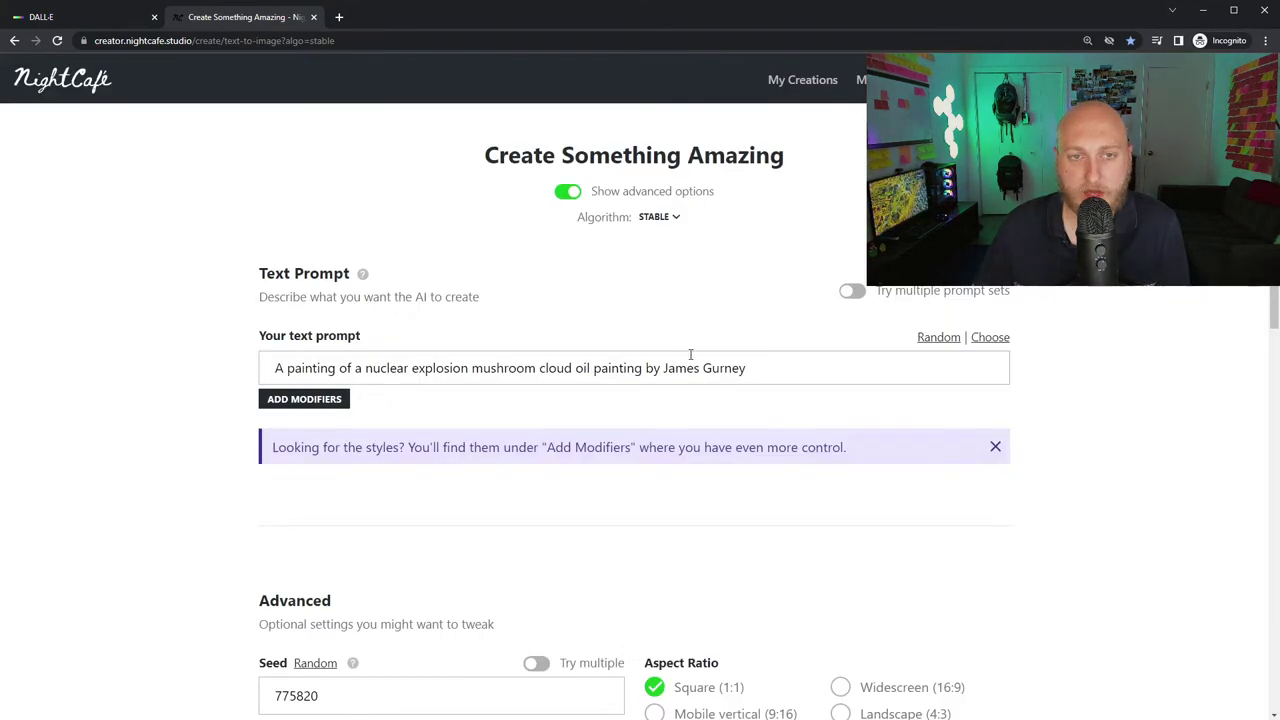
left_click_drag(663, 368, 771, 377)
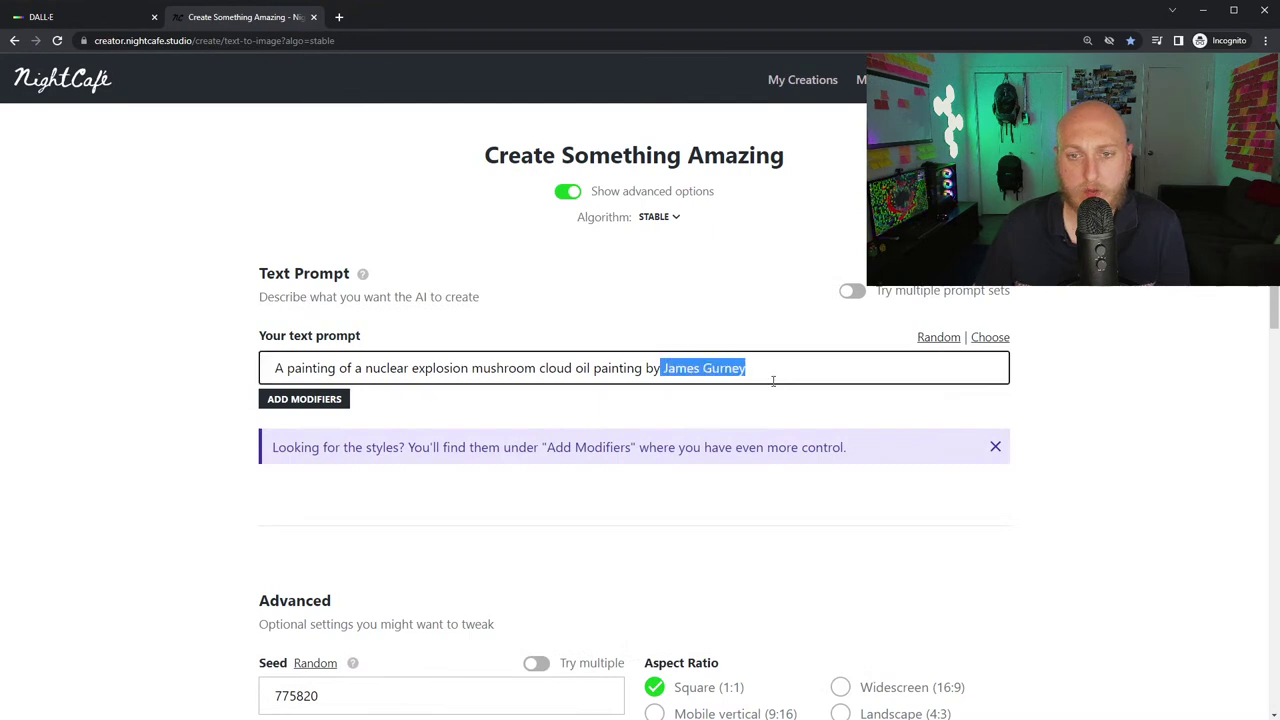
left_click(775, 395)
left_click(566, 366)
- Change the number of images for the nuclear explosion painting to 9
scroll(717, 466, "down", 3)
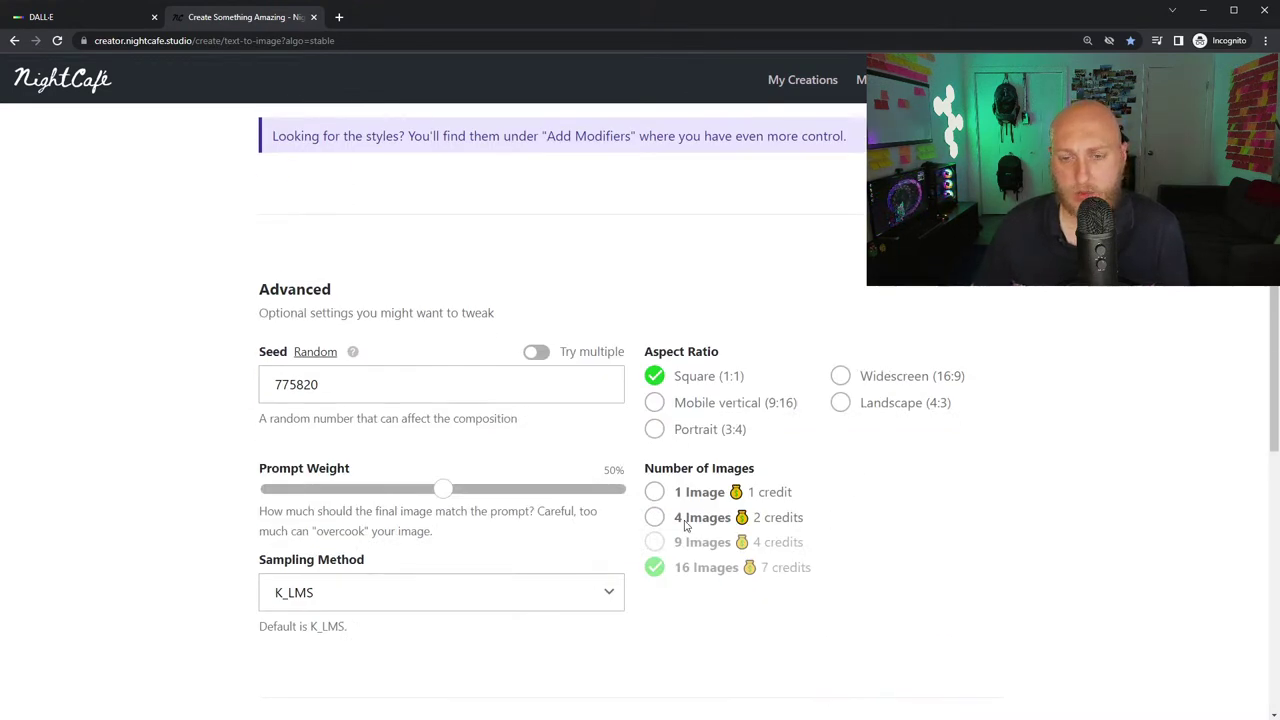
left_click(655, 518)
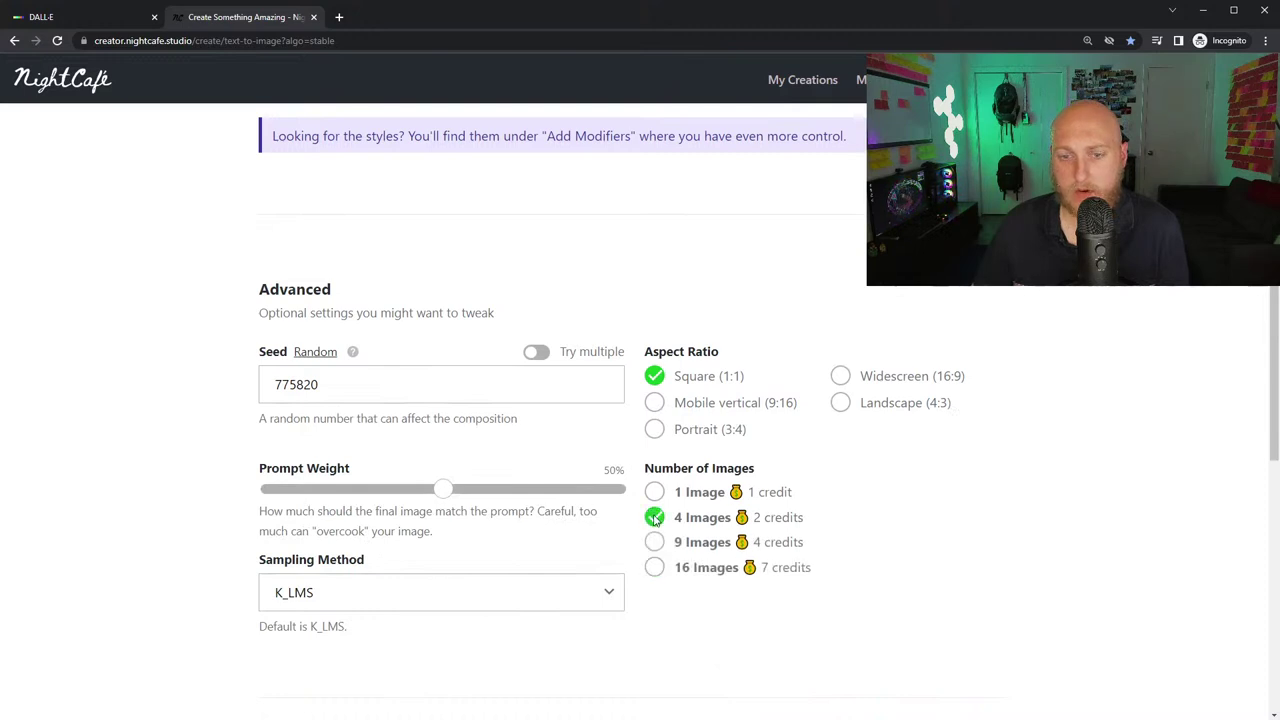
left_click(656, 540)
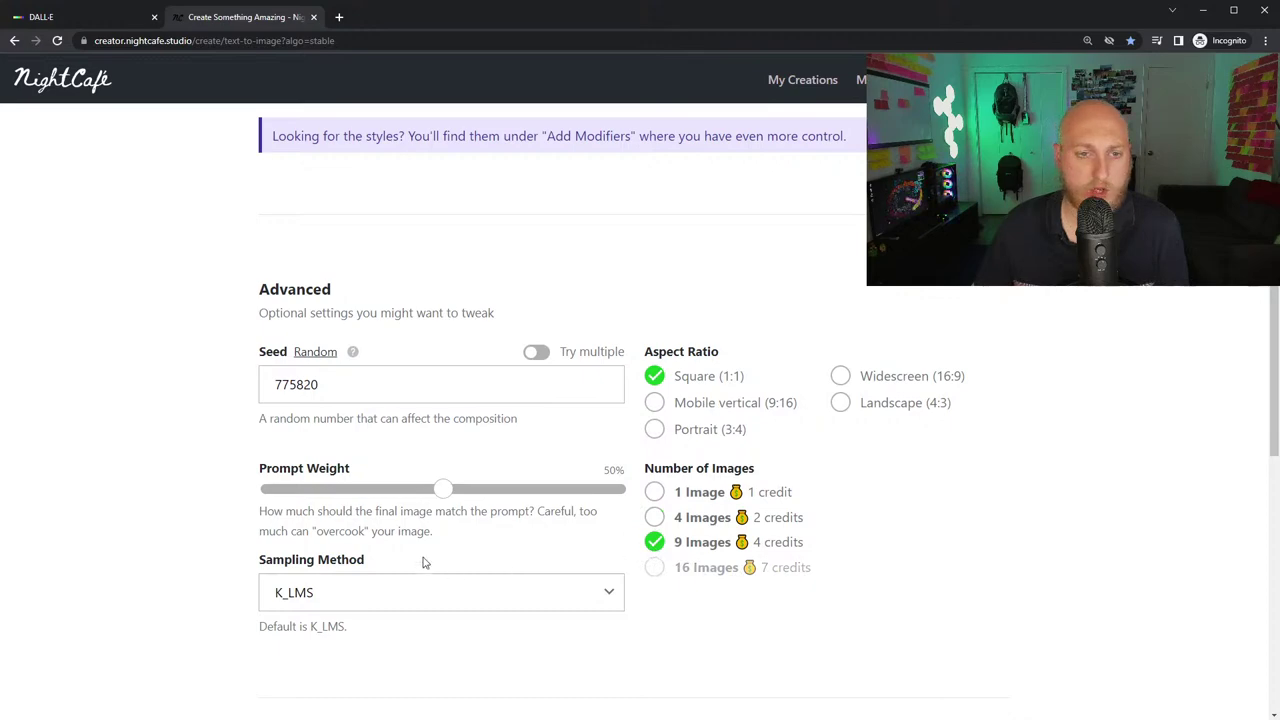
- Set the prompt weight to 60% and create the nuclear explosion images with short runtime and Thumbnail resolution
scroll(572, 554, "down", 5)
scroll(571, 551, "up", 2)
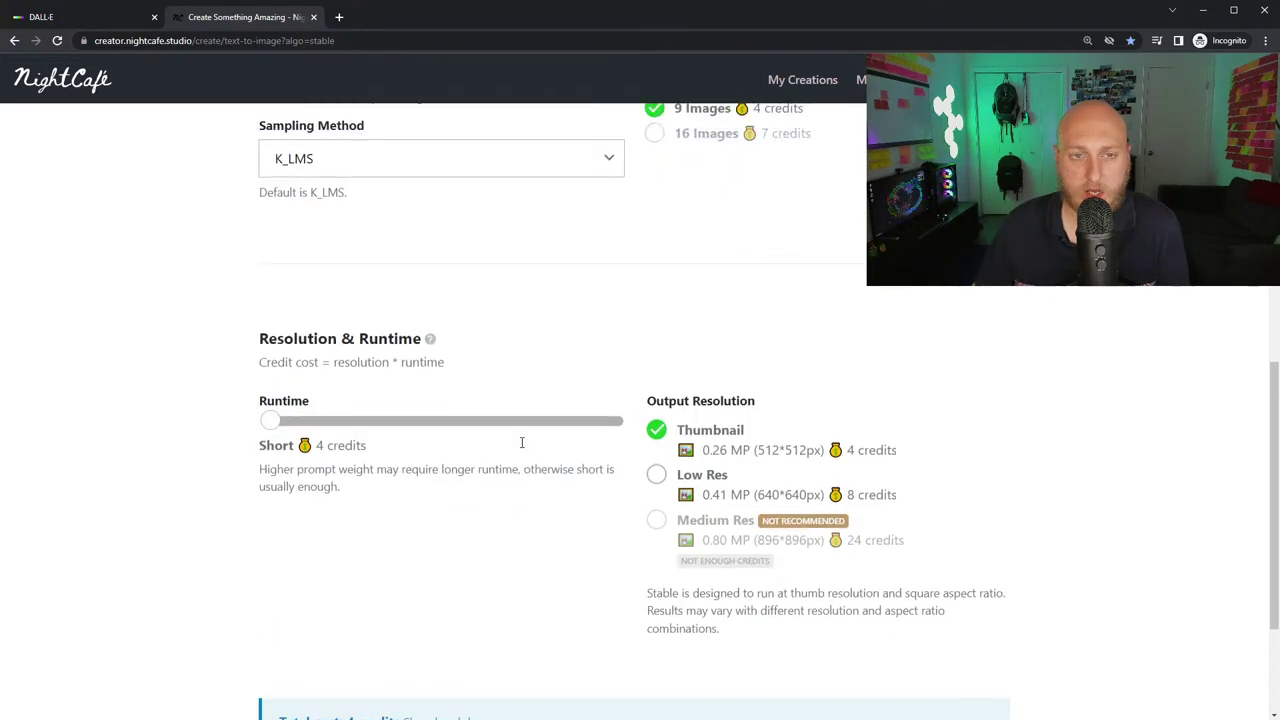
scroll(608, 534, "down", 3)
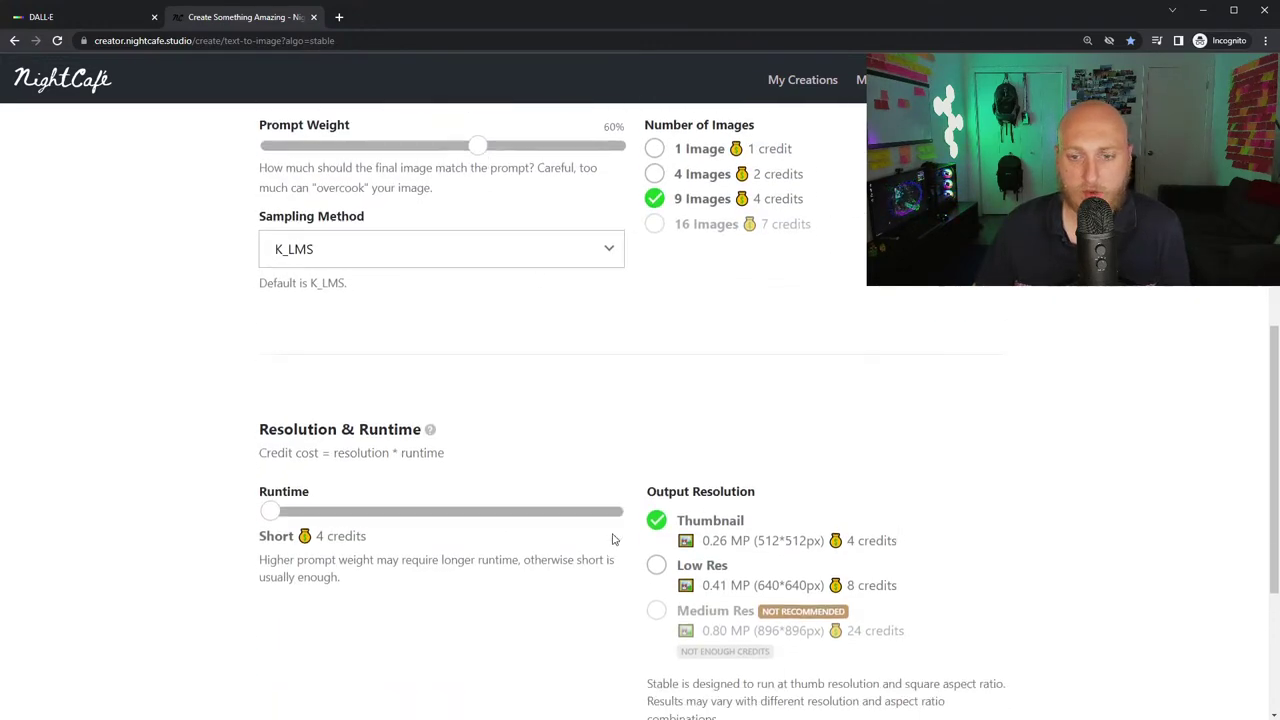
left_click(620, 640)
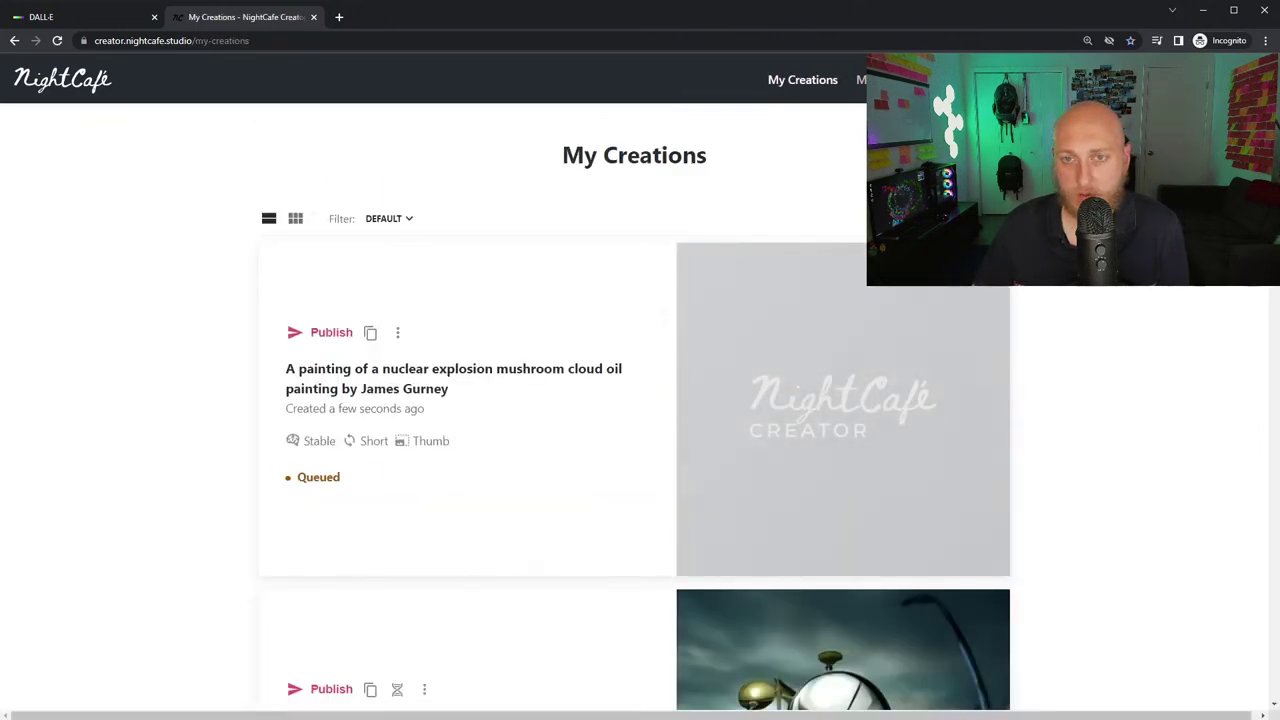
- Switch to DALL-E and look through its earlier generations, including the Rick and Morty film still and the van Gogh family with a beagle
left_click(78, 17)
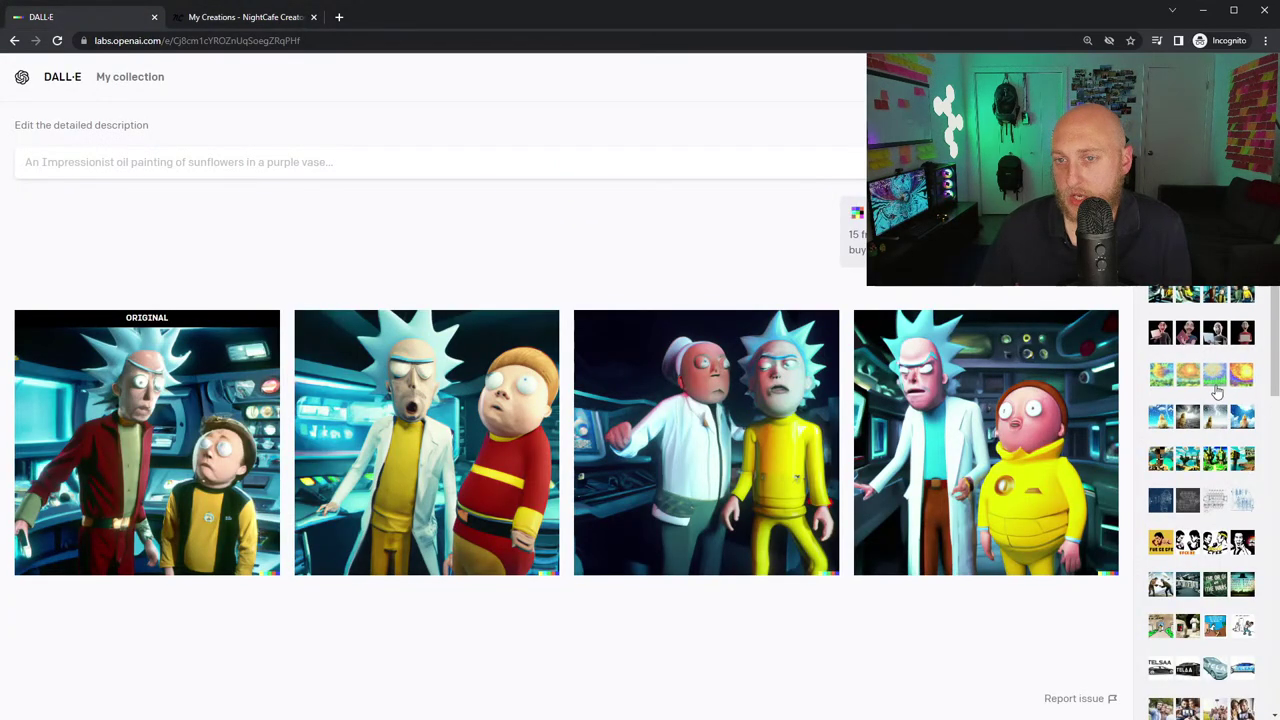
scroll(1192, 398, "down", 1)
scroll(1192, 398, "down", 10)
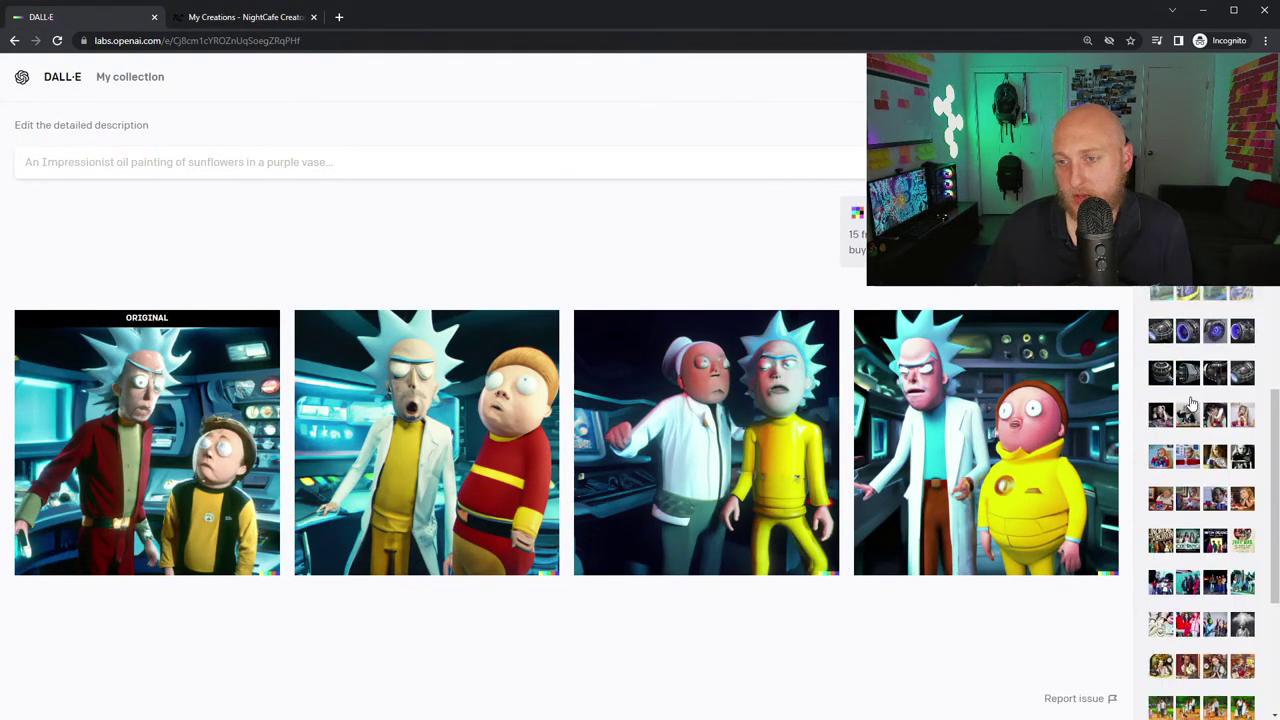
scroll(1170, 298, "down", 1)
left_click(1185, 302)
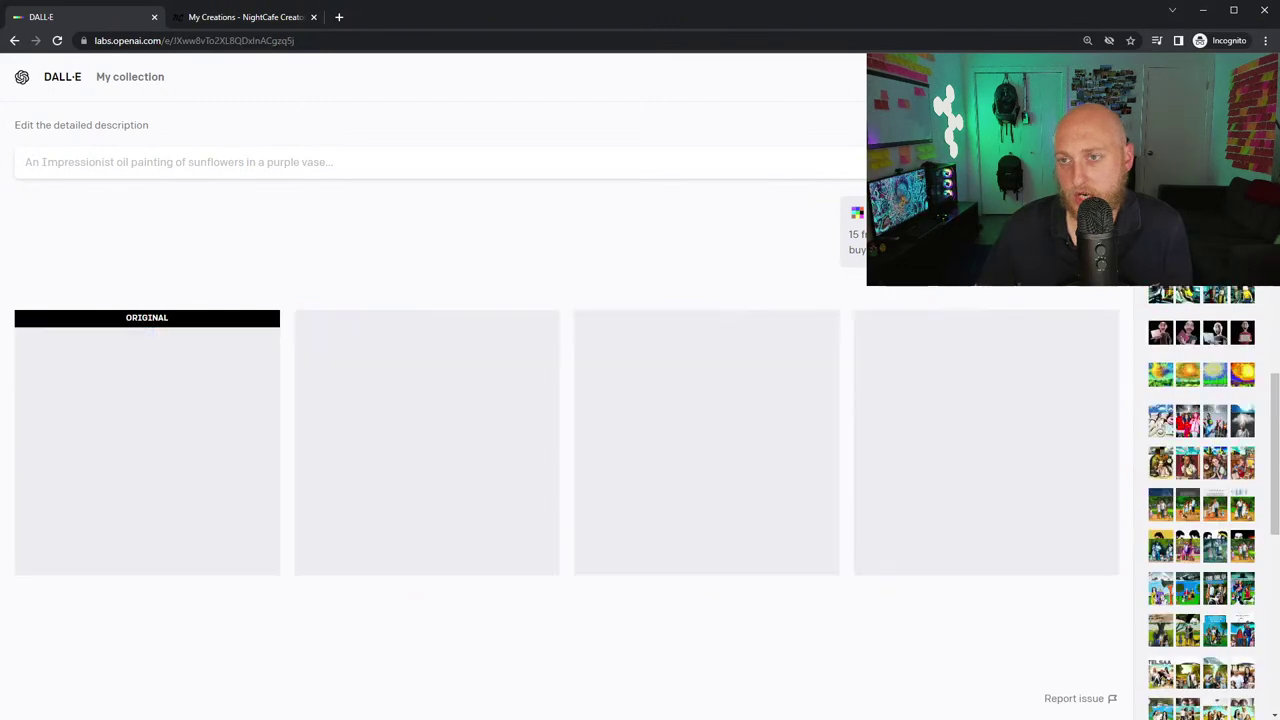
left_click(1187, 332)
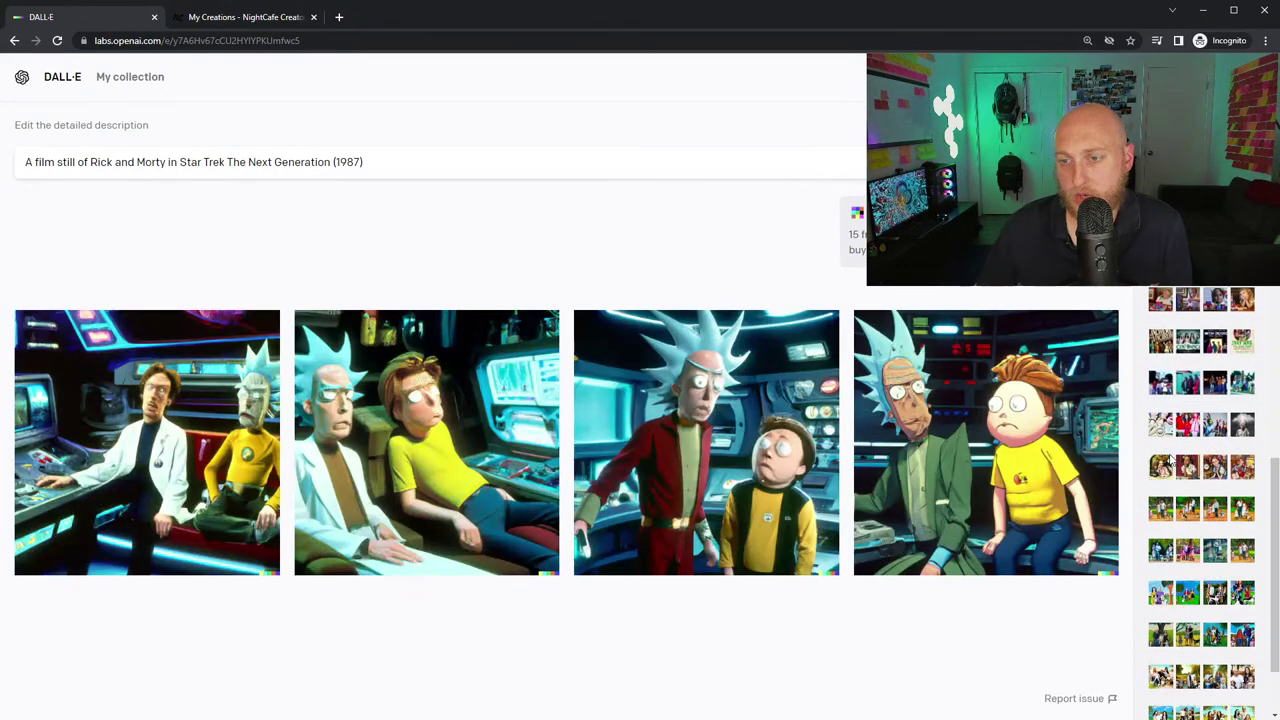
left_click(1188, 640)
scroll(1190, 645, "down", 3)
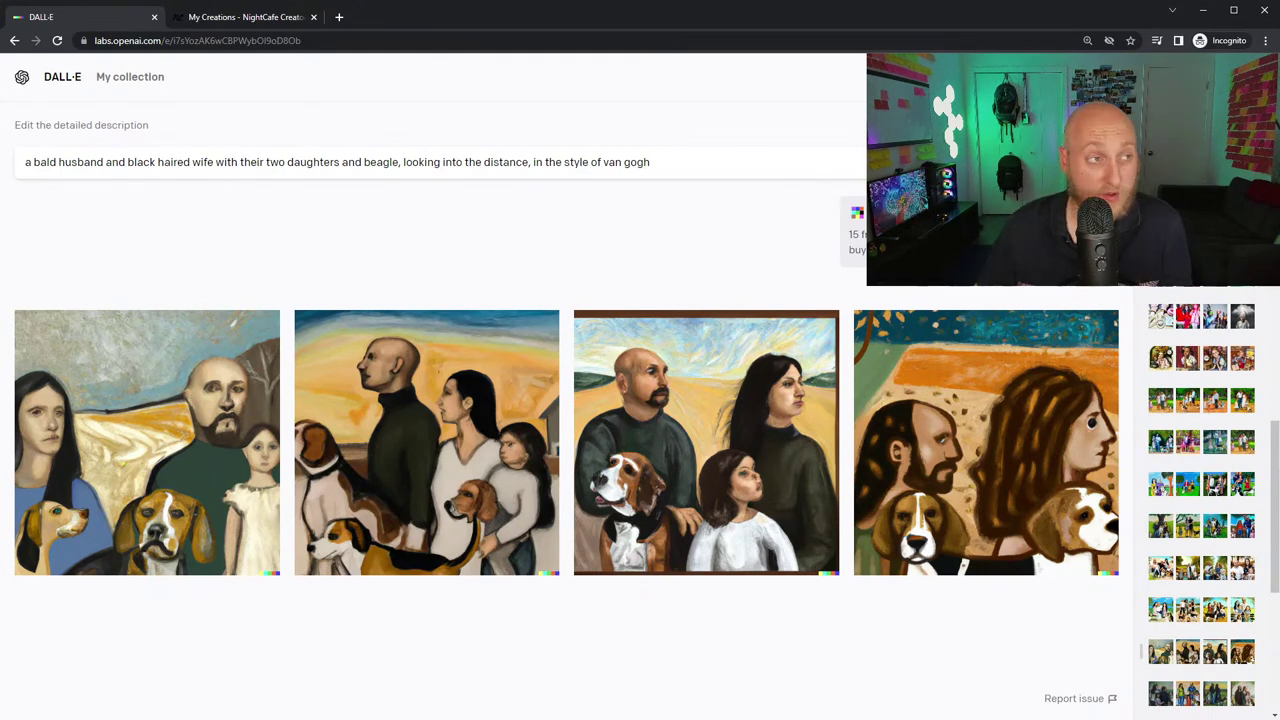
- Switch back to NightCafe and open the nuclear explosion creation to examine its nine images
left_click(226, 18)
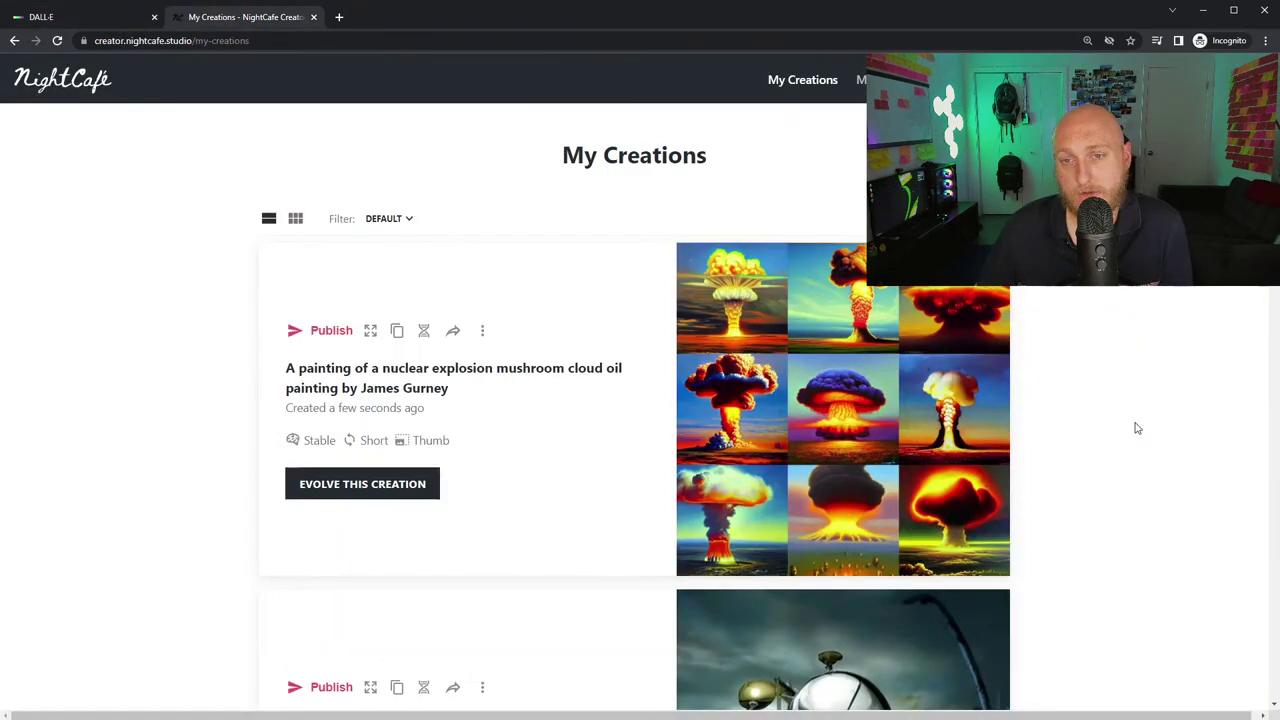
left_click(840, 410)
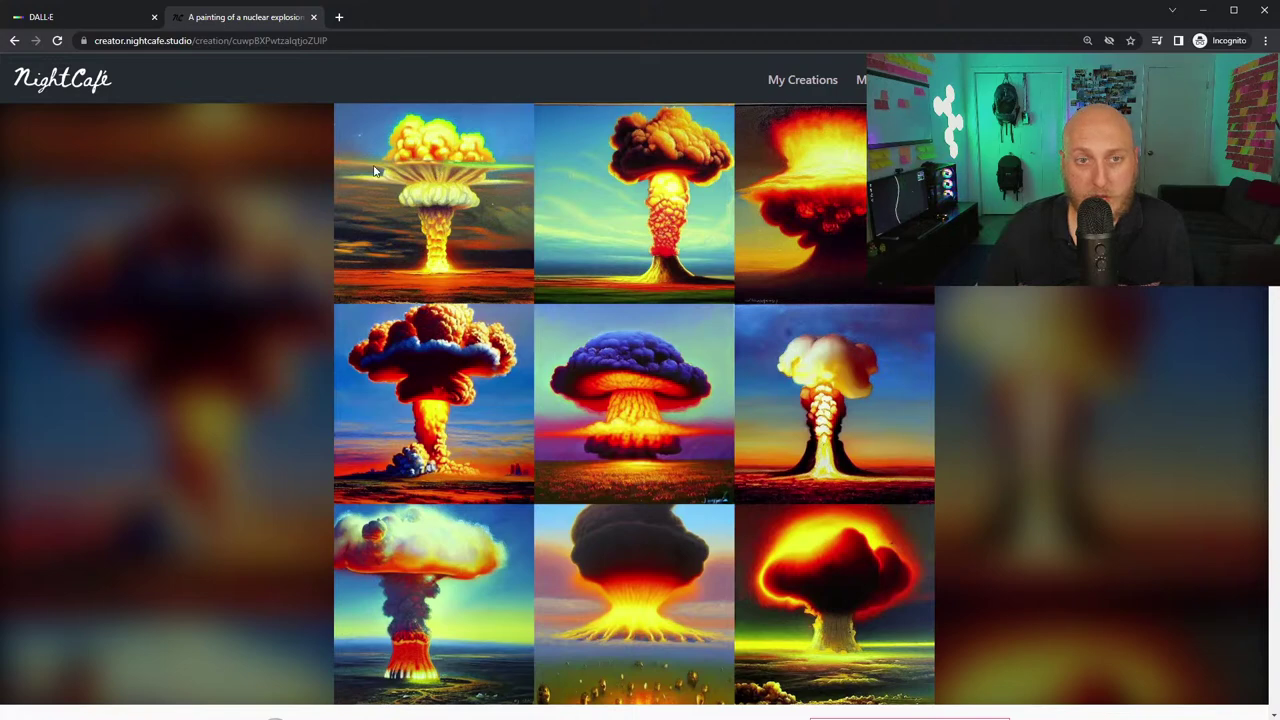
scroll(561, 453, "down", 2)
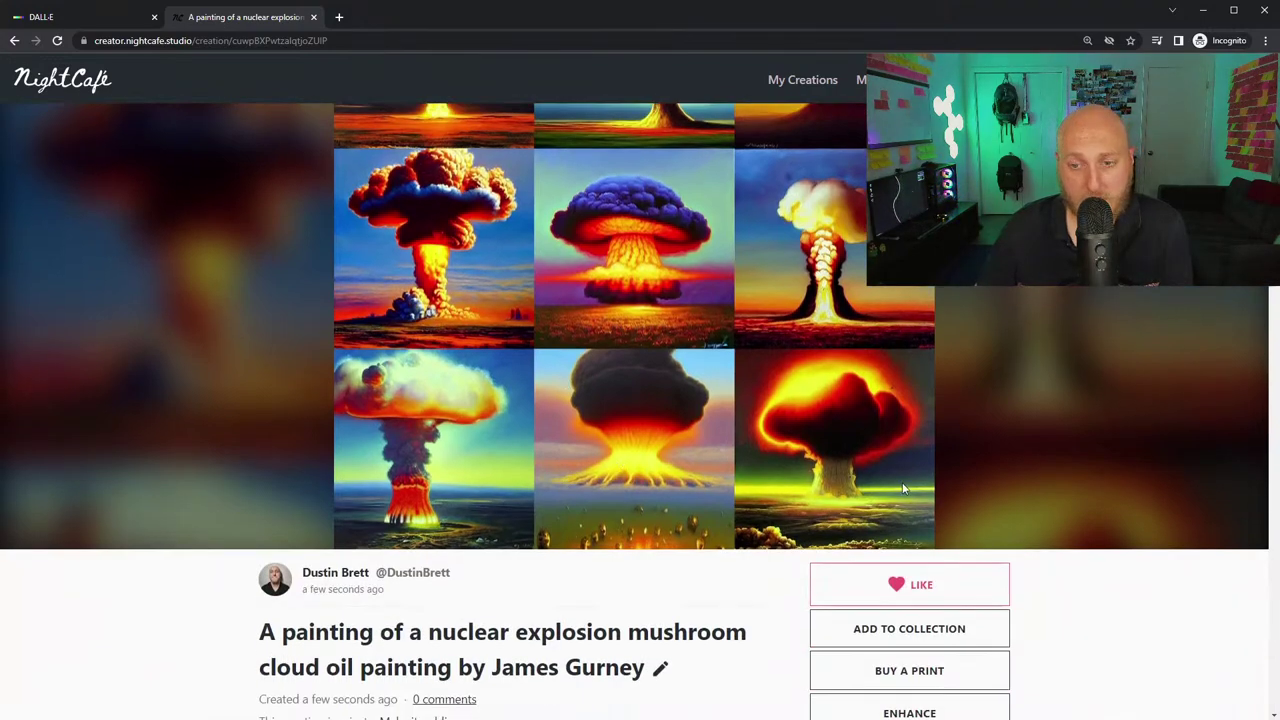
scroll(903, 488, "up", 2)
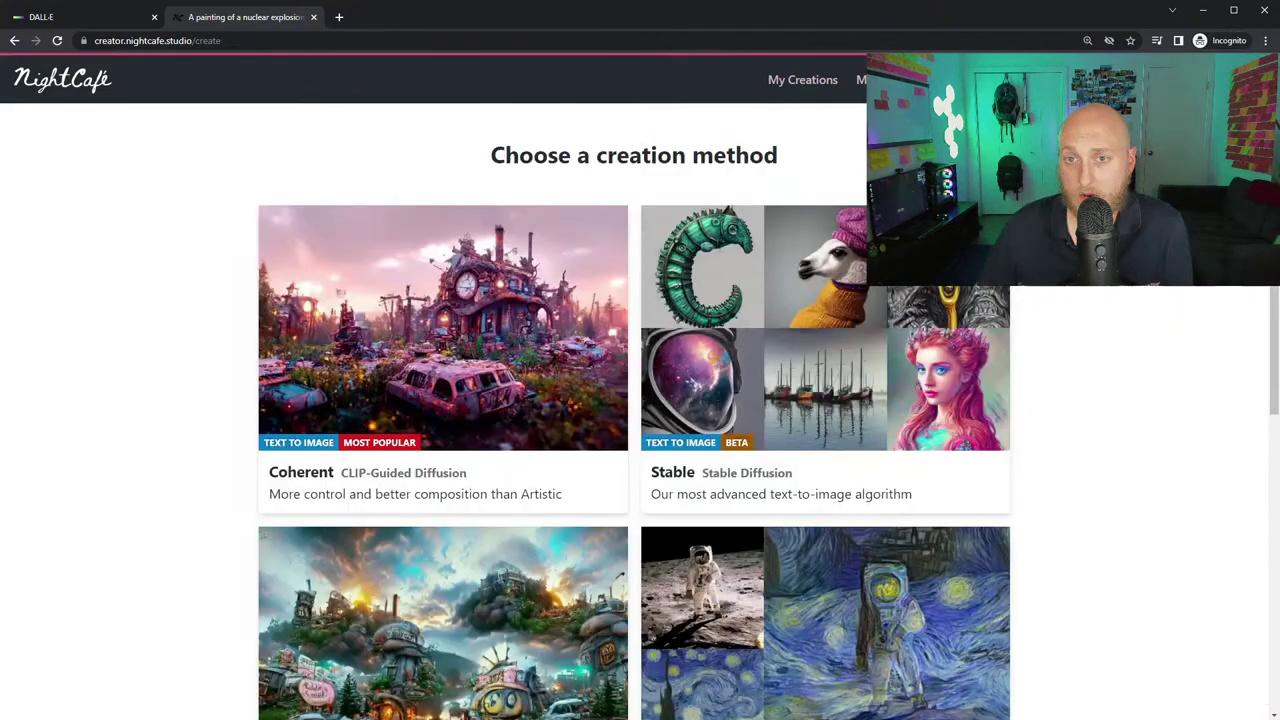
- Visit the Stable creation form, return to the list of creations and browse down through the older ones
left_click(913, 425)
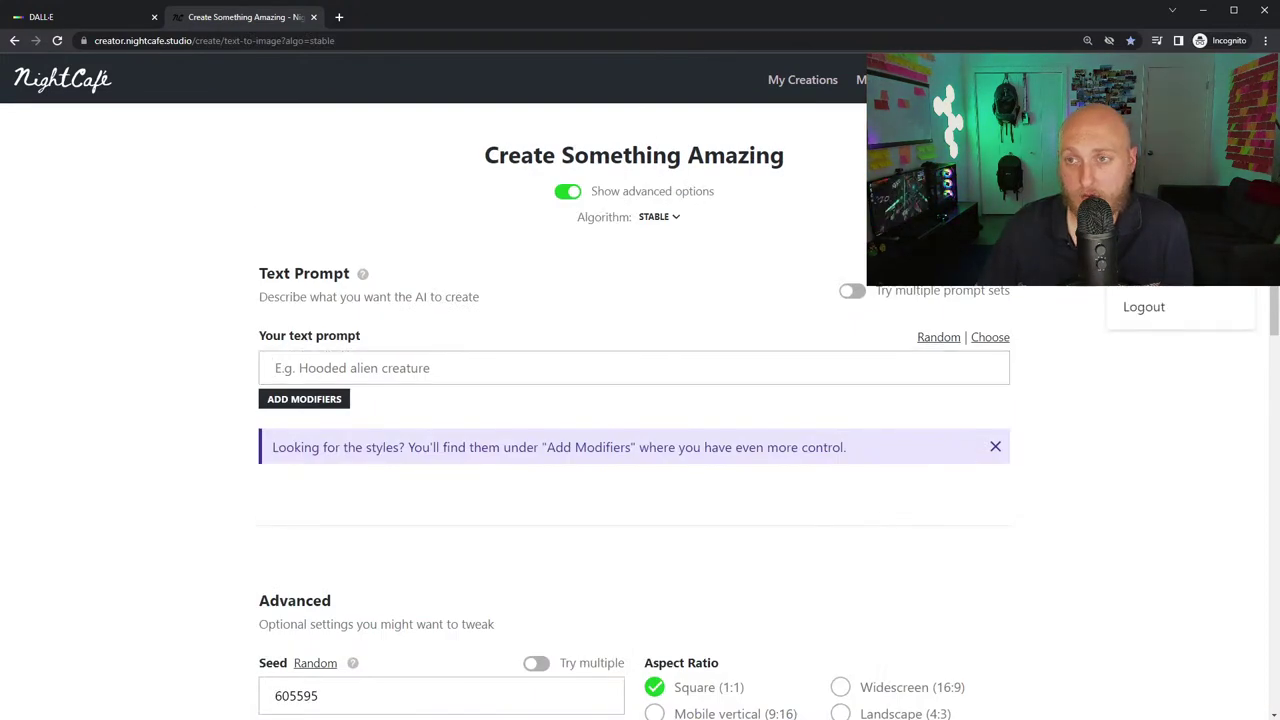
left_click(806, 82)
scroll(725, 437, "down", 1)
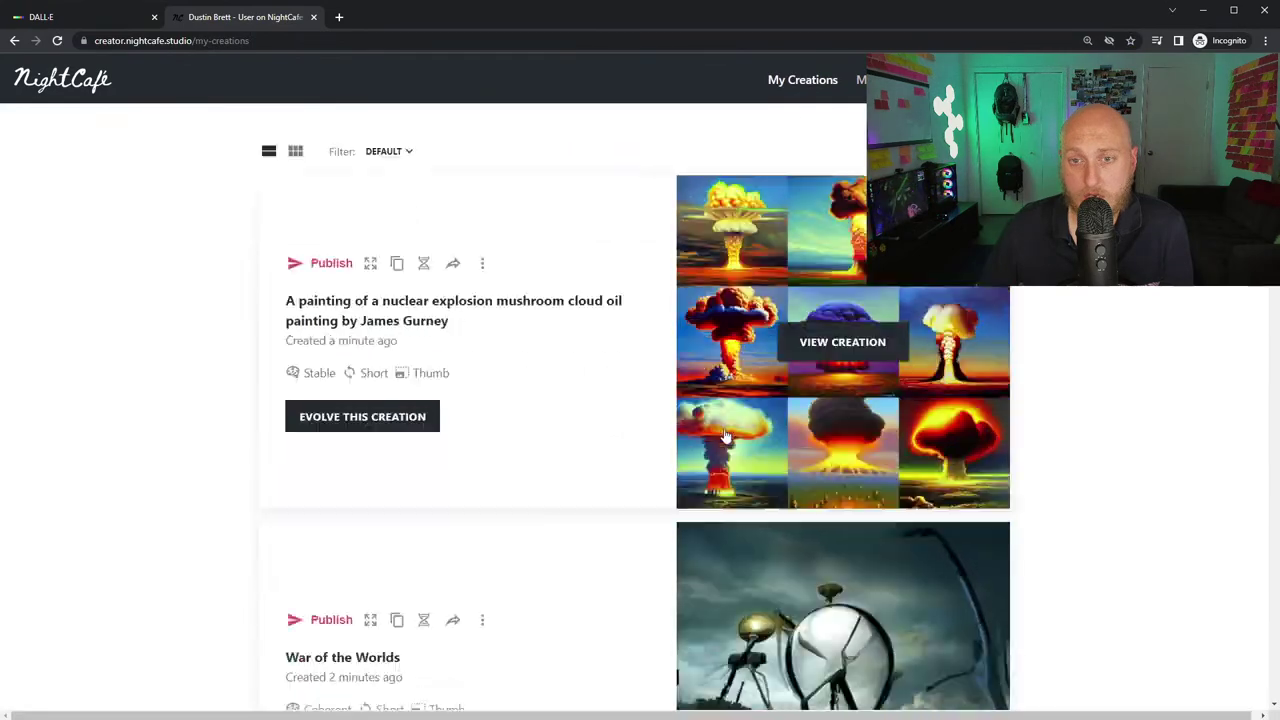
scroll(725, 437, "down", 15)
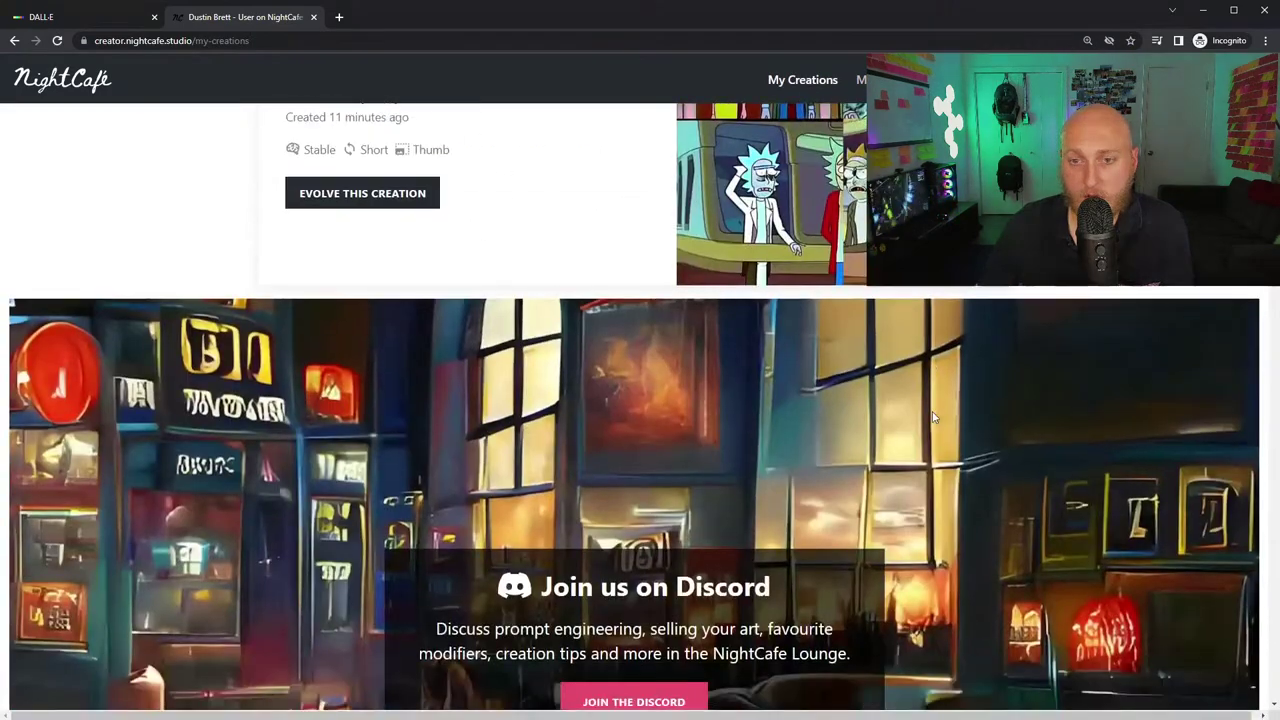
scroll(933, 417, "down", 10)
scroll(1055, 438, "down", 5)
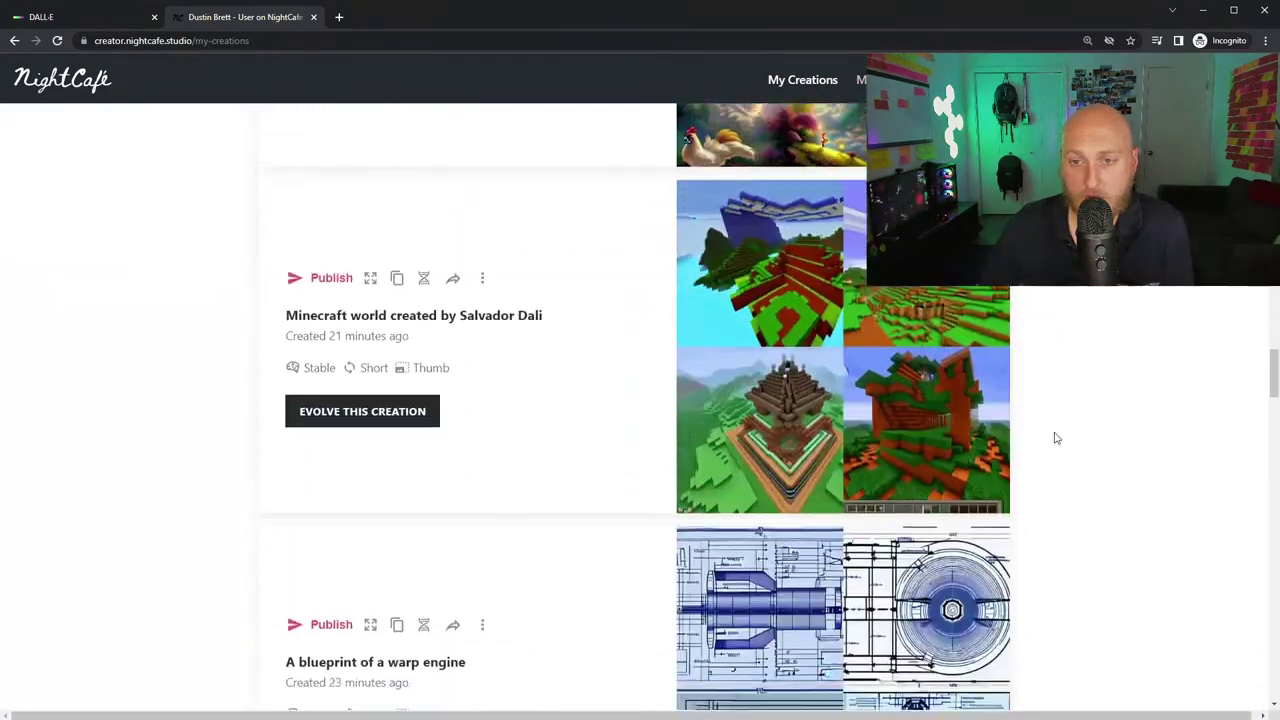
scroll(1055, 438, "down", 12)
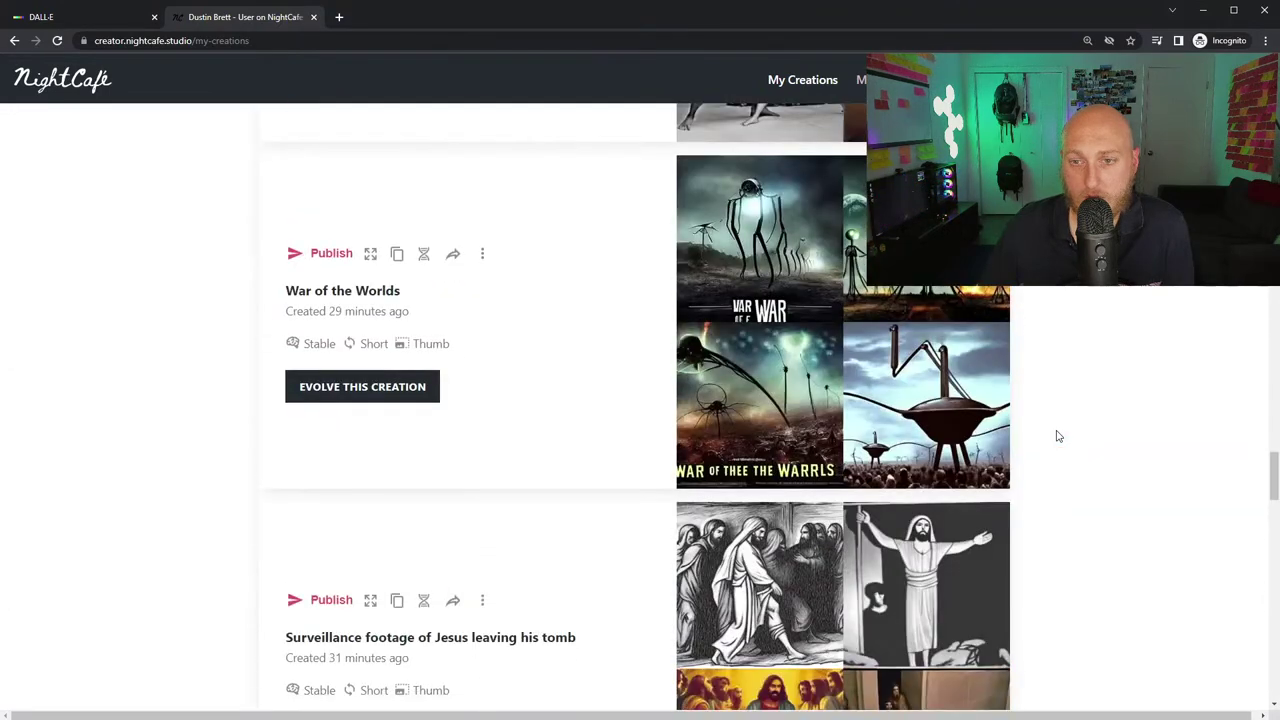
- Browse the older NightCafe creations, including Tesla Cybercar, the last selfie and the Norman Rockwell girl, and examine the James Gurney family painting's prompt
scroll(1059, 436, "down", 6)
scroll(1059, 436, "up", 4)
scroll(1059, 436, "down", 6)
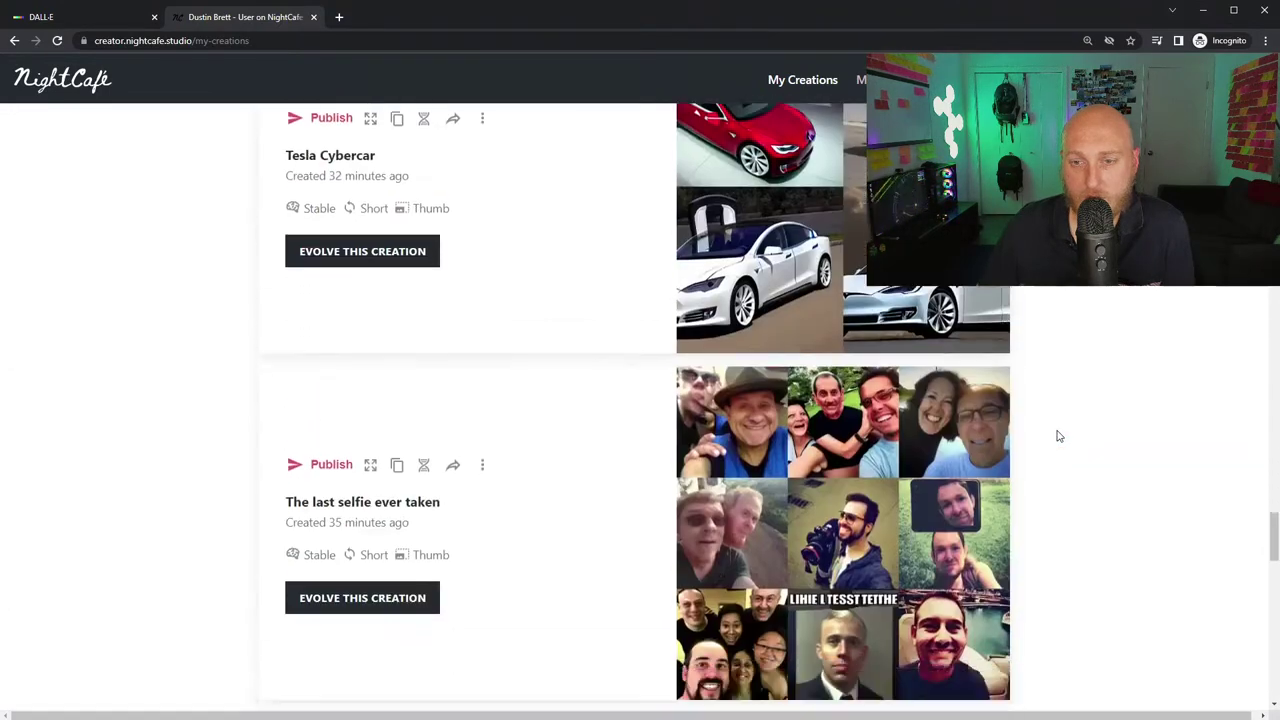
scroll(1059, 436, "down", 10)
scroll(1061, 432, "up", 2)
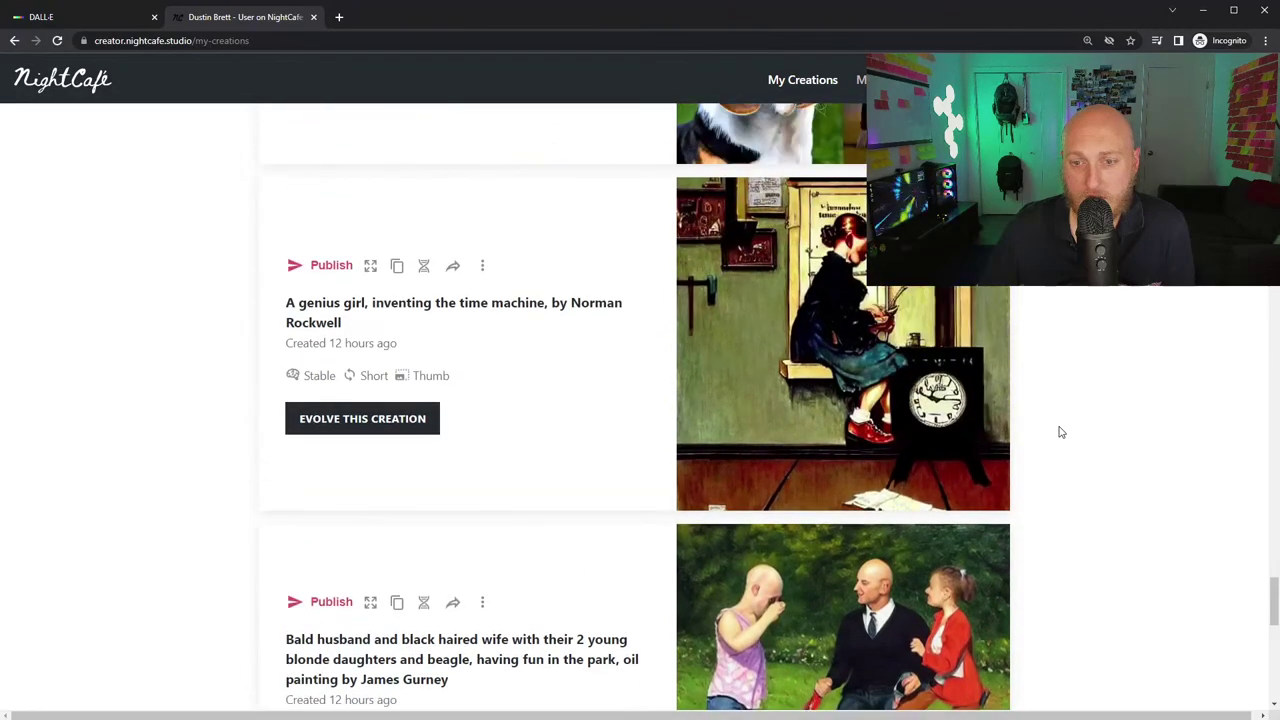
scroll(1059, 432, "down", 6)
scroll(1059, 432, "up", 5)
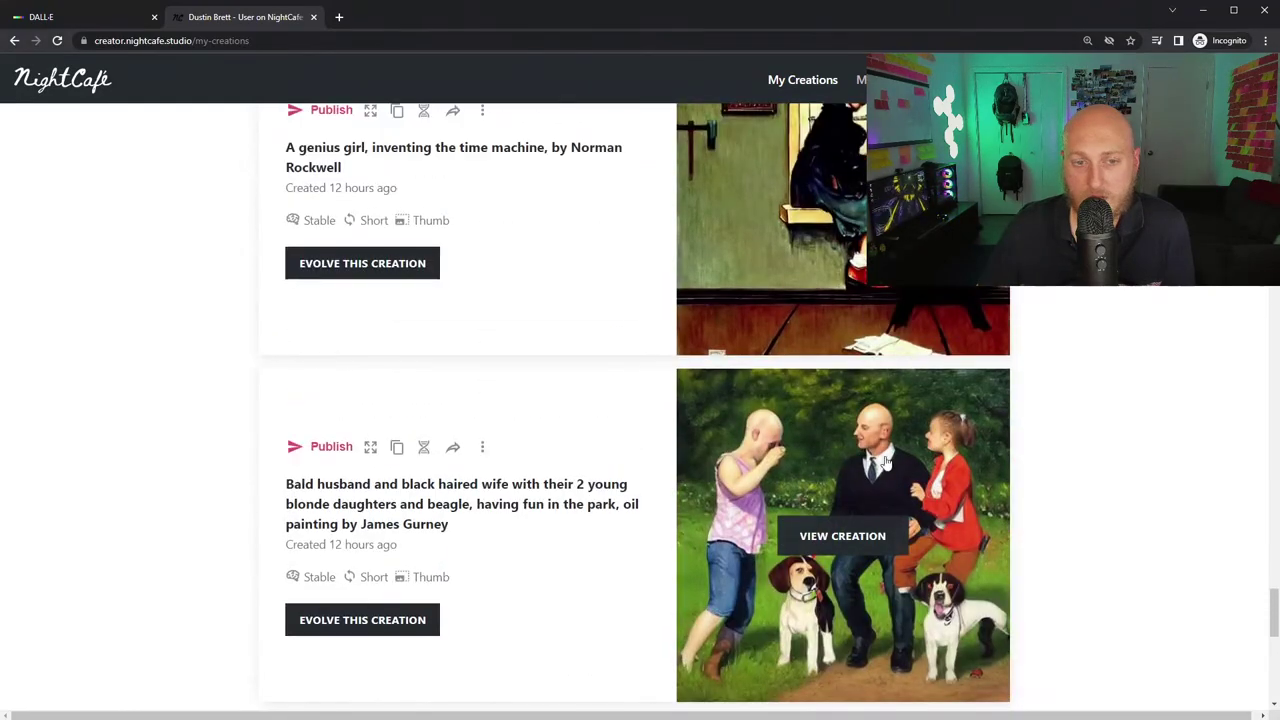
scroll(885, 462, "up", 9)
scroll(766, 557, "down", 10)
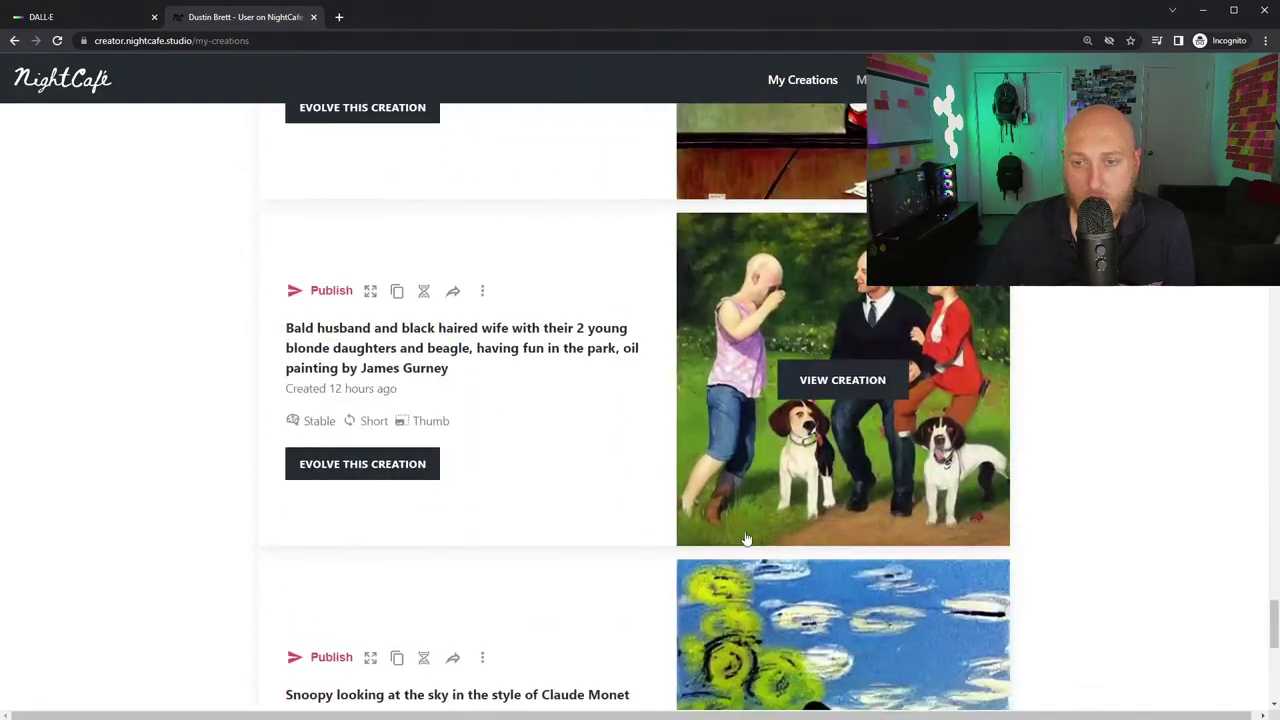
double_click(430, 368)
left_click(430, 368)
scroll(901, 470, "up", 10)
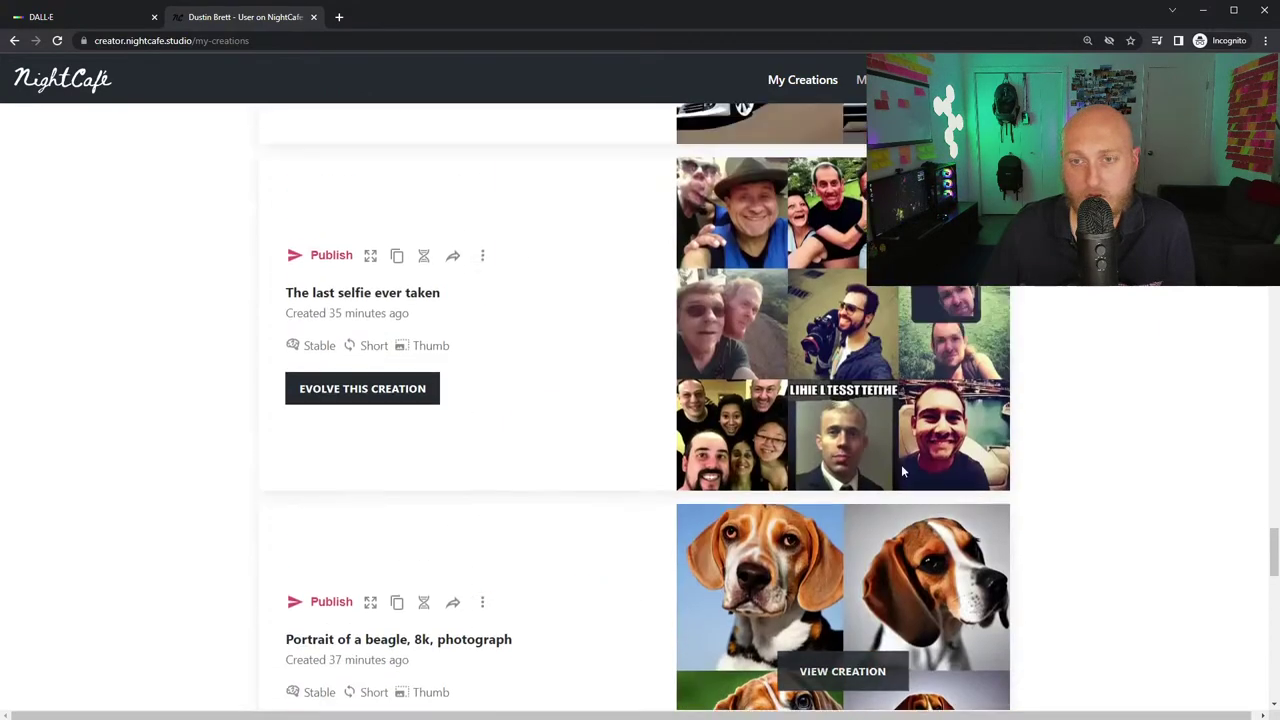
- Start a new Stable creation with the prompt "Chicken little watching the sky falling", taken from the earlier Thomas Kinkade-style creation's title
scroll(901, 470, "down", 15)
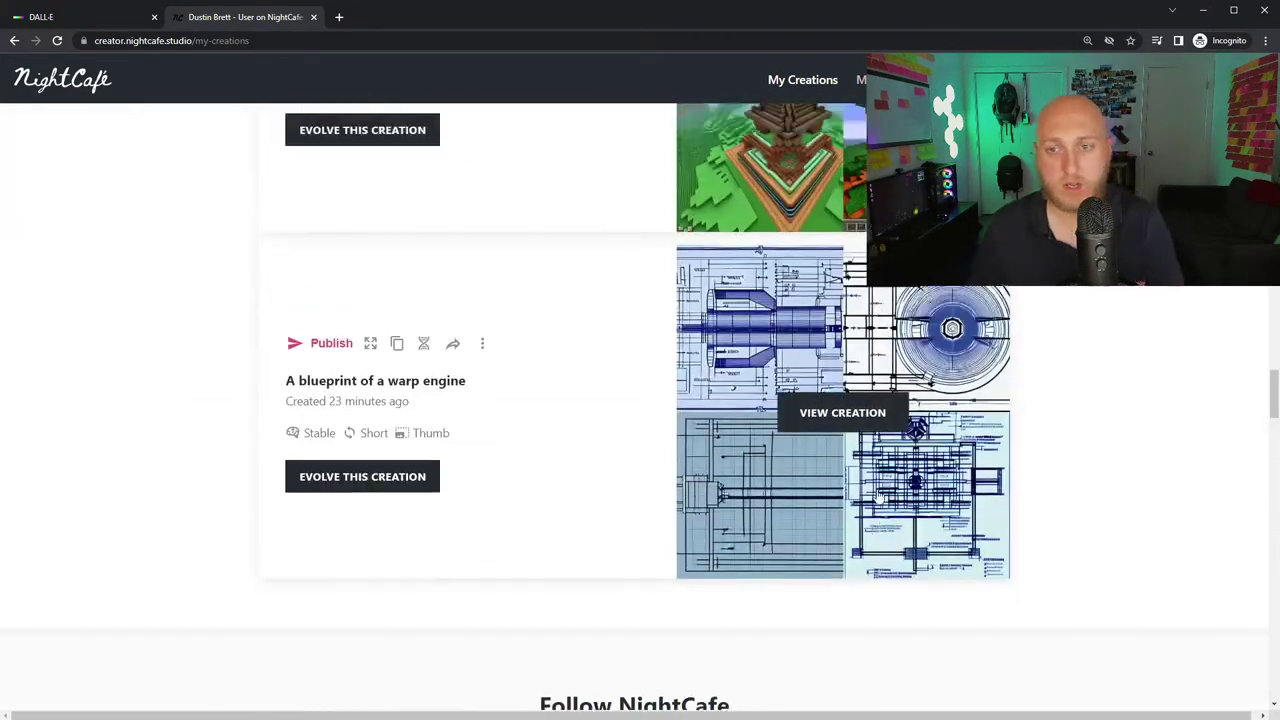
scroll(835, 493, "up", 12)
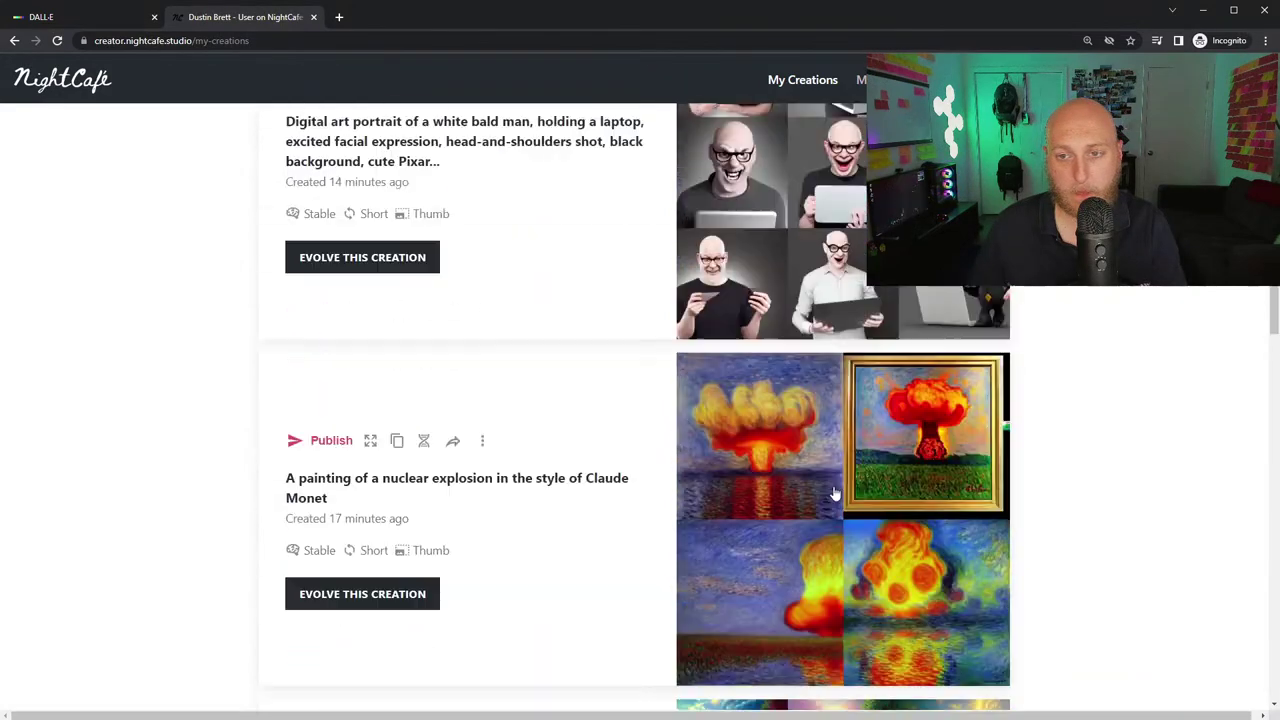
scroll(835, 493, "down", 5)
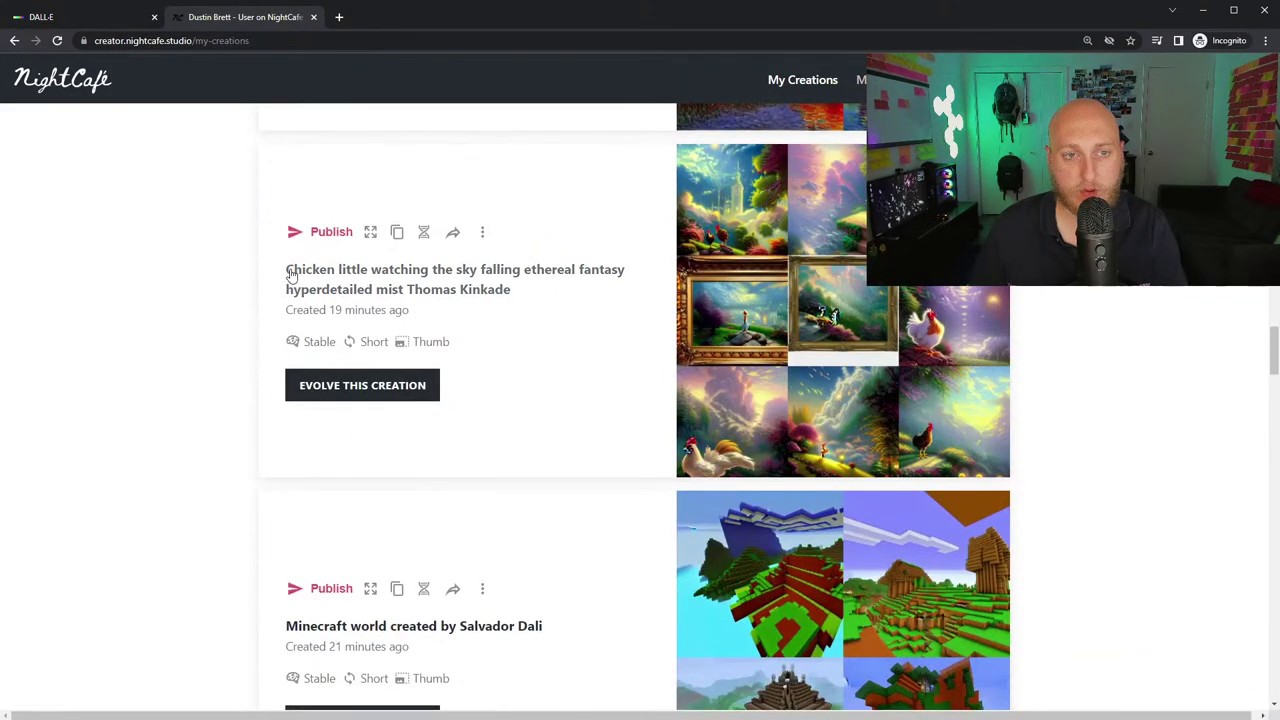
left_click_drag(322, 267, 494, 270)
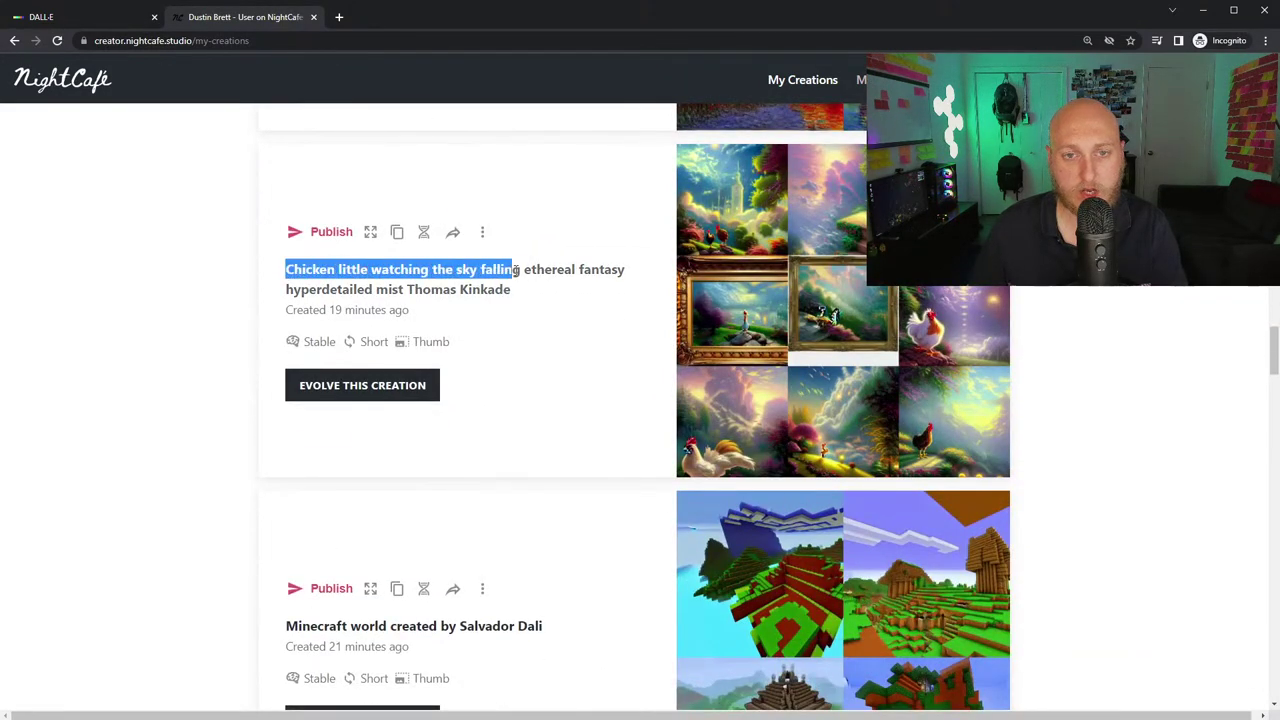
scroll(642, 429, "up", 15)
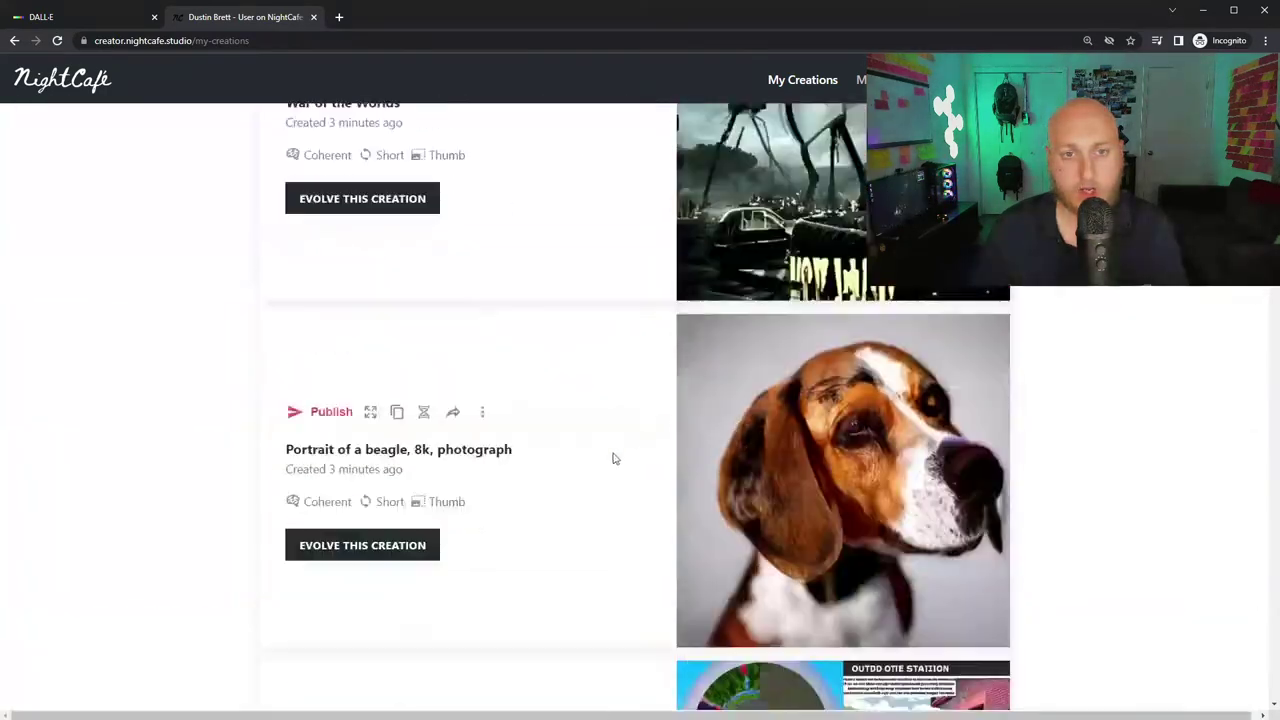
left_click(835, 399)
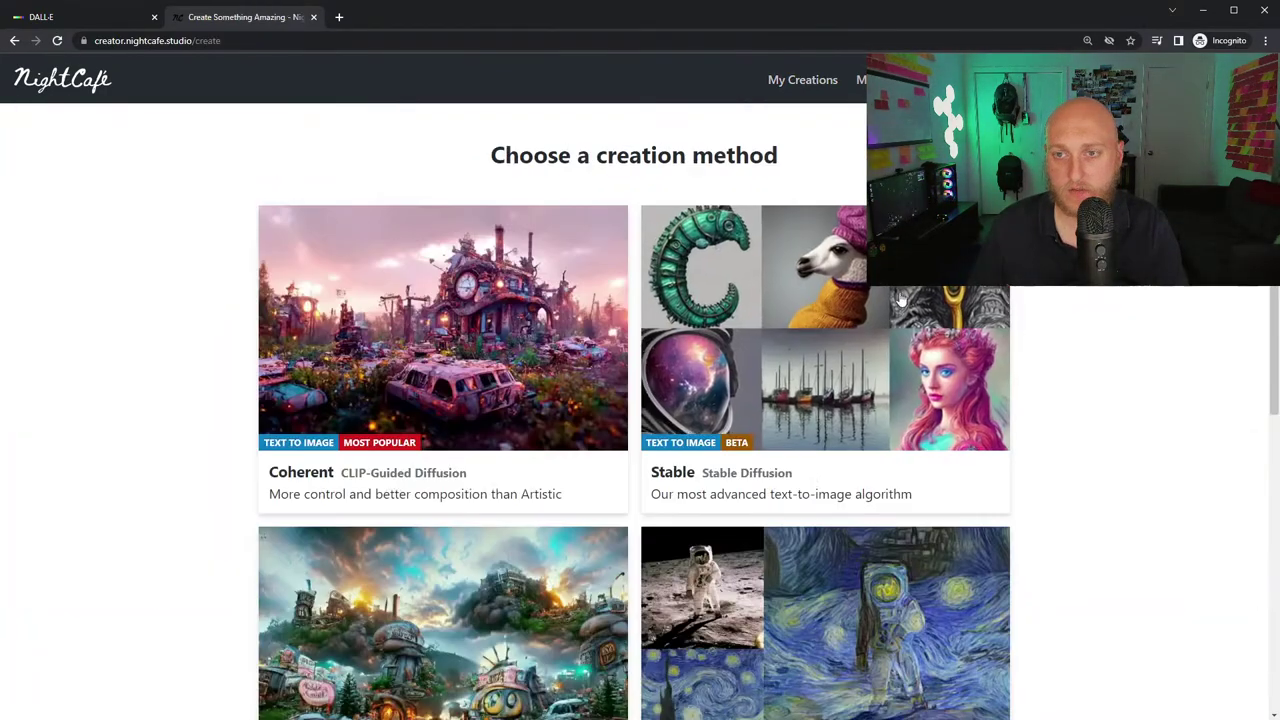
left_click(798, 332)
type("Chicken little watching the sky falling")
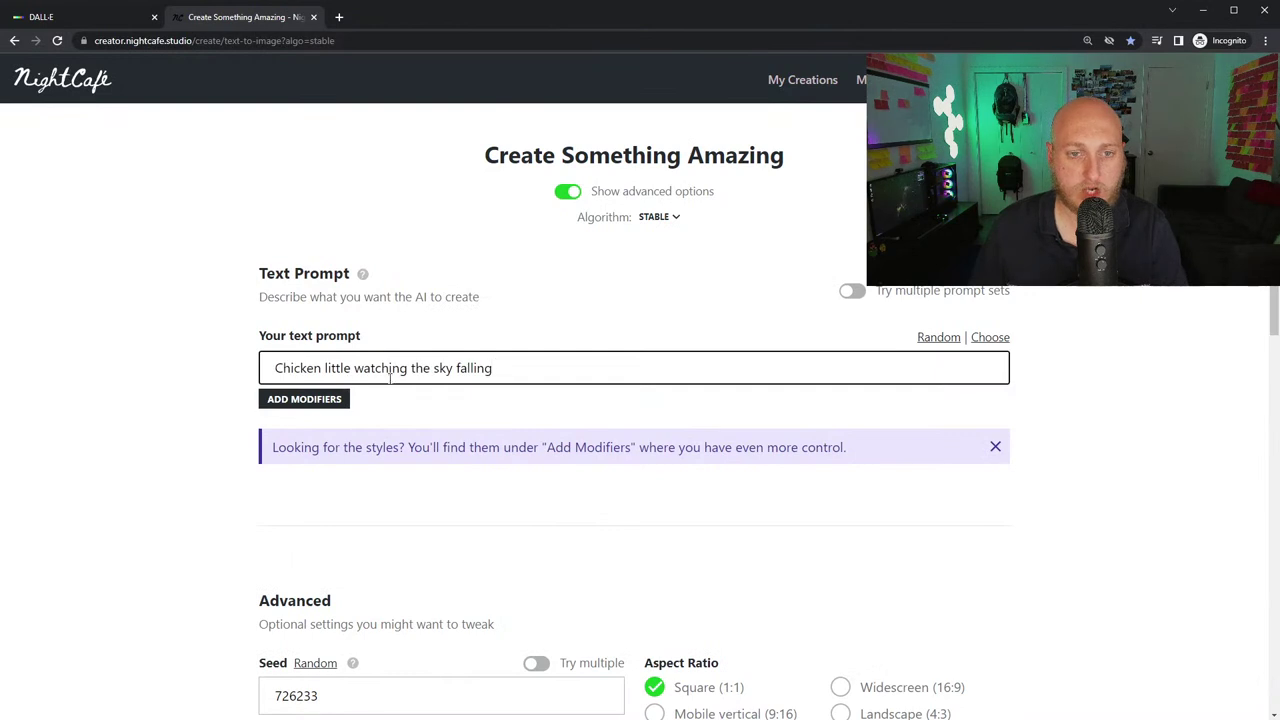
- Reword the prompt to "Chicken little the sky is falling" and add the Sinister preset, which appends "sinister by Greg Rutkowski"
left_click_drag(402, 370, 408, 370)
key("BackSpace")
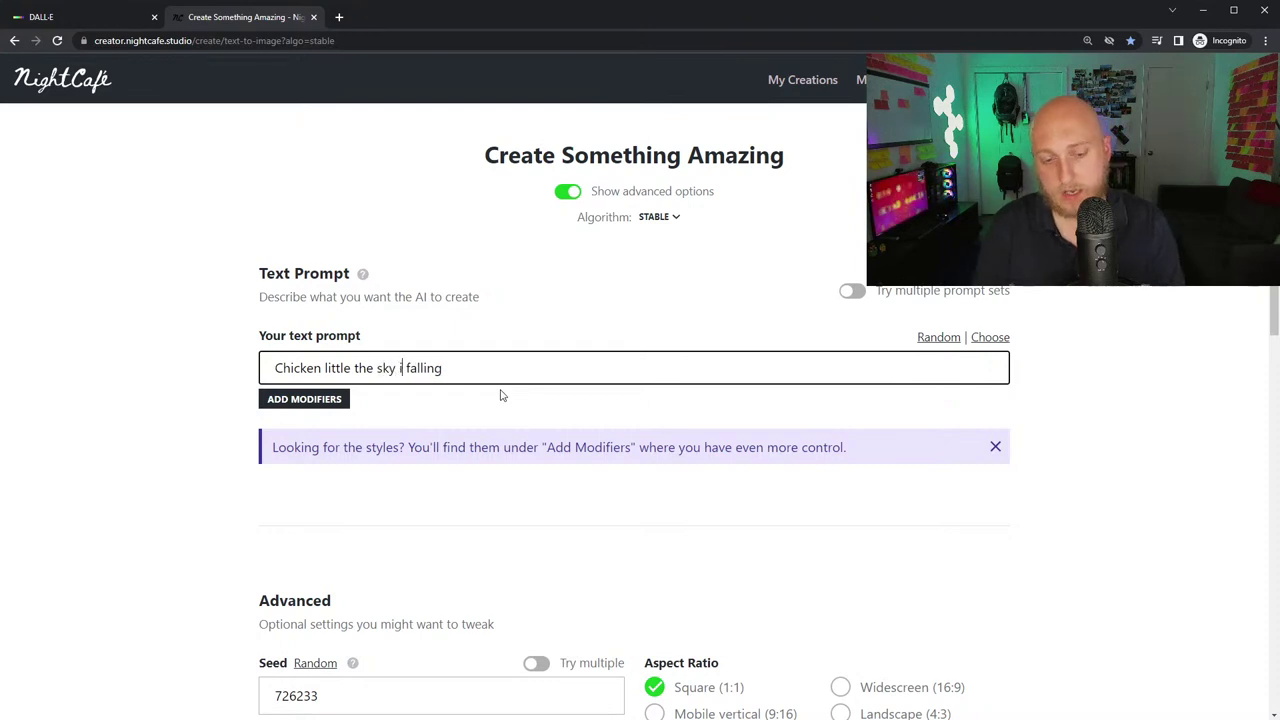
left_click(304, 399)
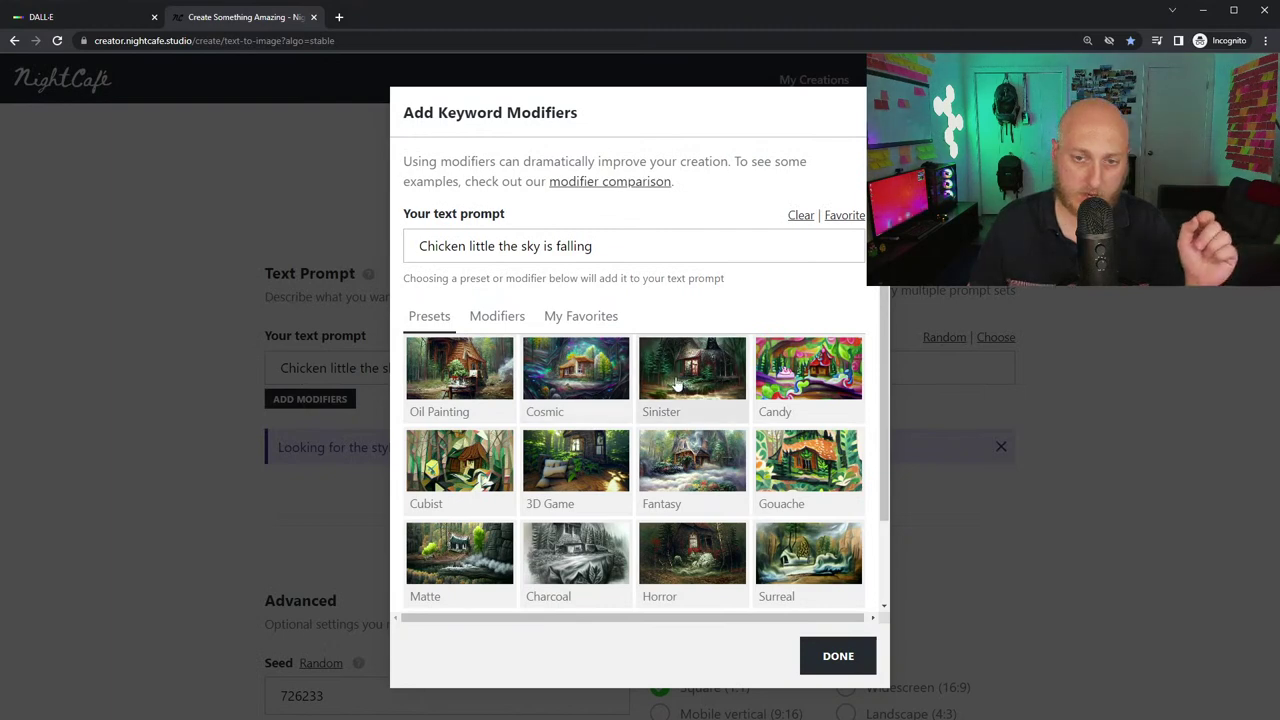
left_click(706, 400)
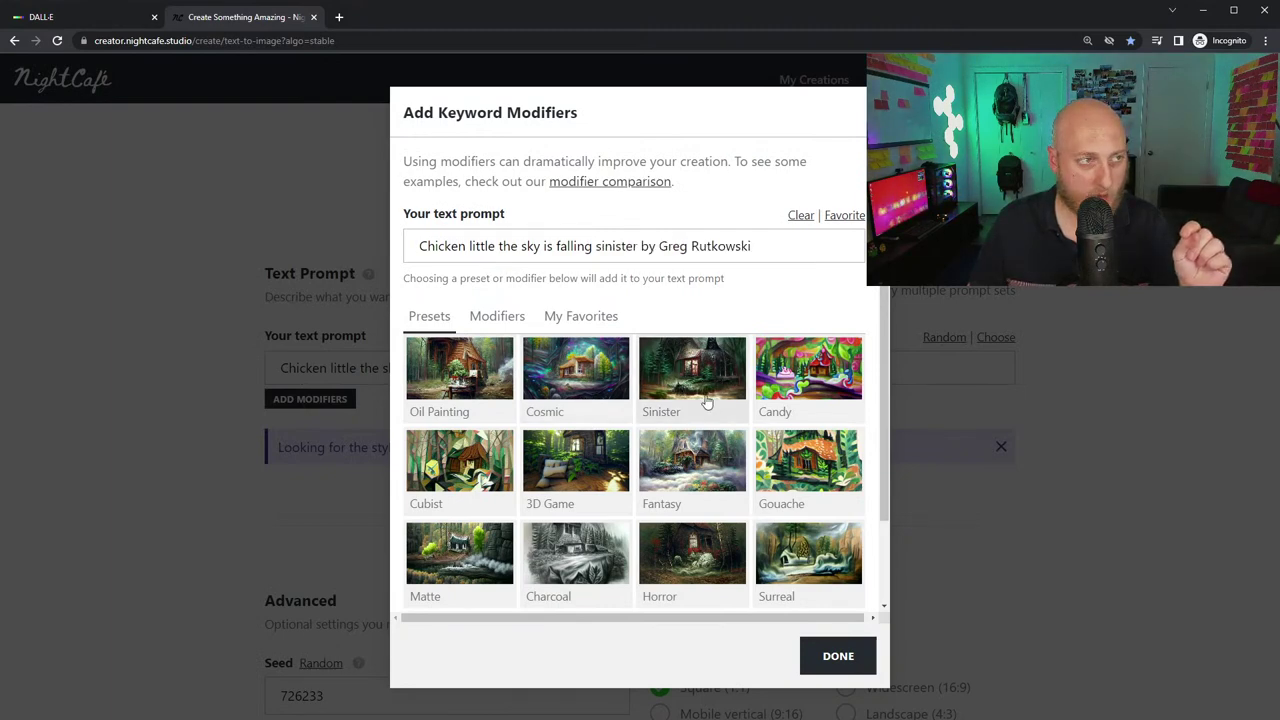
left_click(832, 655)
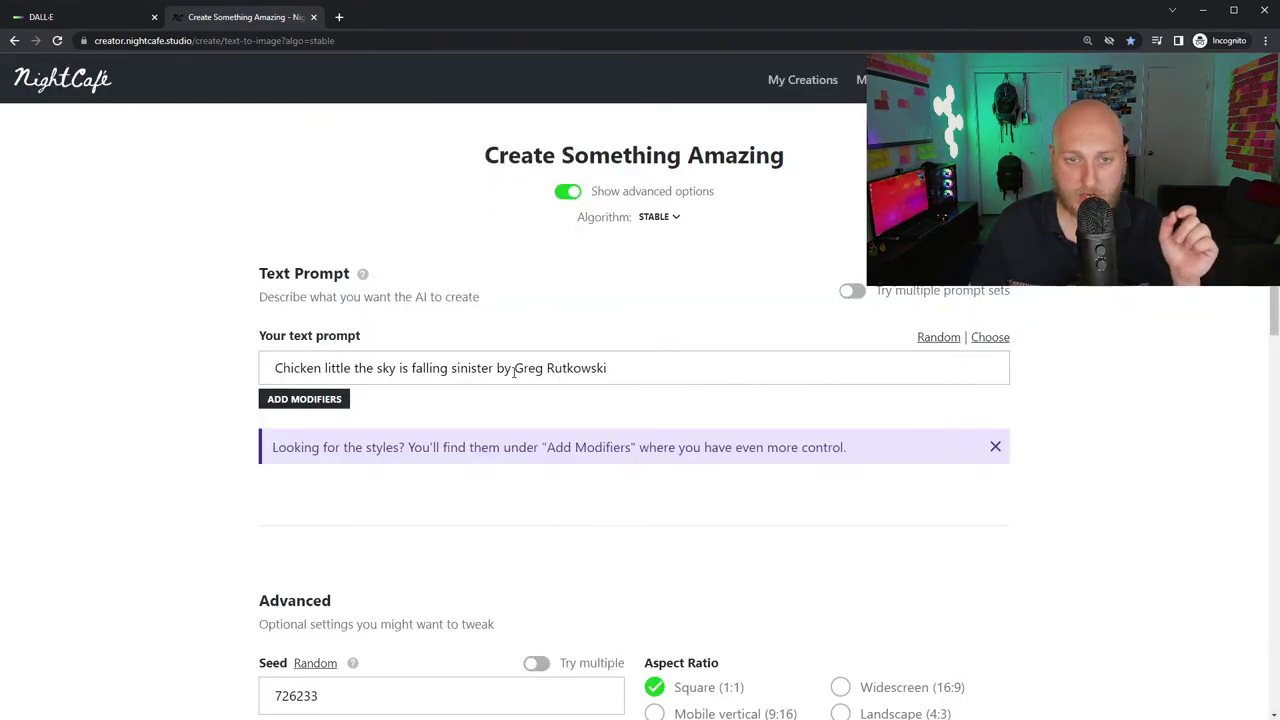
left_click_drag(520, 370, 630, 373)
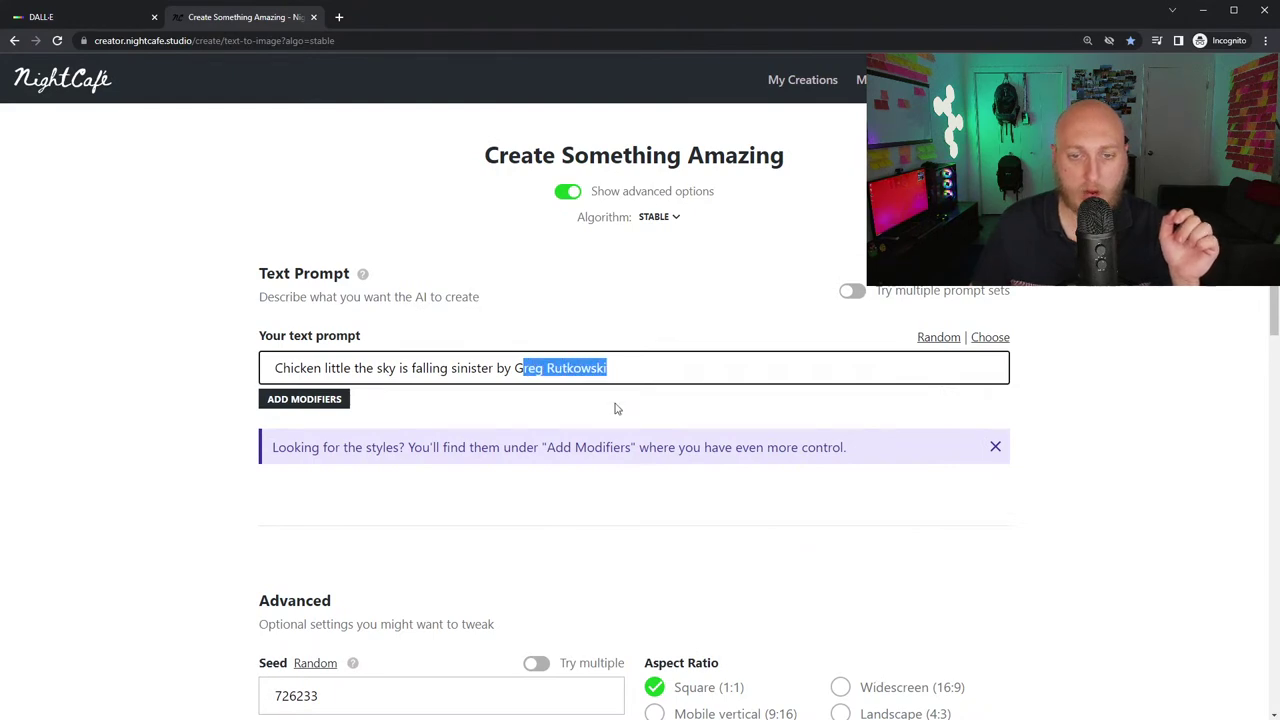
left_click(616, 408)
- Set the number of images to 16 and create them at short runtime and Thumbnail resolution, accepting the 7-credit cost
scroll(622, 579, "down", 3)
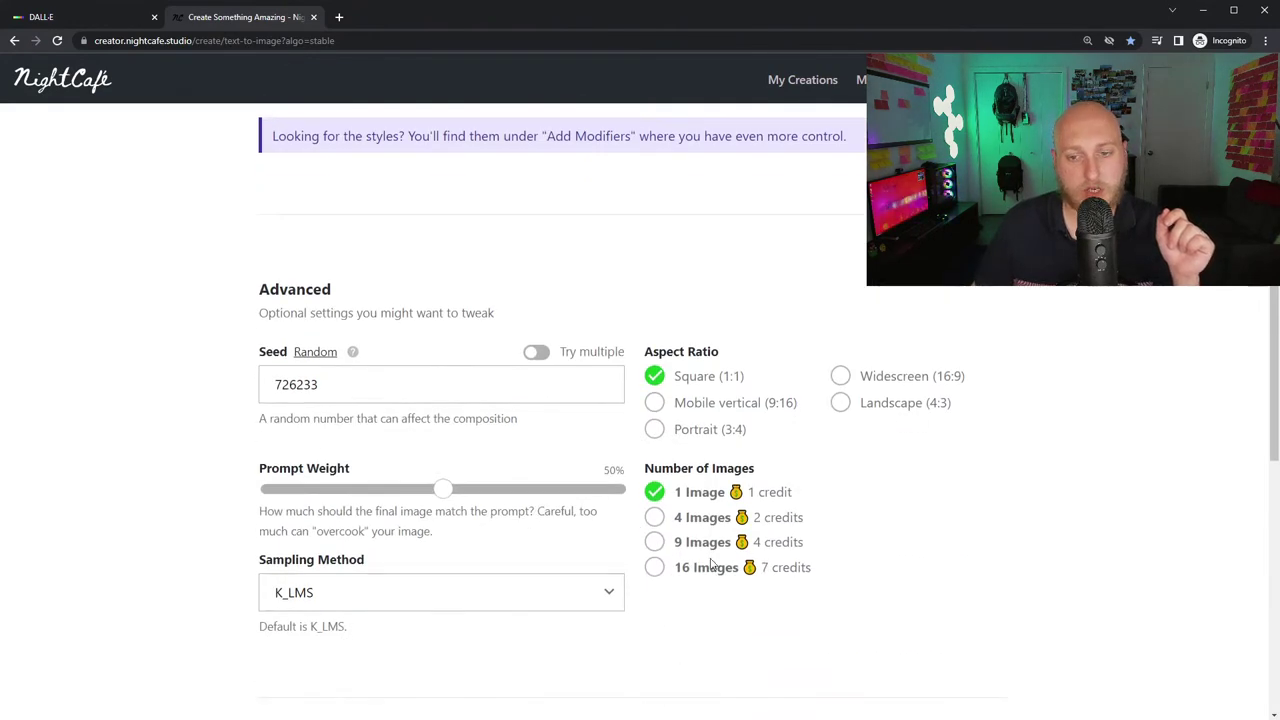
left_click(654, 568)
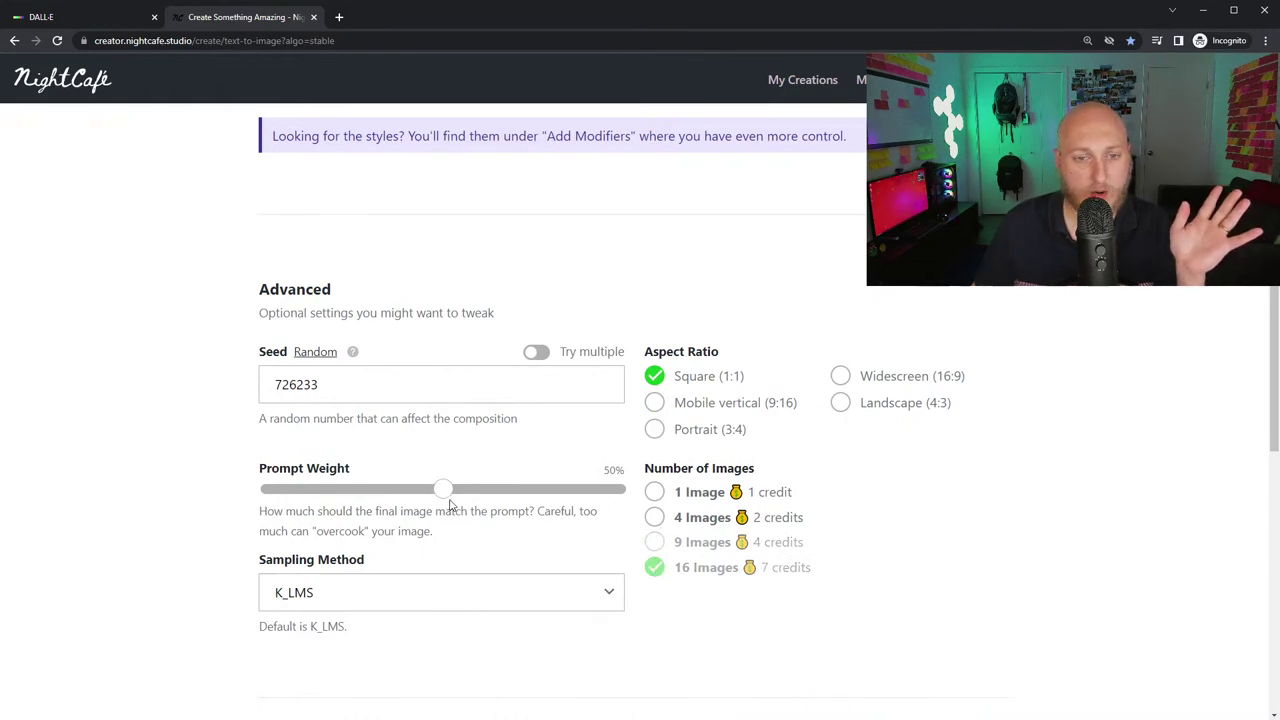
scroll(765, 620, "down", 6)
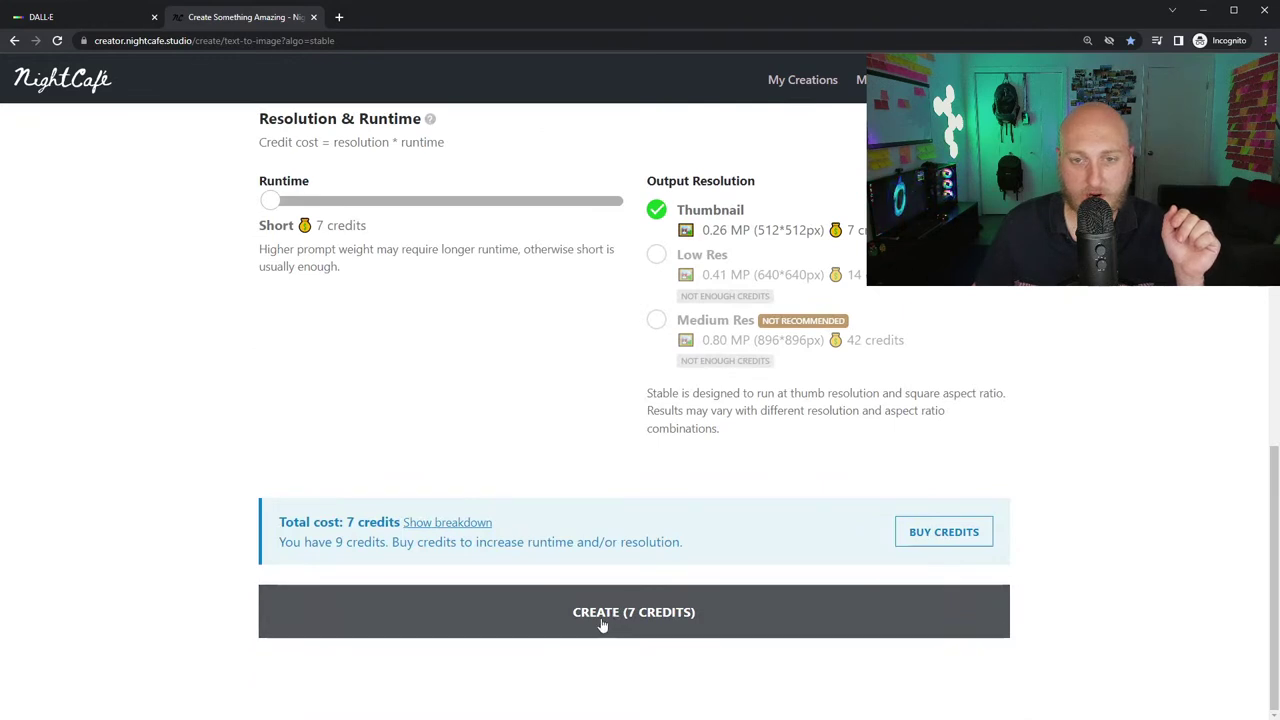
left_click(602, 624)
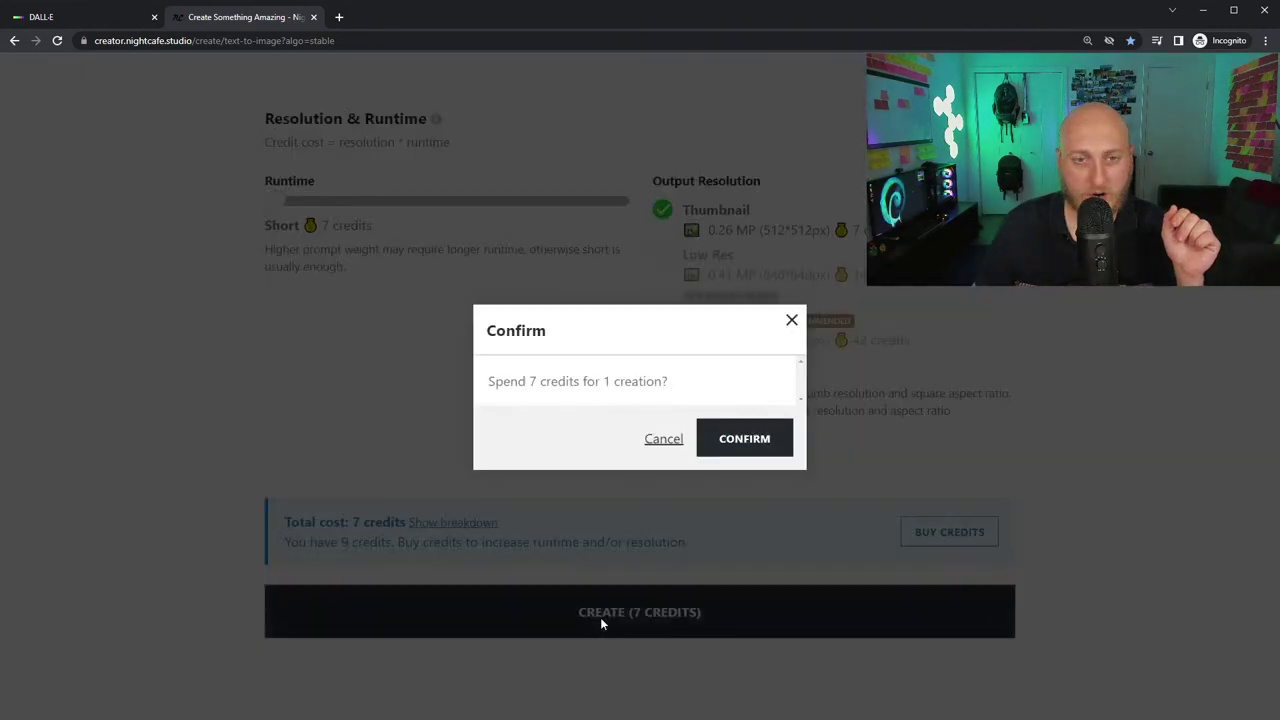
left_click(748, 450)
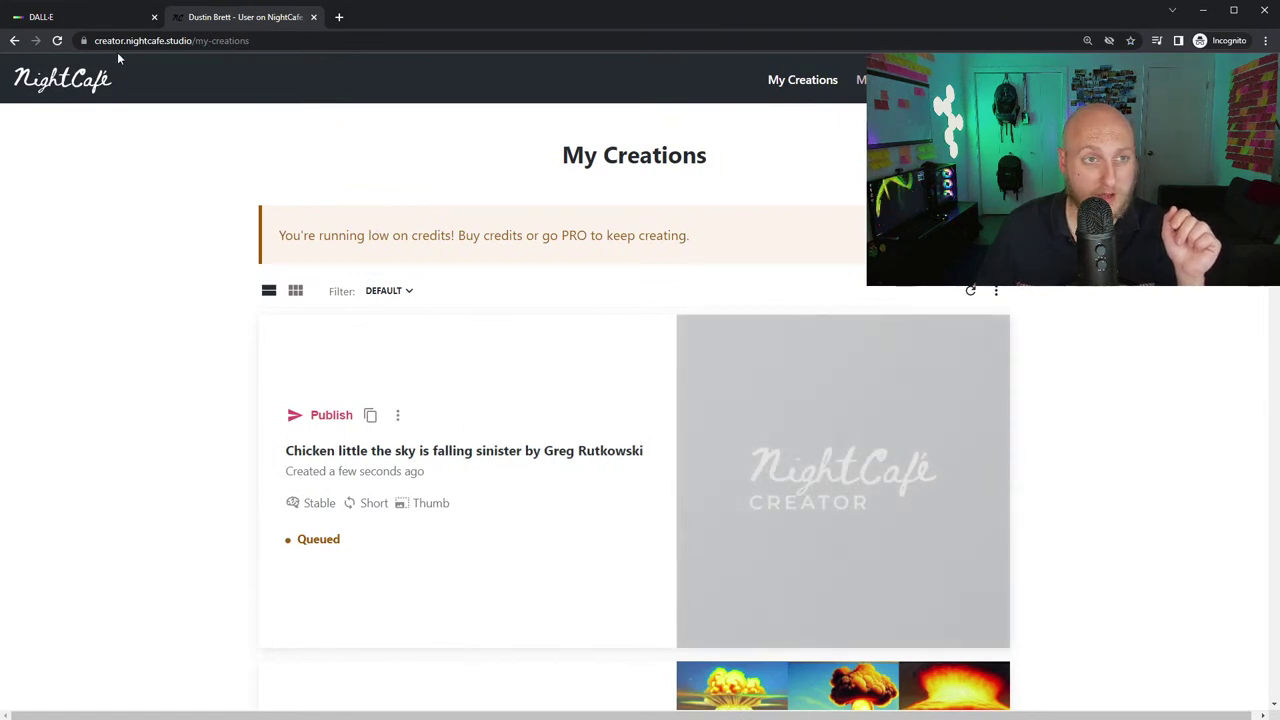
- Close the DALL-E page and look over the newest NightCafe creations, from the queued Chicken little one to the nuclear explosion painting
left_click(154, 17)
mouse_move(887, 516)
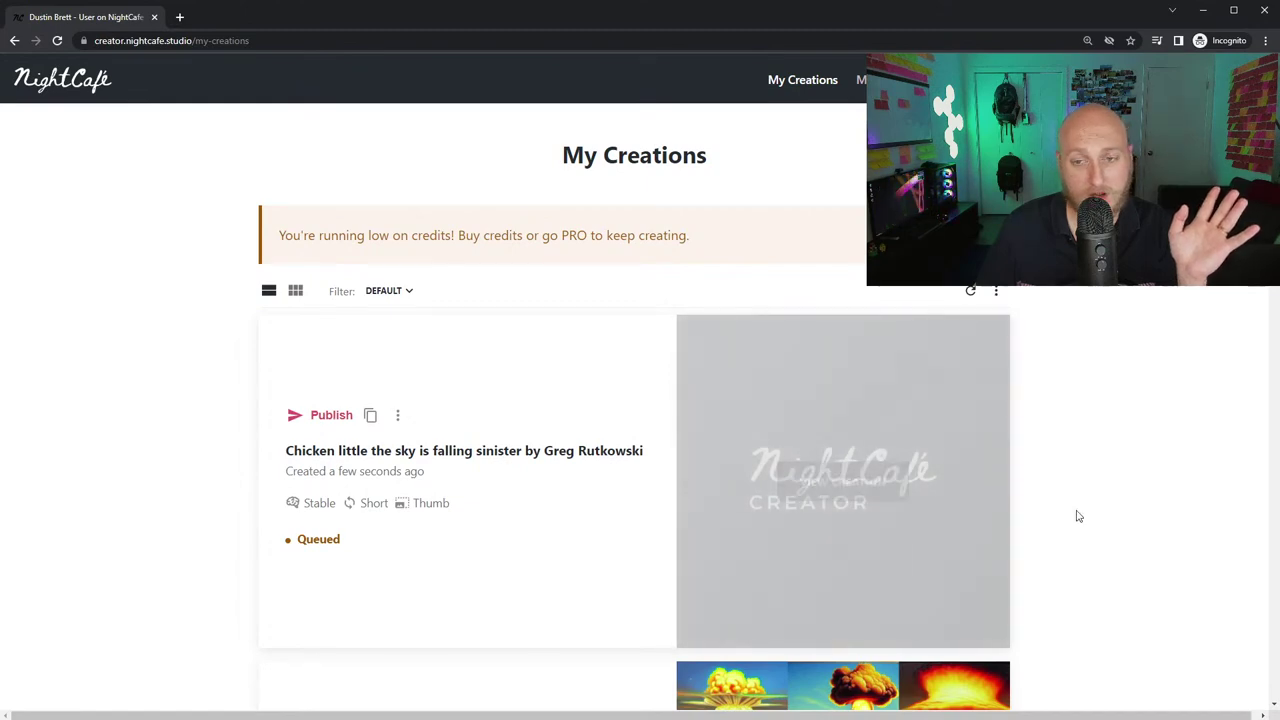
scroll(1080, 516, "down", 6)
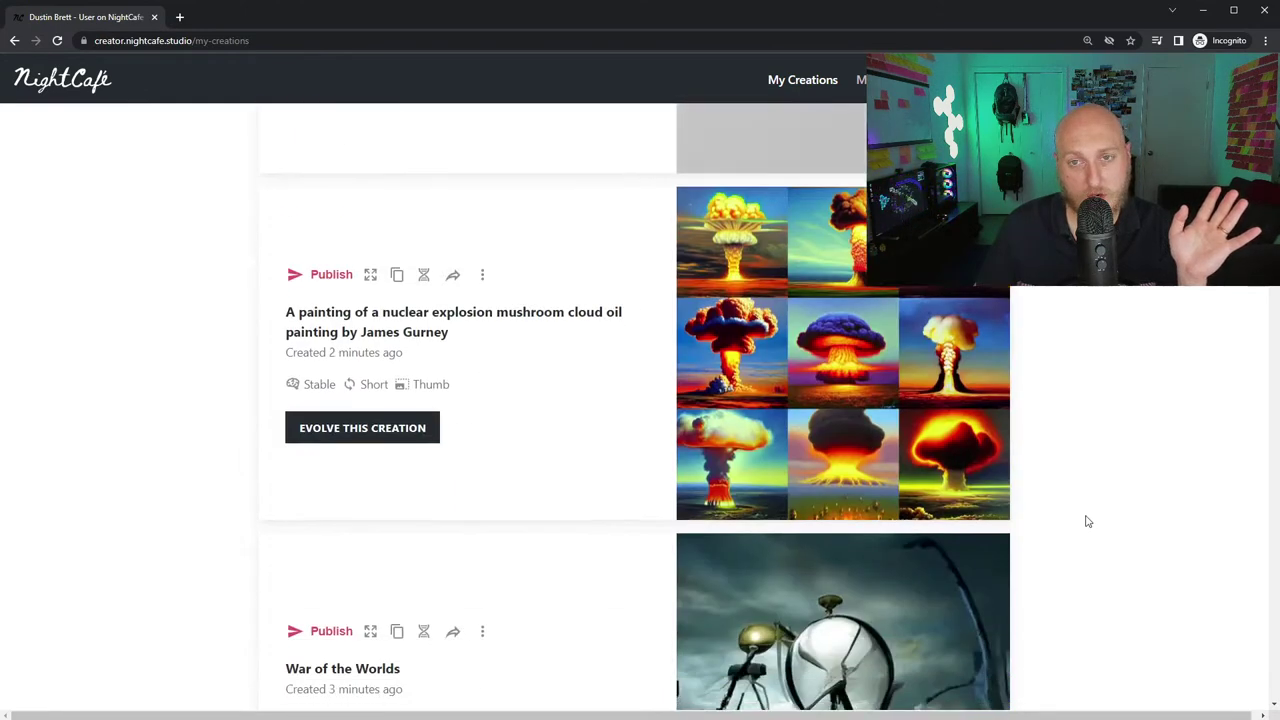
scroll(1088, 521, "up", 6)
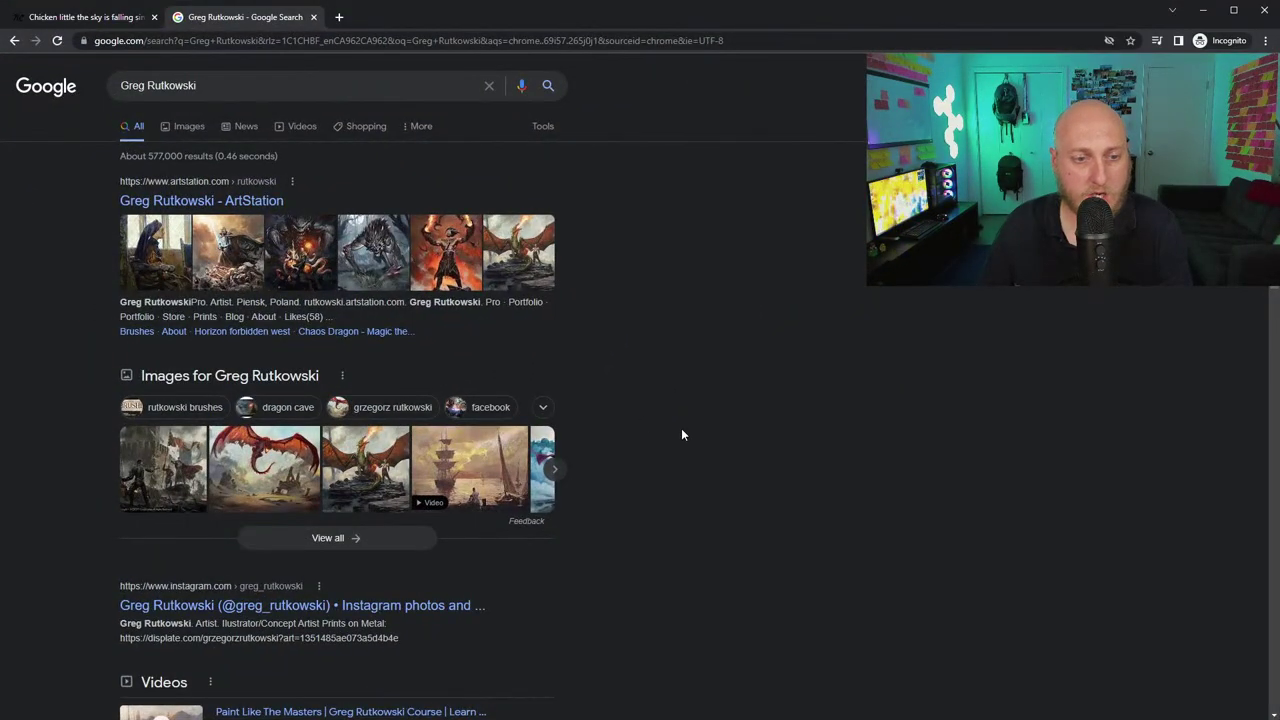
- Open Greg Rutkowski's ArtStation portfolio from the Google results, browse his artwork, and switch back to the Chicken little creation in NightCafe
scroll(683, 434, "down", 2)
scroll(681, 430, "up", 2)
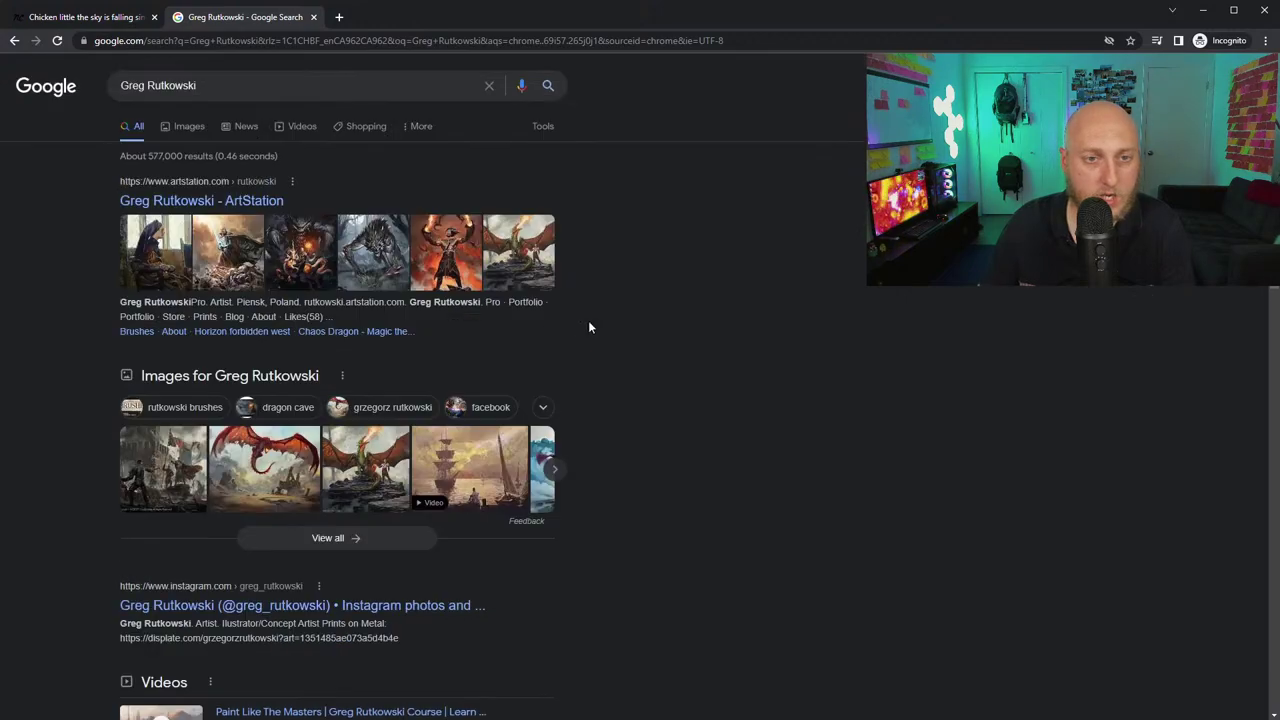
left_click(201, 201)
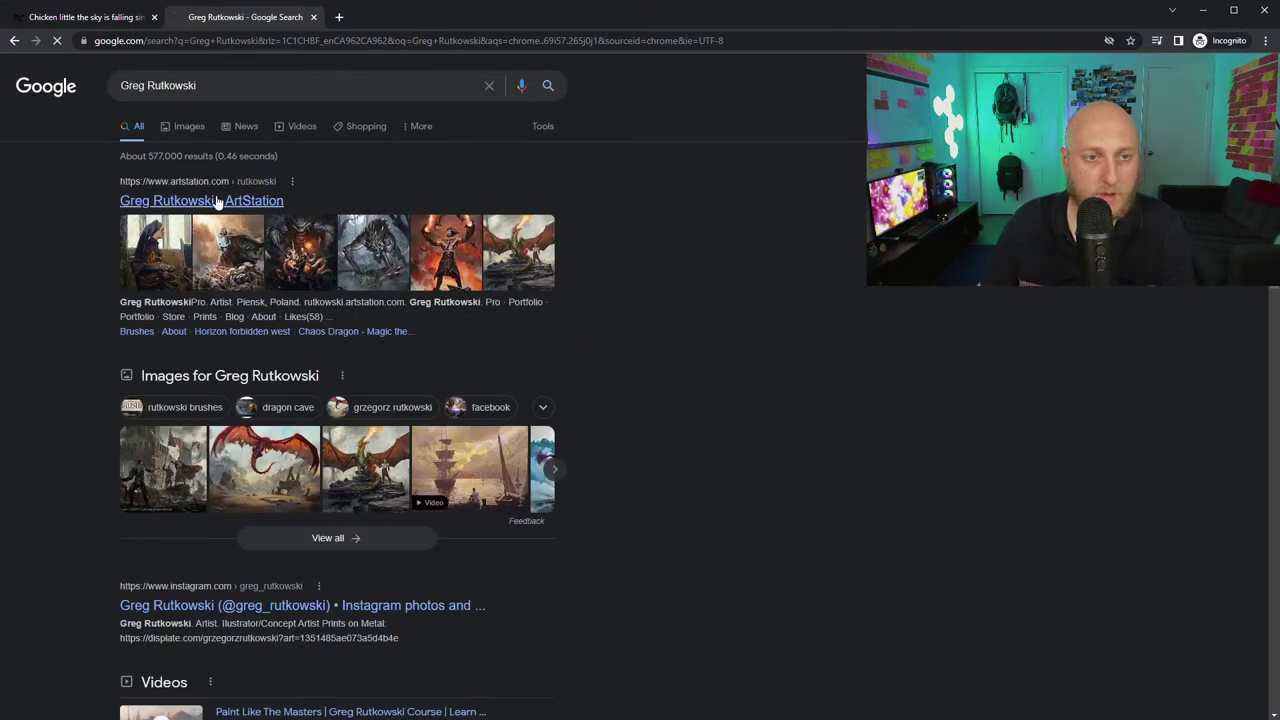
scroll(1015, 352, "down", 8)
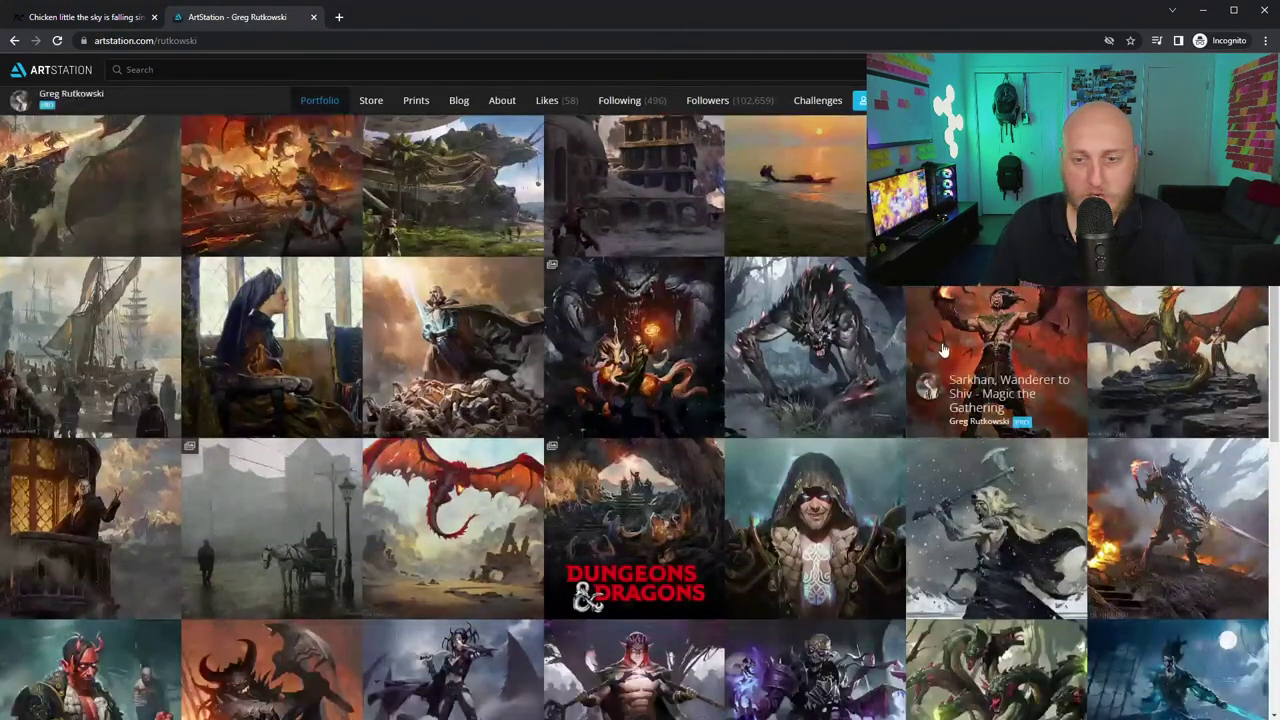
scroll(1015, 352, "down", 3)
scroll(365, 360, "up", 11)
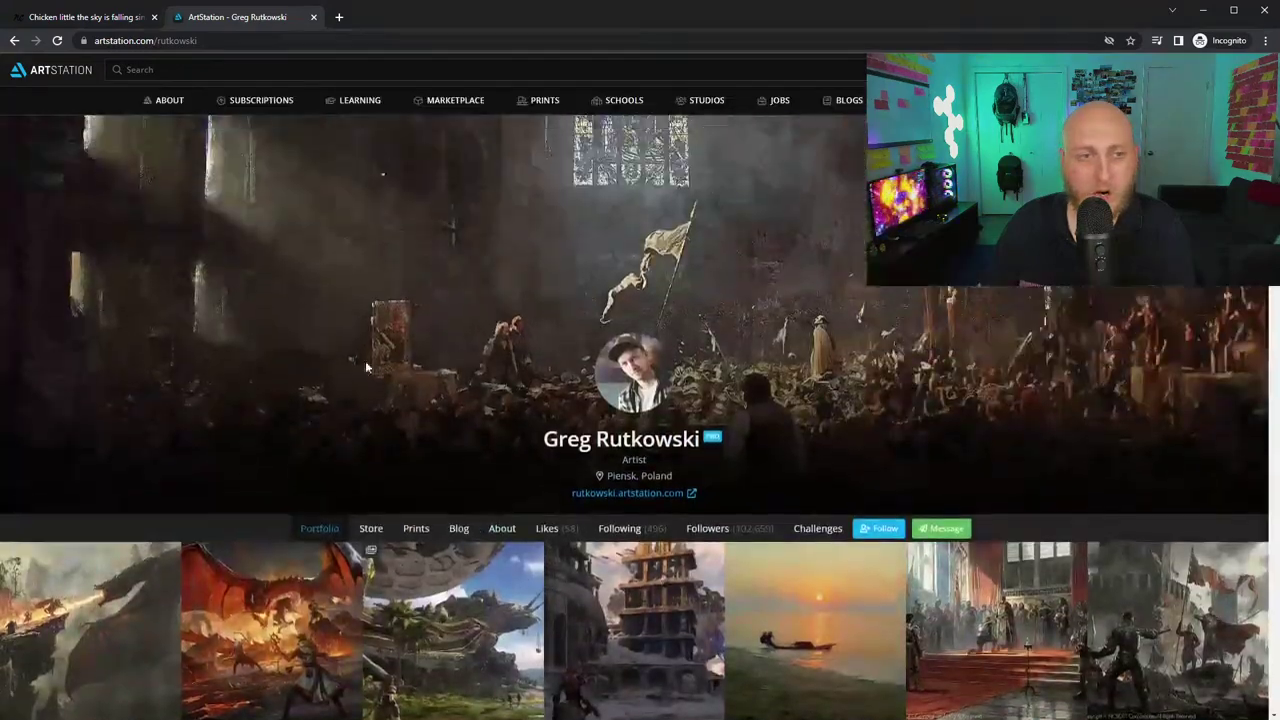
left_click(72, 17)
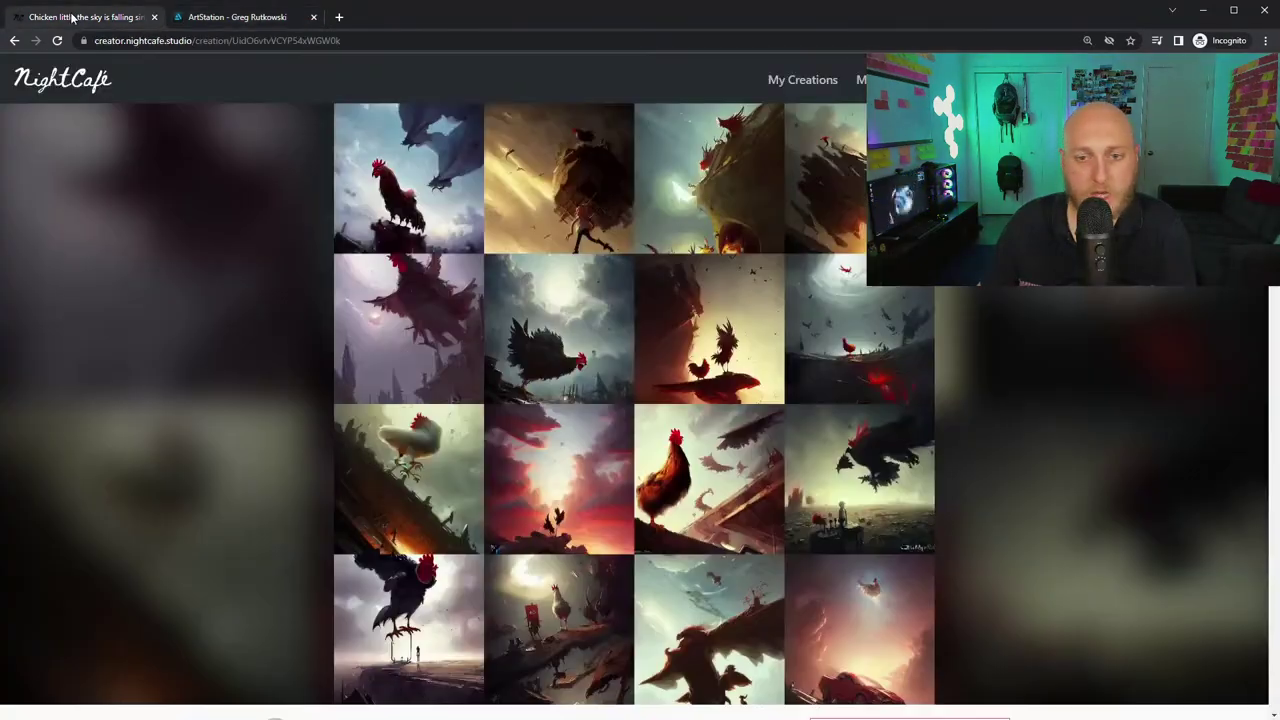